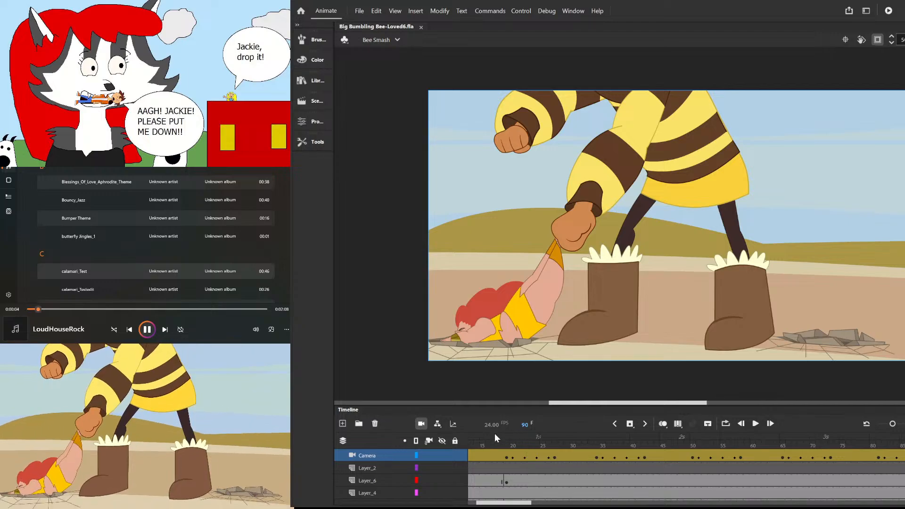
- Play back part of the Bee Smash scene, and preview the Arm hug scene's animation
mouse_move(508, 444)
left_mouse_down()
mouse_move(411, 444)
mouse_move(657, 440)
mouse_move(496, 444)
left_mouse_up()
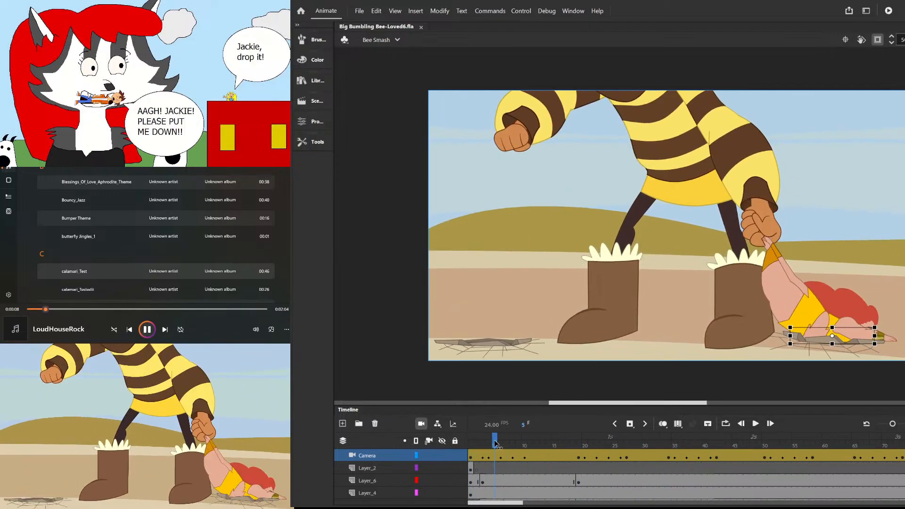
key("Return")
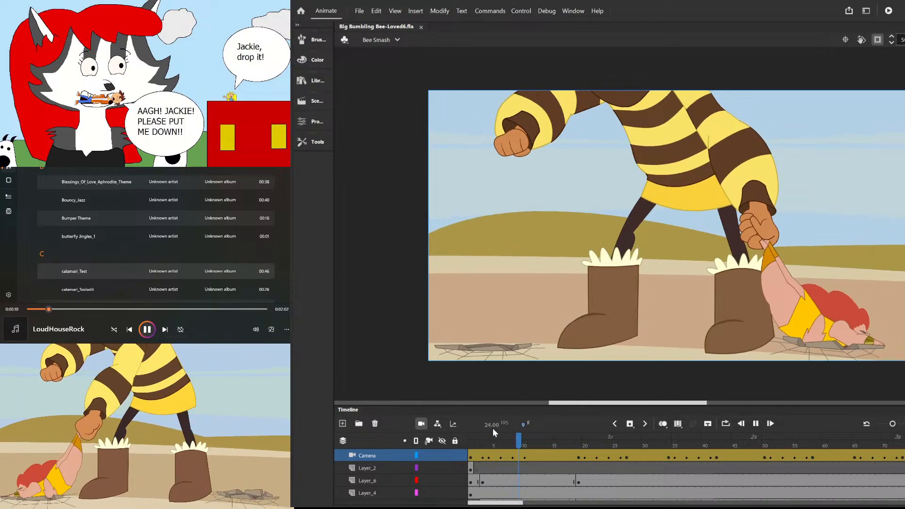
left_click_drag(598, 443, 591, 442)
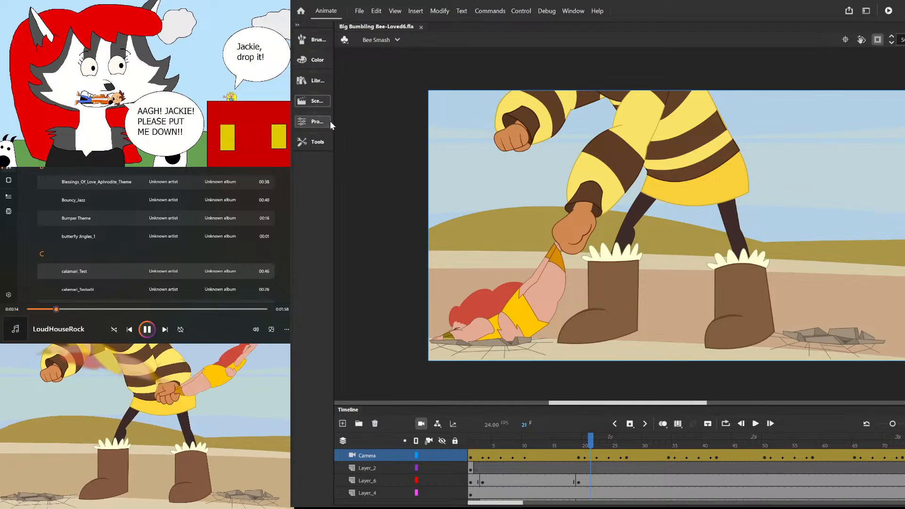
left_click(362, 125)
left_click_drag(617, 503, 490, 506)
left_click(482, 443)
key("Return")
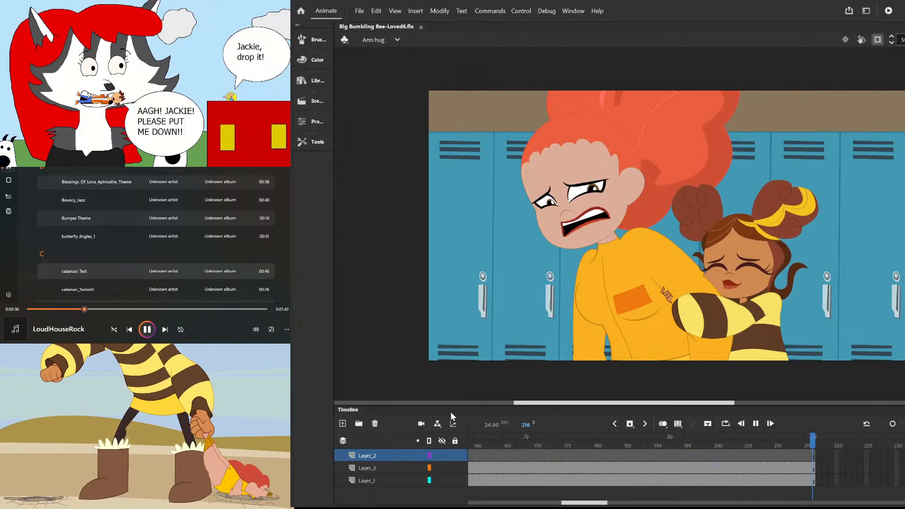
key("Return")
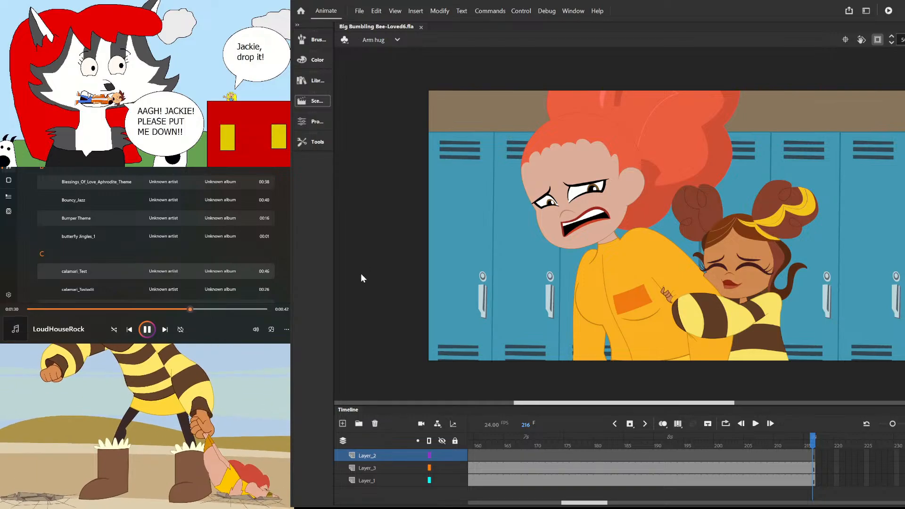
- Open the Kiss scene, review its frames, and apply a motion tween to the hand on Layer_2
left_click(352, 260)
mouse_move(485, 446)
left_mouse_down()
mouse_move(805, 456)
mouse_move(525, 457)
mouse_move(817, 450)
mouse_move(472, 458)
mouse_move(800, 461)
mouse_move(477, 460)
left_mouse_up()
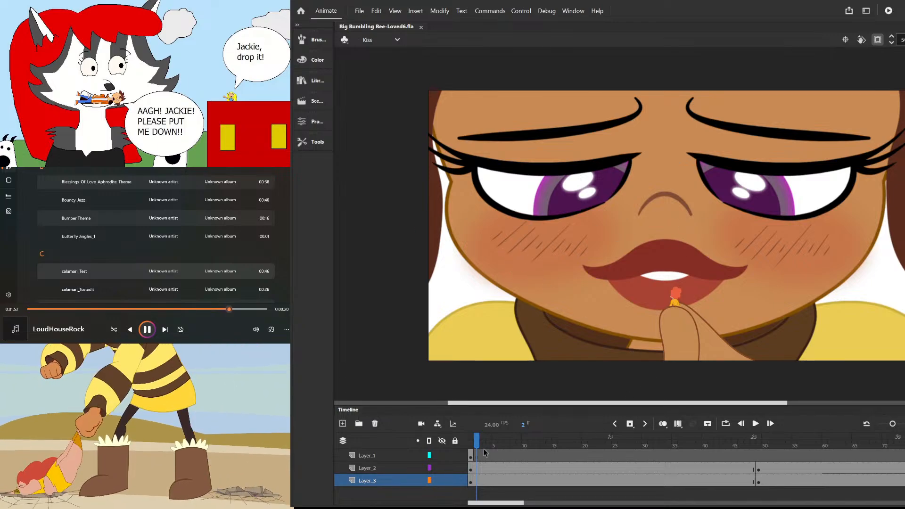
left_click_drag(762, 444, 444, 461)
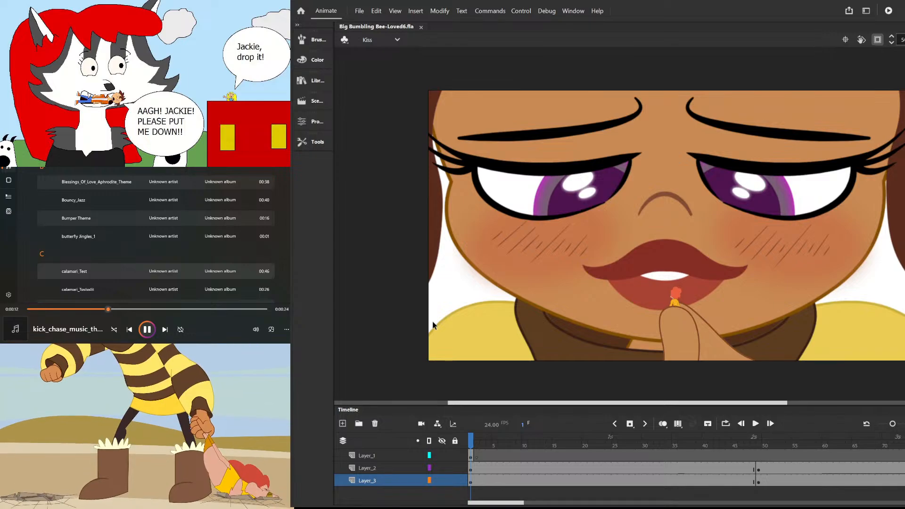
left_click(538, 444)
left_click_drag(539, 445, 410, 446)
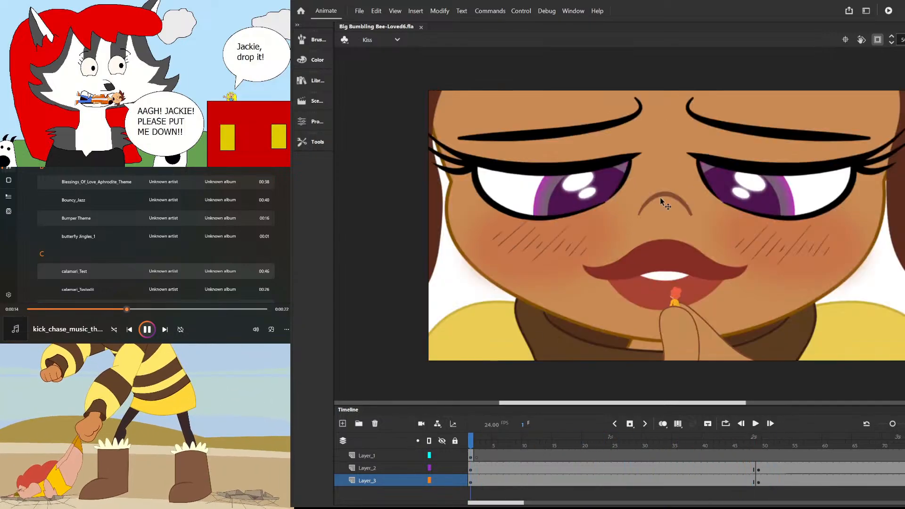
left_click(674, 299)
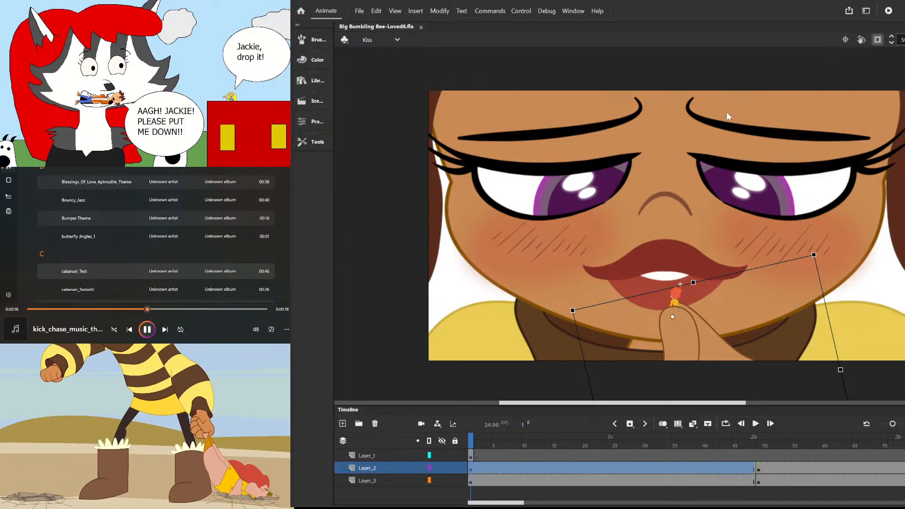
left_click(725, 98)
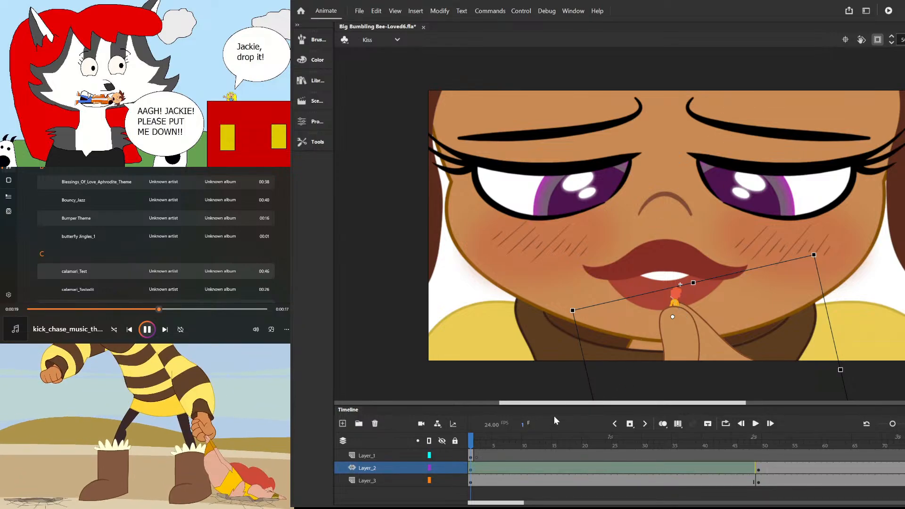
- Animate the hand on Layer_2 starting below the stage at frame 1 and rising to the lips at frame 20
left_click_drag(695, 343, 695, 420)
left_click_drag(540, 444, 586, 444)
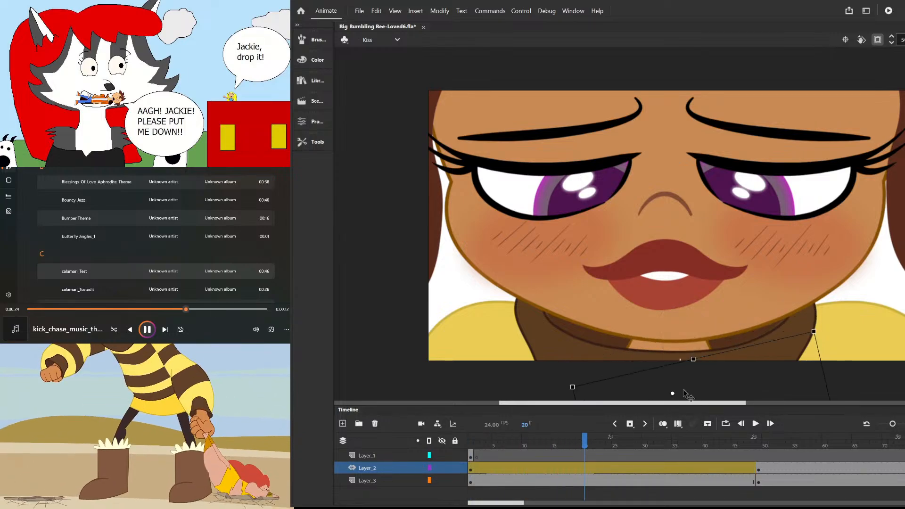
left_click(712, 353)
left_click_drag(712, 353, 712, 315)
key("ctrl+z")
left_click_drag(702, 358, 702, 328)
key("ctrl+z")
scroll(701, 328, "down", 2)
left_click(697, 376)
left_click_drag(692, 361, 693, 313)
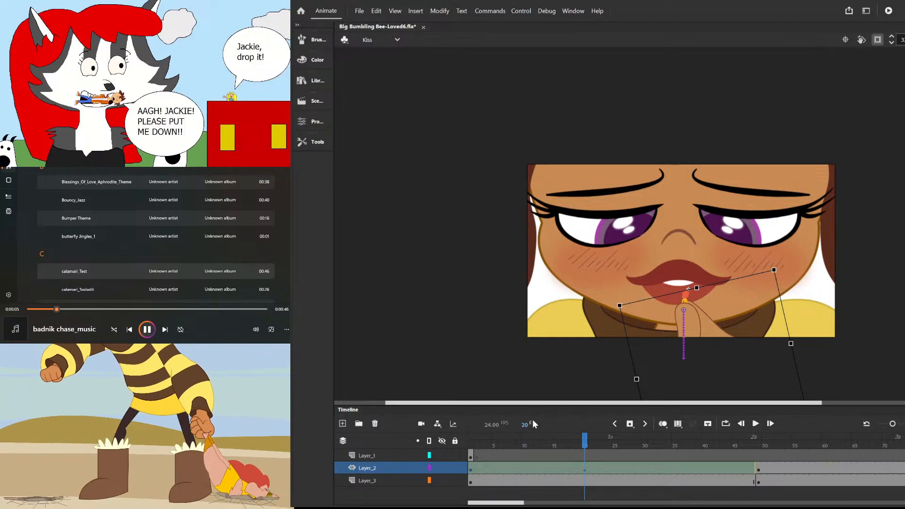
left_click_drag(548, 458, 578, 460)
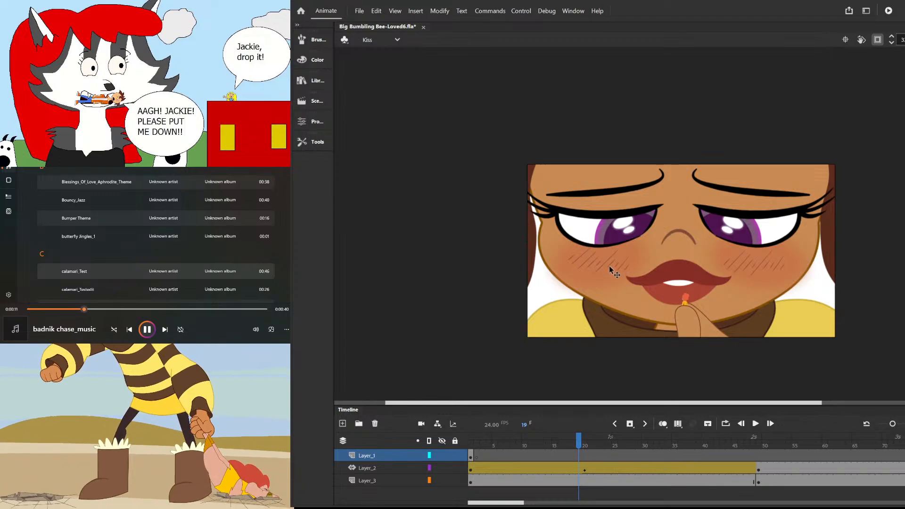
left_click_drag(578, 453, 462, 443)
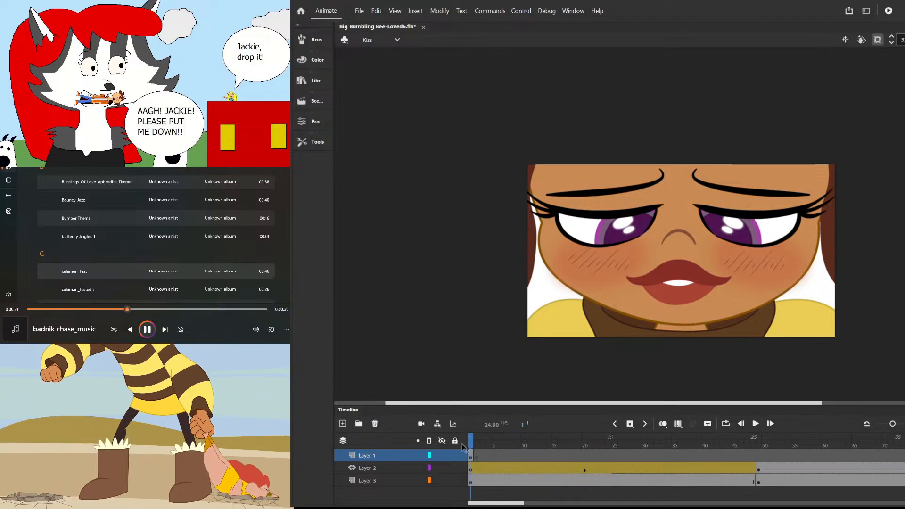
- Add a new layer beneath Layer_3 and give it a blank keyframe at frame 49
left_click(417, 478)
left_click(343, 424)
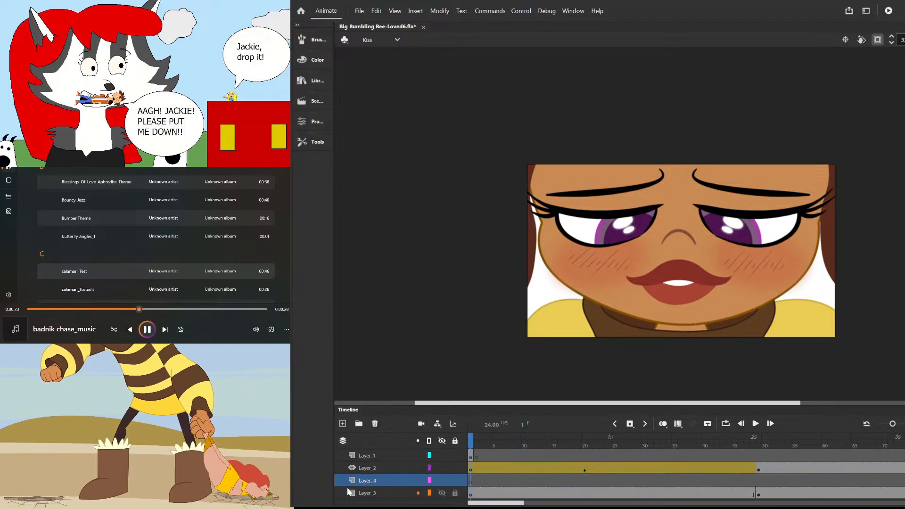
left_click_drag(341, 482, 341, 498)
left_click(759, 492)
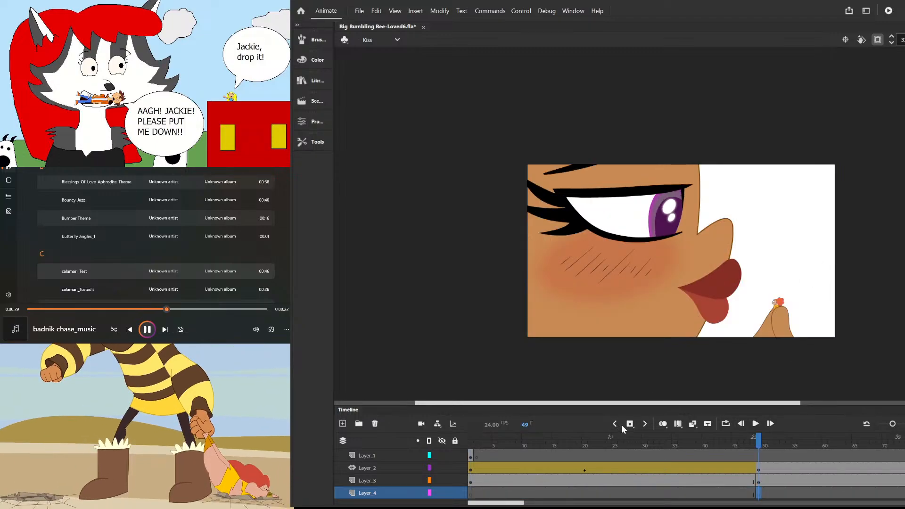
left_click_drag(751, 437, 578, 507)
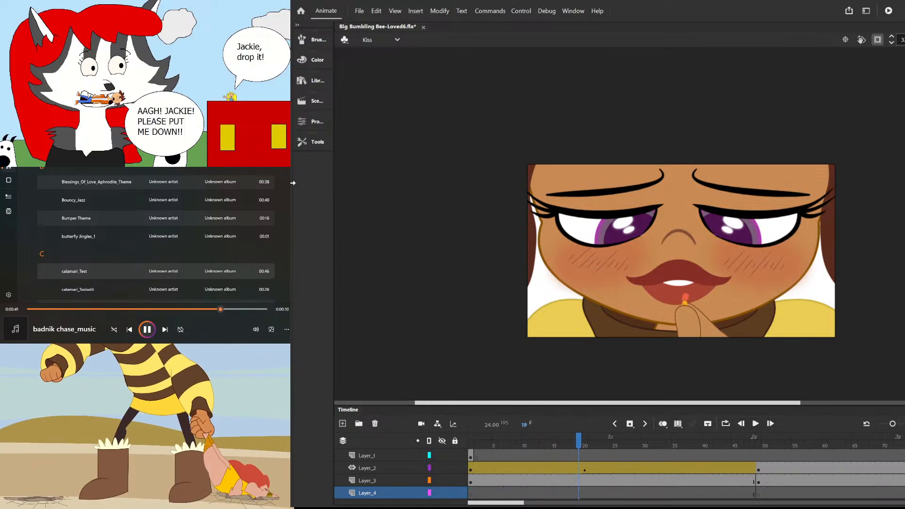
- Copy the sky background from the Pinchy scene and paste it into the first segment of the Kiss scene's Layer_4
left_click(378, 242)
left_click(824, 245)
key("Delete")
key("ctrl+z")
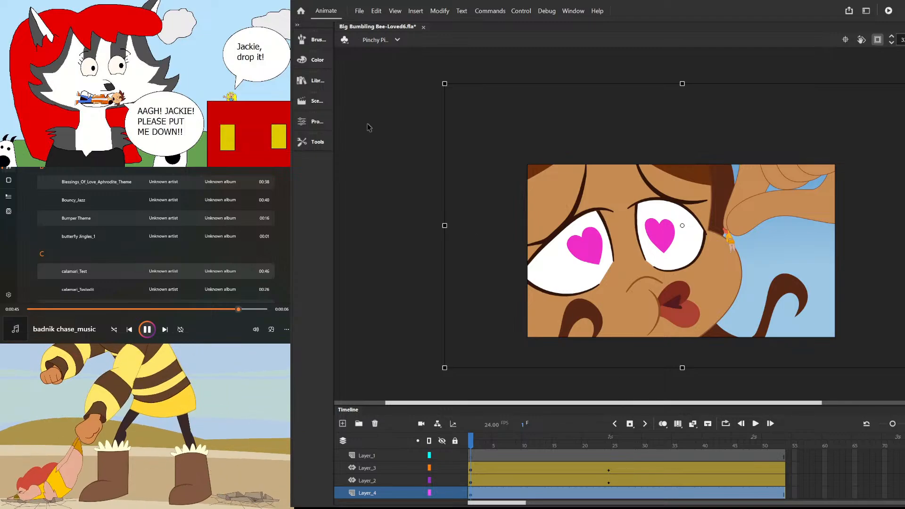
left_click(366, 257)
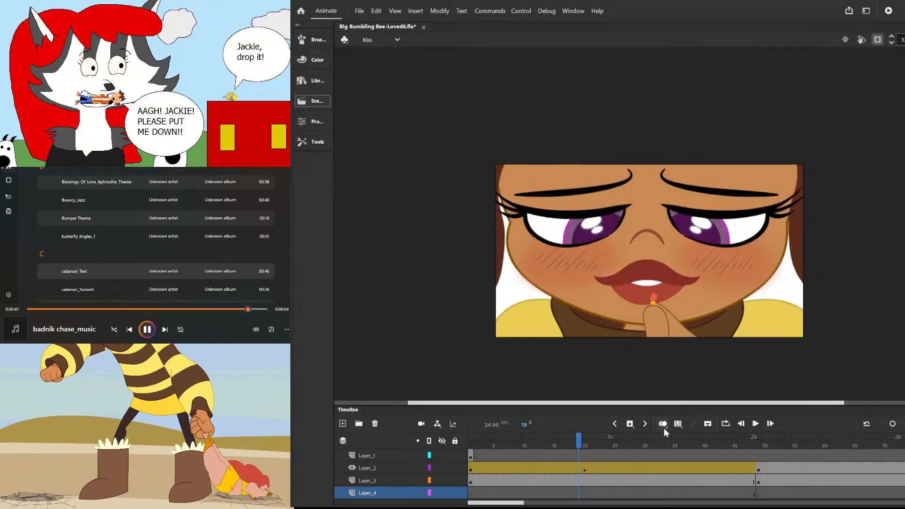
left_click(615, 494)
left_click(603, 352)
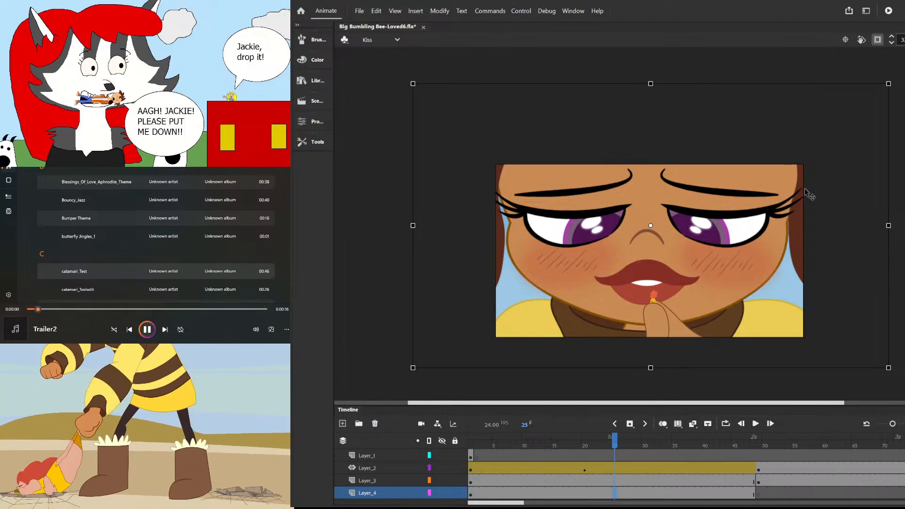
- Scale the pasted sky down around its centre, shift it slightly lower, and place the same sky at Layer_4's frame 49 keyframe
left_click_drag(889, 83, 870, 101)
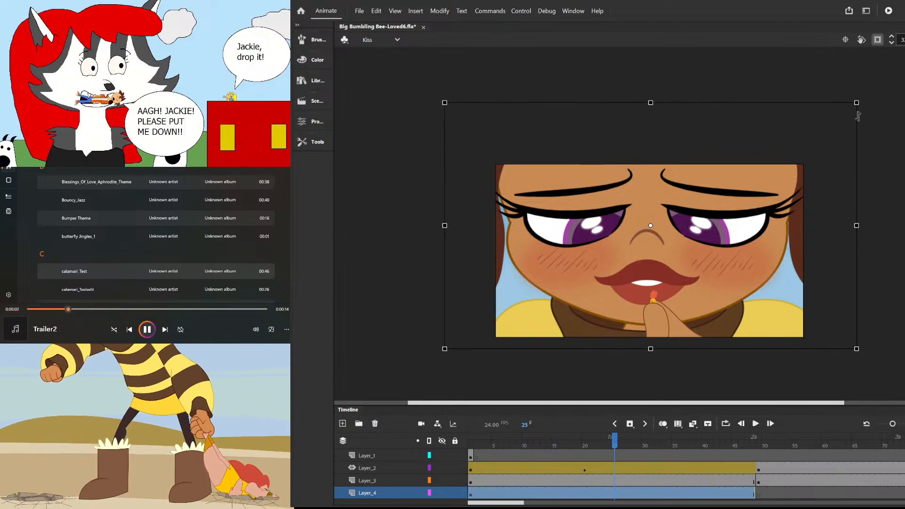
left_click_drag(800, 297, 800, 310)
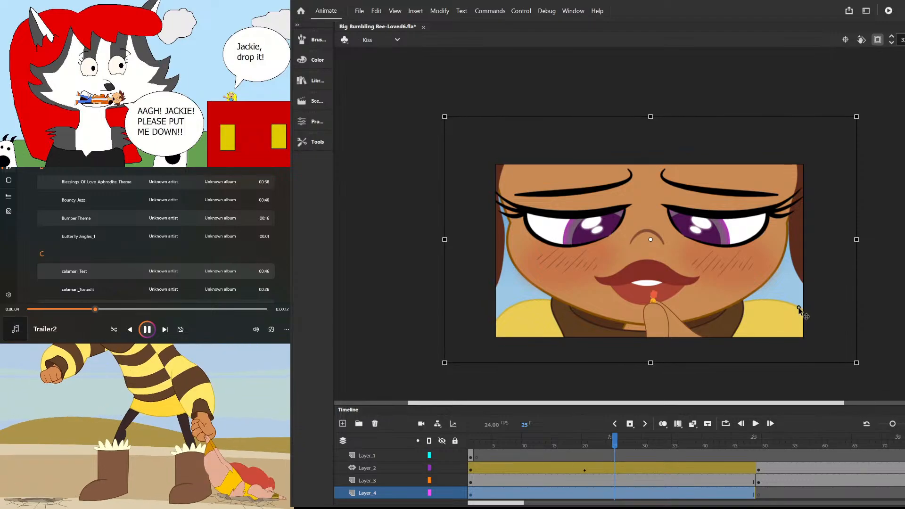
left_click(764, 495)
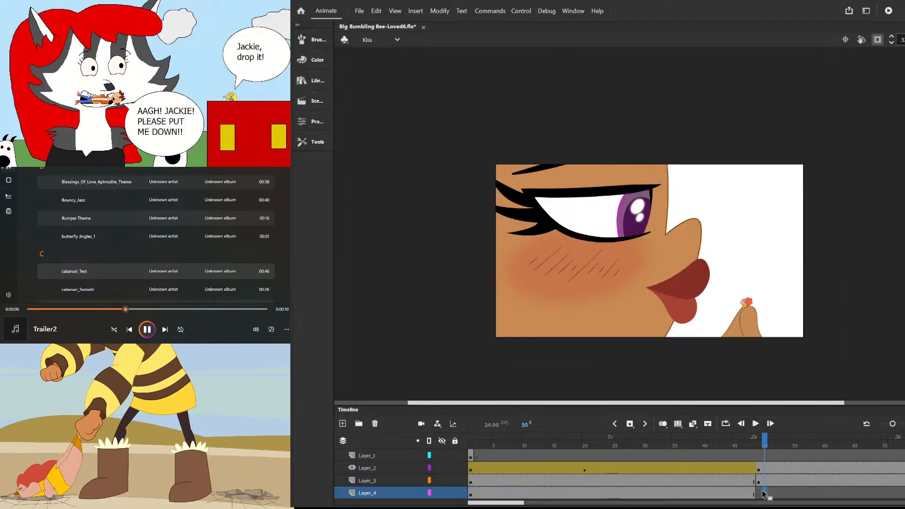
key("F6")
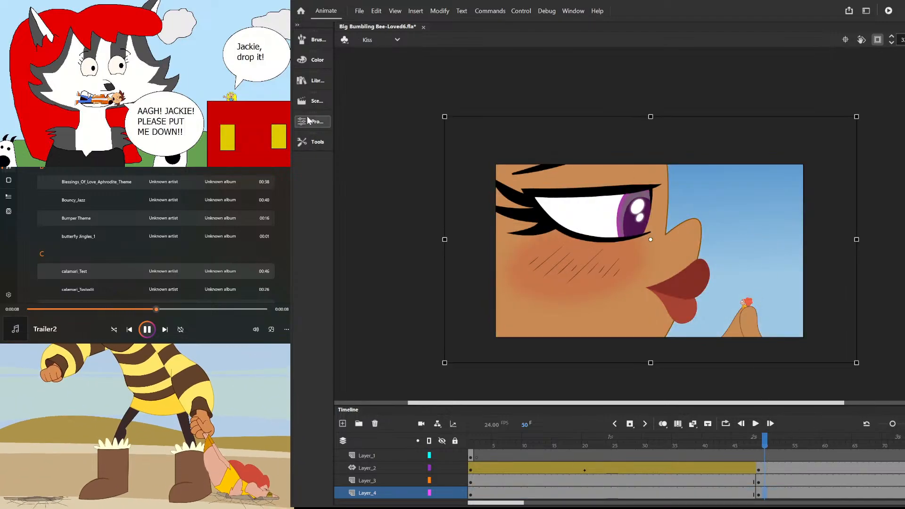
- Copy the cloud band from the THrough scene and paste it into the Kiss scene's second Layer_4 segment
left_click(369, 157)
left_click(376, 170)
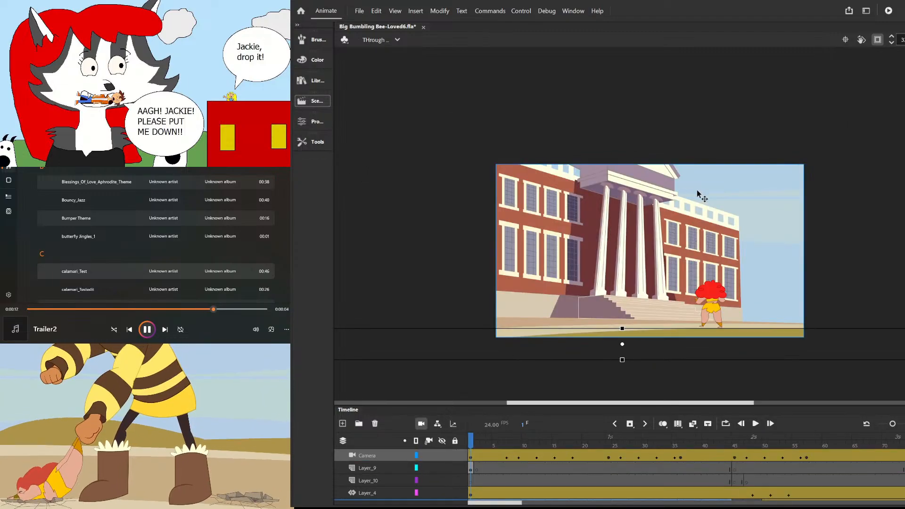
left_click(774, 213)
left_click(795, 216)
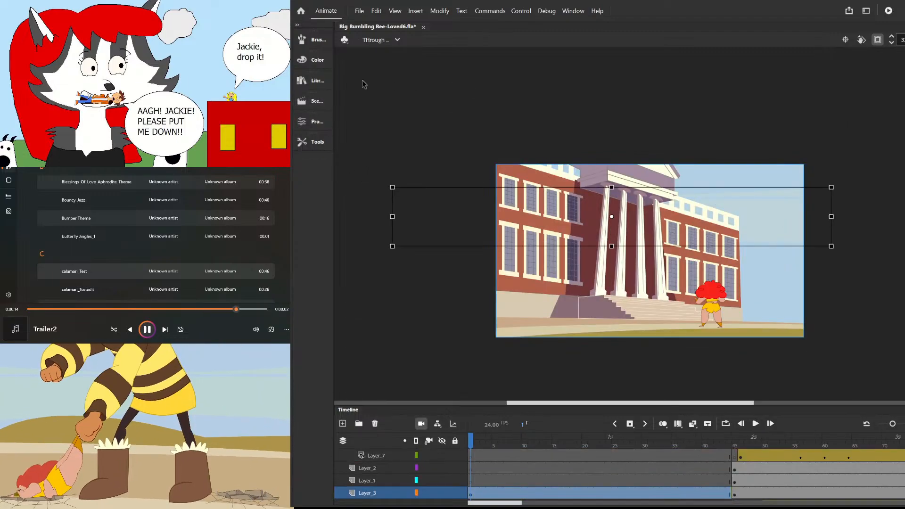
left_click(305, 103)
left_click(361, 257)
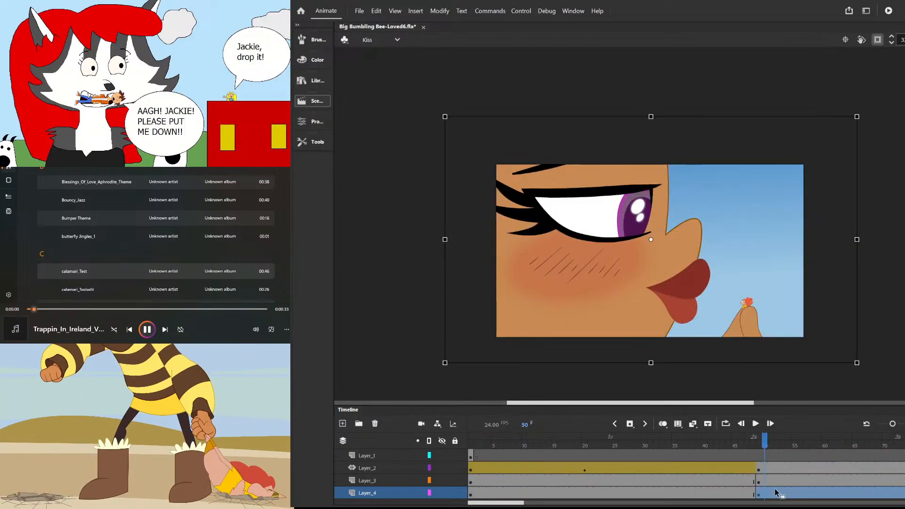
left_click(777, 493)
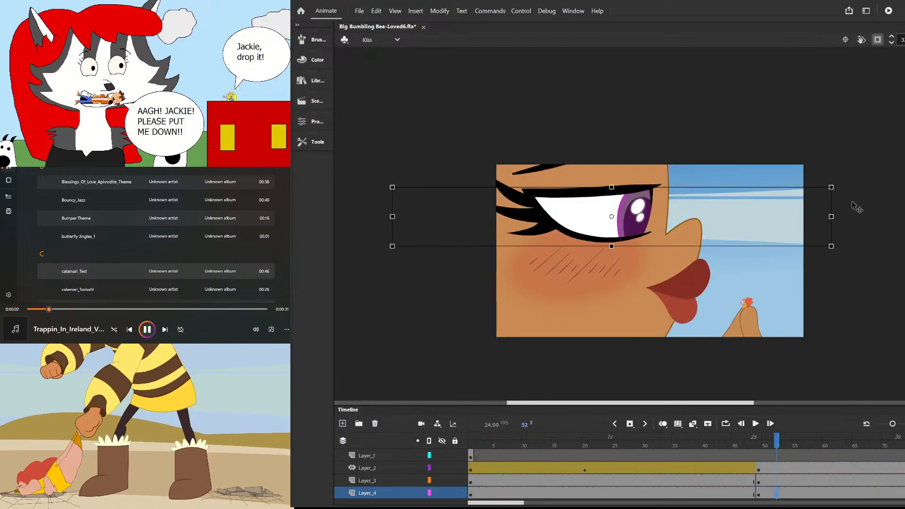
- Rotate the cloud band slightly counterclockwise and shift it right so it slants across the sky behind the profile
left_click_drag(844, 193, 802, 180)
left_click(706, 69)
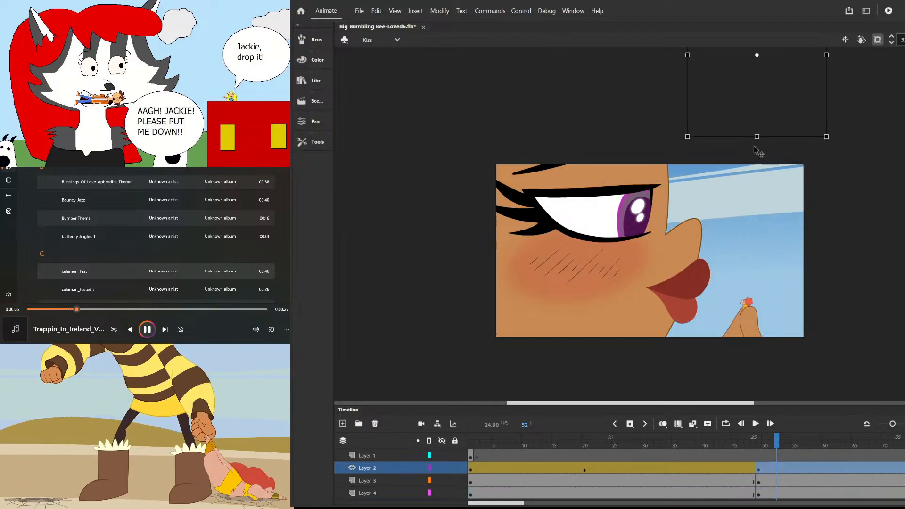
left_click(772, 191)
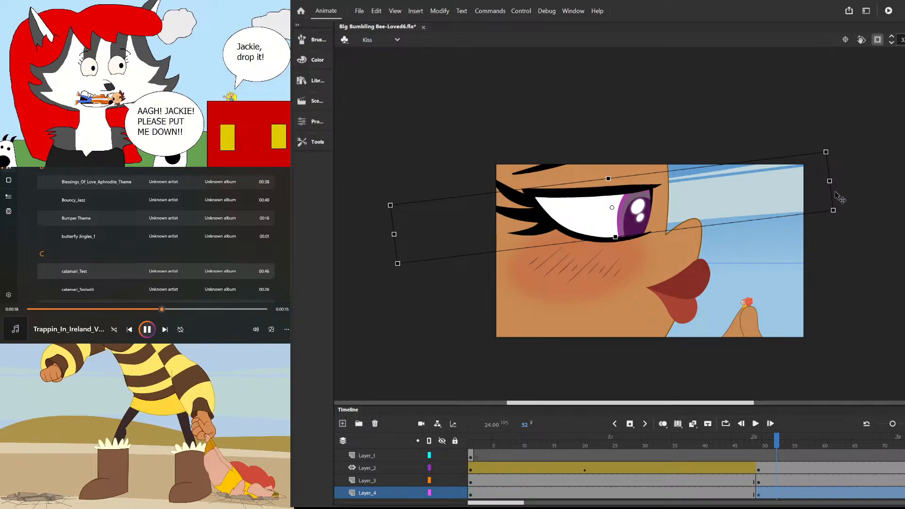
left_click_drag(779, 190, 795, 187)
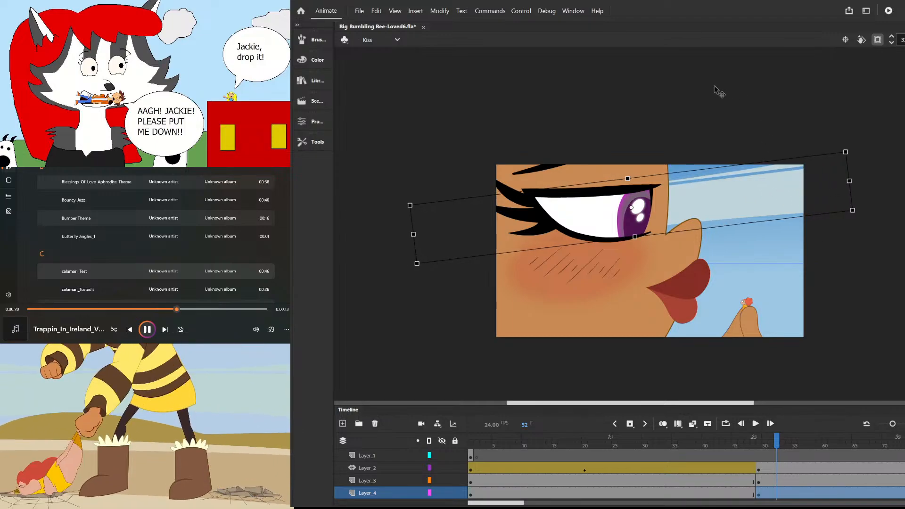
- Check the cut around frame 49 and create a motion tween on the raised hand in the second segment
left_click_drag(759, 443, 831, 461)
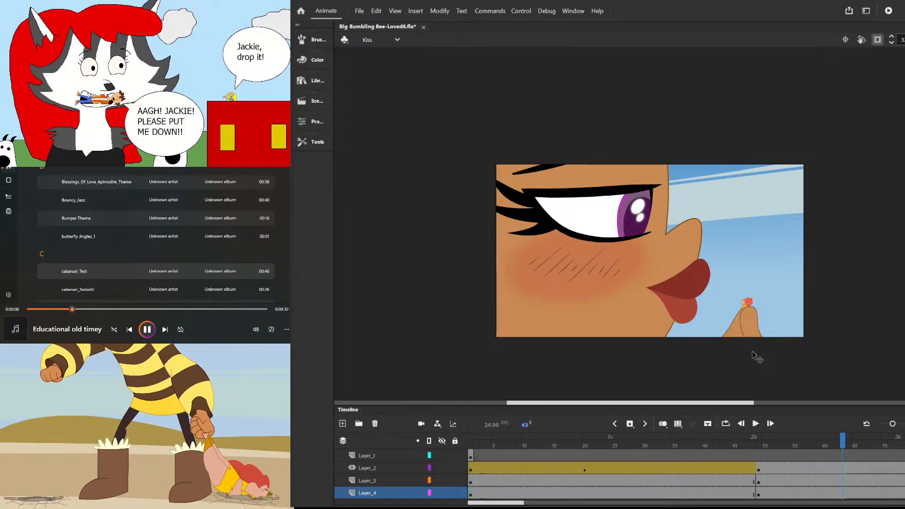
left_click_drag(757, 442, 757, 481)
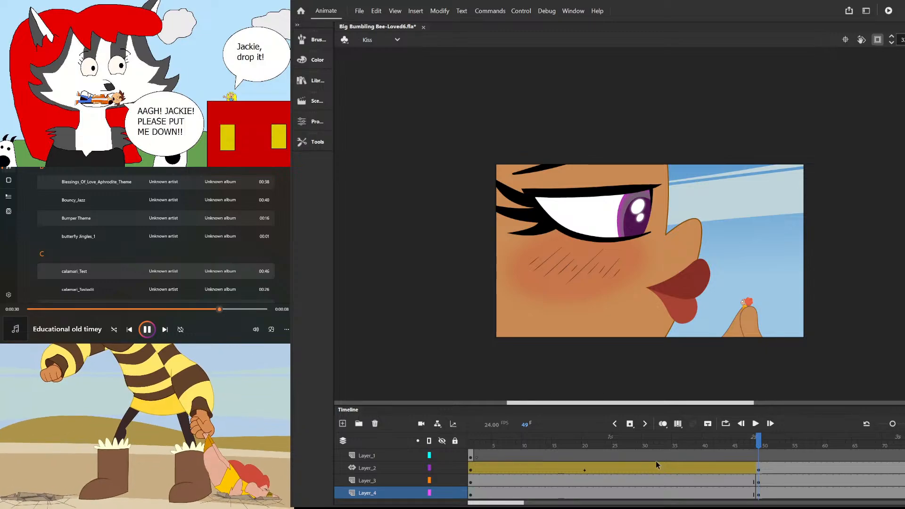
left_click_drag(758, 439, 774, 453)
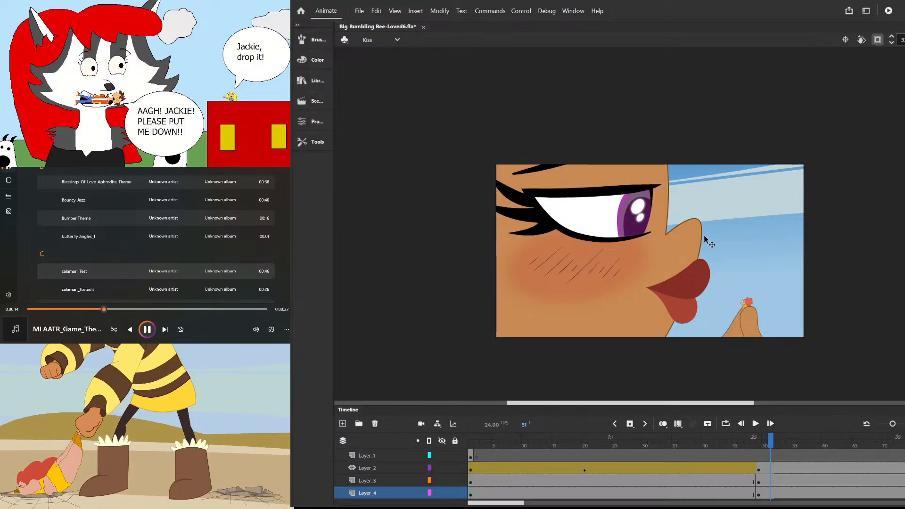
left_click(745, 323)
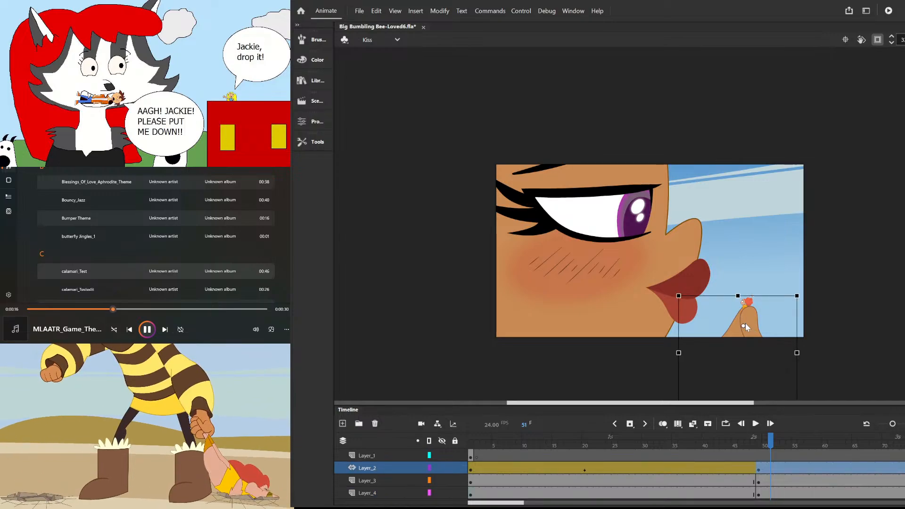
left_click(807, 96)
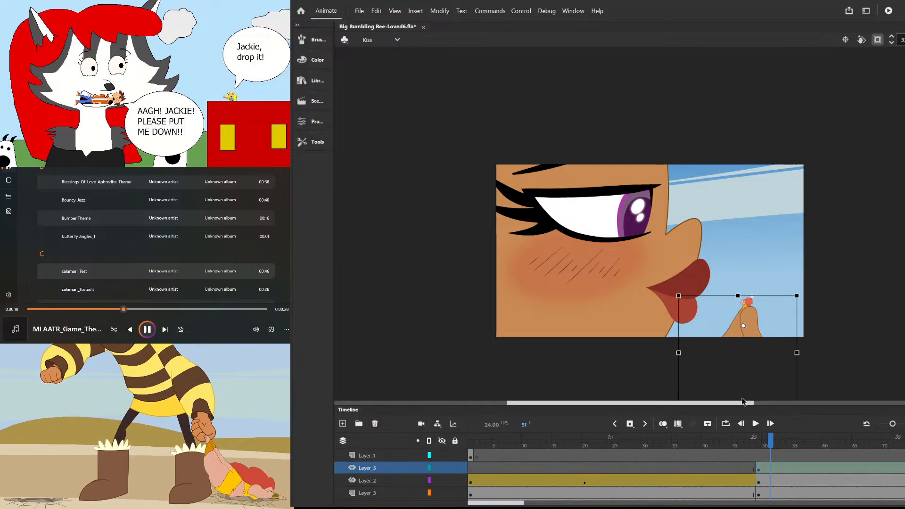
- Select all the face artwork in Layer_3's second segment and convert it into a single symbol
left_click(631, 241)
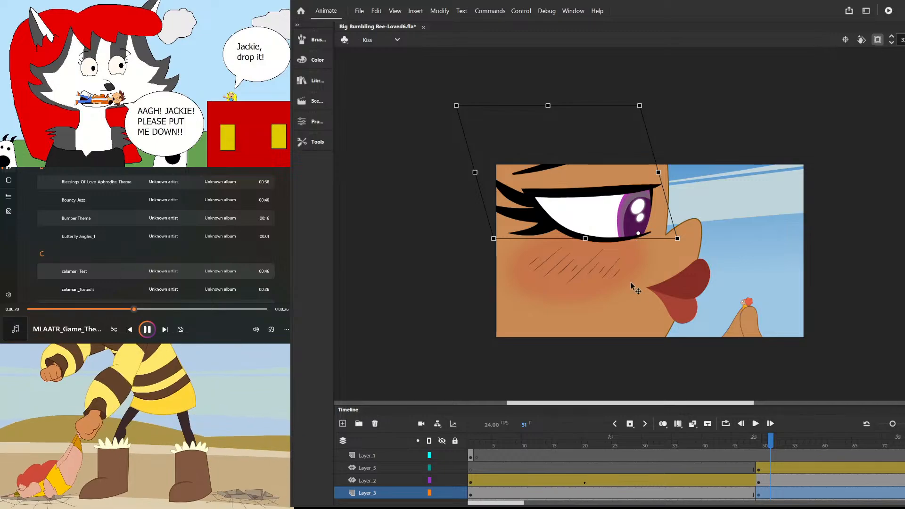
left_click(778, 493)
key("Delete")
key("ctrl+z")
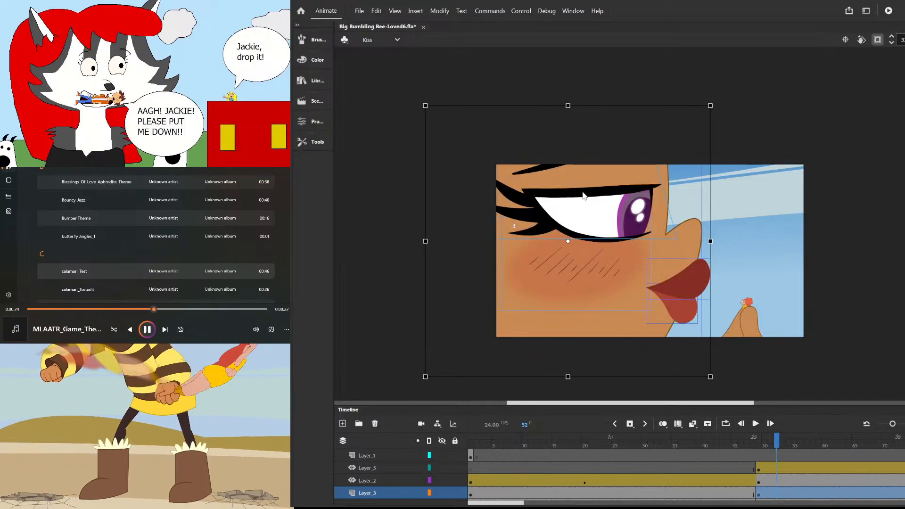
- Open the face symbol for editing and add two new layers above the original one
double_click(638, 218)
left_click(343, 424)
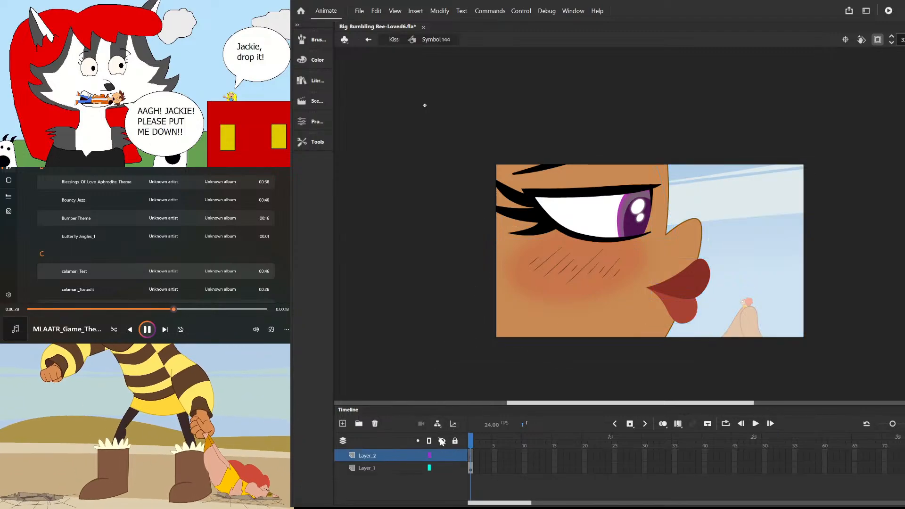
left_click(435, 459)
key("ctrl+shift+n")
- Move the upper lip onto Layer_3 and the lower lip onto Layer_2, keeping both in their original positions
left_click(687, 246)
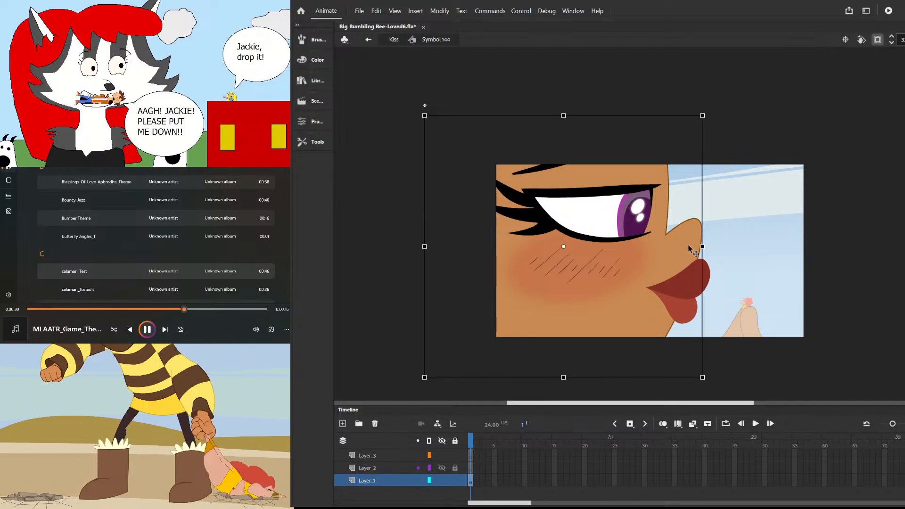
left_click(686, 290)
key("ctrl+x")
left_click(471, 456)
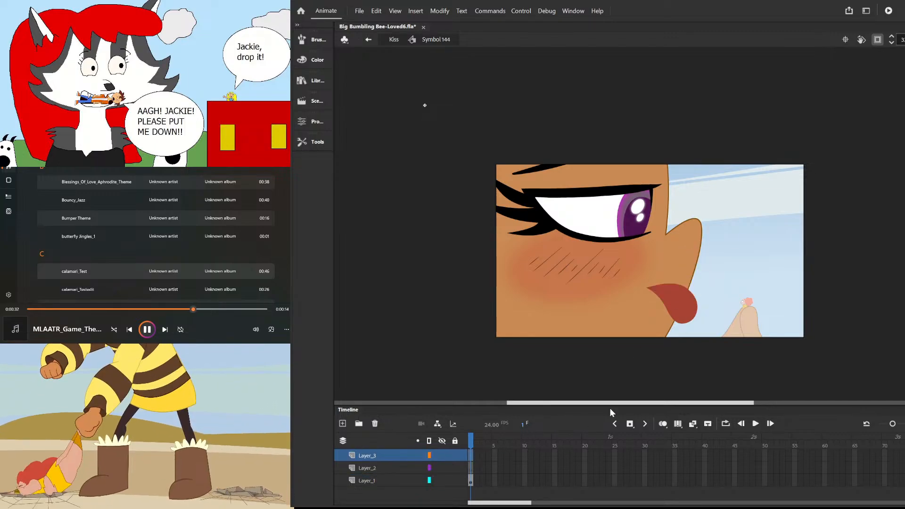
key("ctrl+shift+v")
left_click(470, 480)
left_click(471, 469)
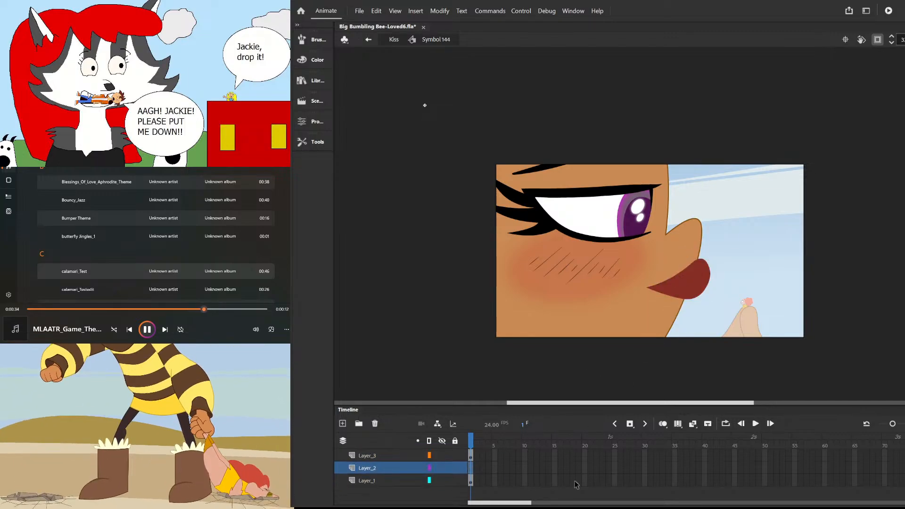
- Extend the frames of all three layers in the face symbol past frame 125
left_click_drag(885, 480, 904, 290)
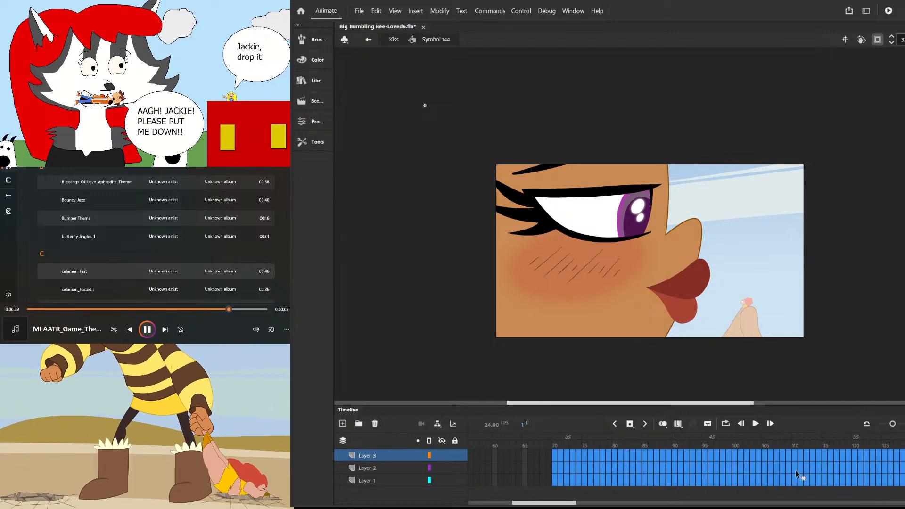
left_click(777, 221)
- Select the upper lip and smooth its outline several times
scroll(723, 279, "up", 4)
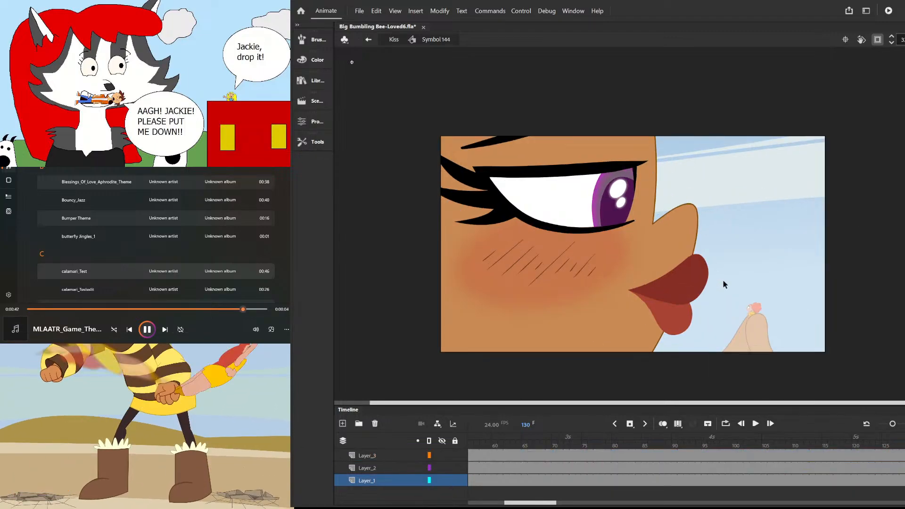
left_click(676, 273)
left_click(322, 147)
left_click(341, 151)
left_click(371, 217)
left_click(370, 217)
left_click(371, 217)
left_click(371, 216)
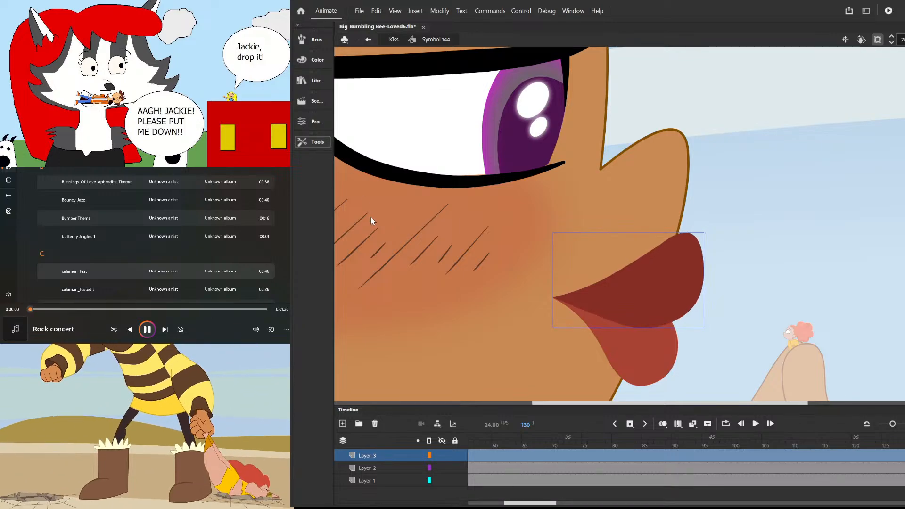
left_click(371, 217)
left_click(731, 186)
- Reshape the upper lip by bending its top edge into a flatter, lower curve, undoing the stray bends
left_click_drag(651, 256, 658, 251)
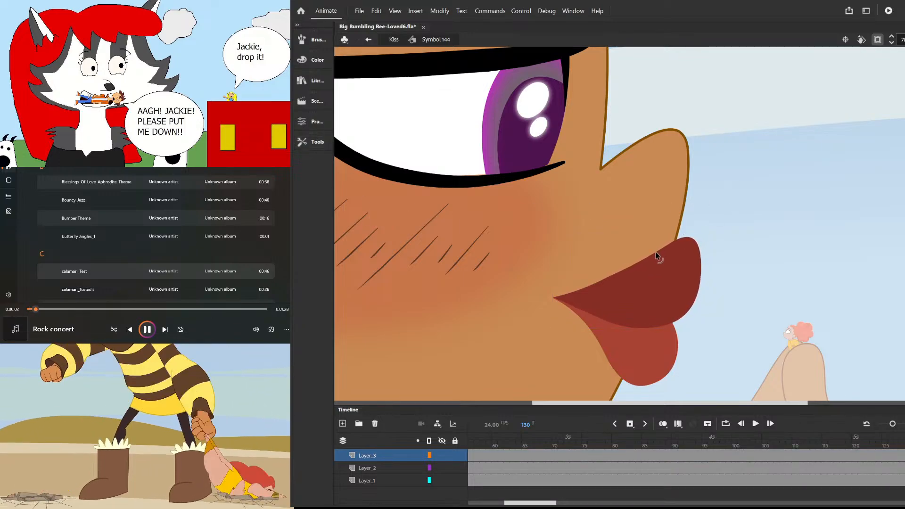
left_click_drag(704, 273, 611, 279)
key("ctrl+z")
left_click_drag(679, 333, 685, 296)
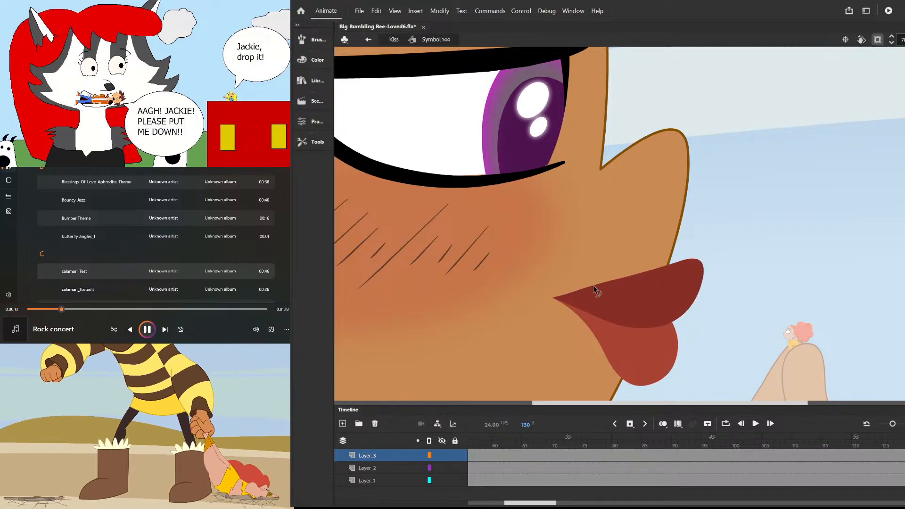
left_click_drag(604, 289, 628, 277)
mouse_move(701, 268)
left_mouse_down()
mouse_move(699, 277)
mouse_move(692, 272)
left_mouse_up()
key("ctrl+z")
- Open the upper lip's drawing object and smooth its filled shape
double_click(678, 300)
left_click(678, 300)
left_click(370, 211)
left_click(370, 210)
left_click(370, 211)
left_click(641, 180)
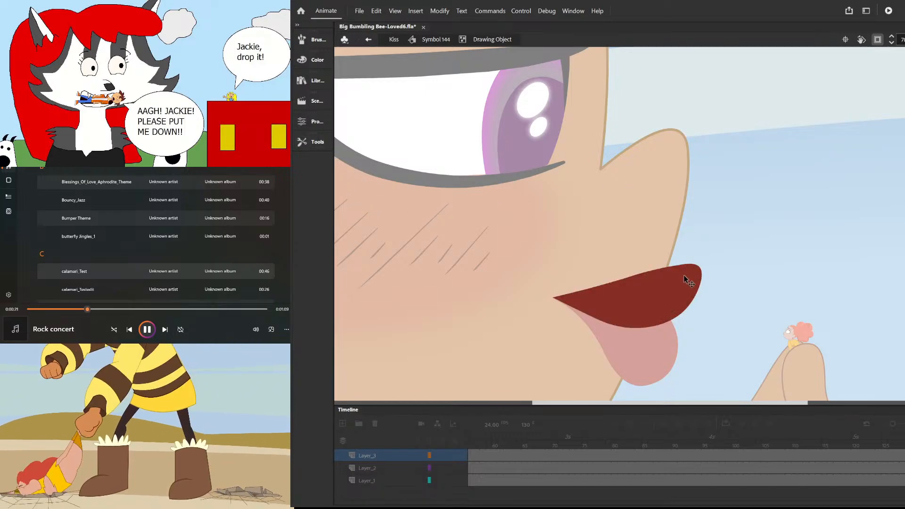
- Refine the upper lip's top edge, bottom edge and rounded tip, and undo the final bend that pulls the tip inward
scroll(684, 275, "up", 2)
mouse_move(643, 265)
left_mouse_down()
mouse_move(697, 257)
mouse_move(646, 256)
left_mouse_up()
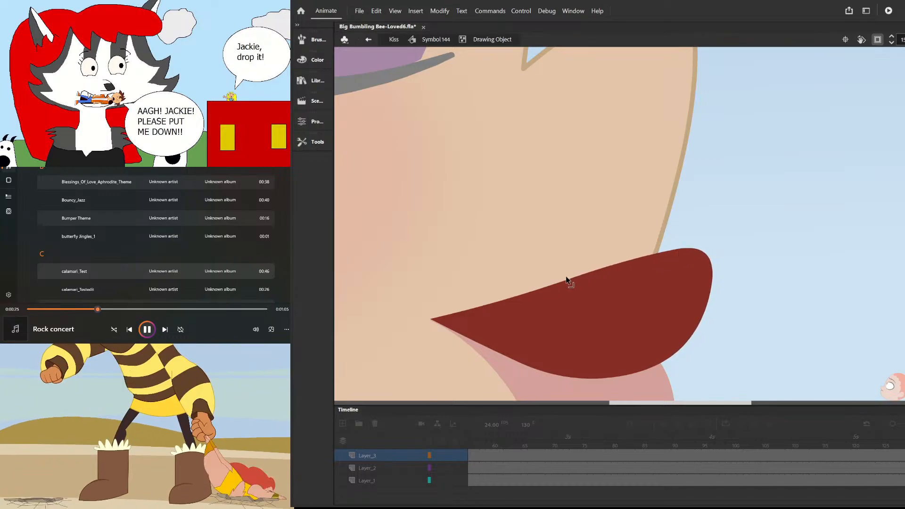
left_click_drag(589, 270, 574, 248)
left_click_drag(629, 264, 715, 277)
left_click_drag(632, 376, 640, 362)
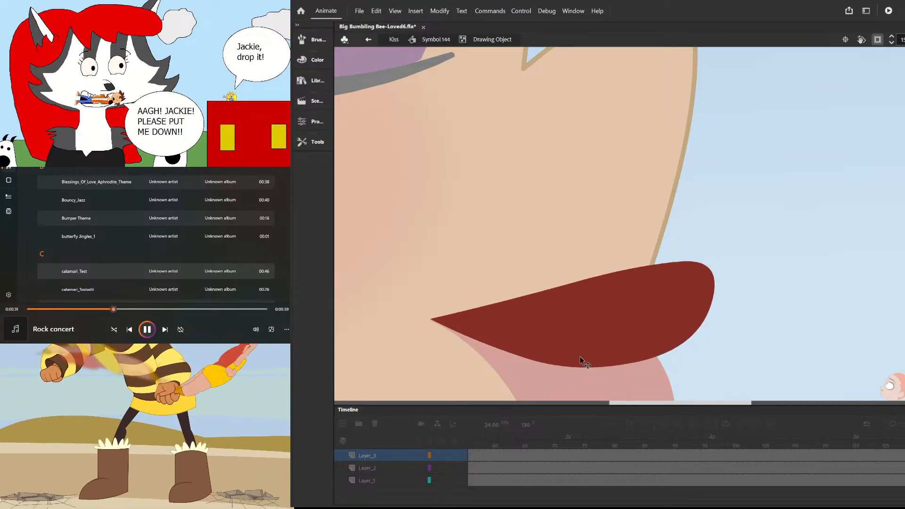
left_click_drag(522, 356, 542, 364)
left_click_drag(642, 365, 654, 363)
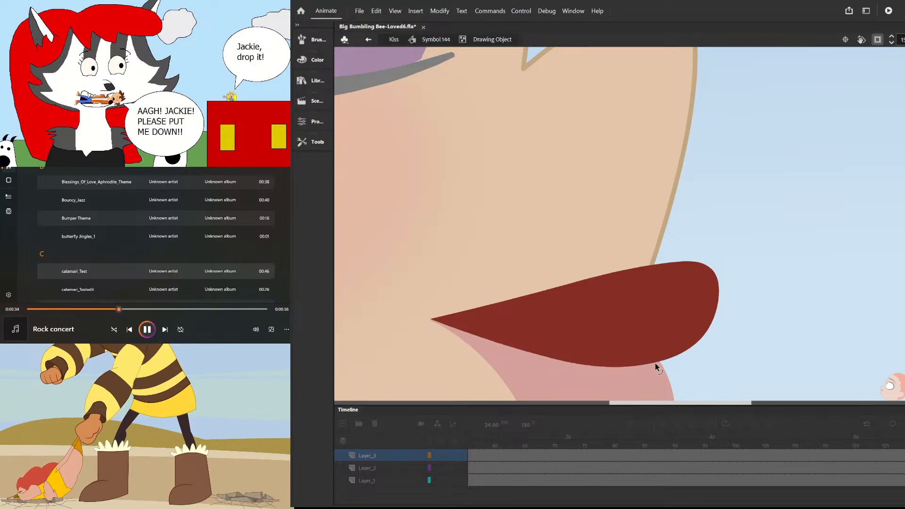
mouse_move(716, 276)
left_mouse_down()
mouse_move(705, 261)
mouse_move(712, 269)
left_mouse_up()
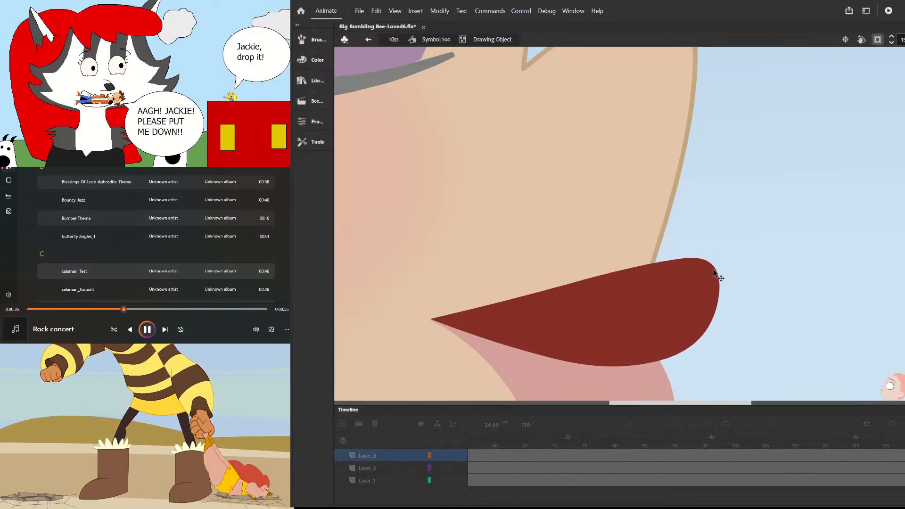
left_click_drag(703, 333, 706, 321)
left_click_drag(616, 272, 669, 248)
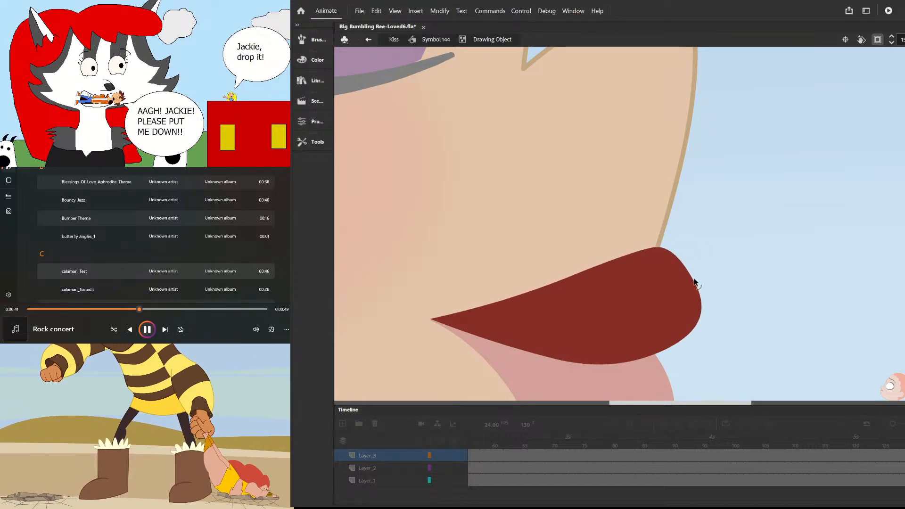
key("ctrl+z")
- Smooth the upper lip's fill again and bend its top edge into an even curve up to the tip
left_click(719, 284)
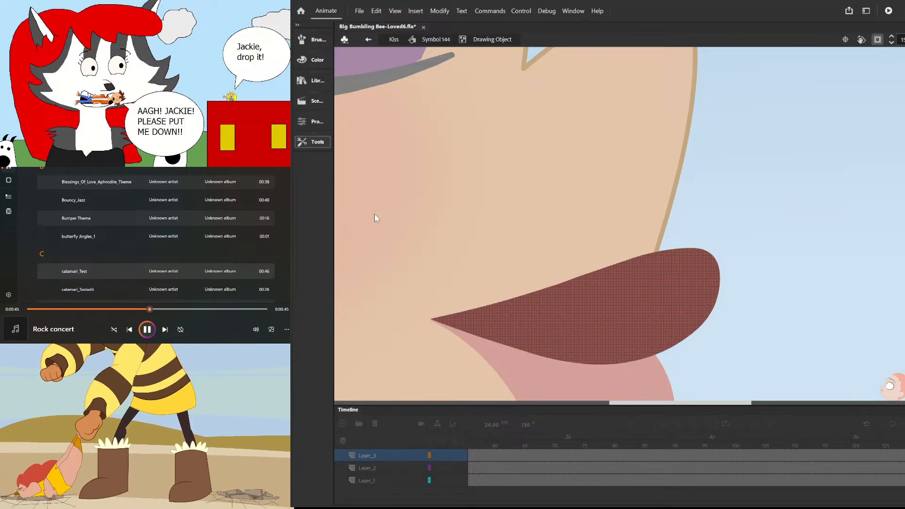
left_click(415, 208)
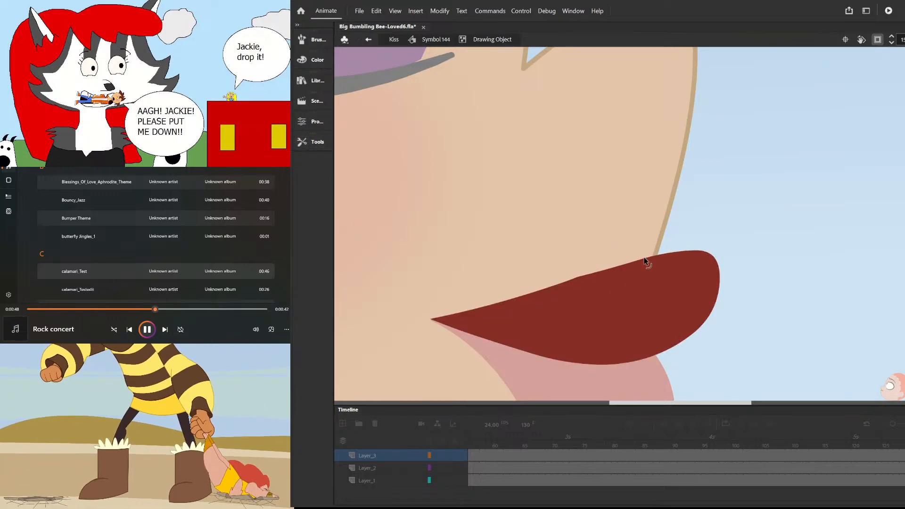
left_click_drag(567, 283, 576, 281)
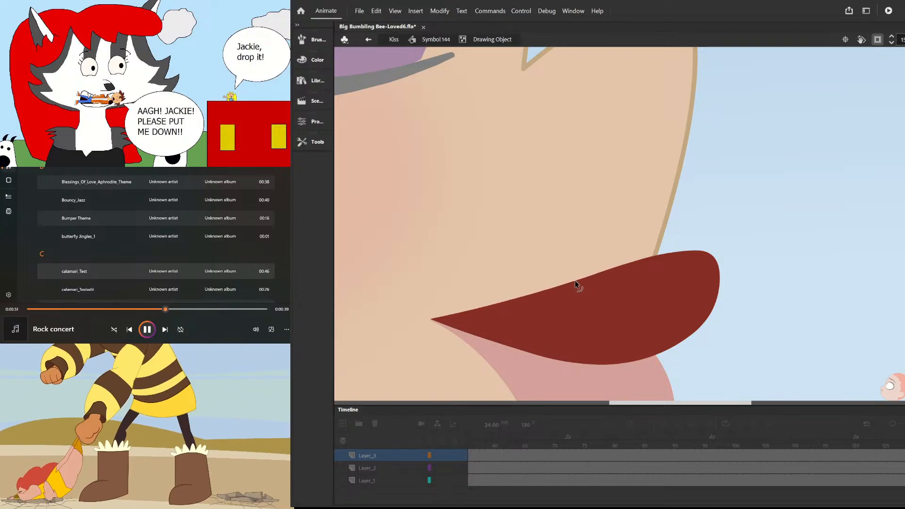
mouse_move(637, 260)
left_mouse_down()
mouse_move(646, 260)
mouse_move(627, 262)
mouse_move(672, 250)
mouse_move(717, 265)
left_mouse_up()
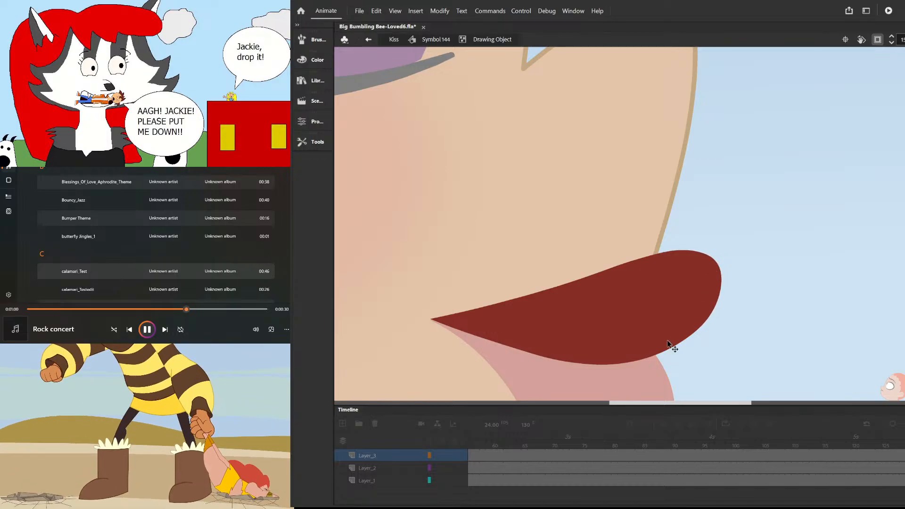
- Round off the upper lip's tip and lower front edge, and return to the face symbol
double_click(726, 187)
double_click(707, 287)
left_click_drag(719, 267, 711, 271)
left_click_drag(712, 312, 667, 348)
double_click(725, 214)
scroll(661, 219, "down", 5)
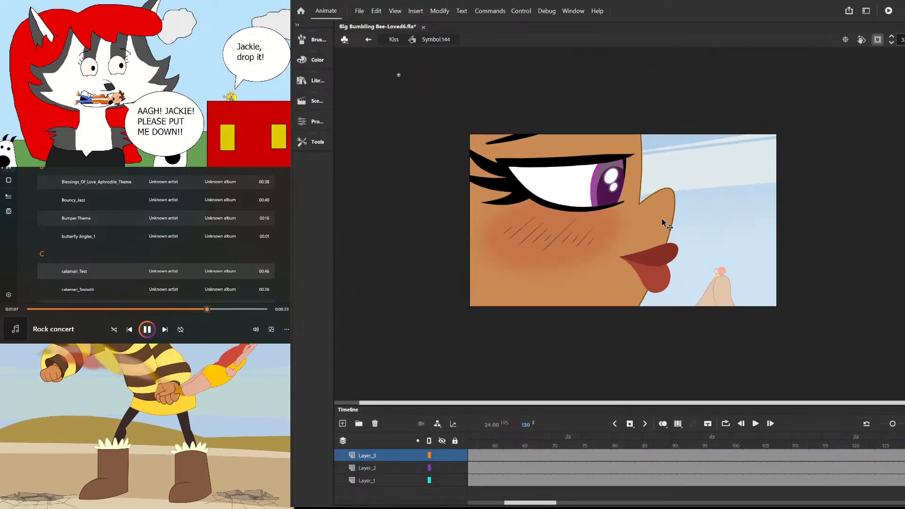
- Raise the upper lip's top edge into a curve that swells toward a fuller tip, and return to the Kiss scene
scroll(661, 257, "up", 4)
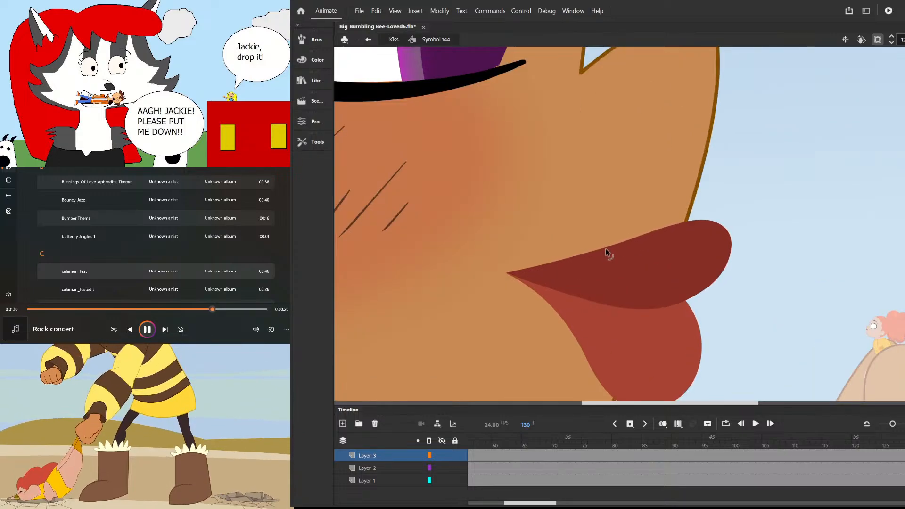
left_click_drag(581, 256, 584, 253)
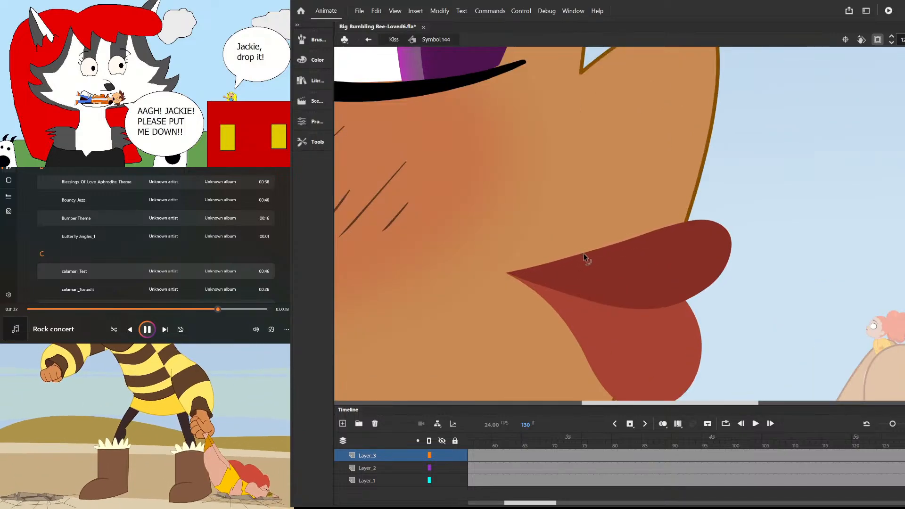
left_click_drag(649, 230, 649, 226)
left_click_drag(712, 222, 713, 216)
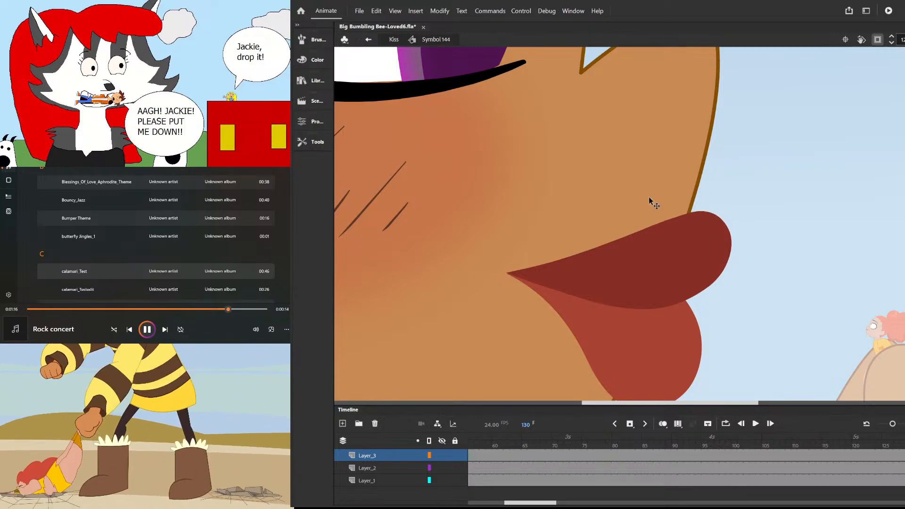
scroll(669, 193, "down", 2)
scroll(604, 231, "up", 1)
left_click_drag(615, 241, 682, 228)
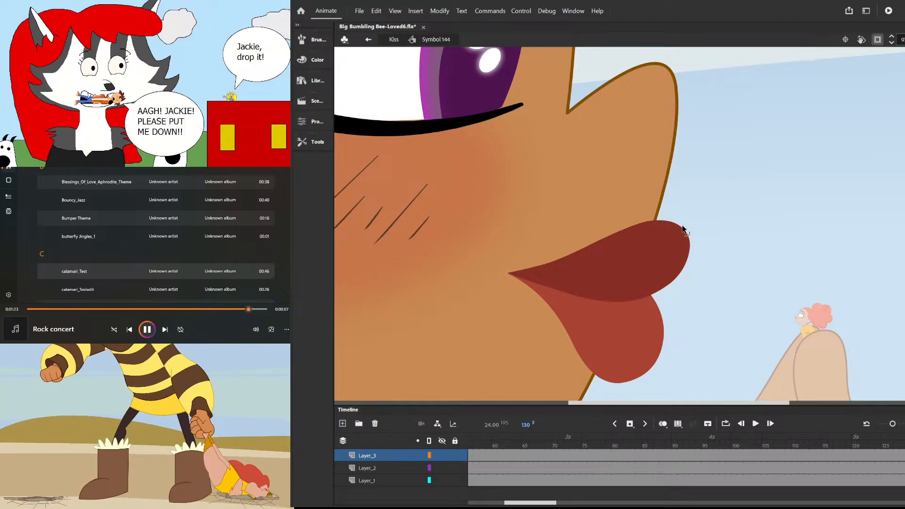
scroll(671, 238, "down", 3)
scroll(678, 220, "up", 1)
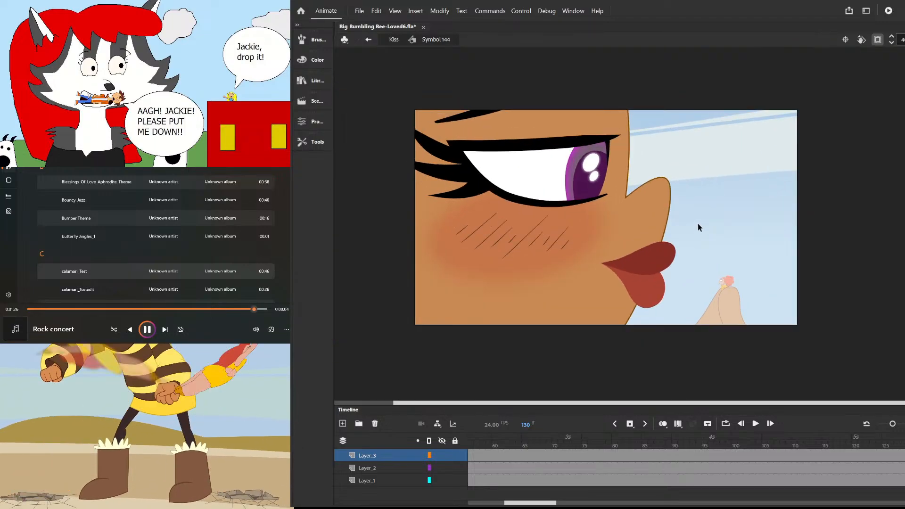
double_click(706, 215)
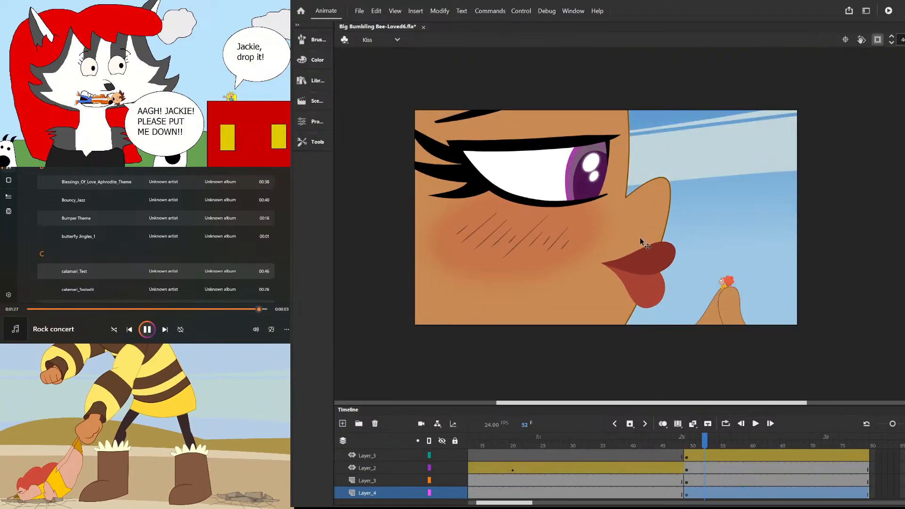
- Reopen the face symbol and pull the upper lip's top edge and tip slightly outward
scroll(668, 228, "up", 2)
double_click(668, 227)
left_click_drag(654, 216, 657, 213)
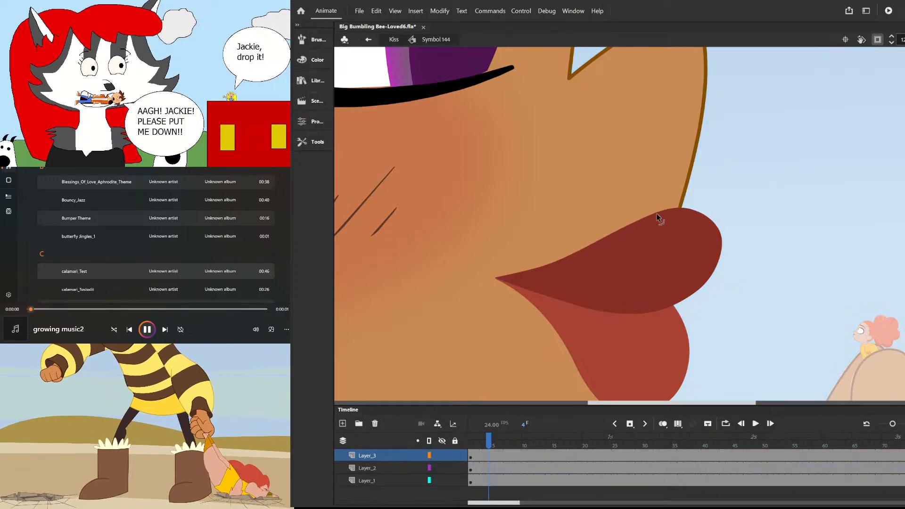
left_click_drag(710, 218, 721, 216)
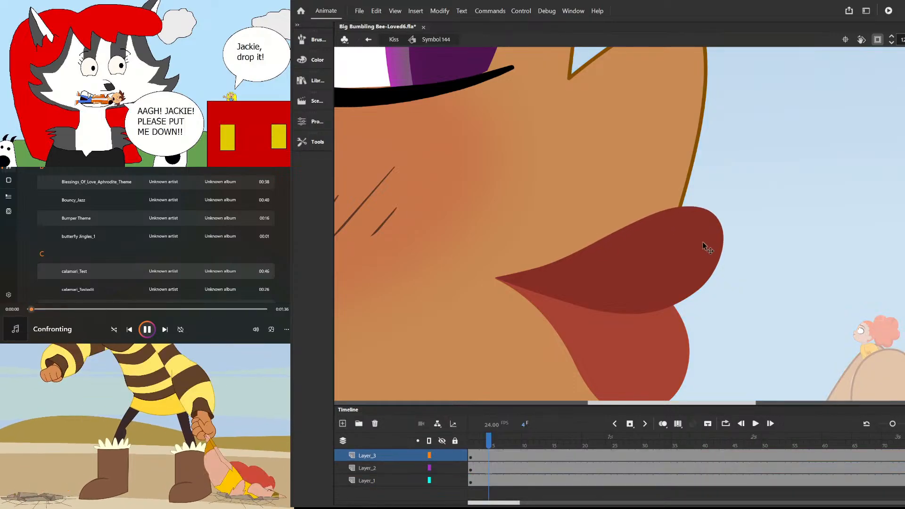
- Leave the face symbol, return to the Kiss scene and go to frame 50
scroll(542, 279, "down", 7)
scroll(651, 238, "up", 1)
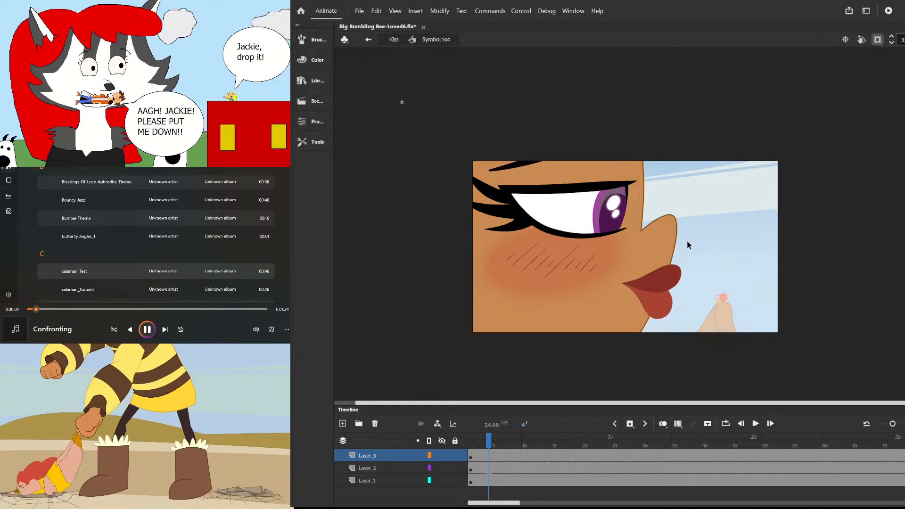
double_click(722, 226)
mouse_move(682, 445)
left_mouse_down()
mouse_move(668, 445)
mouse_move(855, 446)
mouse_move(684, 456)
mouse_move(693, 450)
left_mouse_up()
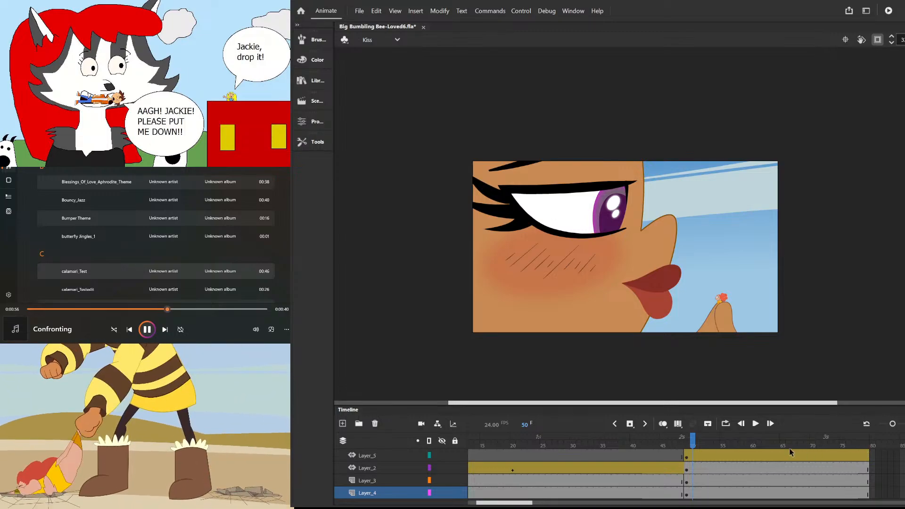
- Enlarge the timeline to show all five layers and extend every layer to frame 96
scroll(693, 467, "up", 1)
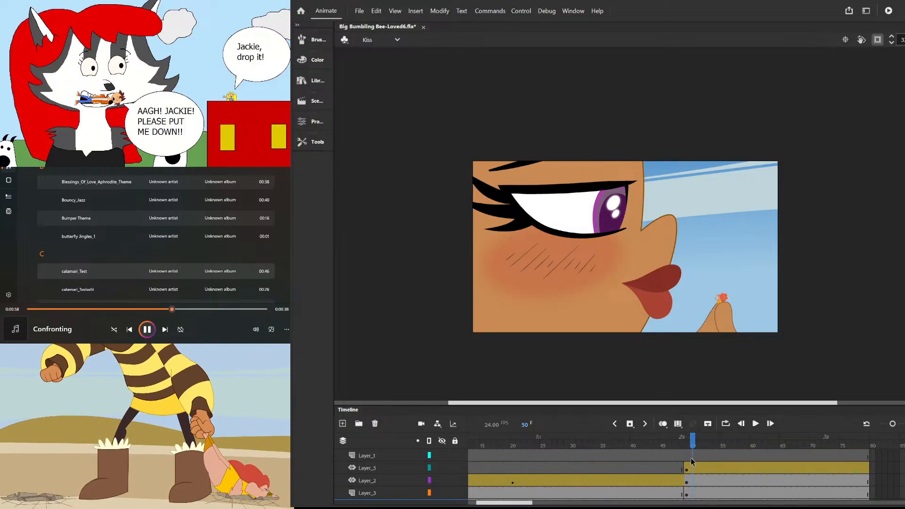
left_click(689, 456)
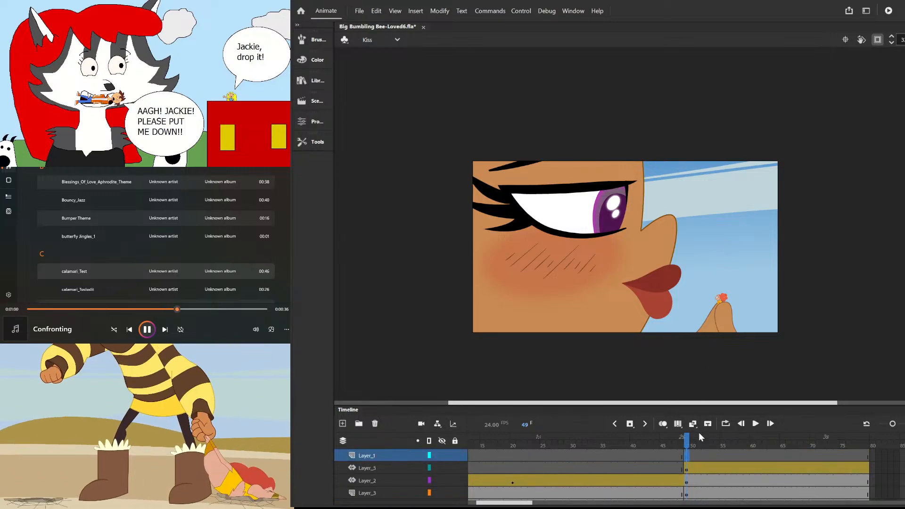
scroll(698, 435, "down", 1)
left_click_drag(666, 406, 665, 370)
left_click_drag(685, 430, 889, 467)
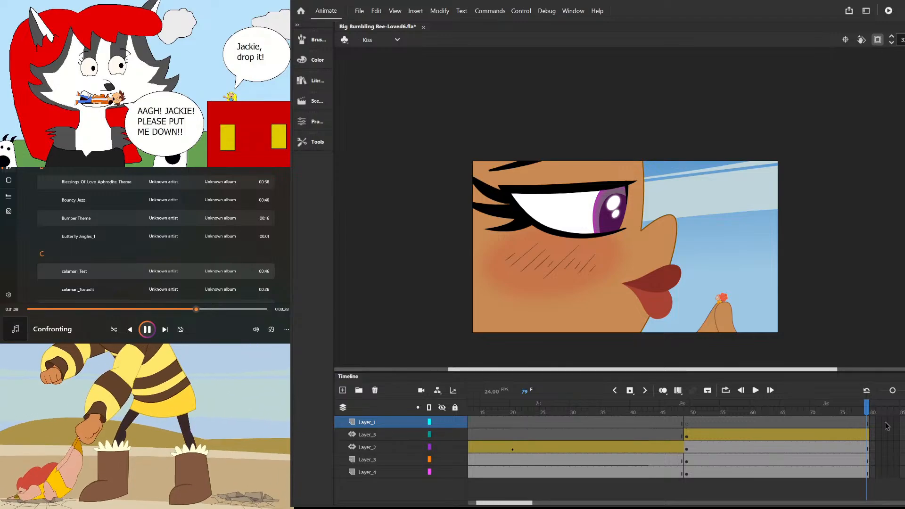
left_click_drag(880, 479, 848, 360)
key("F5")
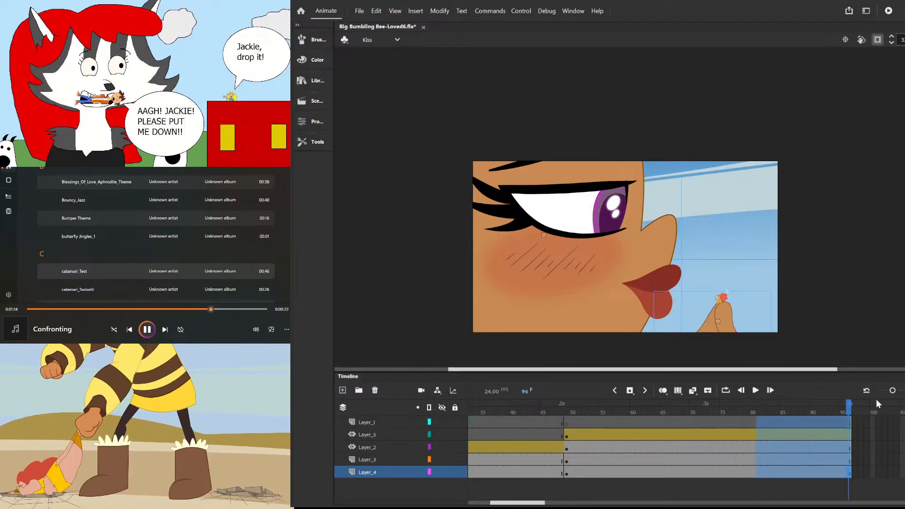
- Check the frames around the start of the face close-up at frame 49, including the hand's placement
left_click(879, 447)
left_click_drag(852, 408, 578, 420)
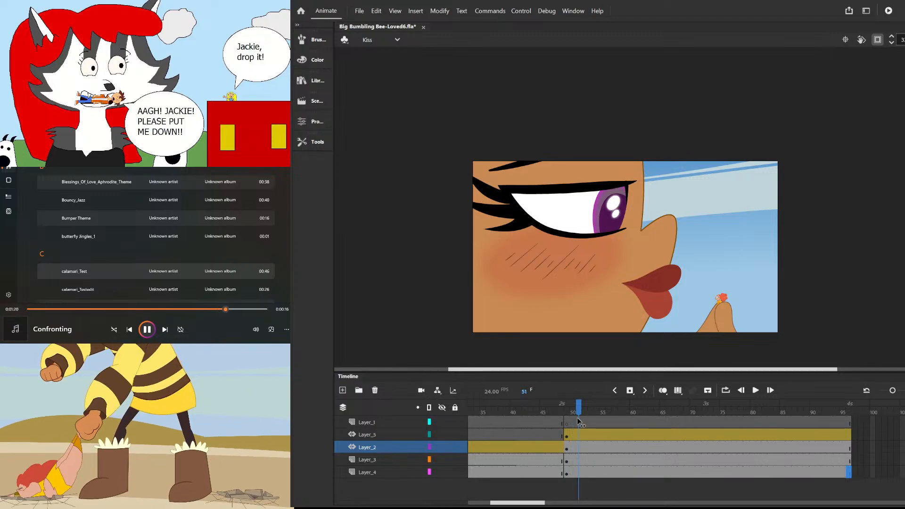
left_click_drag(577, 417, 567, 444)
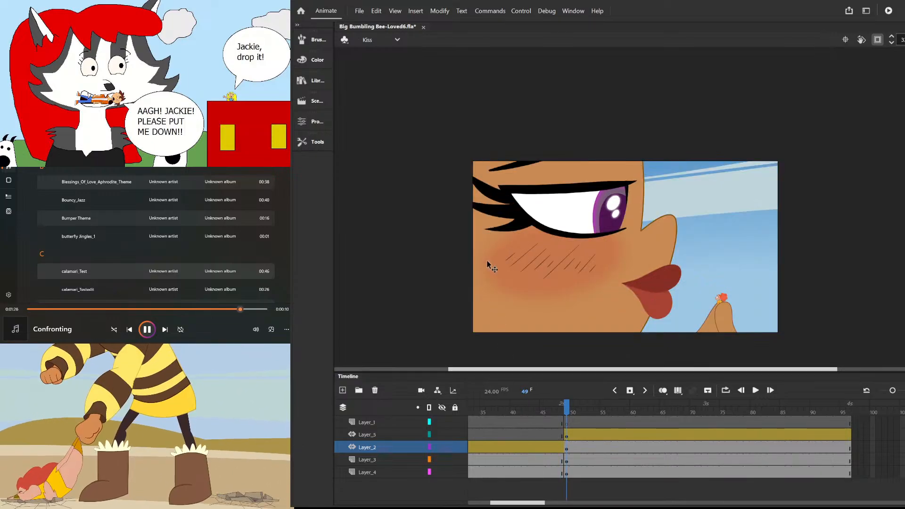
left_click(719, 323)
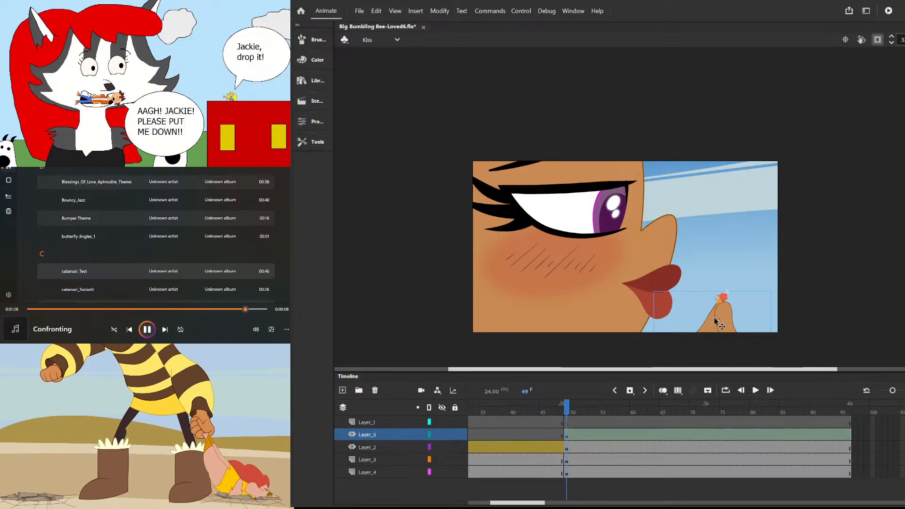
left_click(556, 412)
left_click_drag(558, 413, 567, 412)
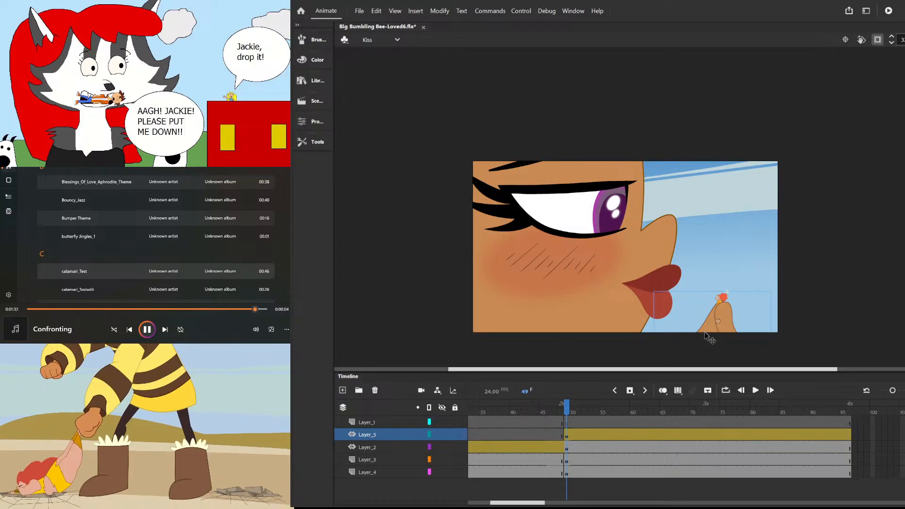
left_click(573, 424)
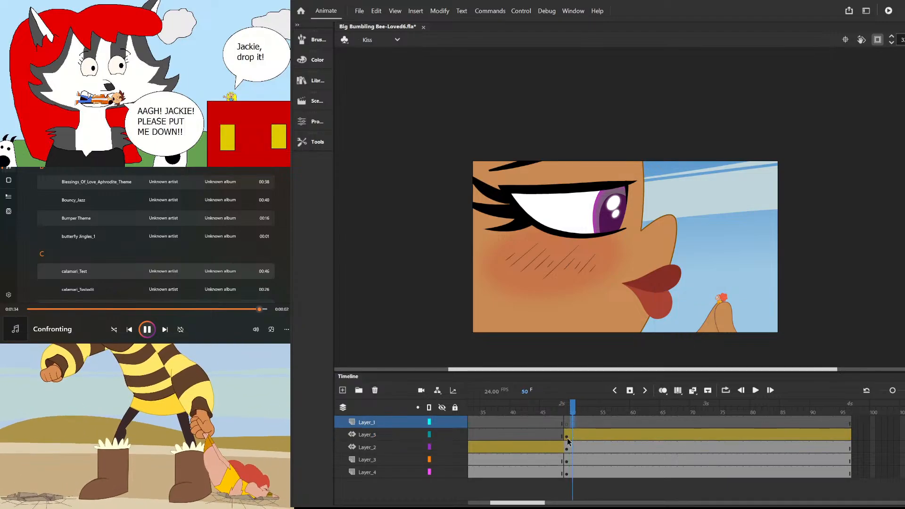
left_click(568, 437)
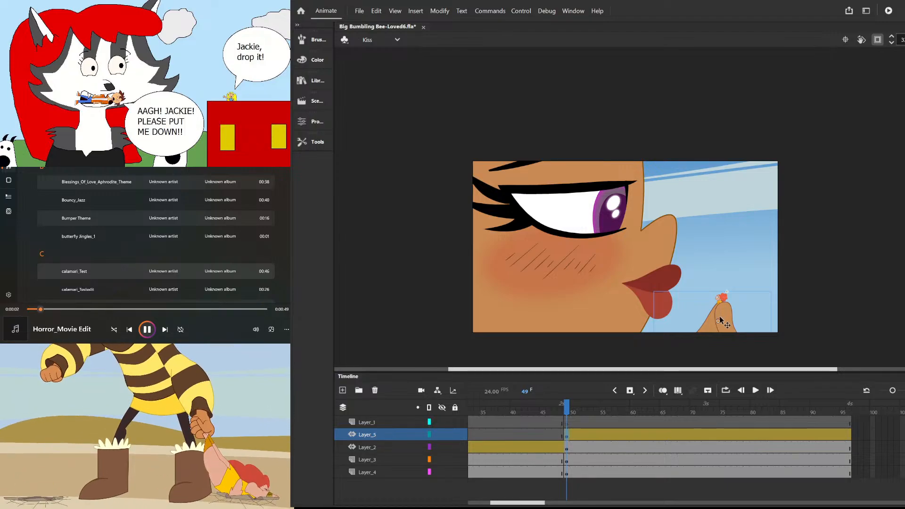
- Create a motion tween for the face on Layer_3, shifting it well away from the hand at frame 49 and toward the hand at frame 72
left_click(581, 306)
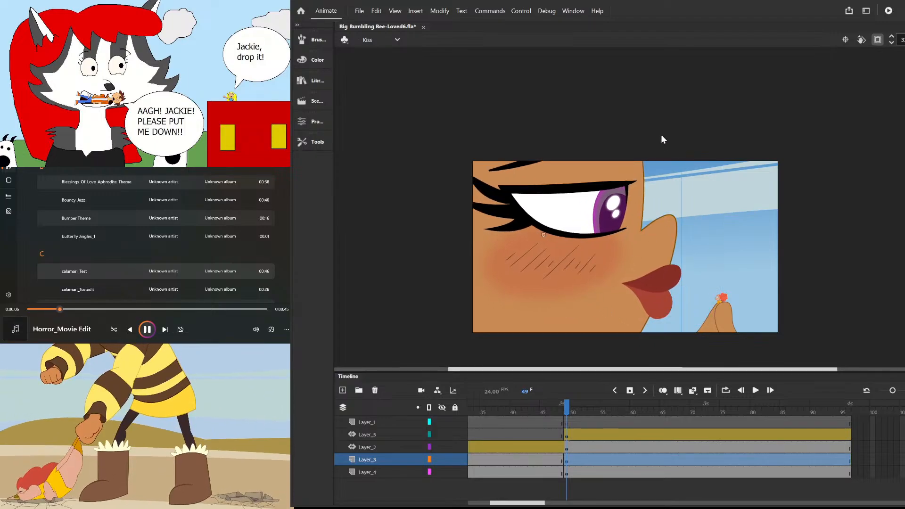
left_click(655, 99)
left_click(308, 143)
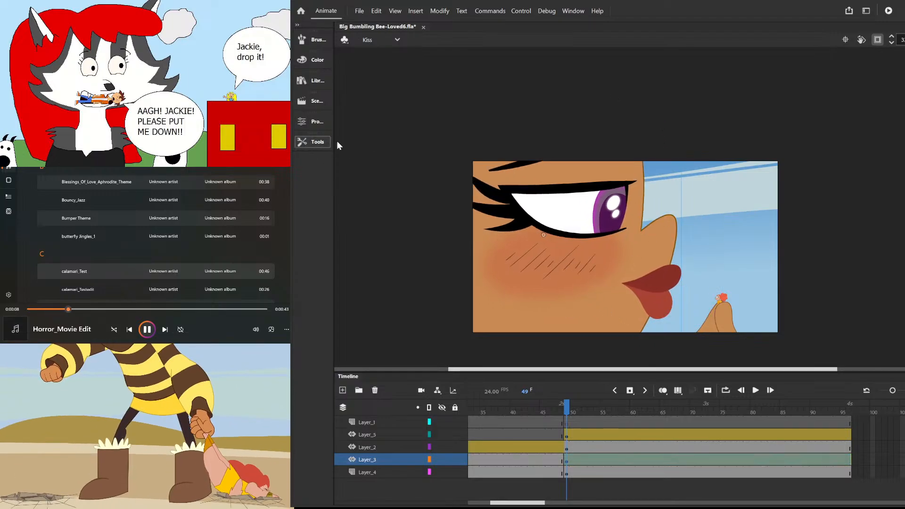
left_click(361, 148)
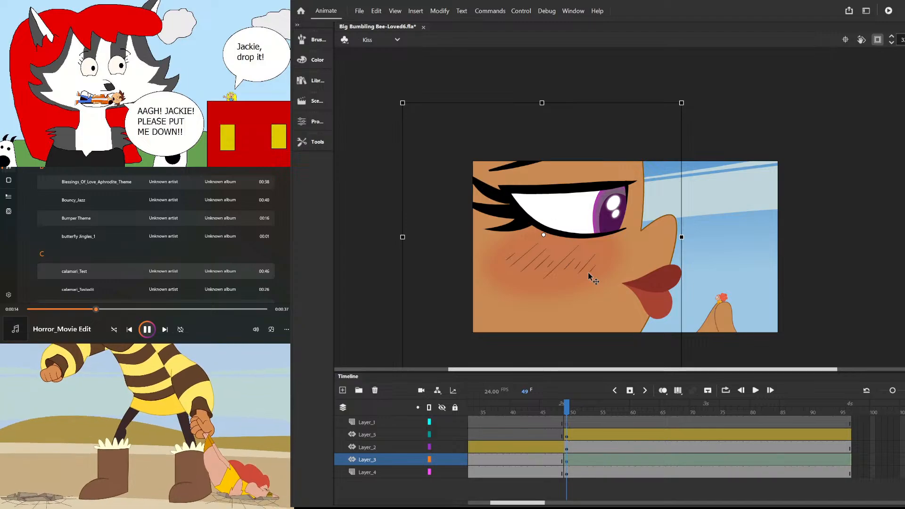
left_click_drag(626, 312, 495, 311)
left_click_drag(567, 408, 706, 421)
left_click_drag(502, 291, 643, 293)
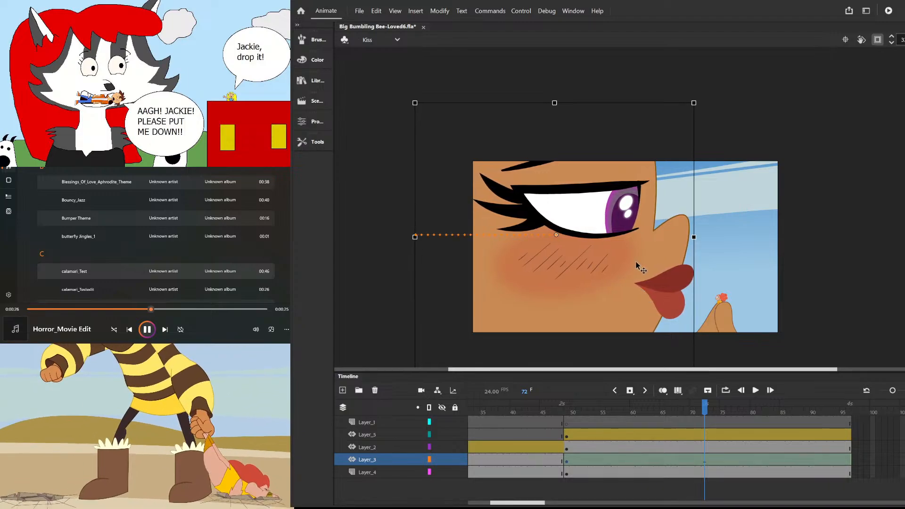
- At frame 72, nudge the hand on Layer_5 slightly toward the lips and review the face and hand motion
left_click(696, 408)
left_click_drag(696, 407, 704, 432)
left_click(723, 324)
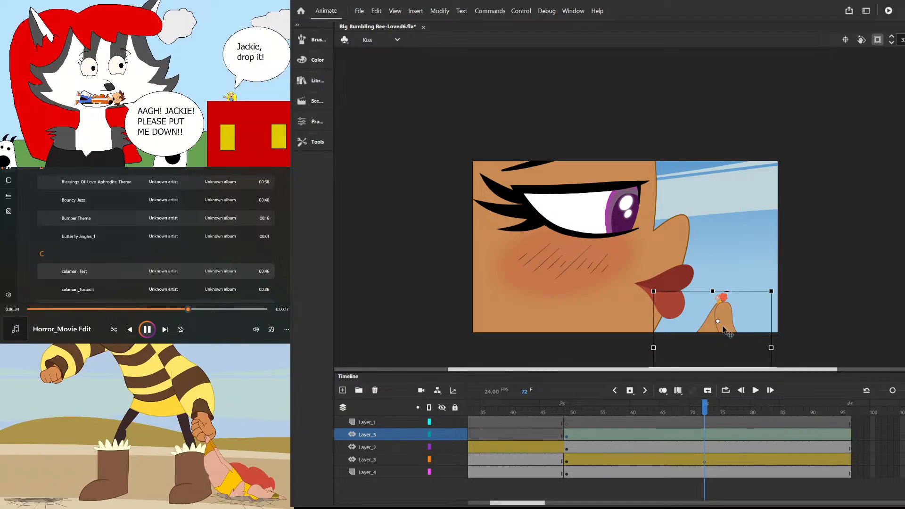
left_click_drag(694, 423, 673, 445)
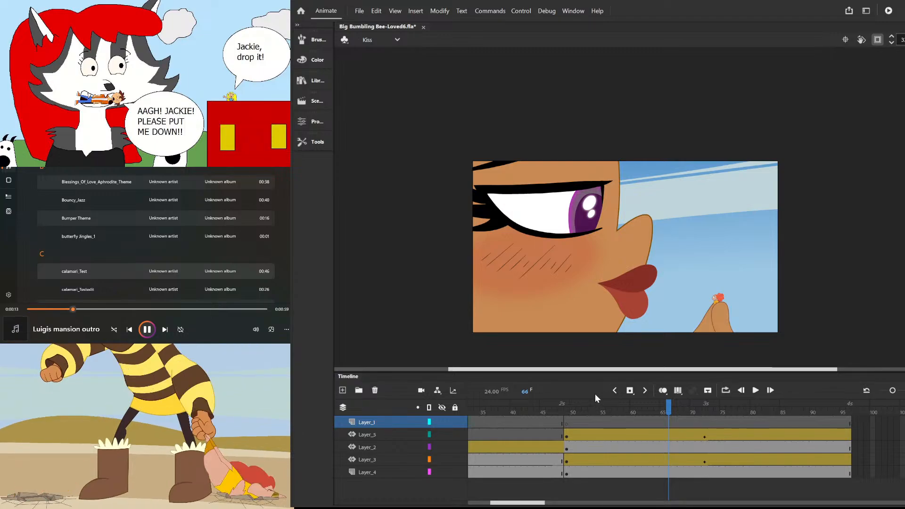
left_click(573, 414)
left_click_drag(574, 413, 704, 440)
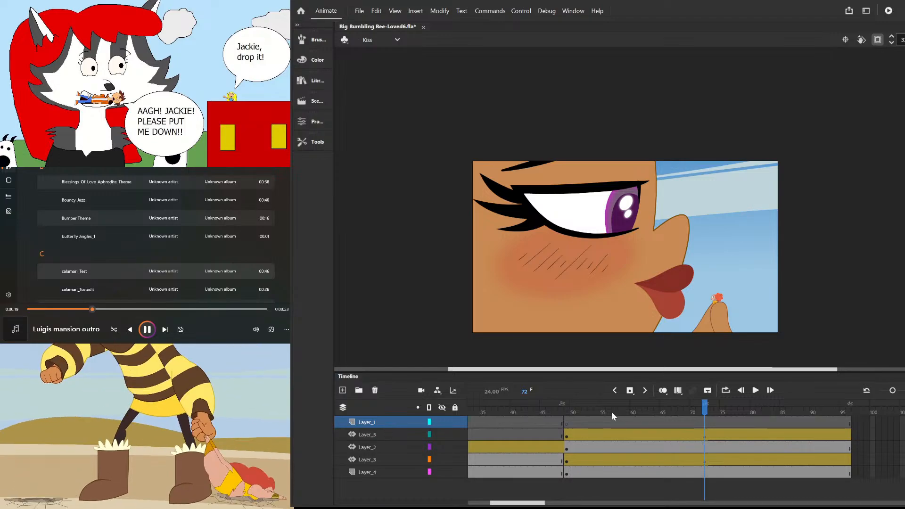
left_click_drag(612, 415, 706, 466)
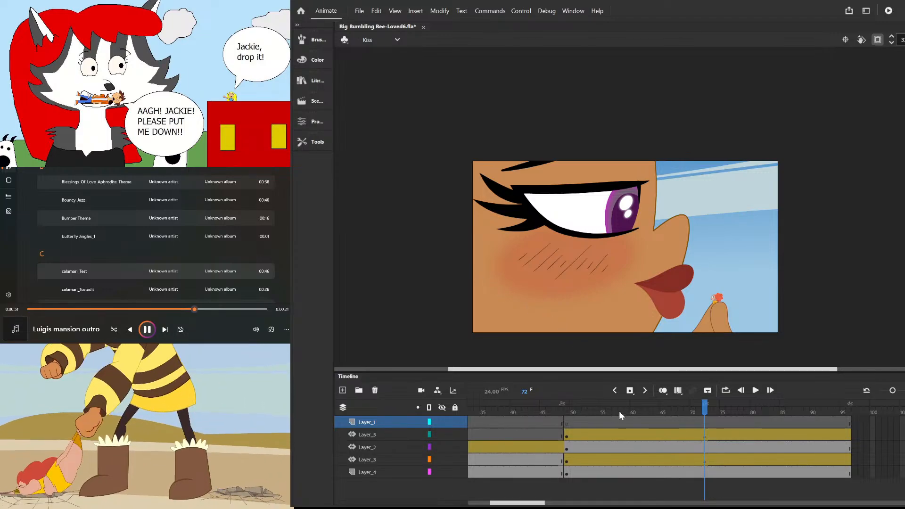
left_click_drag(626, 412, 704, 451)
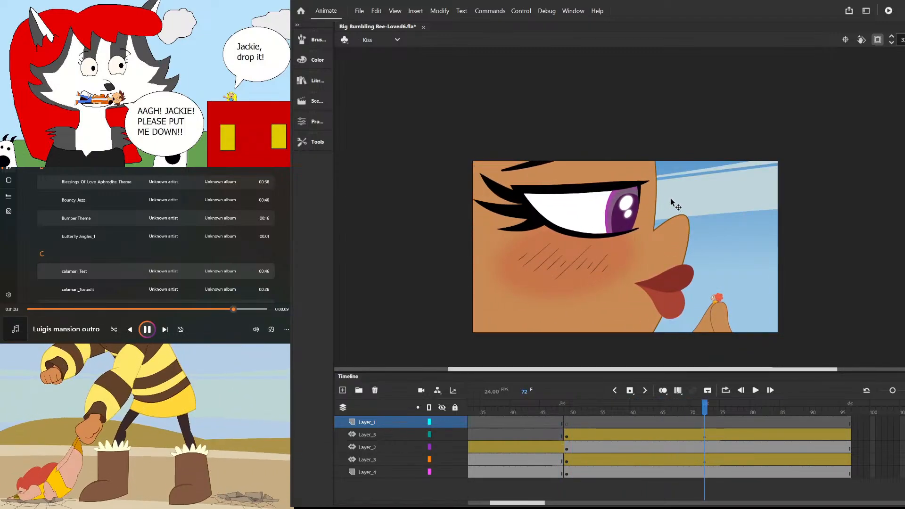
- Open the eye symbol nested in the face symbol and extend all its layers past frame 165
double_click(613, 209)
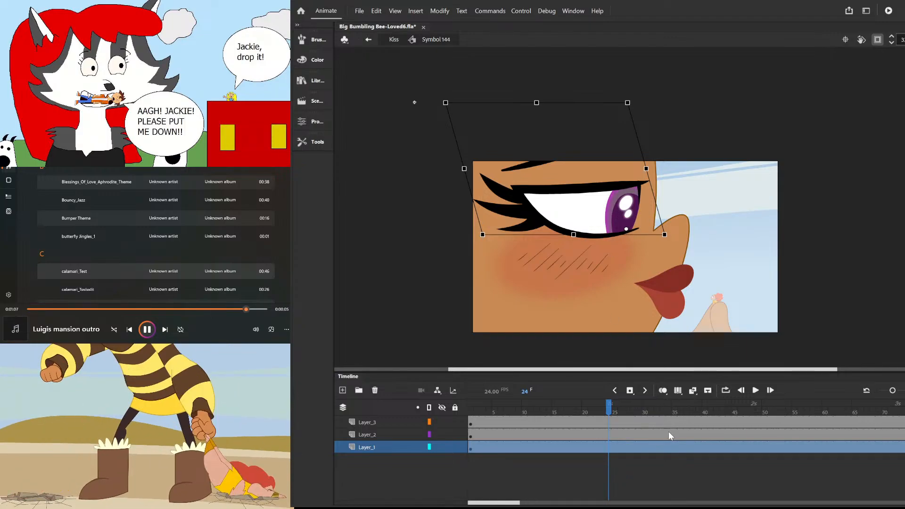
double_click(619, 210)
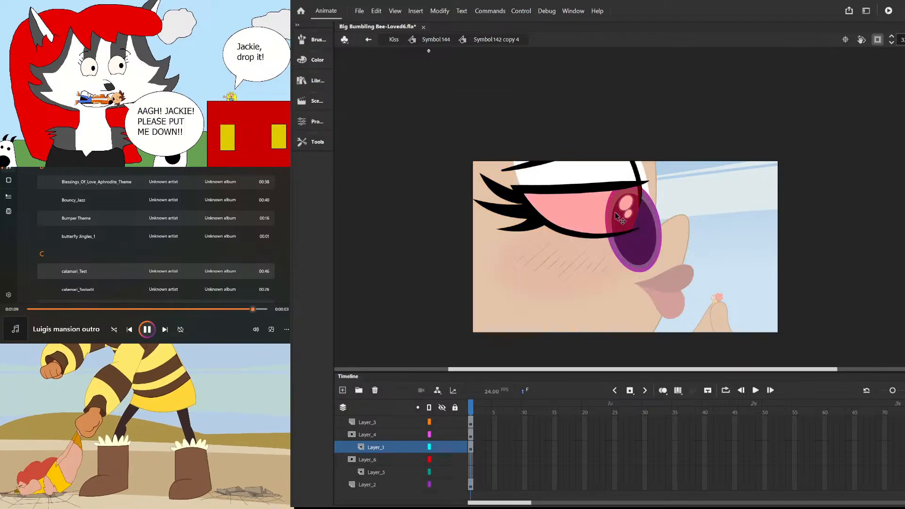
scroll(481, 462, "right", 3)
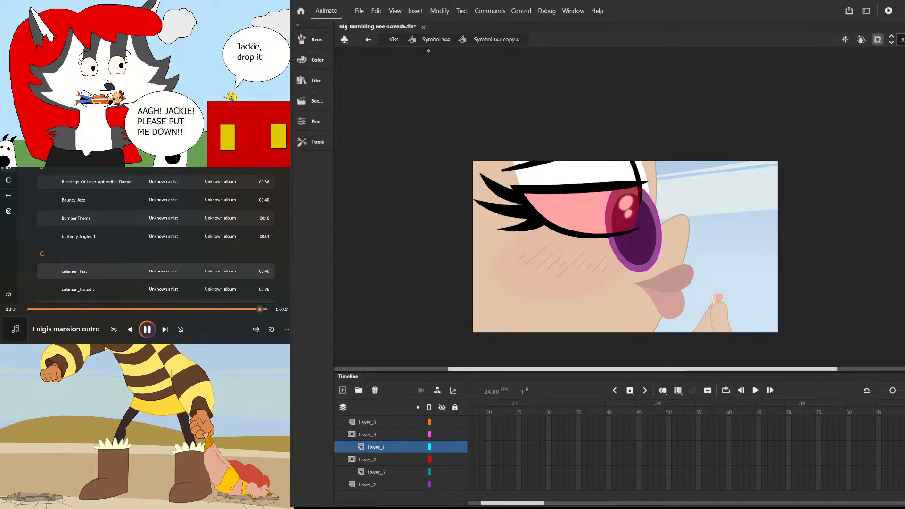
scroll(486, 503, "left", 3)
left_click_drag(481, 490, 901, 398)
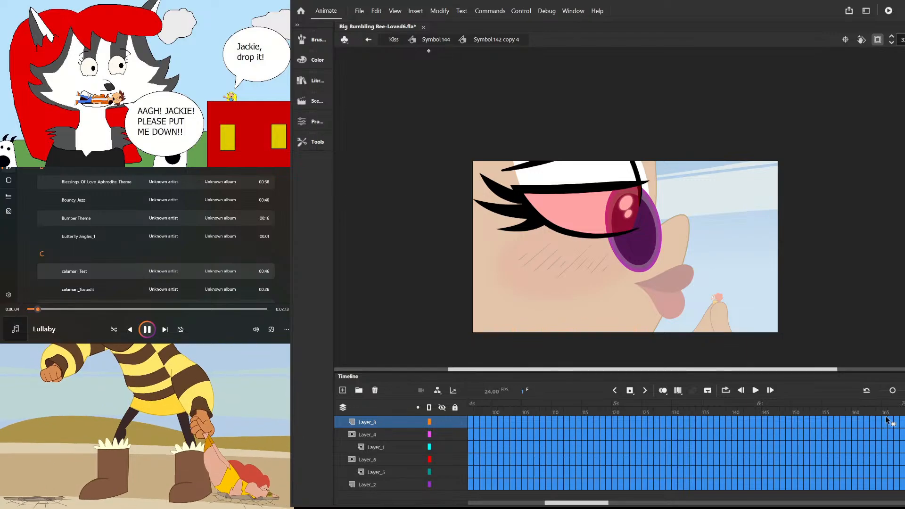
key("F5")
left_click_drag(880, 412, 431, 430)
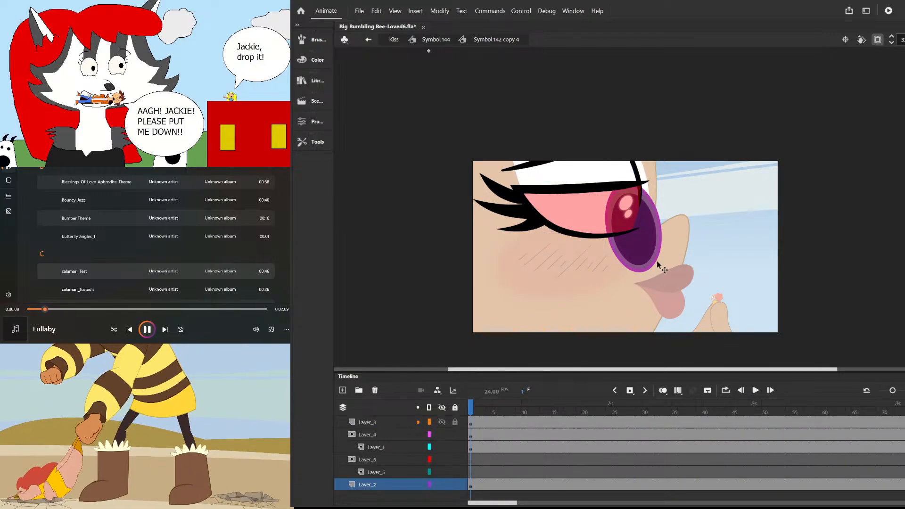
- Create a motion tween for the purple iris inside the eye symbol
left_click(659, 247)
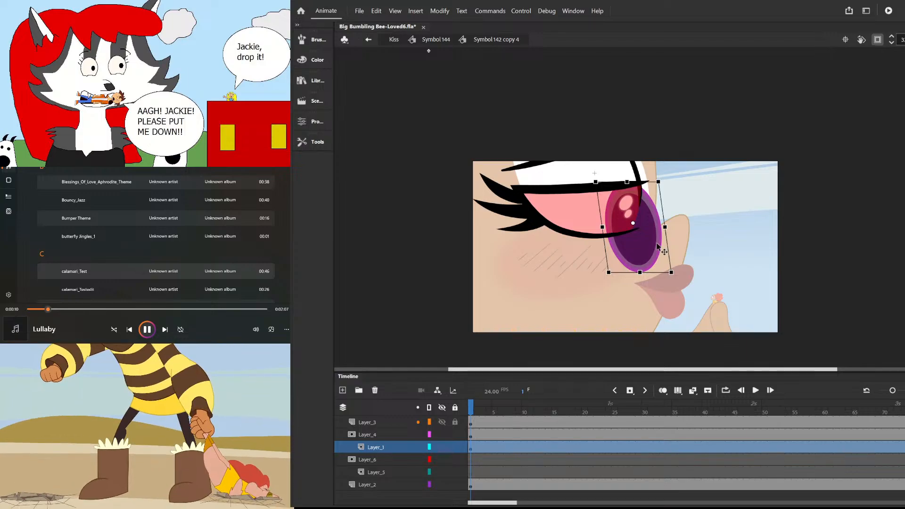
right_click(657, 244)
left_click(738, 99)
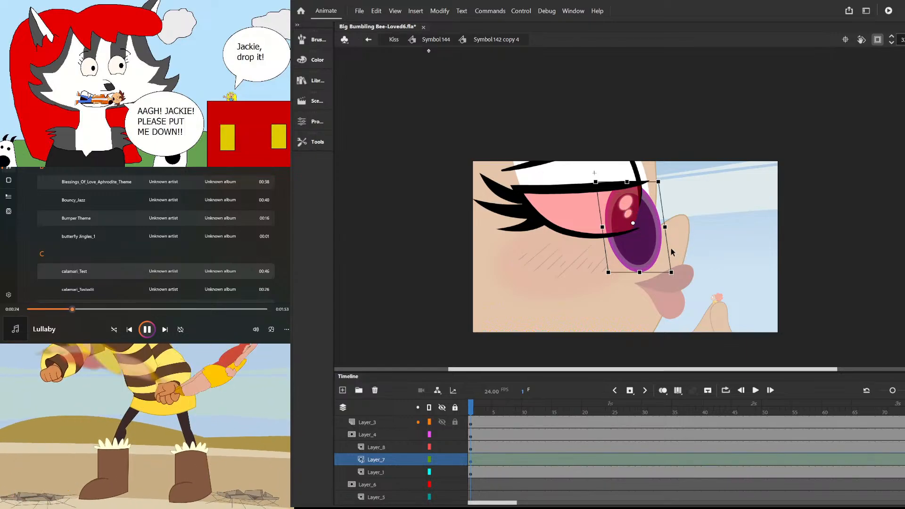
- Try to adjust the iris at frame 24 of the eye symbol, undo the change, and return to the Kiss scene
double_click(525, 294)
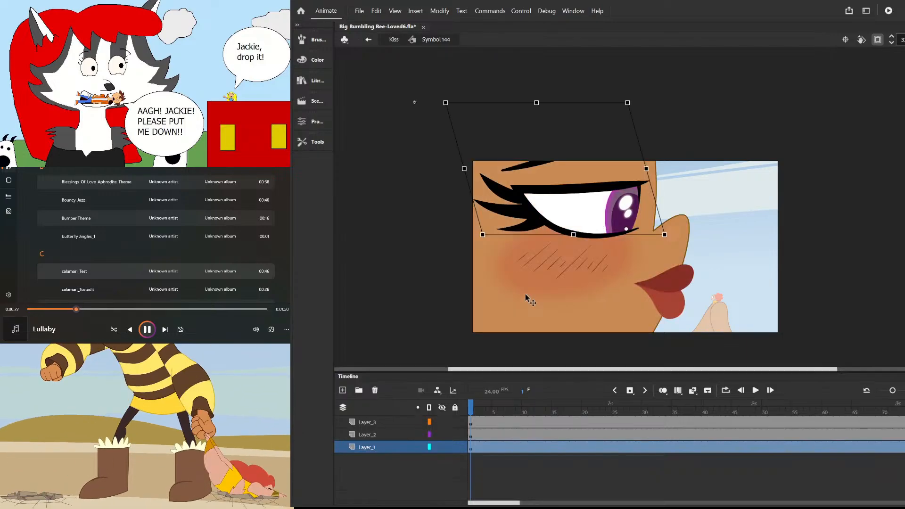
double_click(612, 209)
left_click_drag(509, 420, 609, 410)
left_click(627, 264)
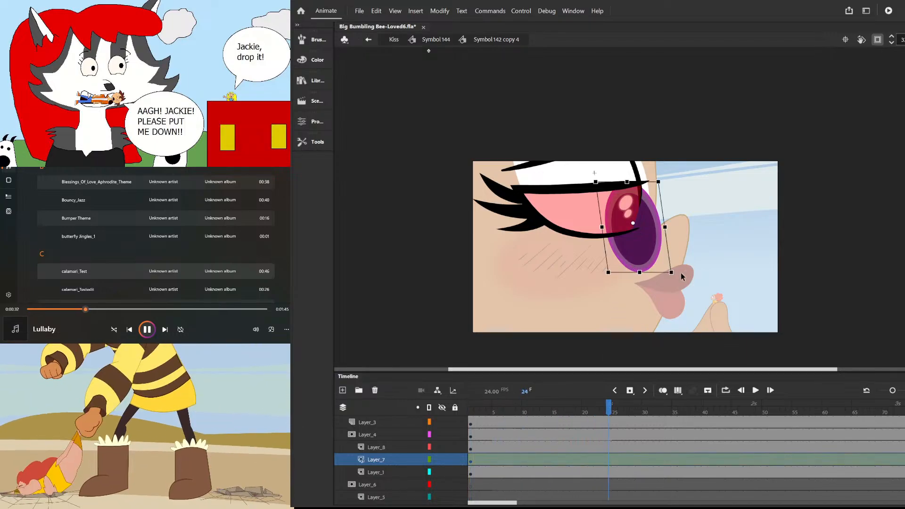
left_click_drag(680, 275, 670, 284)
key("ctrl+z")
double_click(701, 229)
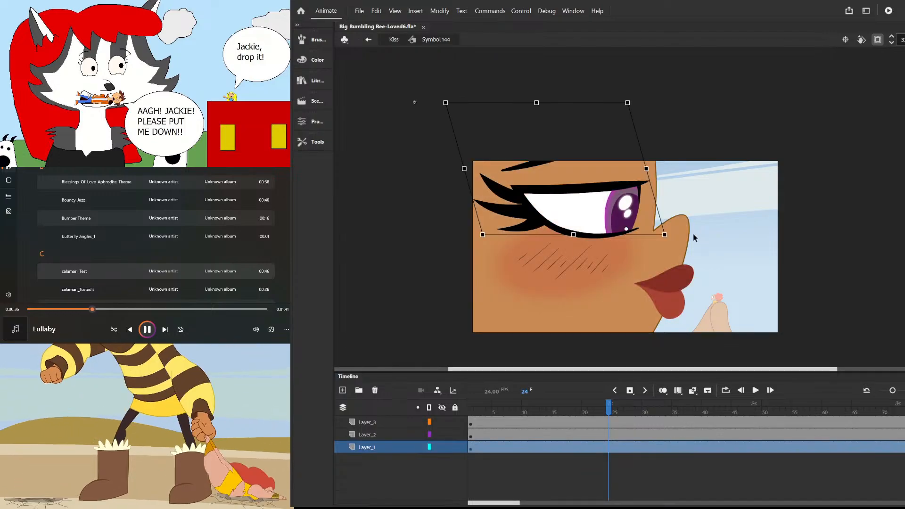
double_click(714, 244)
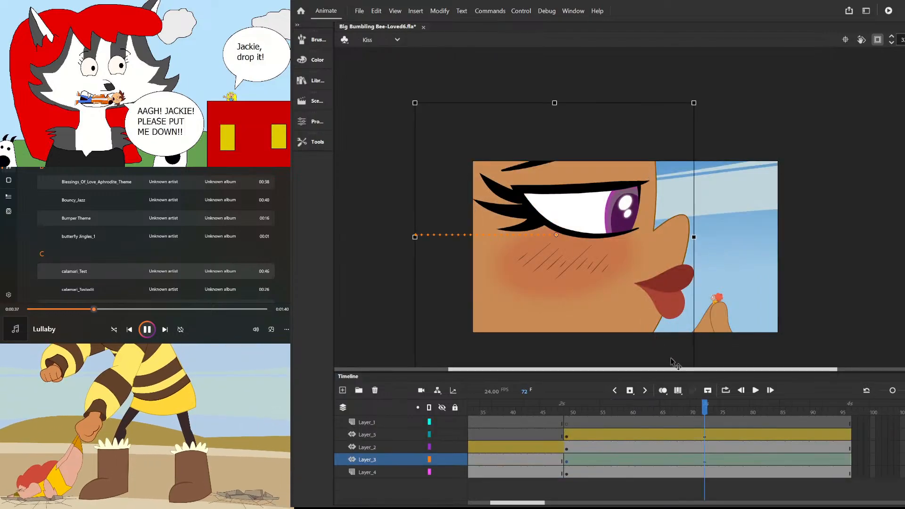
- At frame 24 of the eye symbol, move the iris down toward the nose, rotate it slightly, and return to the face symbol
double_click(628, 214)
double_click(628, 214)
scroll(627, 214, "up", 2)
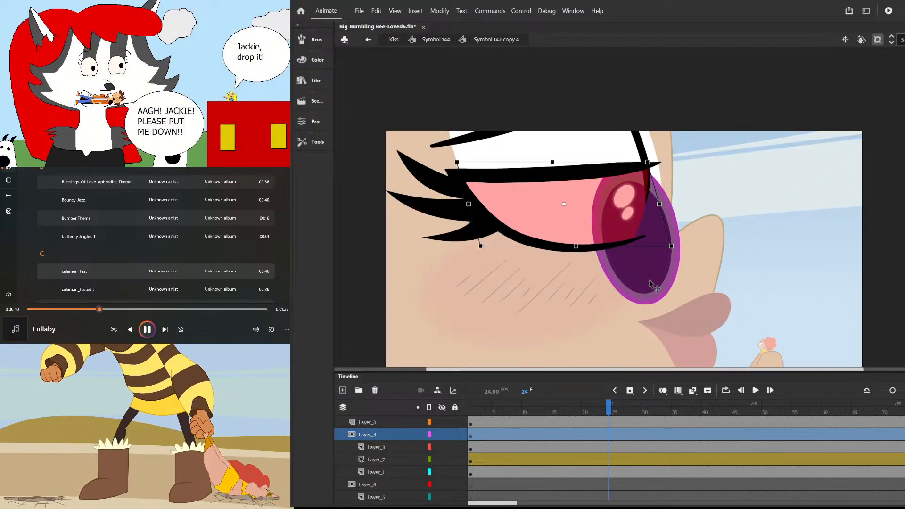
left_click(652, 284)
left_click_drag(671, 270, 681, 290)
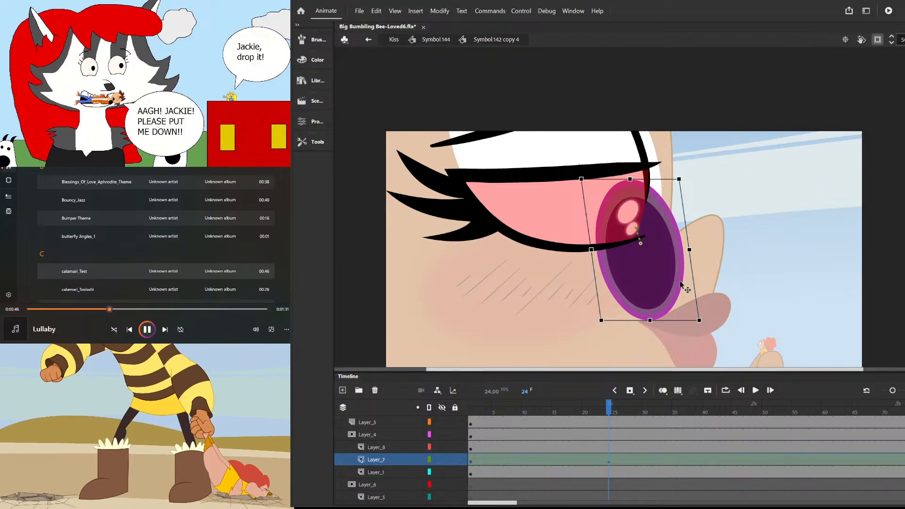
left_click_drag(705, 321, 695, 327)
double_click(750, 238)
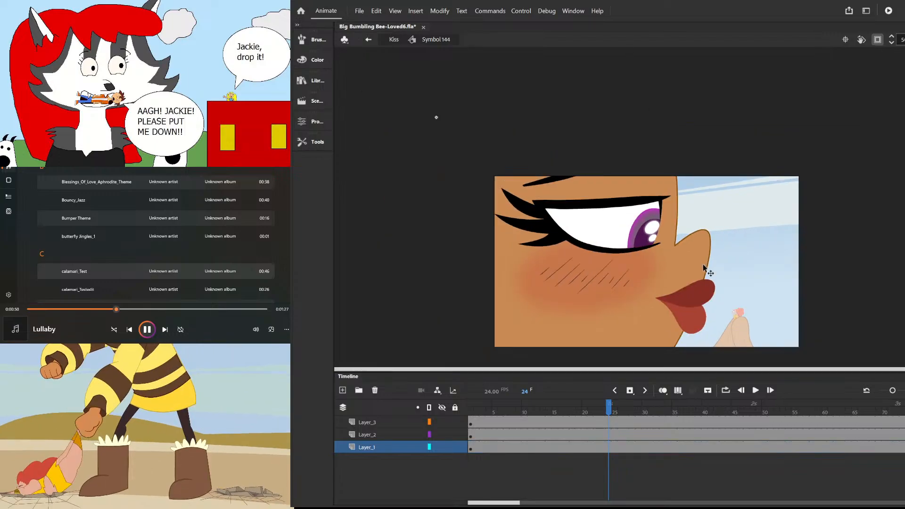
- Return to the Kiss scene, rotate the face slightly clockwise at frame 49, and review its tween up to frame 72
left_click_drag(609, 411, 591, 428)
double_click(738, 191)
left_click_drag(700, 409, 585, 425)
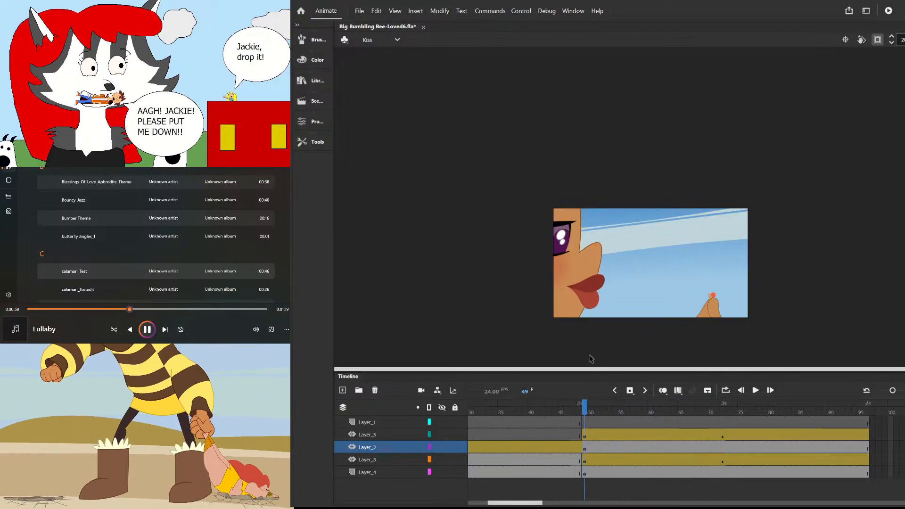
left_click(566, 274)
left_click_drag(616, 174, 622, 179)
left_click(623, 412)
left_click_drag(624, 414, 719, 439)
left_click(697, 244)
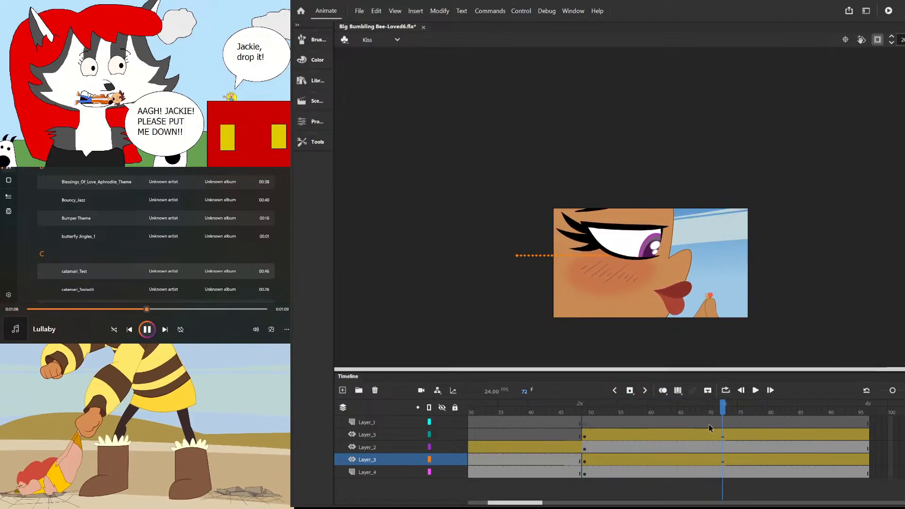
left_click(634, 320)
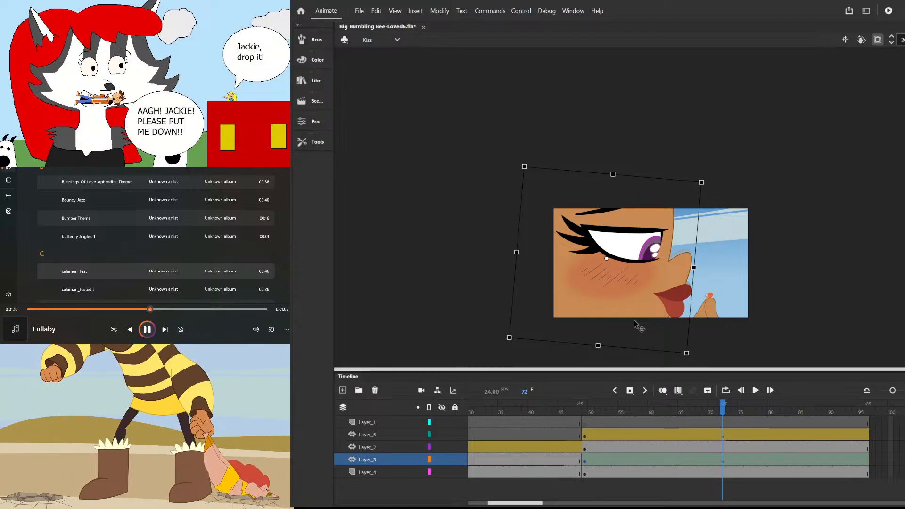
- Rotate the face slightly counterclockwise at frame 49 and slightly clockwise at frame 72, and scrub through the tween
left_click_drag(740, 409, 585, 406)
left_click(585, 279)
left_click_drag(619, 177, 613, 170)
left_click_drag(602, 408, 723, 408)
left_click(674, 311)
left_click_drag(700, 179, 707, 188)
left_click_drag(707, 410, 810, 479)
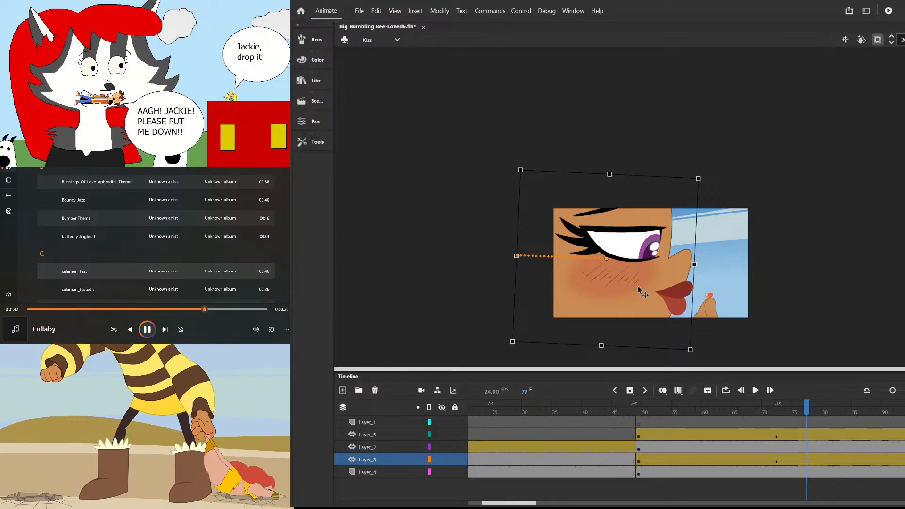
- Insert blank keyframes at frame 97 on all five layers and extend every layer to frame 136
left_click_drag(805, 410, 785, 424)
left_click(779, 426)
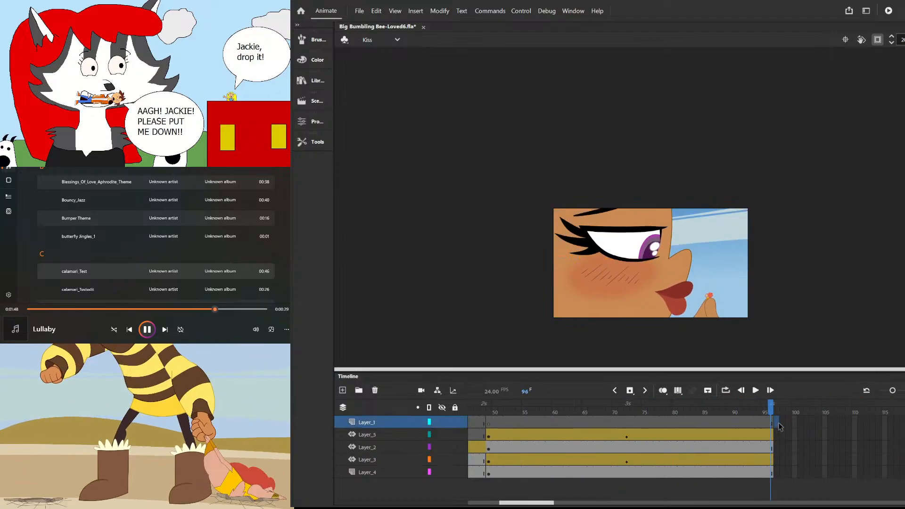
left_click_drag(777, 465, 777, 473)
key("F7")
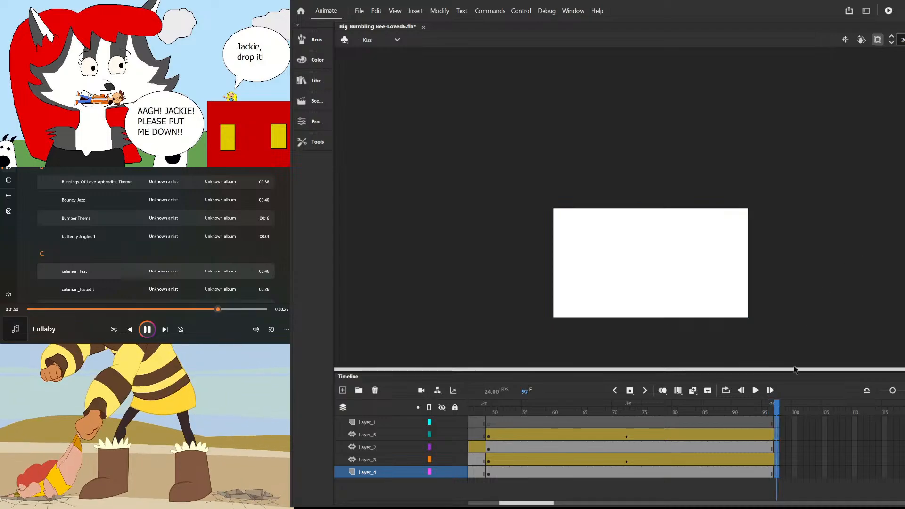
left_click_drag(834, 476, 893, 420)
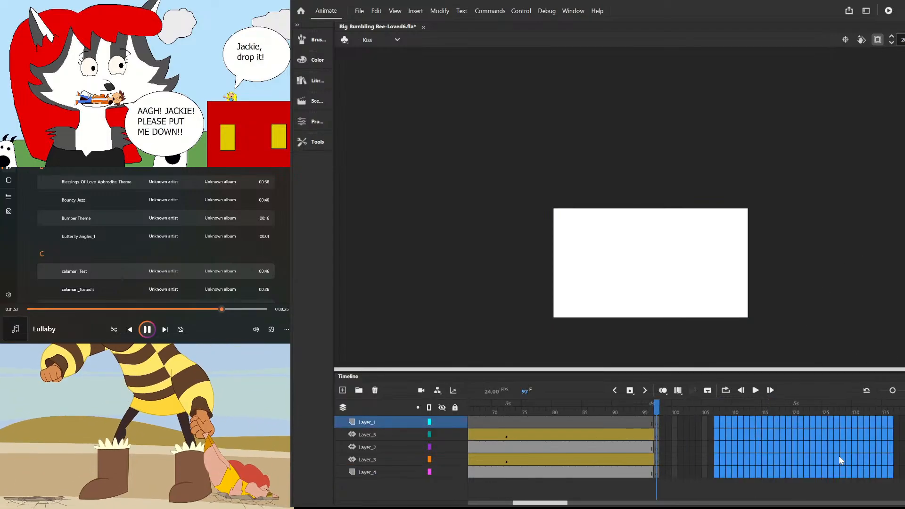
- Copy the hand holding the small character from frame 72 into the new blank section of Layer_3 and enlarge it
left_click_drag(655, 404, 507, 412)
left_click(706, 308)
key("Delete")
key("ctrl+z")
left_click(708, 462)
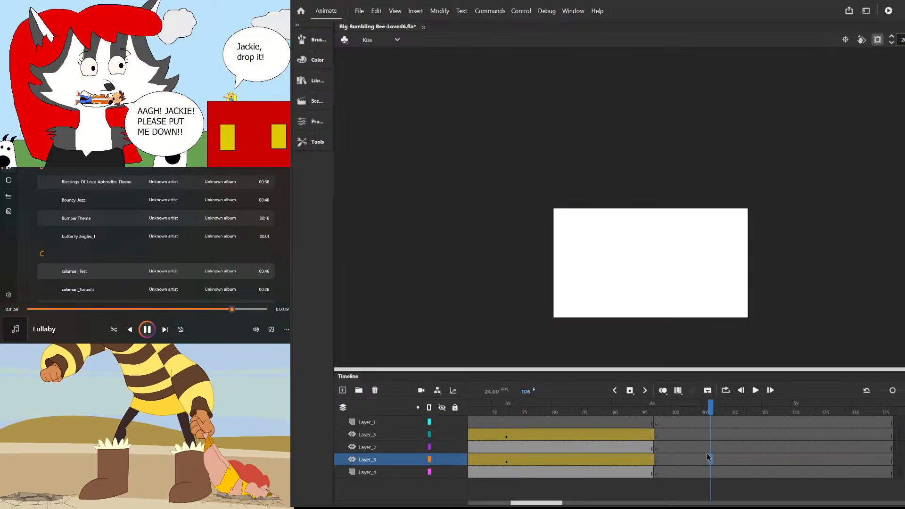
left_click_drag(744, 304, 880, 215)
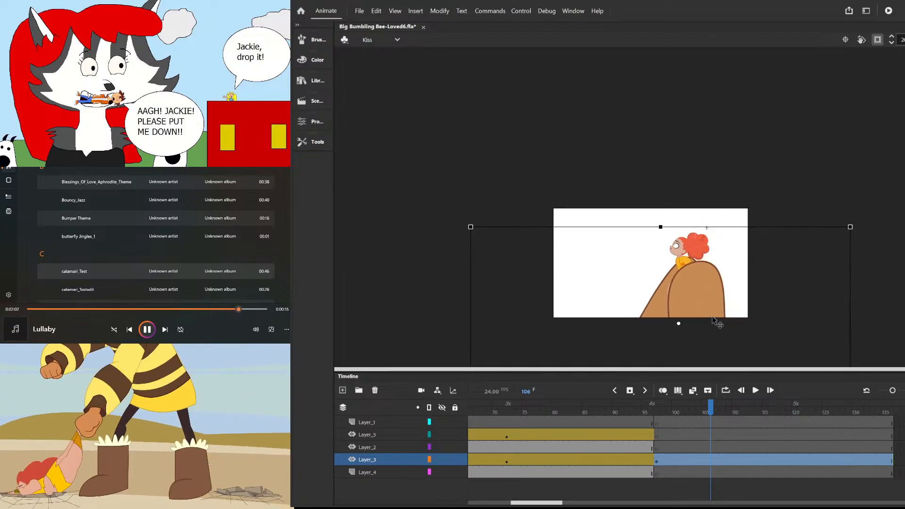
scroll(658, 265, "up", 6)
scroll(706, 244, "down", 6)
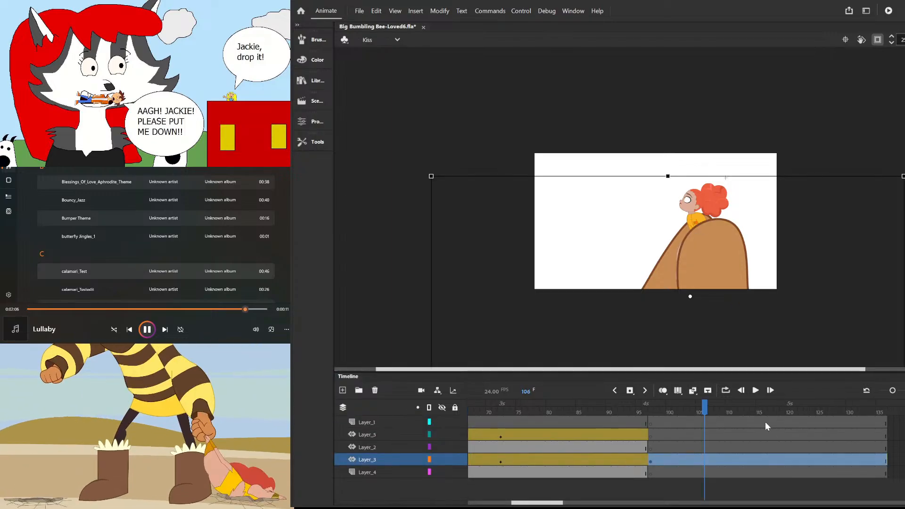
- Inside the enlarged hand's symbol, shift both finger shapes slightly to the left, and return to the Kiss scene
double_click(708, 259)
left_click(712, 281)
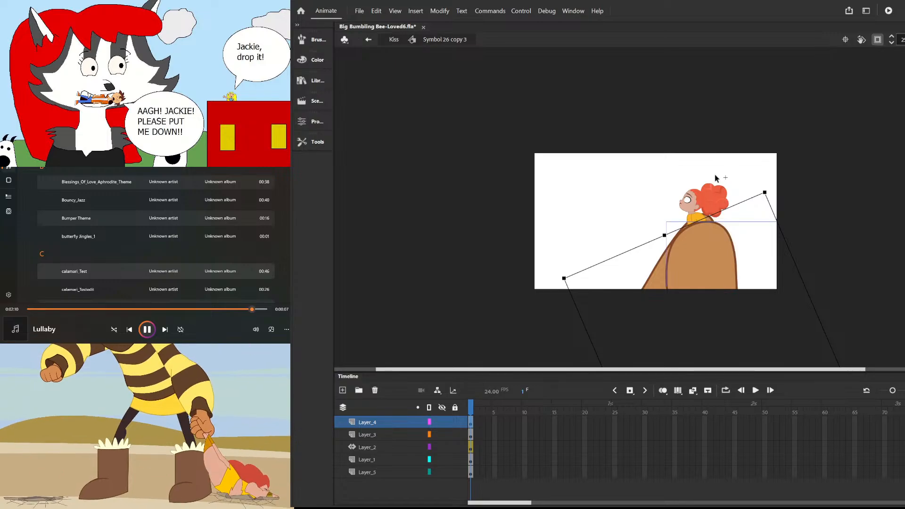
left_click(644, 288)
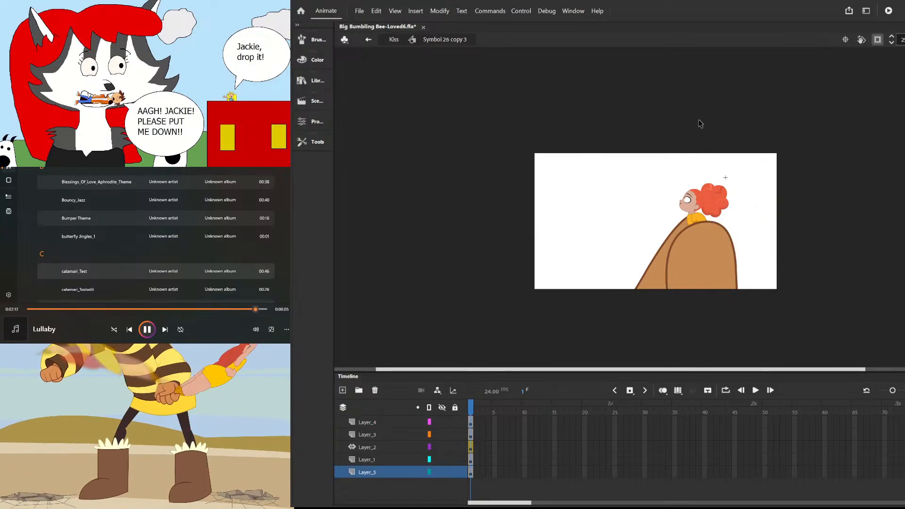
double_click(698, 121)
left_click(699, 120)
scroll(669, 125, "down", 1)
scroll(670, 155, "up", 1)
left_click(693, 256)
left_click(679, 110)
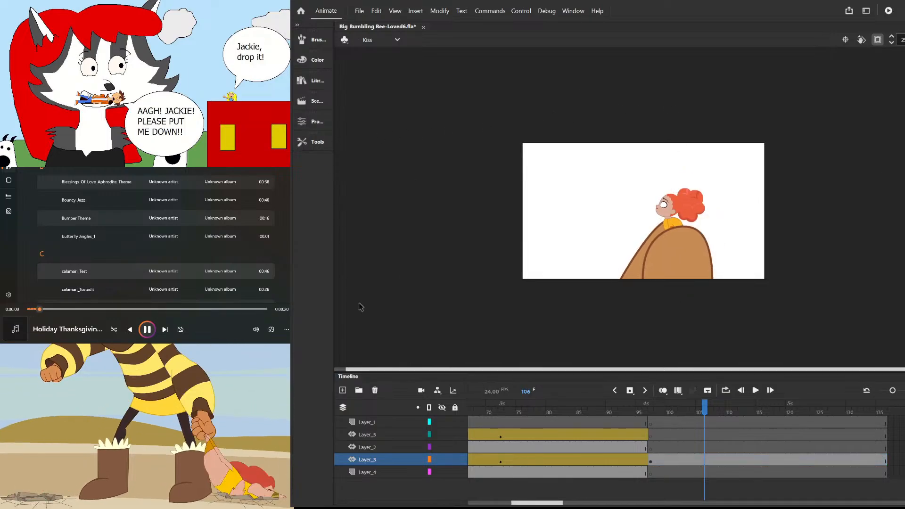
- Copy the face from the tweened section into Layer_2 at frame 97 and move it up and left, clear of the small character
left_click(567, 406)
left_click(633, 250)
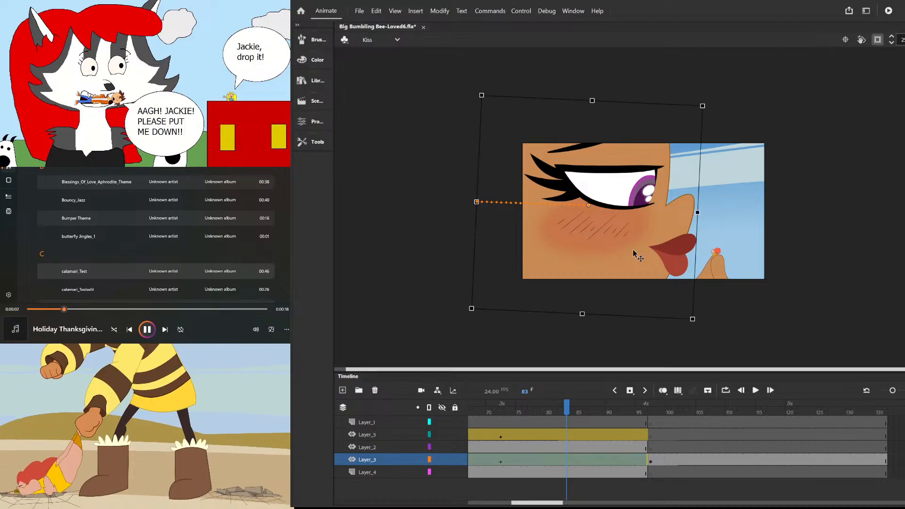
left_click(652, 448)
left_click(643, 212)
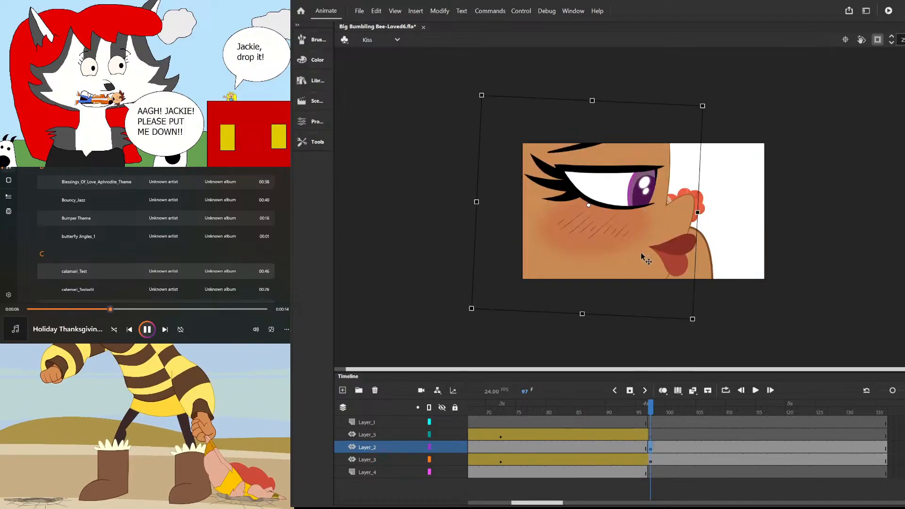
left_click_drag(642, 254, 526, 203)
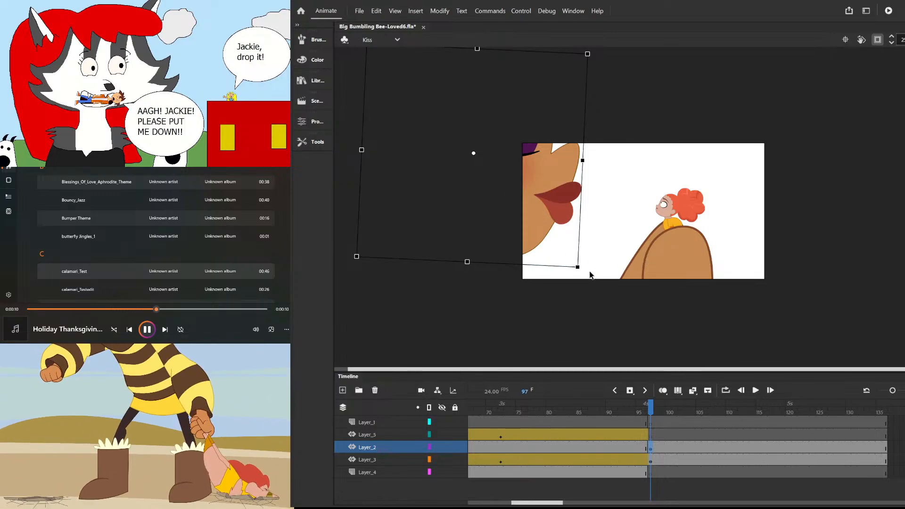
- Enlarge the face at frame 97 and position it with its lips just beside the small character
left_click_drag(578, 268, 817, 508)
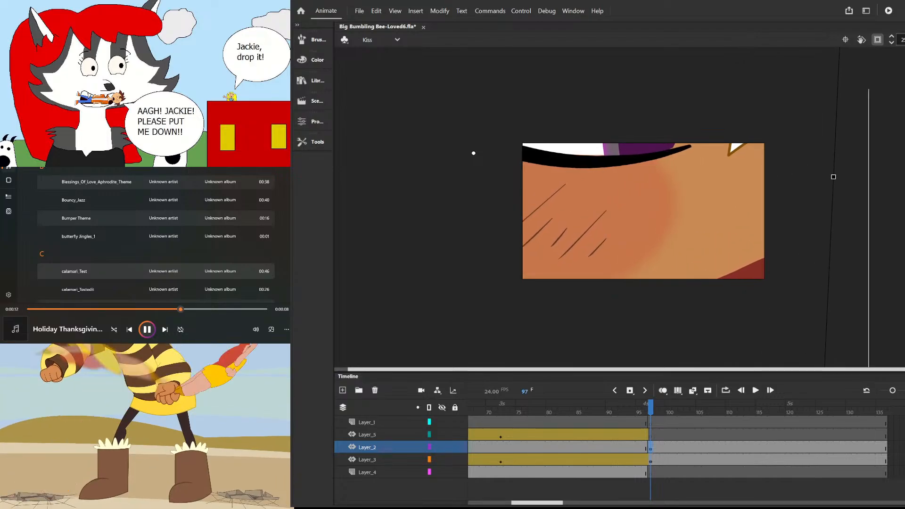
left_click_drag(558, 183, 423, 112)
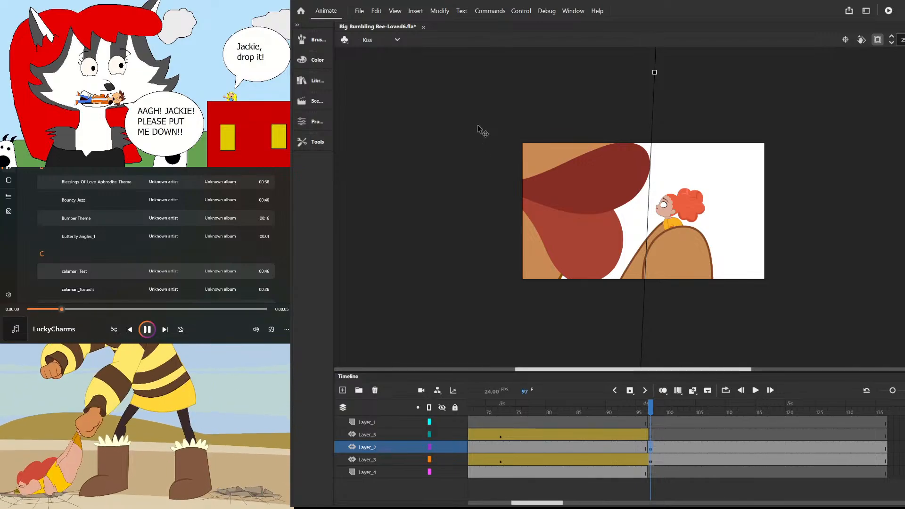
mouse_move(578, 239)
left_mouse_down()
mouse_move(624, 240)
mouse_move(524, 239)
mouse_move(575, 240)
left_mouse_up()
left_click(741, 173)
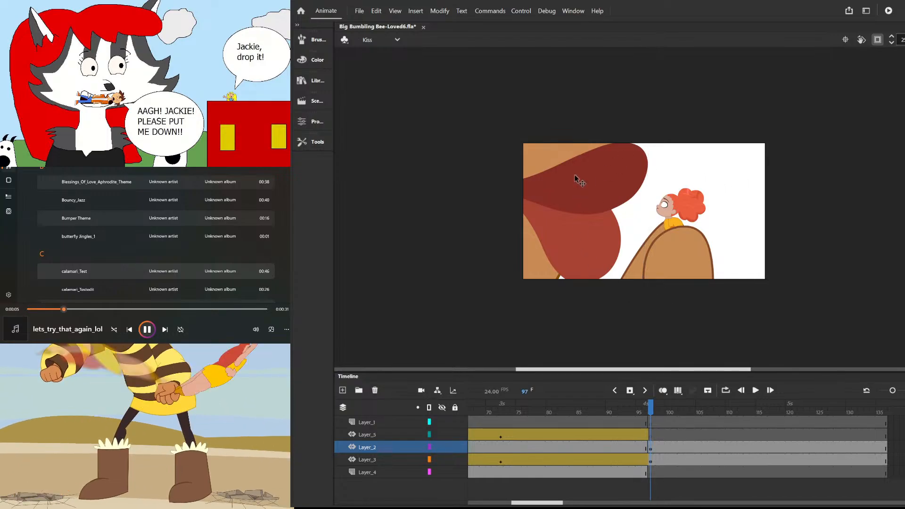
- Move the enlarged face left at frame 97, and enlarge the hand with the small character and shift it down and left
left_click(589, 201)
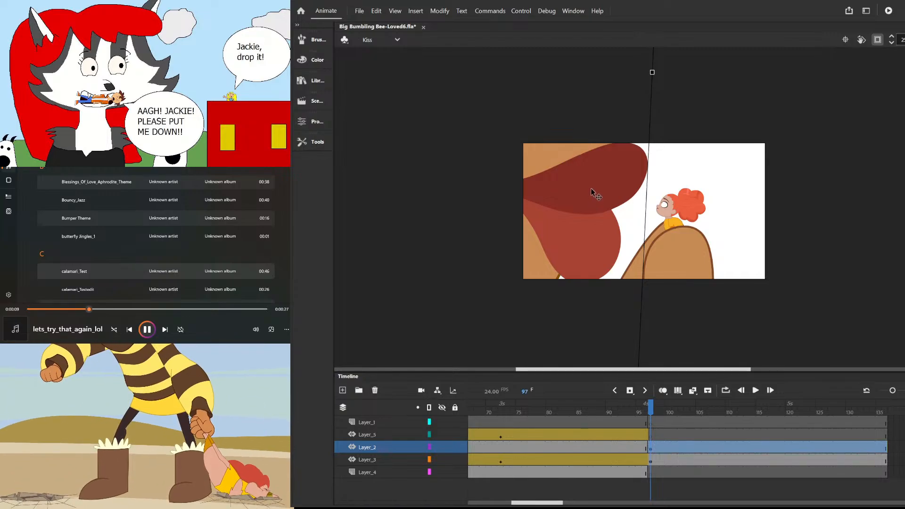
left_click_drag(593, 193, 507, 188)
left_click(730, 238)
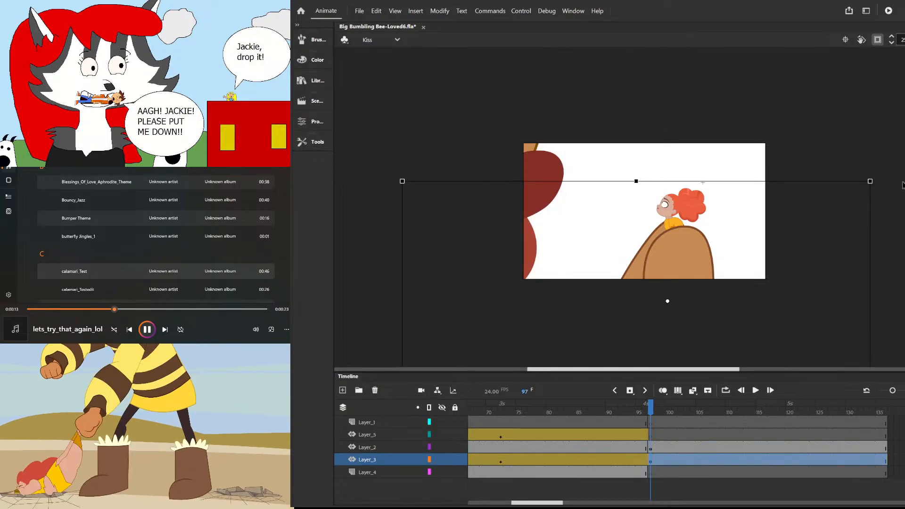
left_click_drag(871, 181, 904, 123)
left_click_drag(707, 261, 677, 298)
left_click(660, 119)
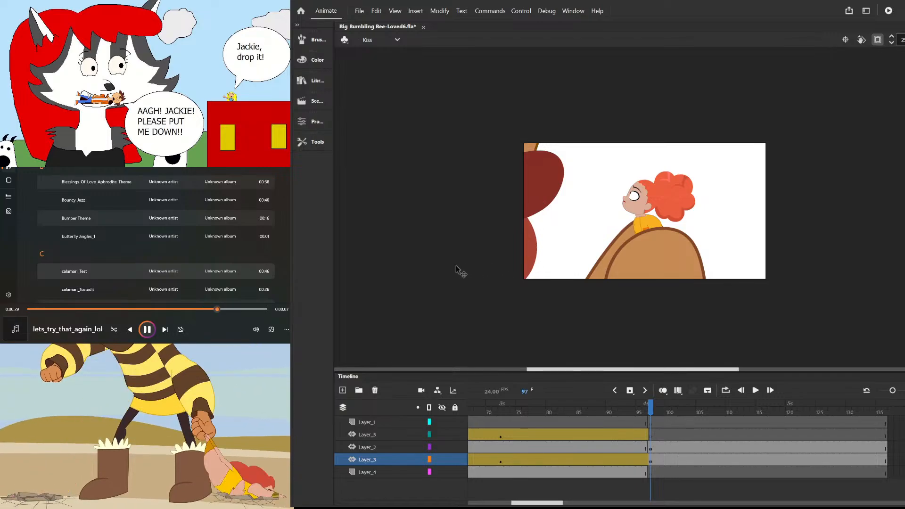
- Move the face back right until its lips overlap the small character, and scale the hand down slightly and reposition it
left_click_drag(477, 279, 586, 252)
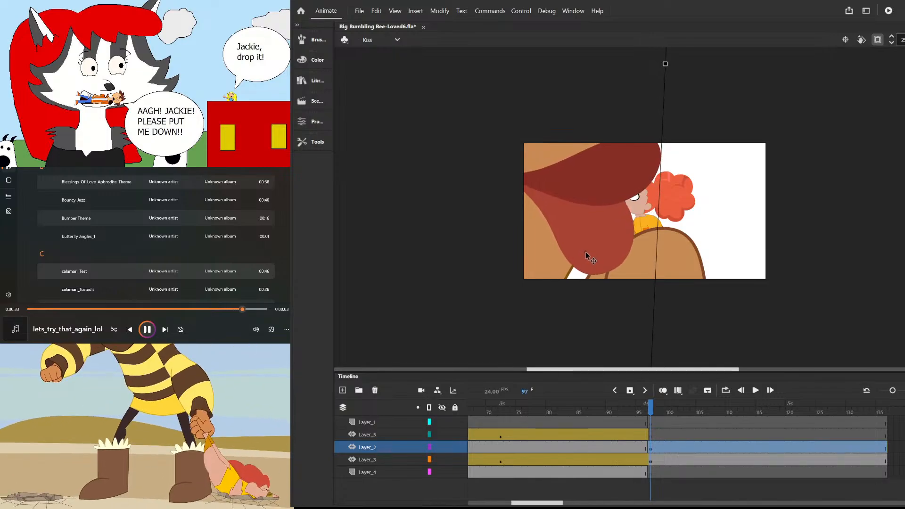
left_click_drag(608, 412, 656, 414)
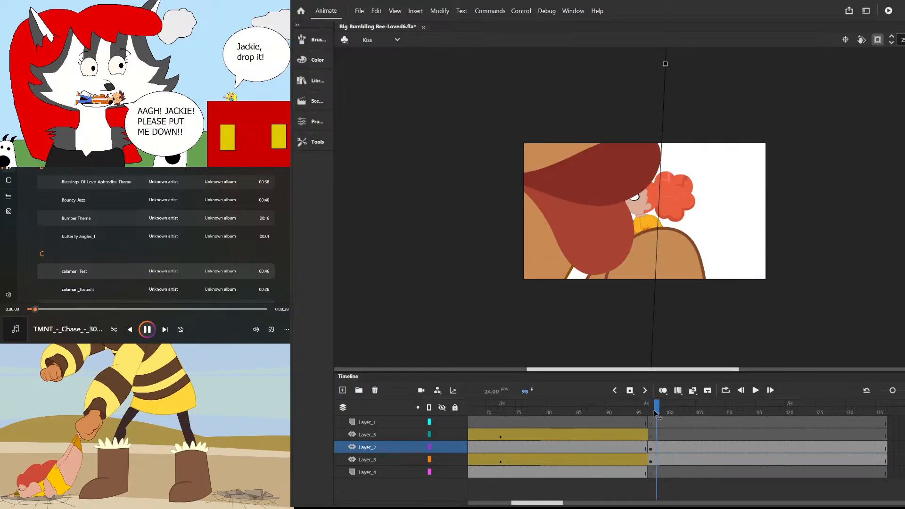
left_click(686, 278)
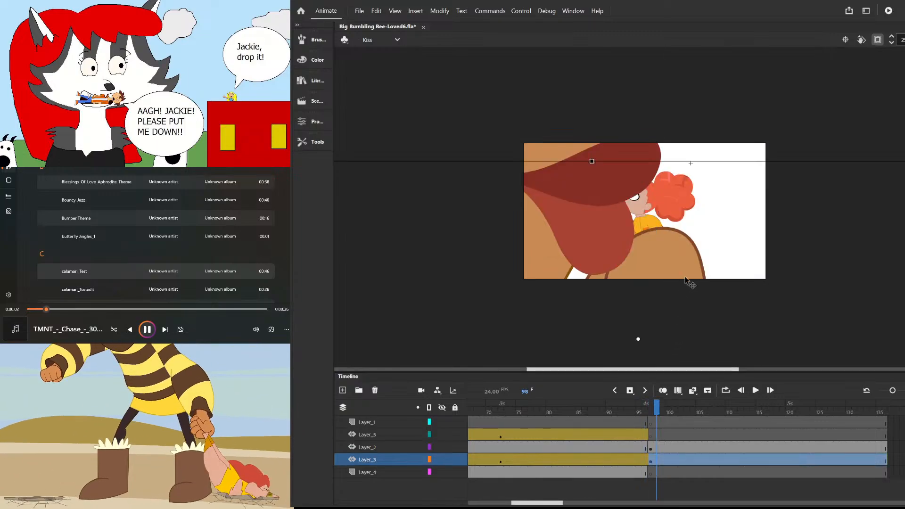
scroll(713, 195, "down", 2)
scroll(852, 188, "up", 1)
left_click_drag(856, 171, 833, 199)
left_click_drag(635, 279, 640, 267)
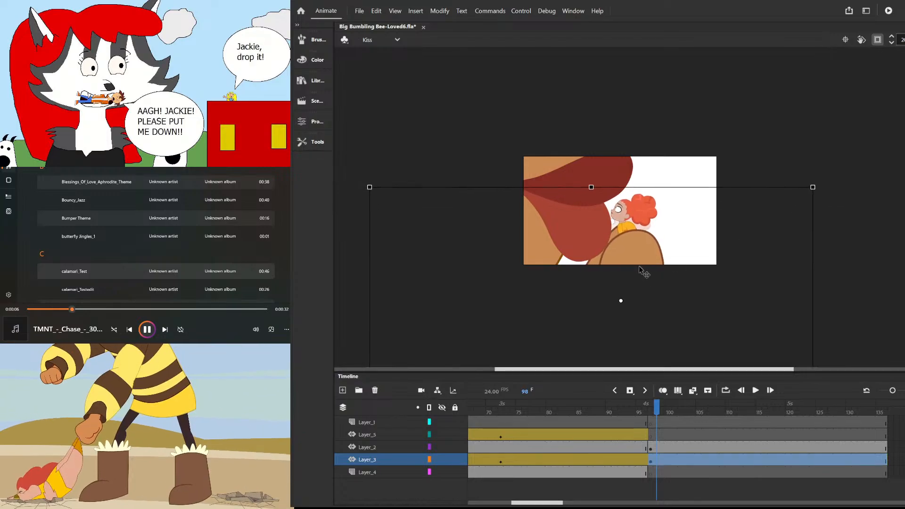
- Enlarge the face further and reposition it so the lips press against the small character
left_click(558, 189)
scroll(595, 213, "down", 1)
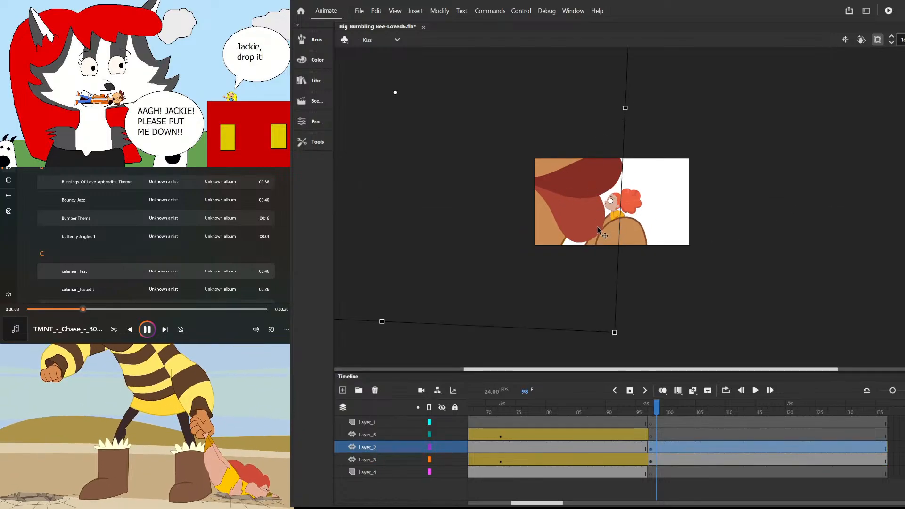
left_click_drag(615, 332, 693, 389)
left_click_drag(629, 227, 542, 206)
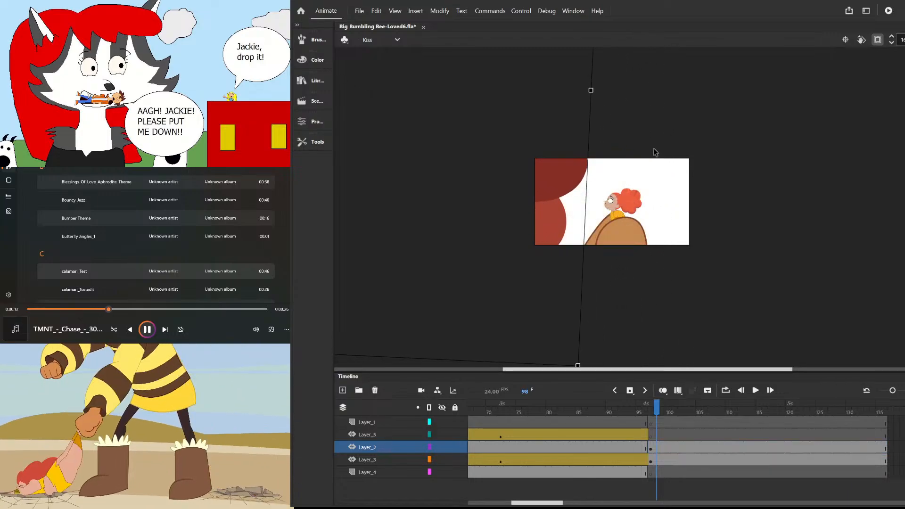
left_click_drag(561, 175, 606, 177)
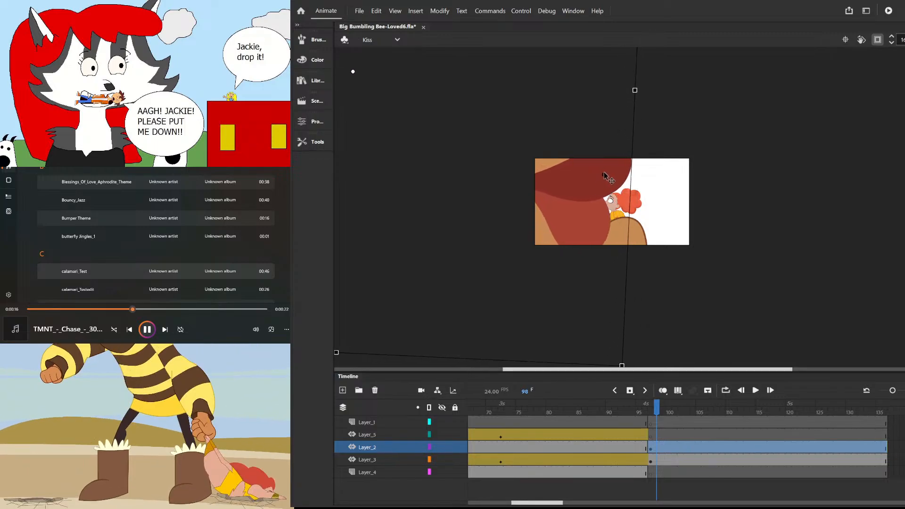
- Cut the face from the Kiss scene and paste it into the hand symbol on a new layer above Layer_2
key("Delete")
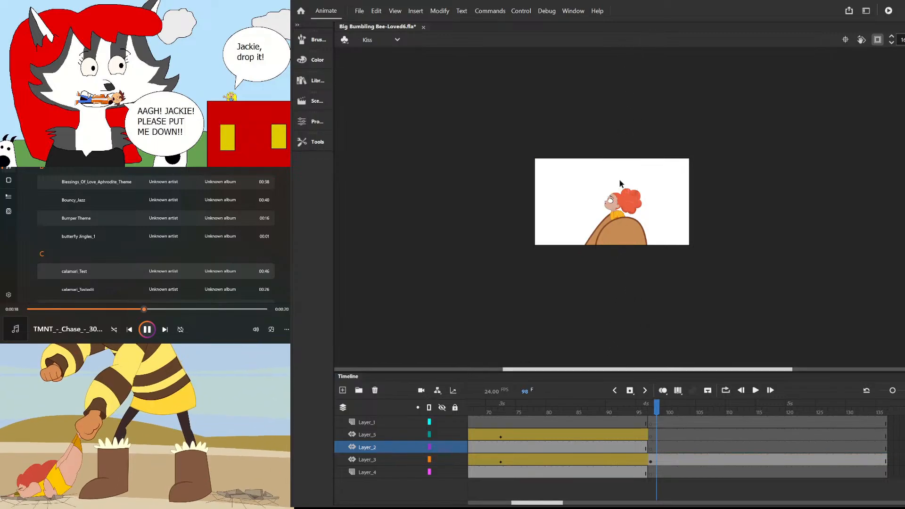
left_click(620, 196)
double_click(620, 197)
left_click(622, 201)
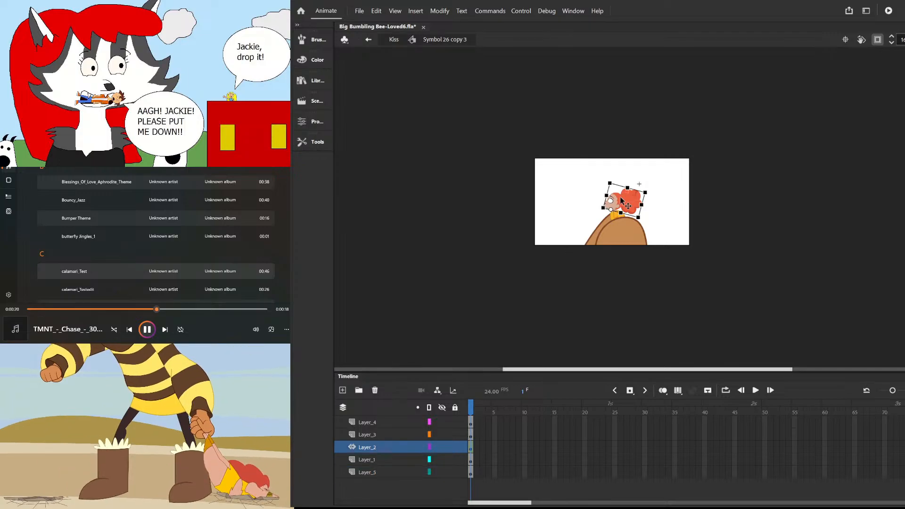
left_click(453, 230)
left_click(471, 449)
key("ctrl+v")
- Show artwork beyond the stage edges and flip the pasted face horizontally so it looks toward the small character
left_click_drag(709, 198, 298, 119)
left_click_drag(526, 122, 502, 121)
scroll(613, 235, "down", 6)
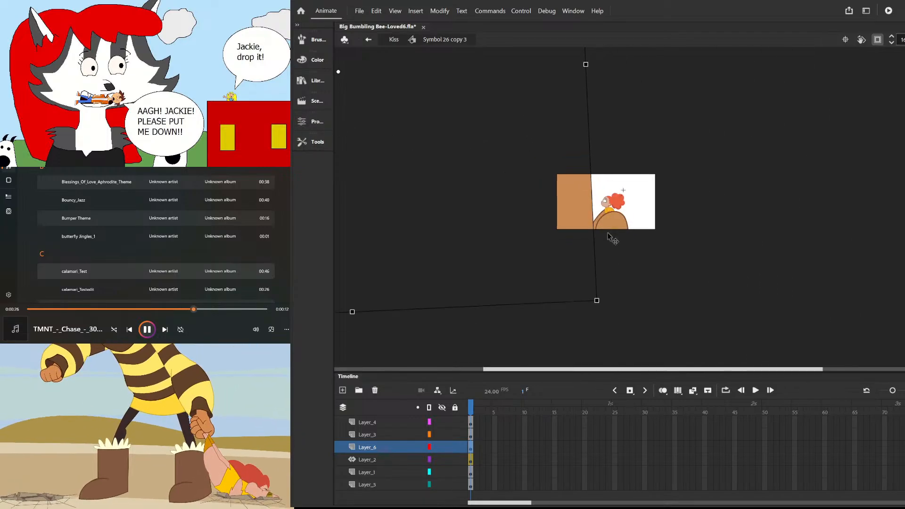
left_click(878, 40)
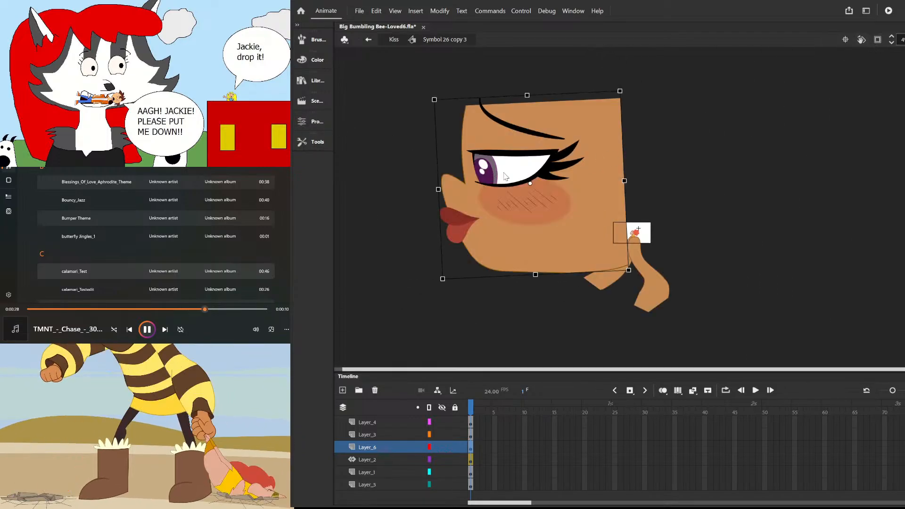
key("ctrl+shift+h")
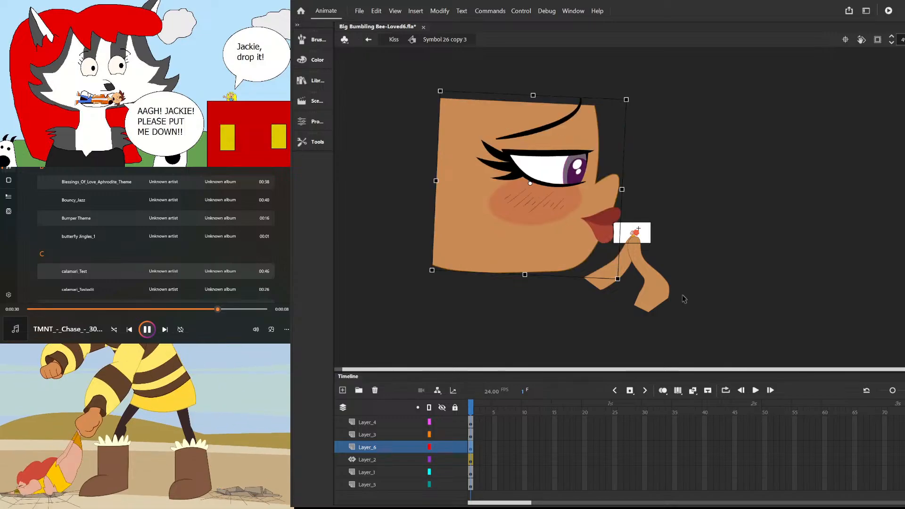
scroll(646, 221, "up", 2)
scroll(666, 135, "down", 2)
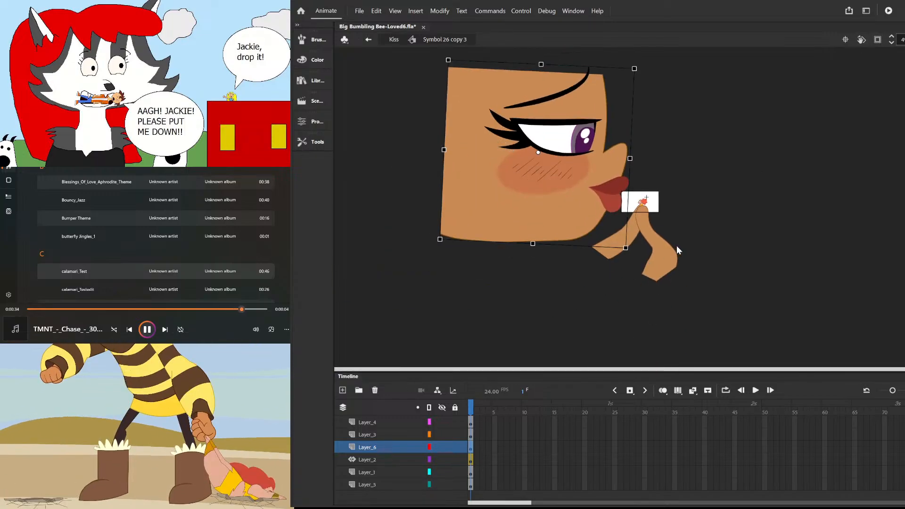
- Open the pasted face's symbol and trim away the back, top and lower edges of the head's skin shape
double_click(481, 196)
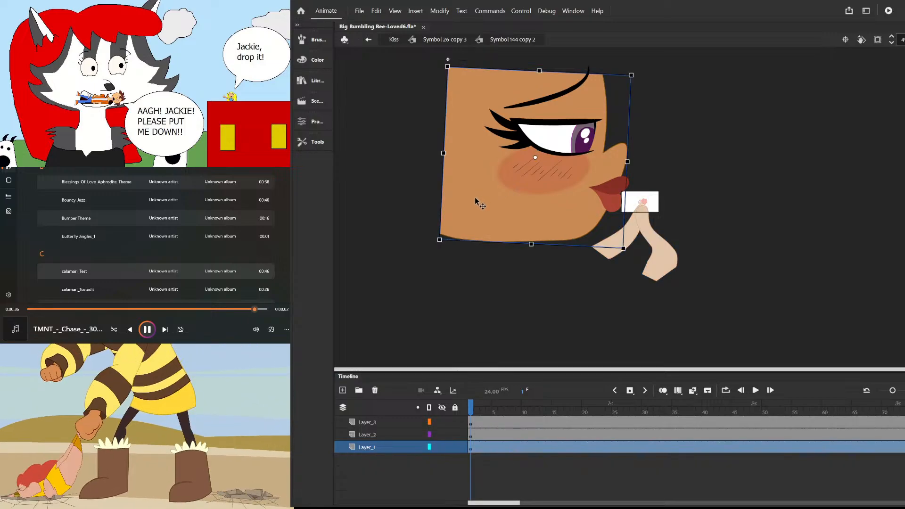
double_click(476, 199)
left_click_drag(407, 53, 518, 288)
key("Delete")
left_click_drag(487, 60, 650, 108)
key("Delete")
left_click_drag(460, 285, 556, 71)
key("Delete")
left_click_drag(514, 285, 609, 229)
key("Delete")
double_click(757, 118)
left_click(757, 118)
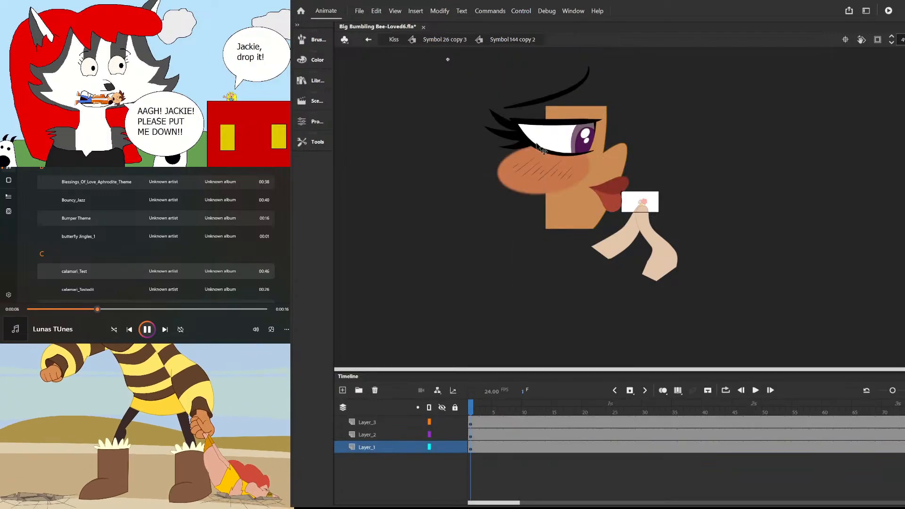
- Delete the eye and the blush from the face symbol
left_click(554, 136)
key("Delete")
left_click(549, 158)
key("Delete")
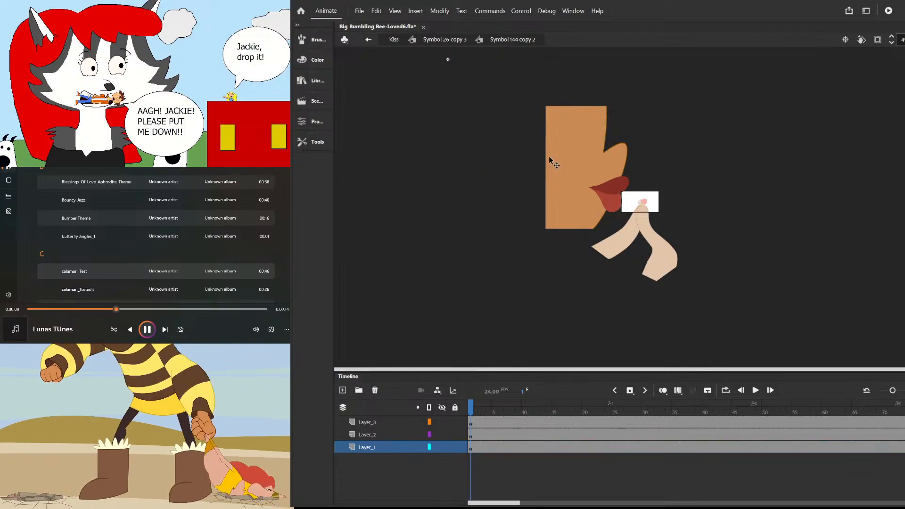
- Trim the forehead, nose and lower chin so only skin around the lips remains, and hide artwork beyond the stage edges
double_click(586, 125)
mouse_move(480, 86)
left_mouse_down()
mouse_move(625, 143)
mouse_move(650, 164)
left_mouse_up()
key("Delete")
left_click_drag(501, 249, 637, 229)
key("Delete")
double_click(728, 200)
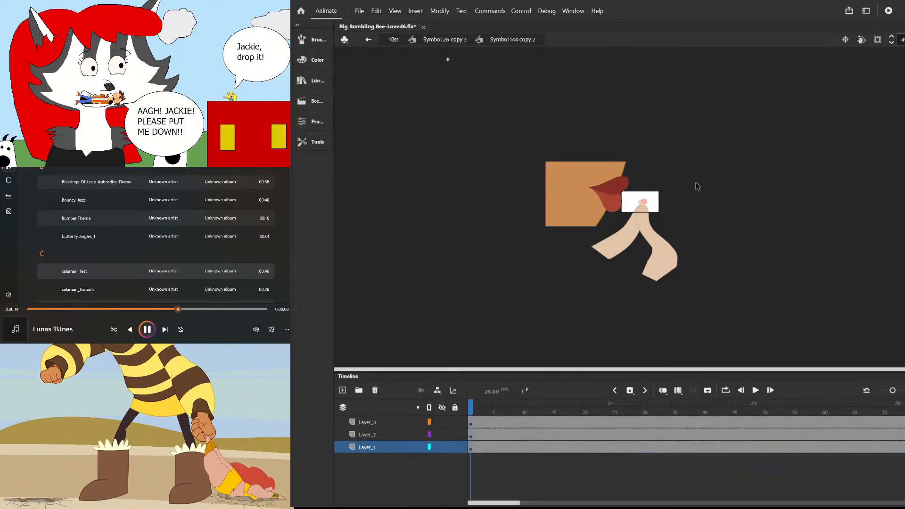
key("ctrl+equal")
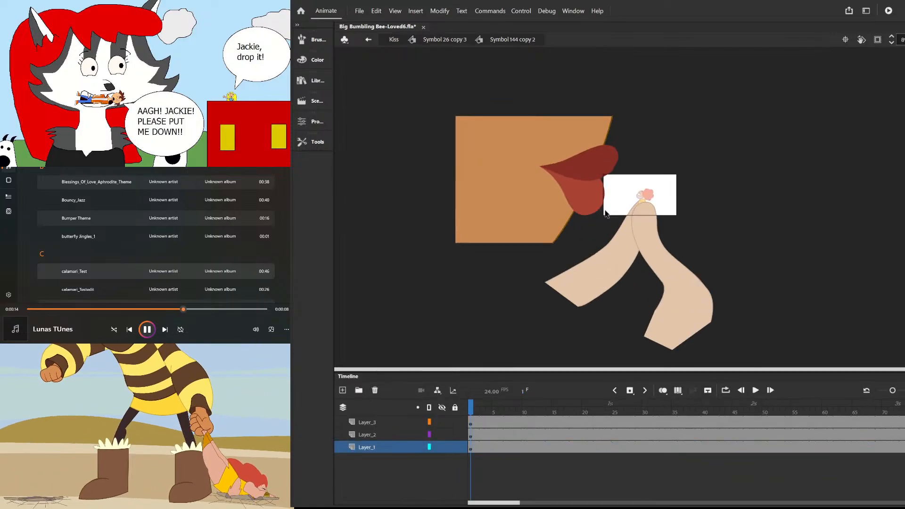
left_click(877, 41)
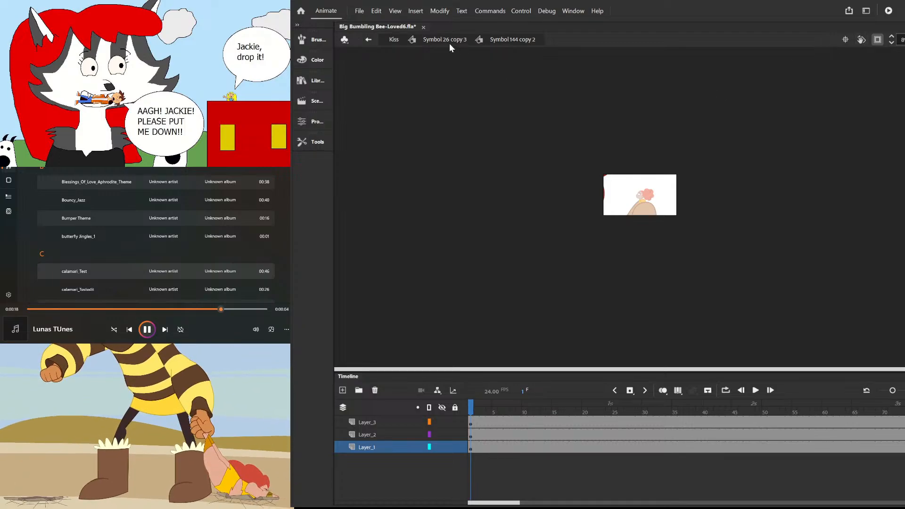
- Return to the Kiss scene and scrub from frame 77 to 99 to review the cut to the hand close-up
left_click(395, 40)
left_click_drag(705, 406, 759, 419)
scroll(646, 233, "up", 5)
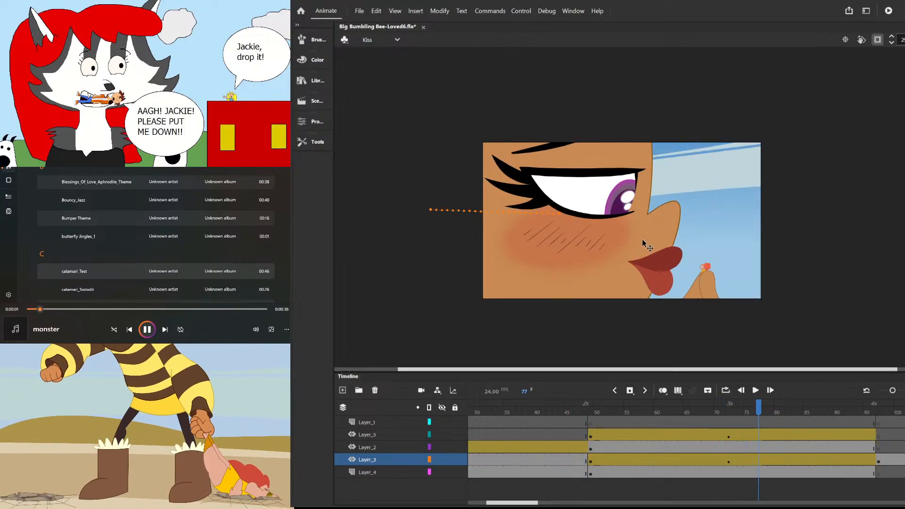
left_click_drag(761, 407, 804, 431)
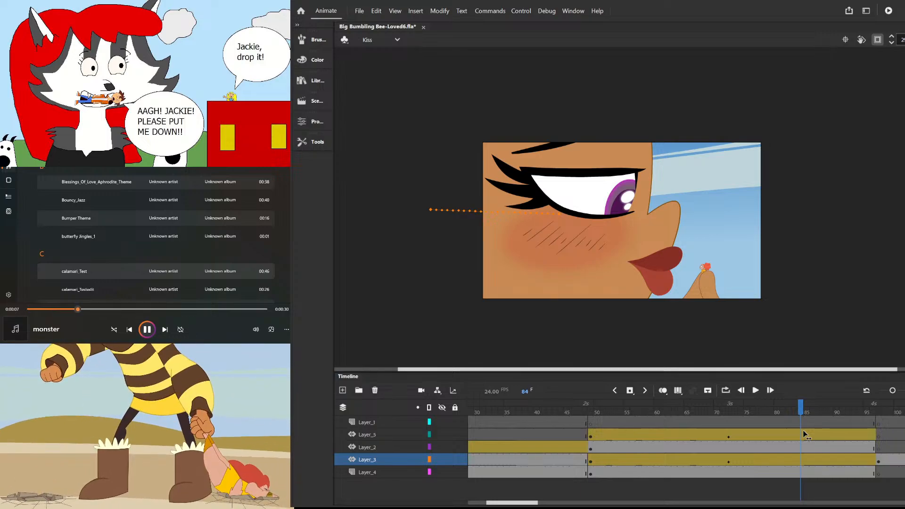
left_click_drag(805, 433, 622, 438)
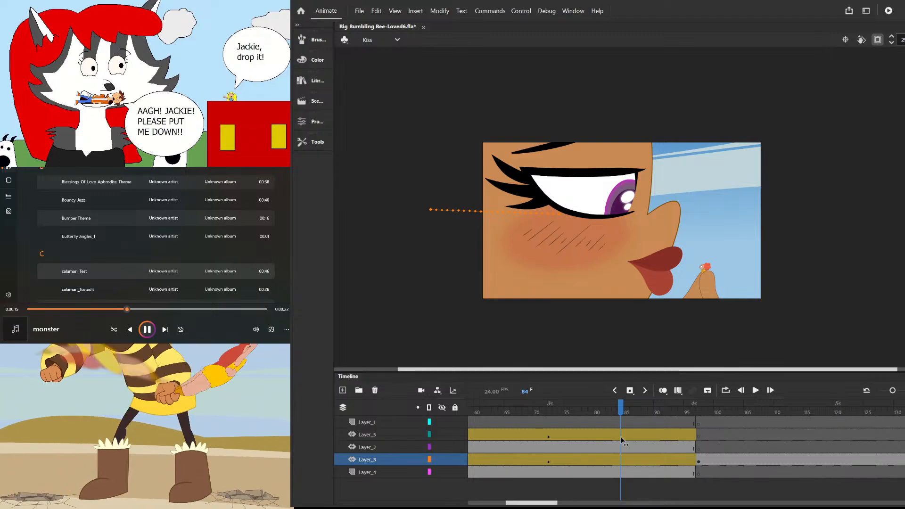
left_click_drag(621, 439, 707, 440)
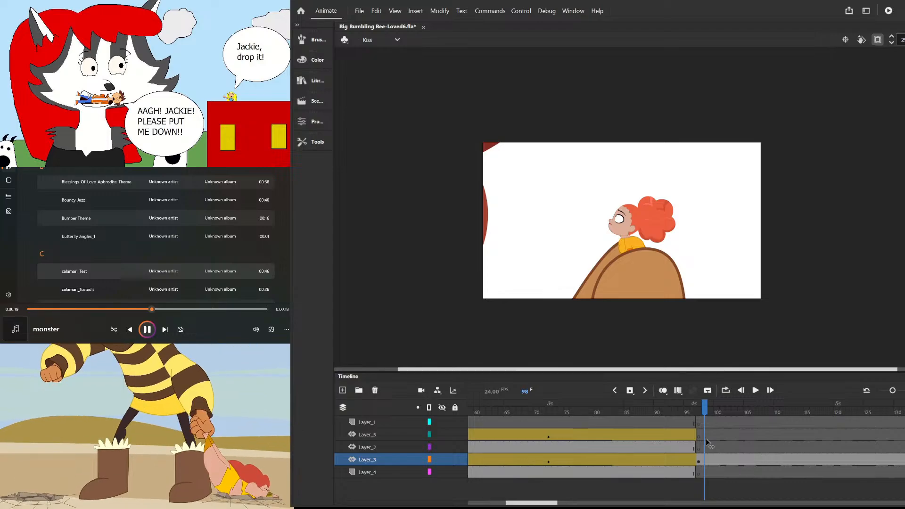
left_click(712, 441)
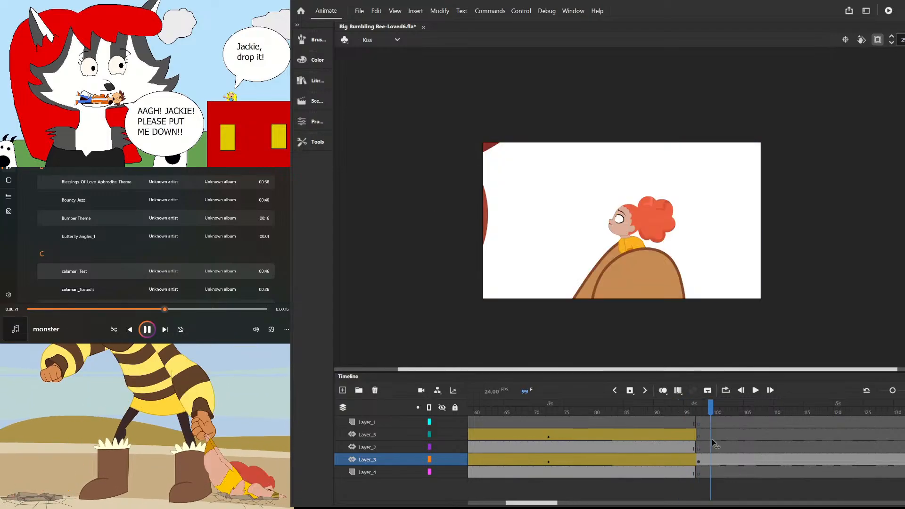
- Open the hand close-up symbol, extend all its layers to frame 95, and return to frame 1
double_click(477, 222)
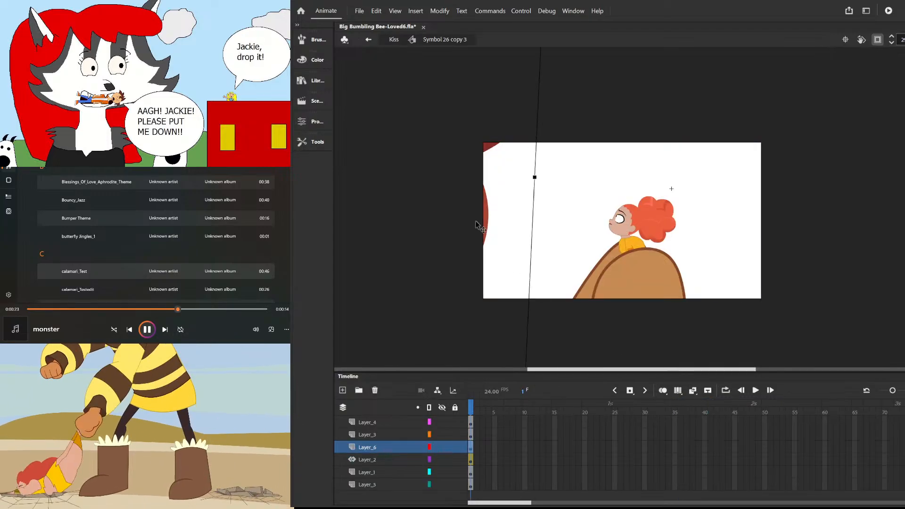
left_click_drag(557, 486, 884, 347)
key("F5")
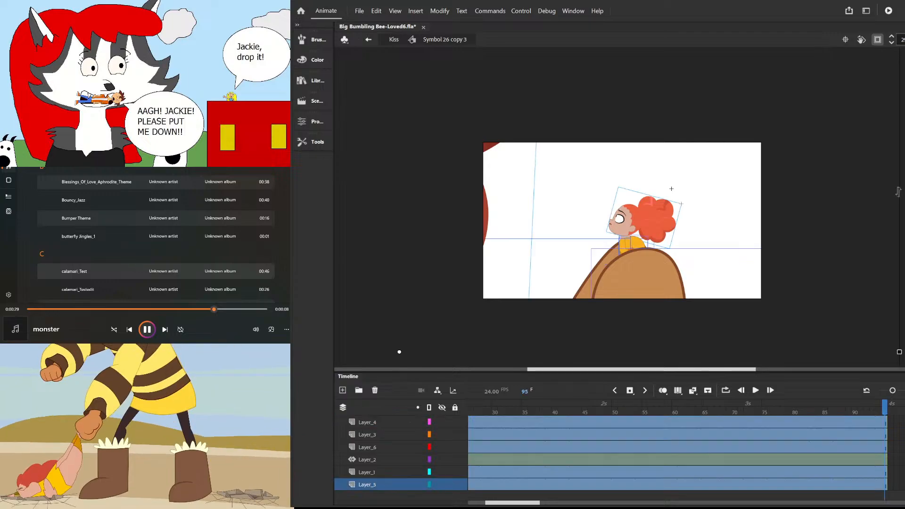
left_click(898, 447)
left_click_drag(886, 407, 291, 404)
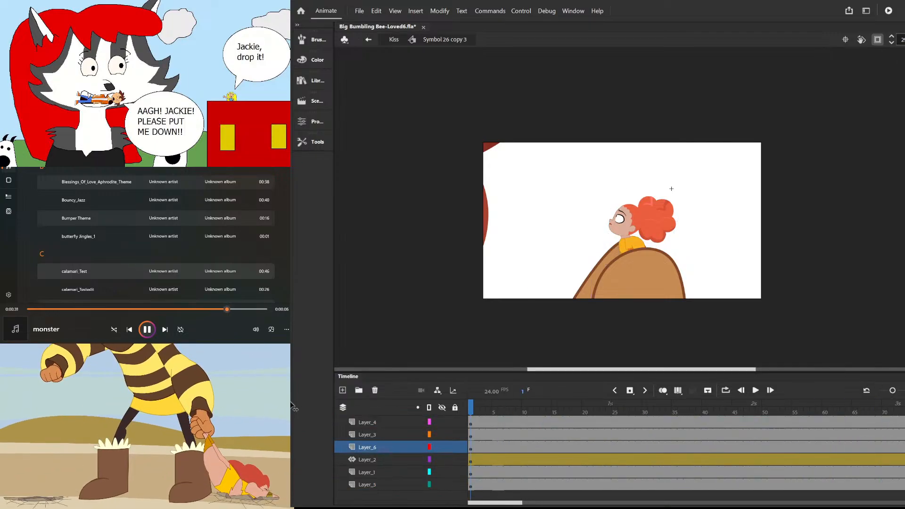
- Tilt the giant lips slightly and reposition them in front of the small character without covering her
left_click_drag(467, 220, 627, 184)
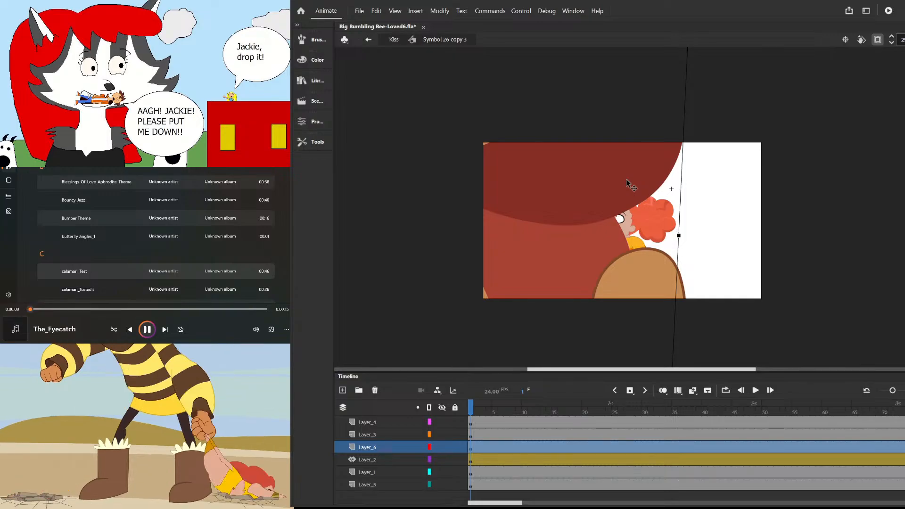
mouse_move(627, 183)
left_mouse_down()
mouse_move(639, 183)
mouse_move(606, 189)
mouse_move(633, 177)
left_mouse_up()
key("ctrl+minus")
left_click_drag(680, 89, 679, 118)
key("ctrl+equal")
left_click_drag(608, 206, 630, 169)
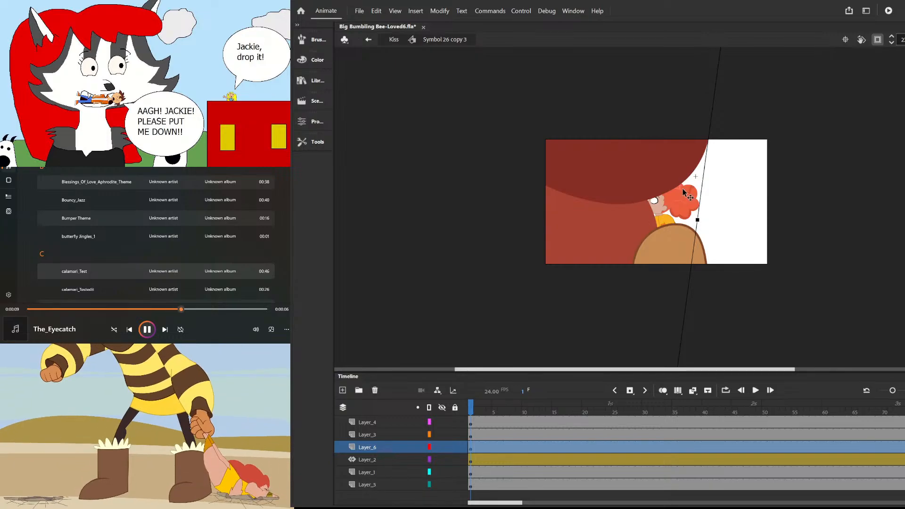
left_click_drag(657, 177, 616, 181)
- Adjust both finger drawings together and move them slightly right beneath the small character
scroll(596, 224, "up", 1)
left_click(675, 258)
left_click(637, 257, "shift")
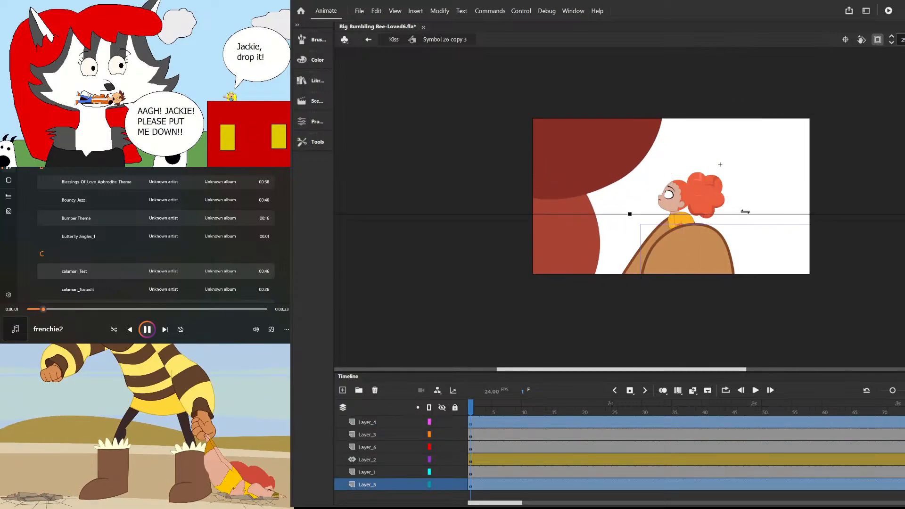
scroll(605, 187, "down", 2)
left_click_drag(452, 199, 395, 227)
scroll(561, 238, "up", 4)
left_click_drag(709, 201, 800, 209)
left_click(811, 91)
scroll(649, 128, "down", 4)
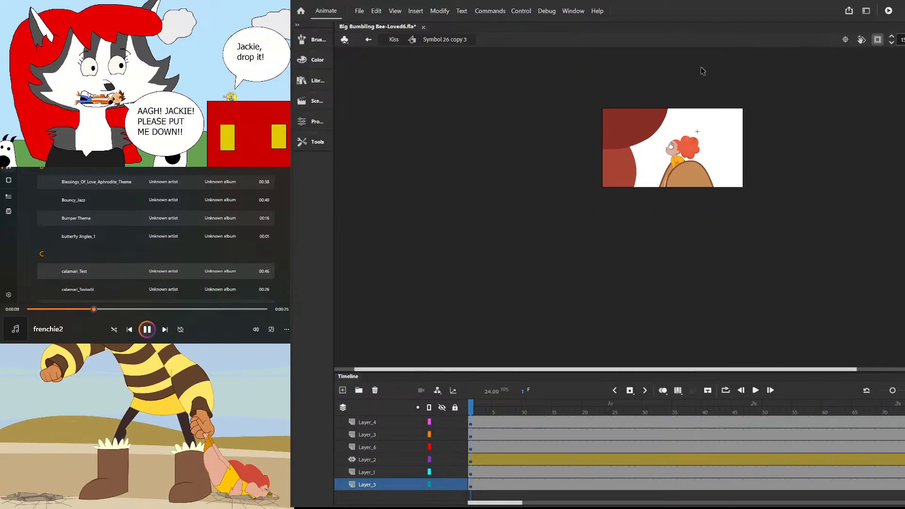
- Motion-tween the lips from off stage at frame 1 to overlapping the small character at frame 24, and preview the movement
left_click(647, 123)
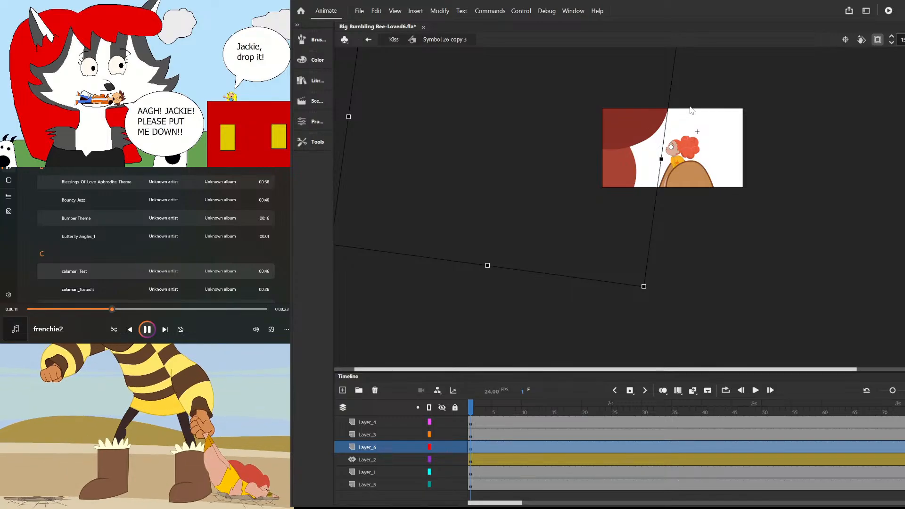
left_click_drag(641, 132, 571, 131)
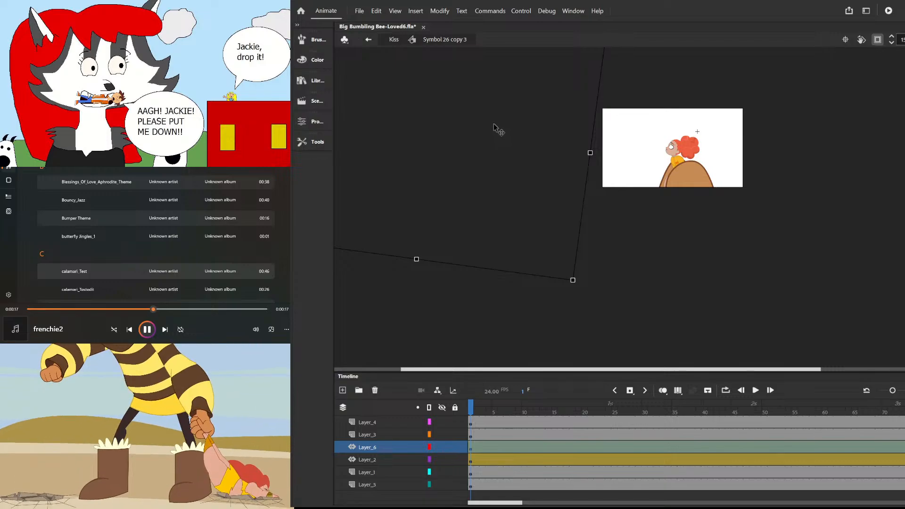
left_click_drag(472, 406, 609, 408)
left_click_drag(505, 157, 616, 164)
scroll(687, 149, "up", 3)
scroll(673, 152, "up", 3)
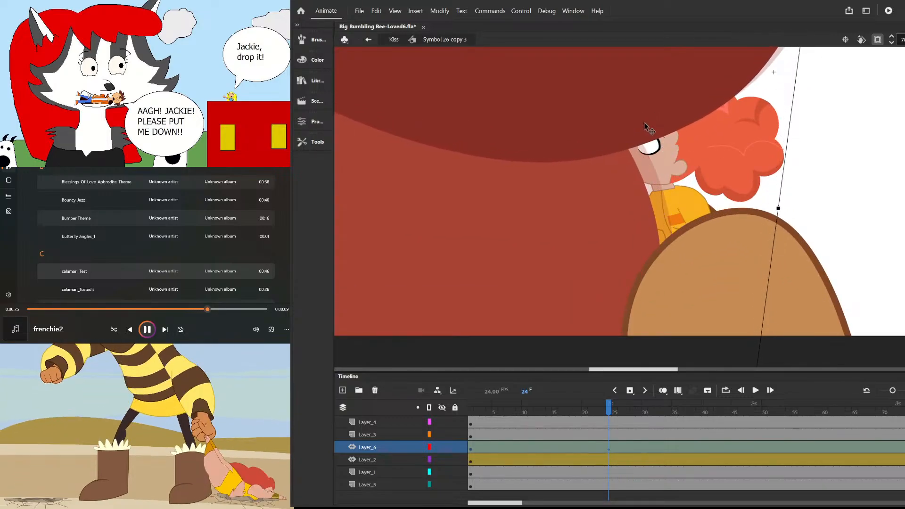
scroll(659, 199, "down", 4)
left_click(591, 408)
left_click_drag(593, 406, 435, 403)
key("Return")
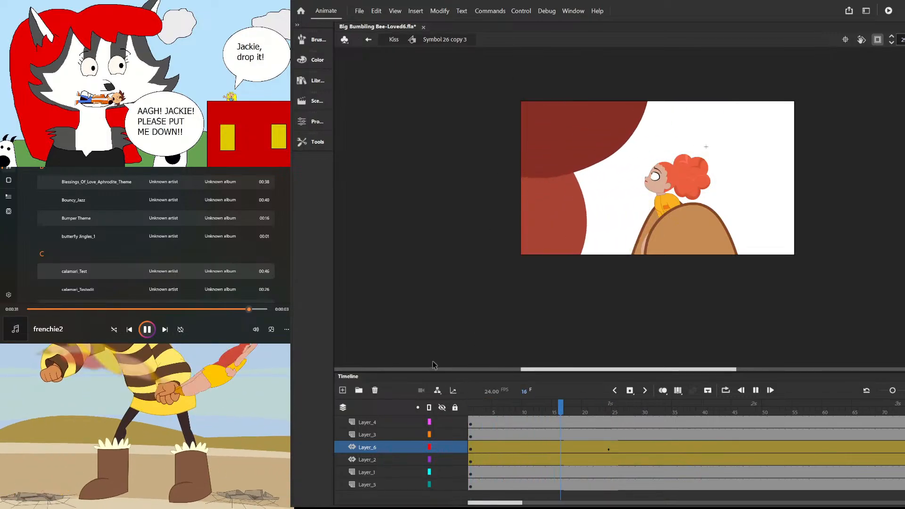
- Go to frame 47 of the hand symbol and open the lips symbol for editing
left_click(544, 424)
left_click_drag(543, 423, 746, 462)
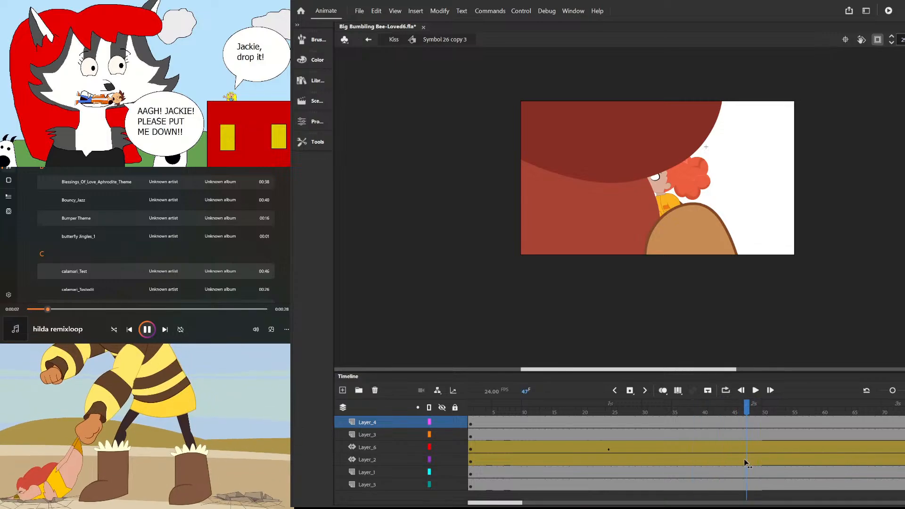
left_click(635, 117)
scroll(690, 131, "down", 2)
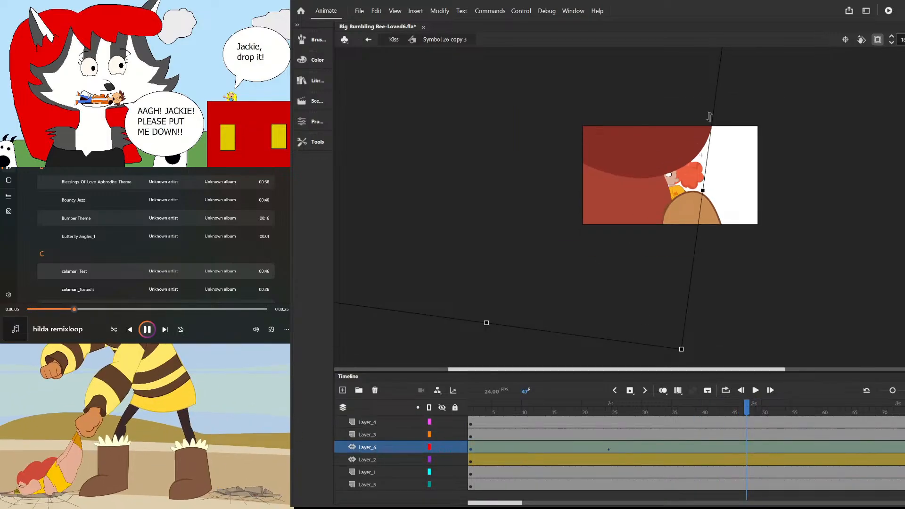
double_click(648, 149)
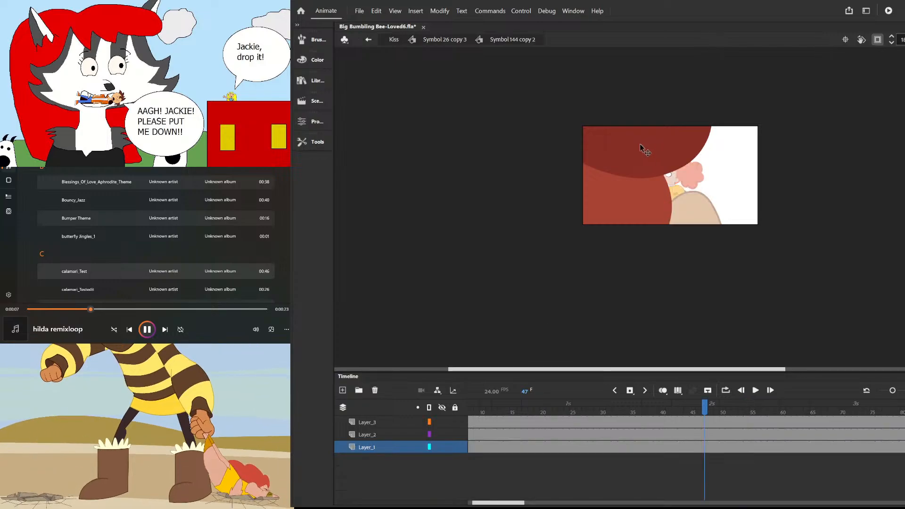
left_click(616, 138)
key("Delete")
key("ctrl+z")
- Insert keyframes at frame 24 on the lower-lip and upper-lip layers, then return to the hand symbol
left_click(566, 434)
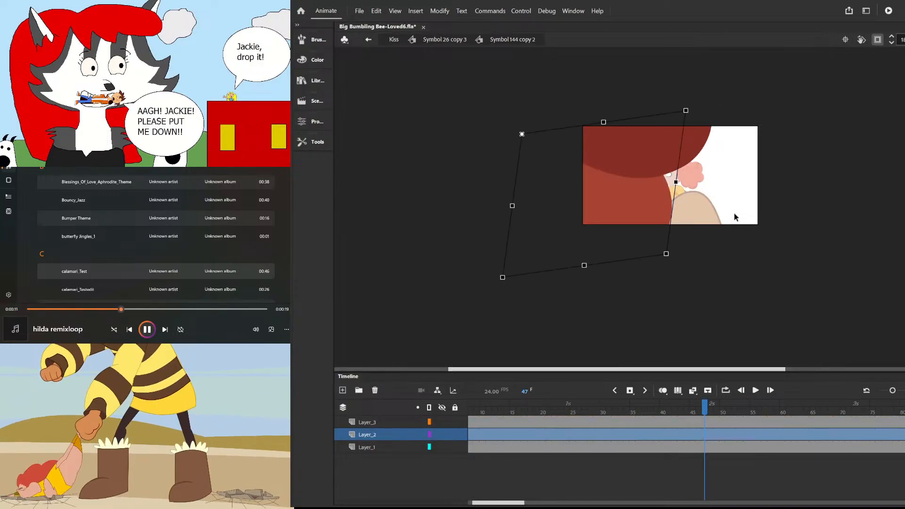
left_click(642, 148)
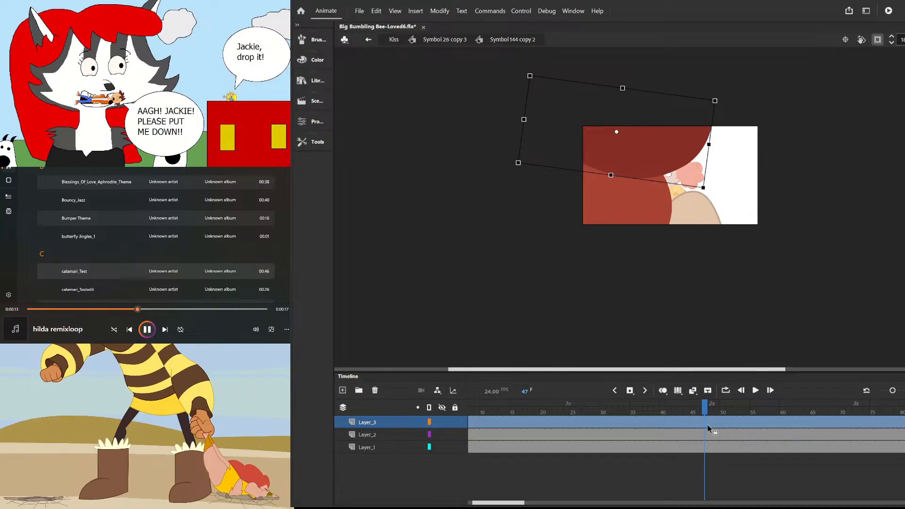
left_click(568, 438)
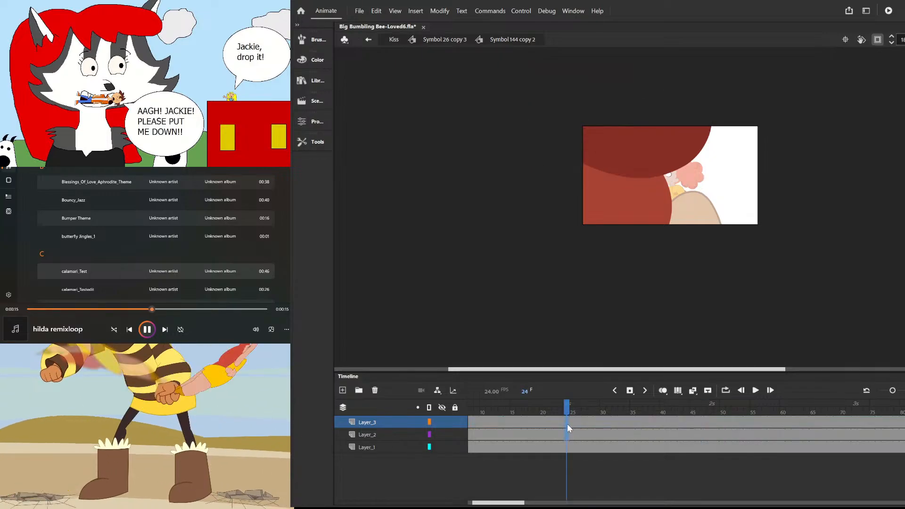
double_click(827, 166)
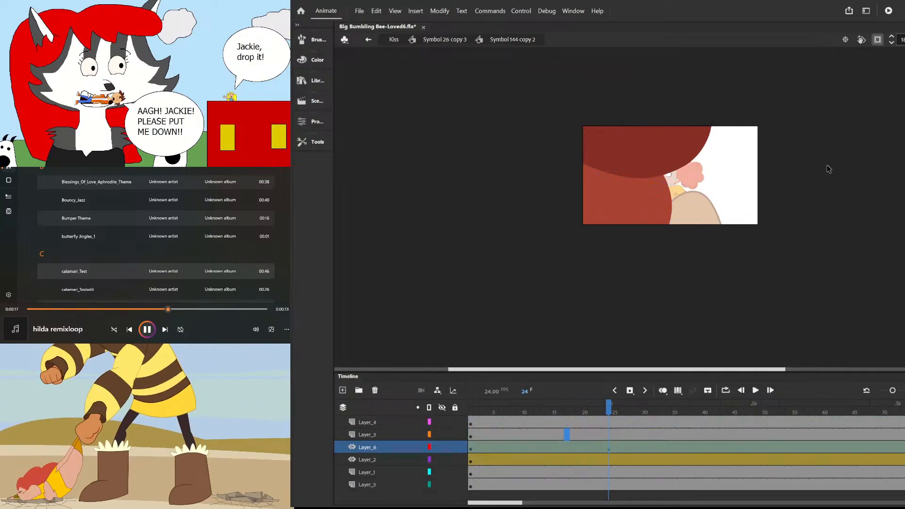
- Reopen the lips symbol at frame 48 and insert keyframes there on Layer_2 and Layer_3
left_click_drag(609, 412, 753, 420)
double_click(678, 154)
left_click(677, 154)
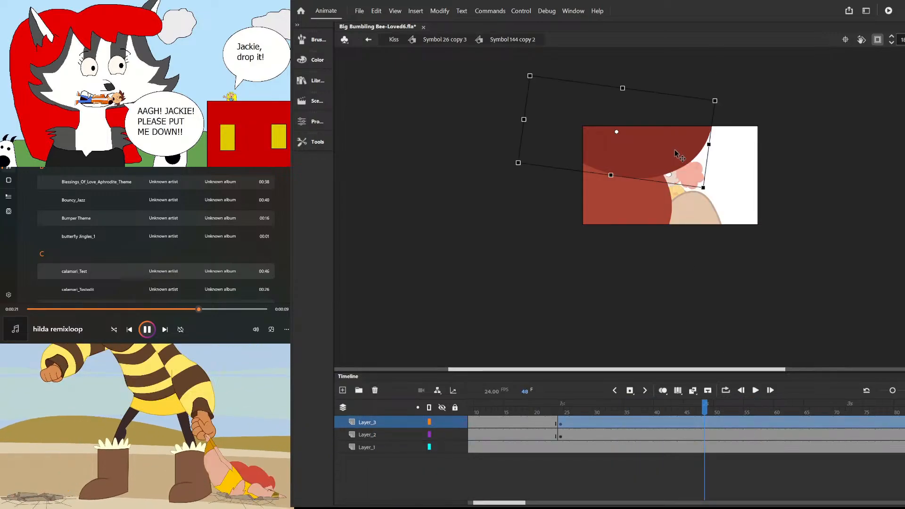
left_click(653, 209, "shift")
left_click(701, 456)
left_click_drag(704, 425, 704, 434)
key("F6")
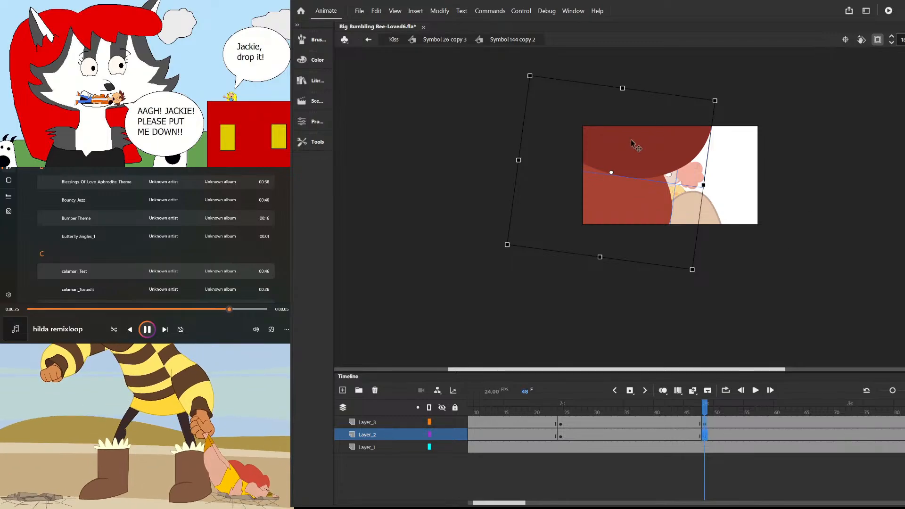
- At frame 48, skew the upper lip upward and the lower lip downward to start opening the mouth
left_click(804, 149)
left_click(627, 156)
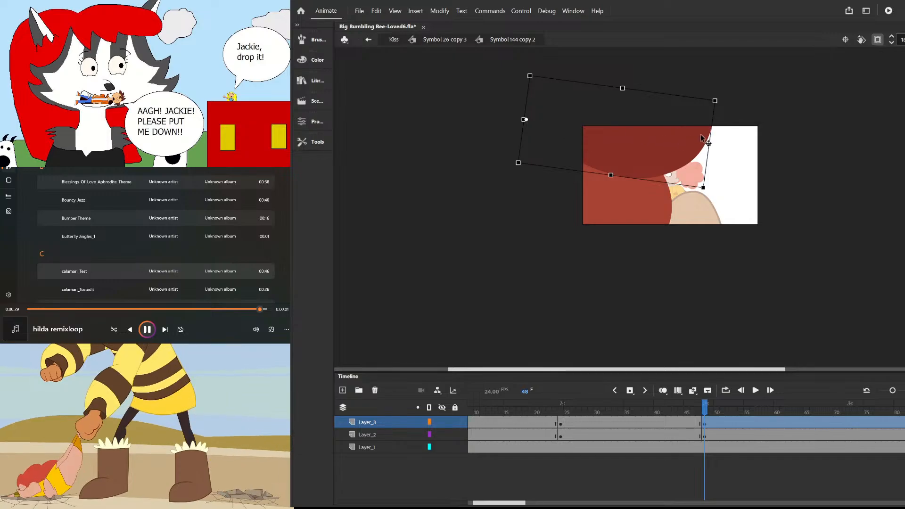
left_click_drag(711, 135, 711, 123)
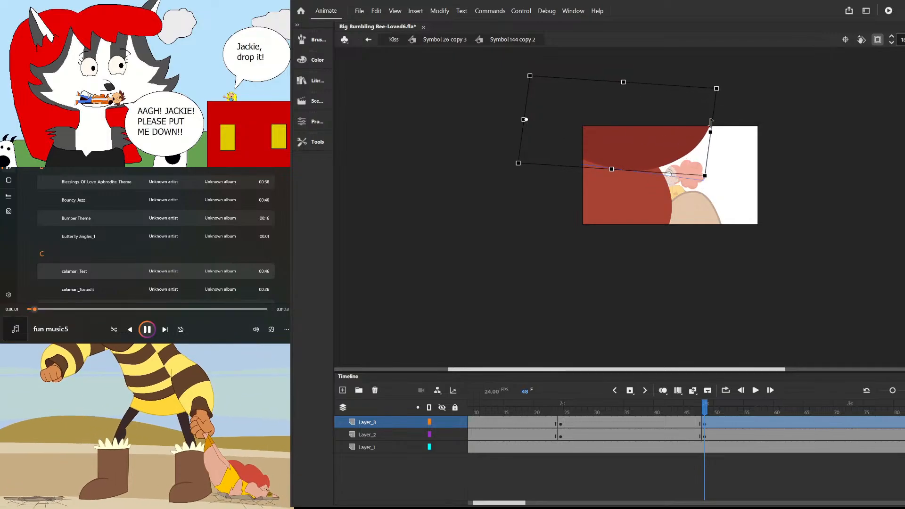
left_click(652, 223)
left_click_drag(674, 218, 671, 231)
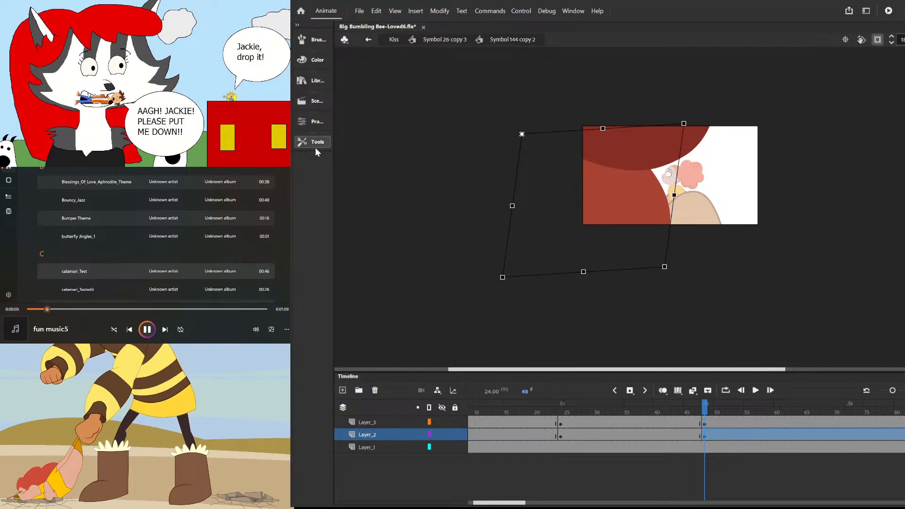
- Switch to the Selection tool and, at frame 48, bend the lower lip's outer edge and raise the upper lip's underside
left_click(346, 154)
left_click(369, 65)
scroll(675, 190, "up", 3)
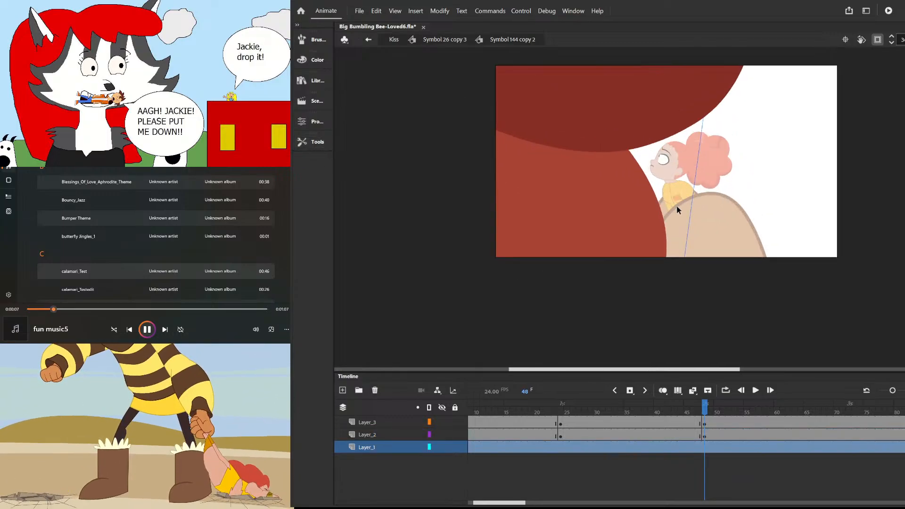
left_click_drag(664, 215, 660, 229)
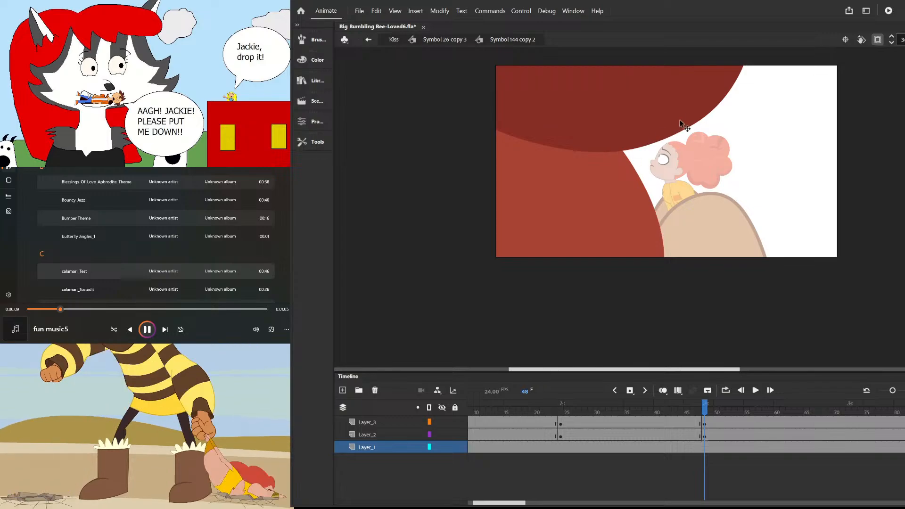
left_click_drag(729, 99, 732, 89)
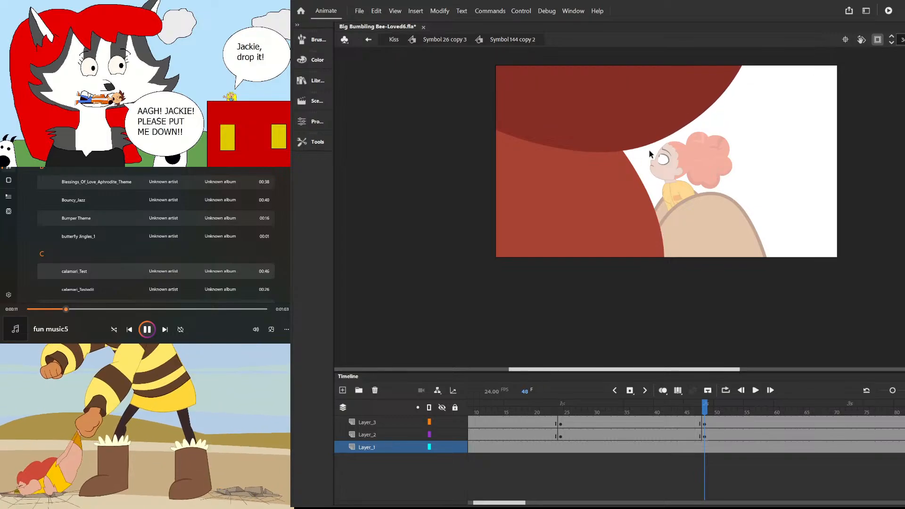
left_click_drag(651, 145, 658, 134)
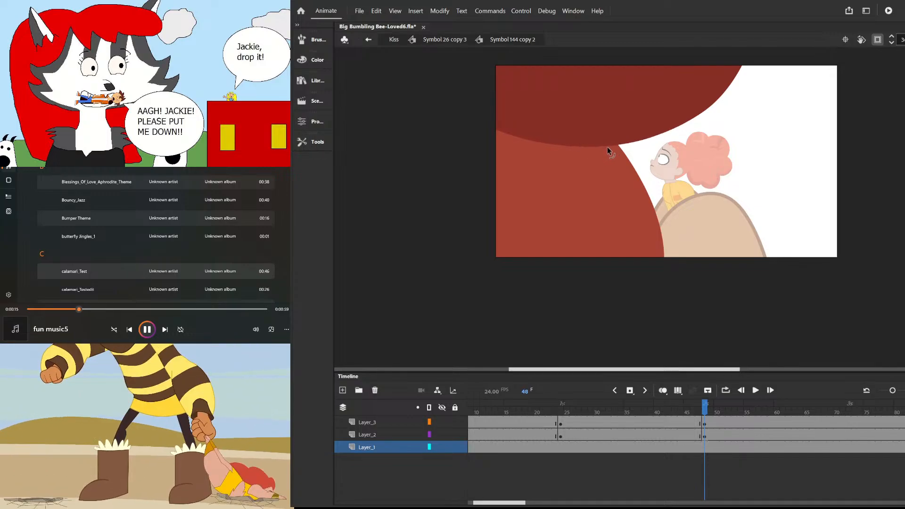
left_click_drag(694, 119, 698, 115)
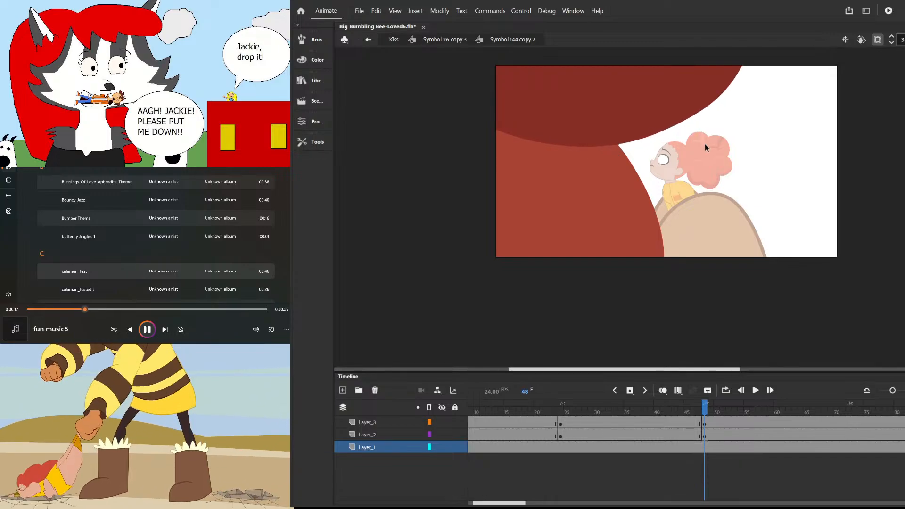
- Refine the curves of the lower lip's outer edge and the upper lip's front edge at frame 48
left_click_drag(642, 169, 636, 161)
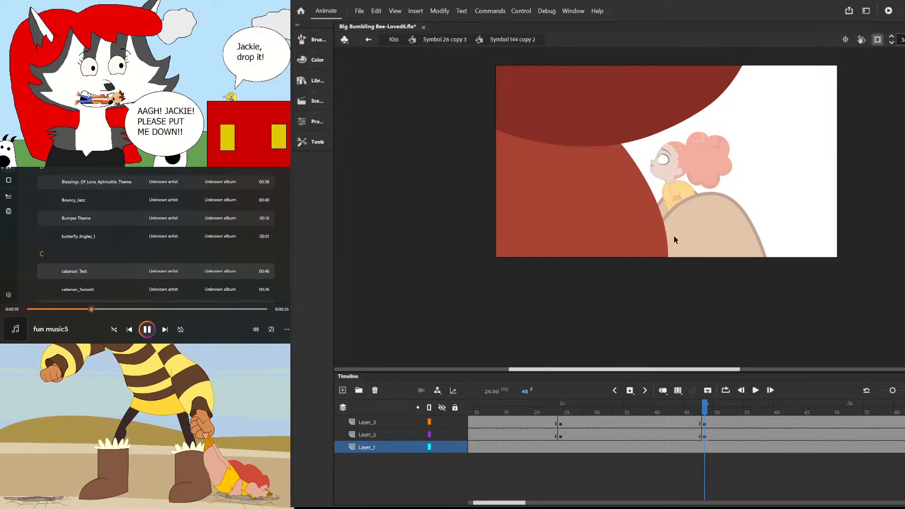
left_click_drag(671, 255, 669, 261)
left_click_drag(724, 94, 726, 87)
left_click_drag(694, 116, 695, 112)
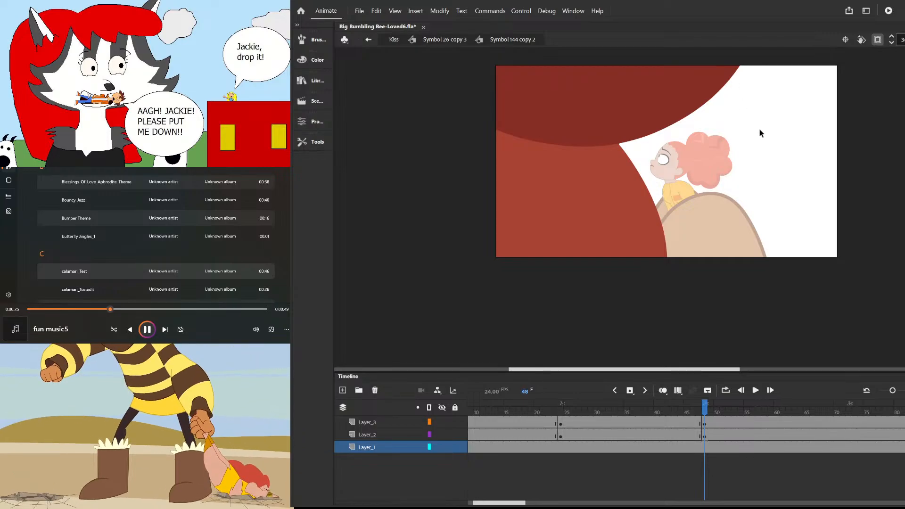
left_click_drag(622, 142, 623, 144)
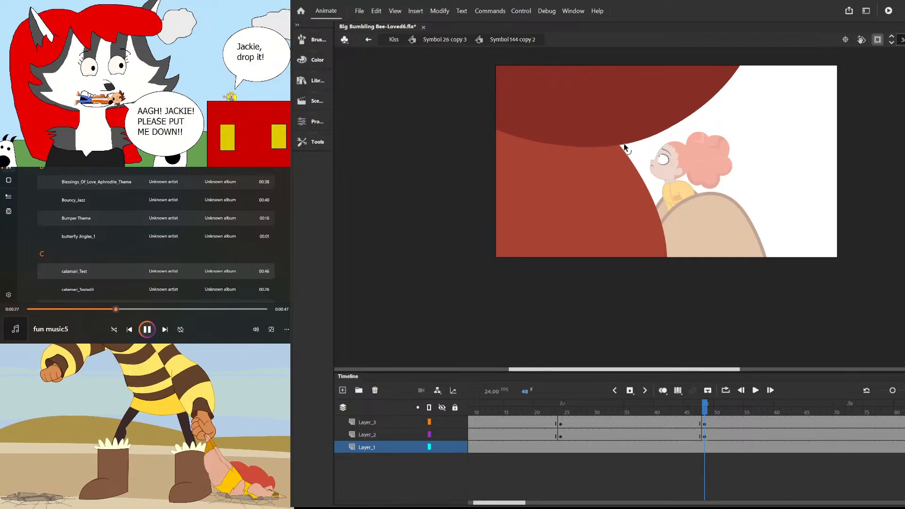
- Create shape tweens between frames 24 and 48 on Layer_2 and Layer_3, then return to the hand symbol
left_click(646, 412)
left_click(644, 433)
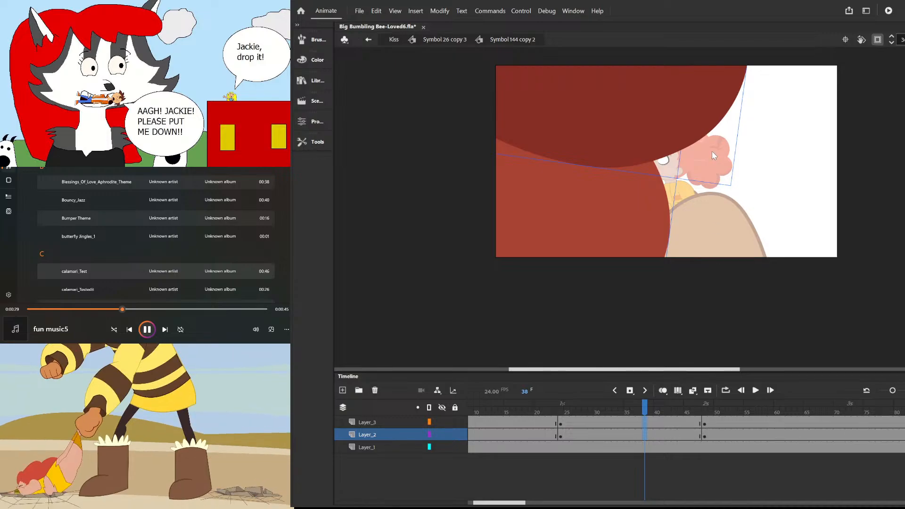
key("F3")
left_click_drag(644, 408, 754, 418)
double_click(814, 154)
- Move the lips closer to the character at frame 48 and reshape the upper lip's underside inside the lips symbol
left_click_drag(611, 257, 638, 269)
double_click(581, 148)
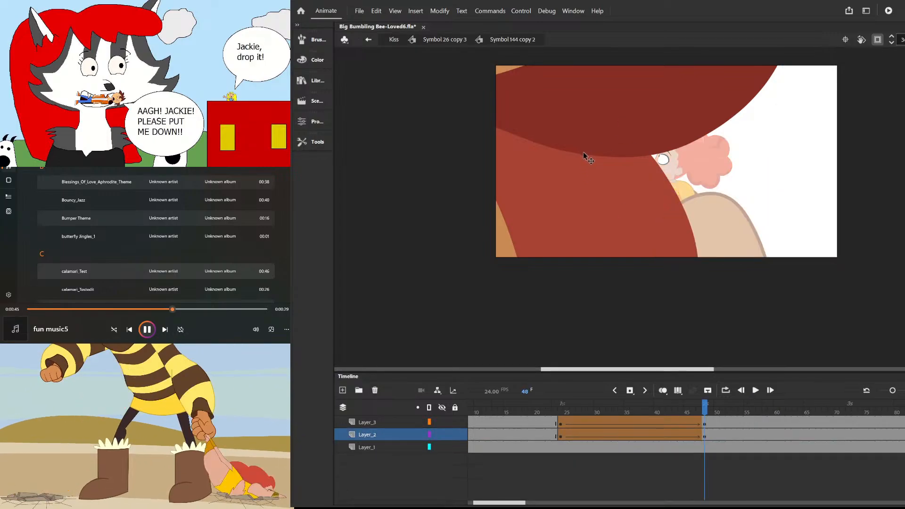
left_click_drag(584, 154, 605, 155)
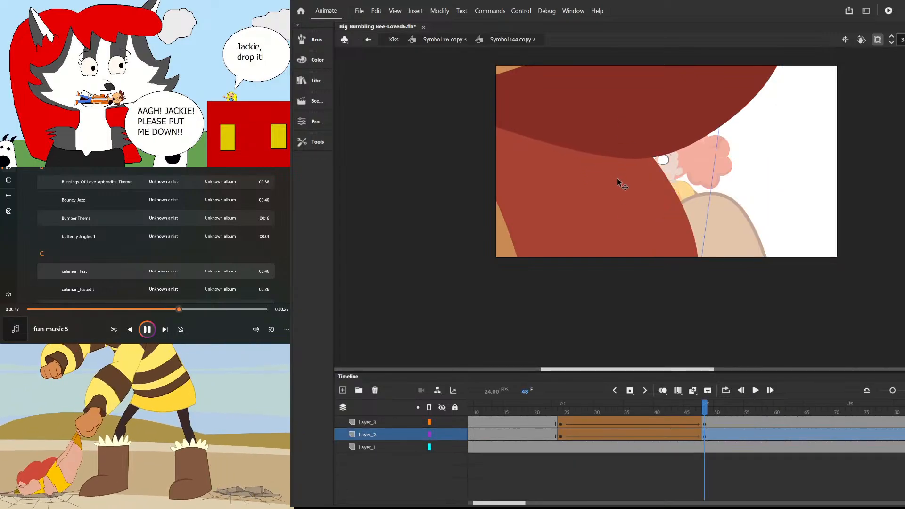
double_click(622, 184)
double_click(771, 149)
double_click(726, 222)
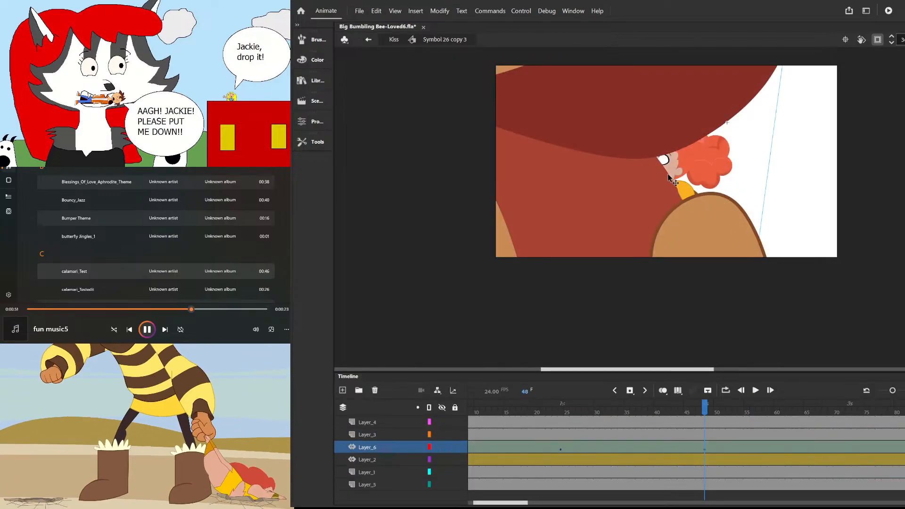
- Fine-tune the edges where the two lips meet near the character's face at frame 48, then return to the hand symbol
double_click(679, 194)
double_click(754, 163)
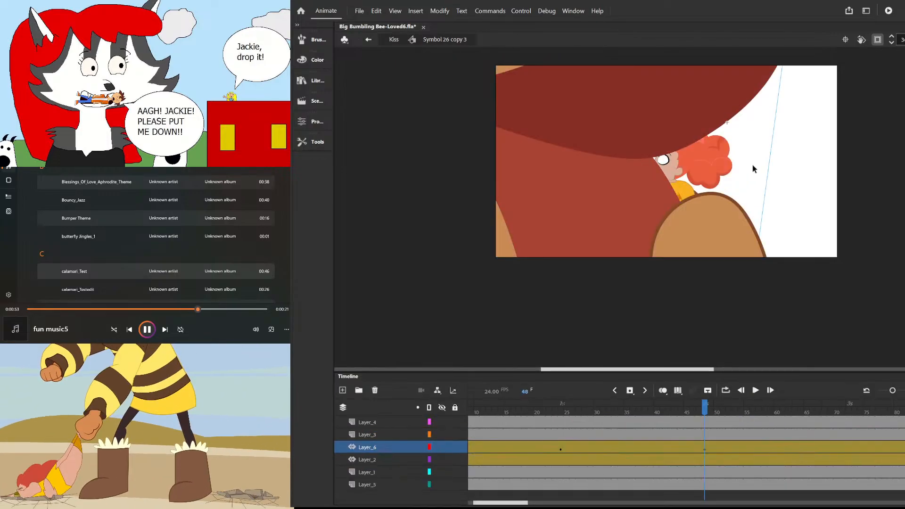
double_click(630, 159)
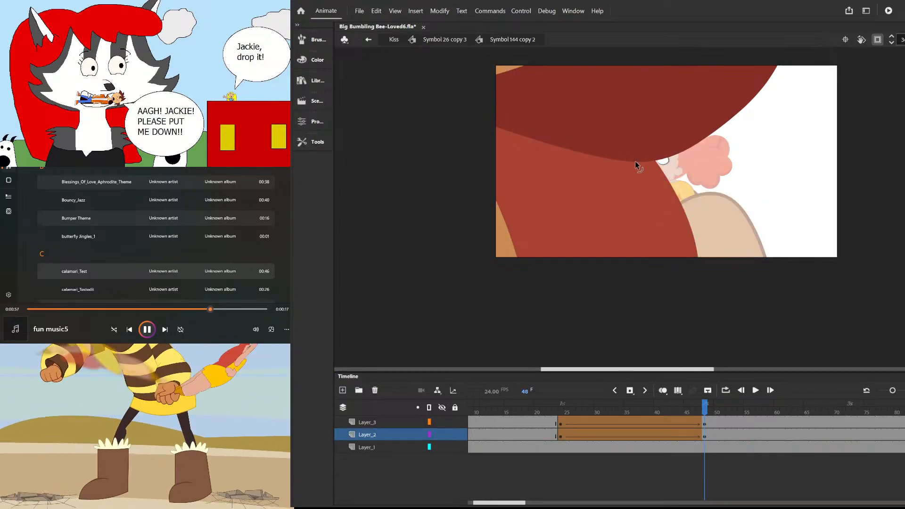
double_click(771, 161)
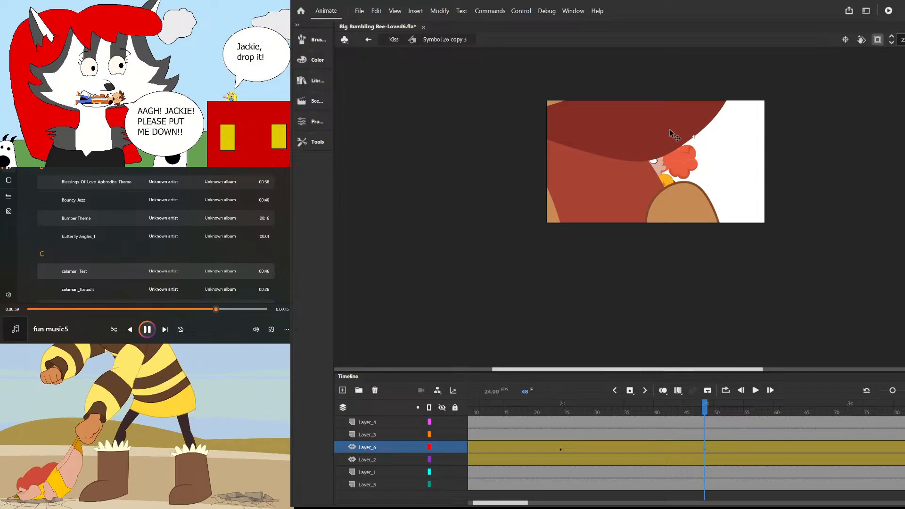
double_click(723, 109)
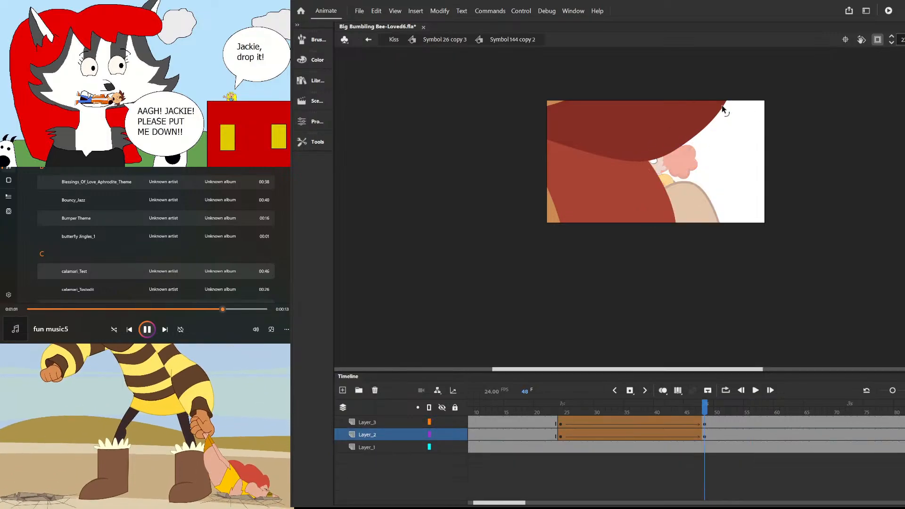
left_click_drag(699, 137, 696, 137)
left_click_drag(700, 137, 696, 135)
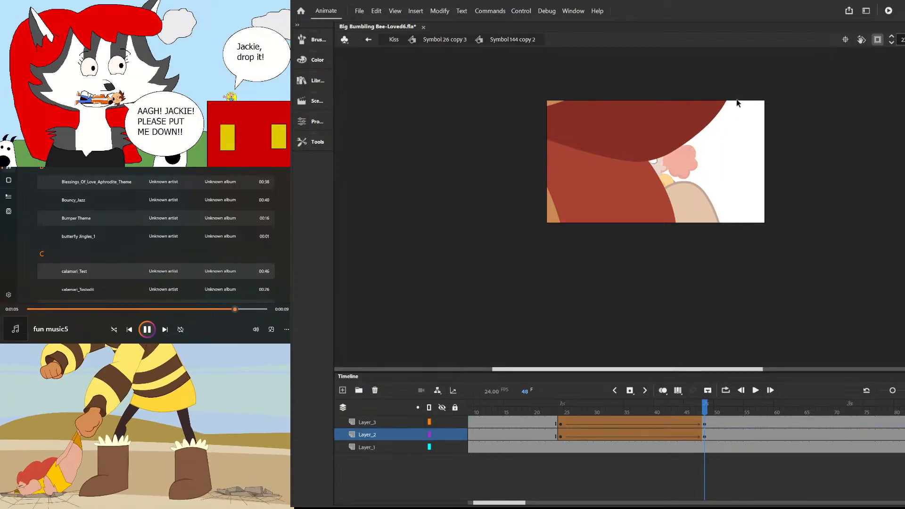
double_click(748, 149)
left_click_drag(704, 408, 706, 448)
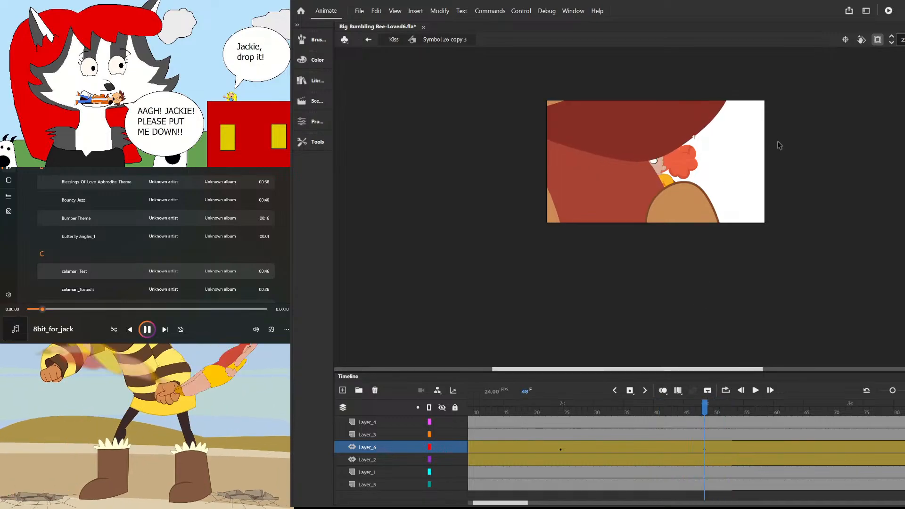
- Show the artwork outside the stage and simplify the upper lip's outline inside its drawing object at frame 48
left_click(878, 41)
scroll(802, 93, "down", 1)
scroll(740, 82, "up", 2)
double_click(739, 83)
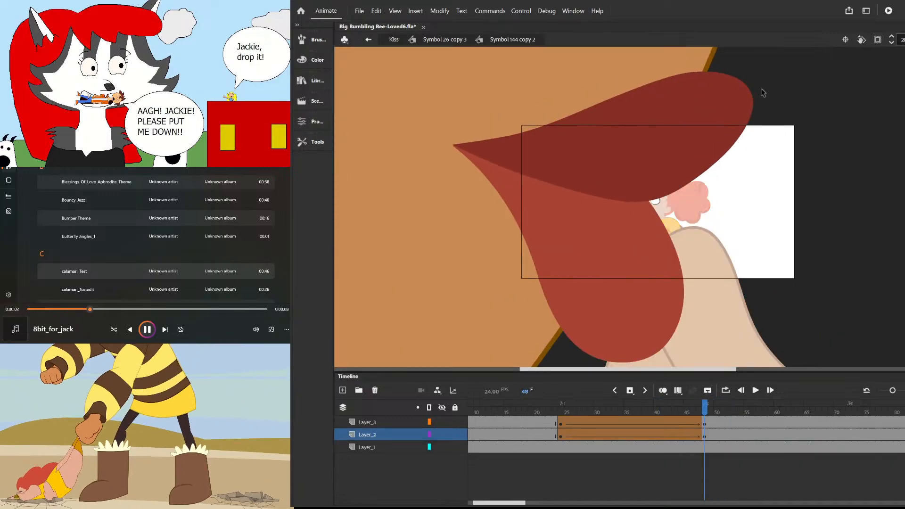
double_click(724, 108)
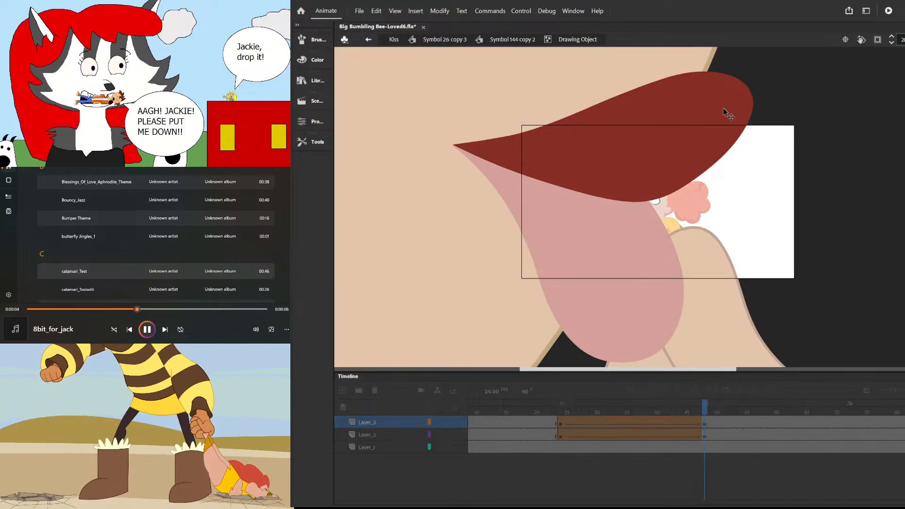
left_click(724, 108)
left_click(328, 143)
left_click(373, 216)
left_click(373, 216)
left_click(373, 216)
left_click(792, 164)
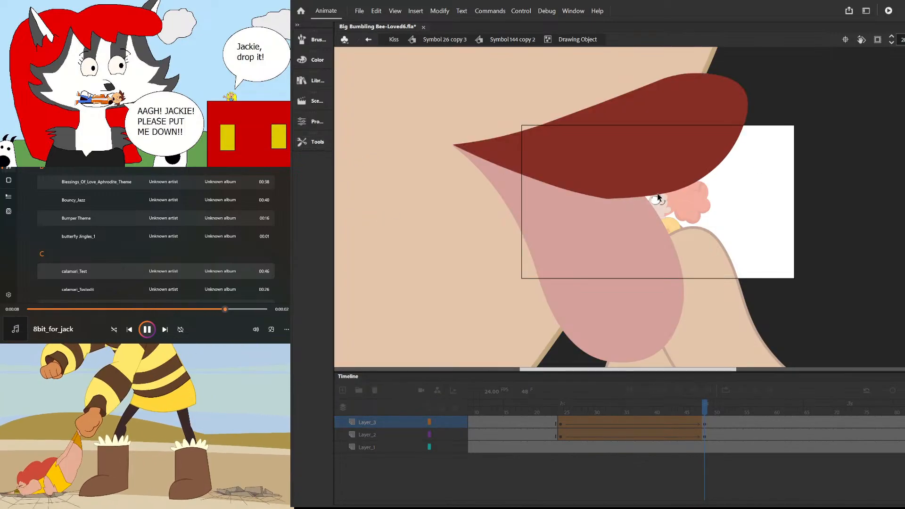
- Reshape the upper lip's rounded front and the lower lip's outer edge at frame 48
left_click_drag(745, 88, 722, 81)
left_click_drag(728, 144, 728, 147)
double_click(682, 225)
left_click_drag(635, 363, 625, 362)
left_click_drag(683, 293, 673, 303)
scroll(648, 207, "up", 3)
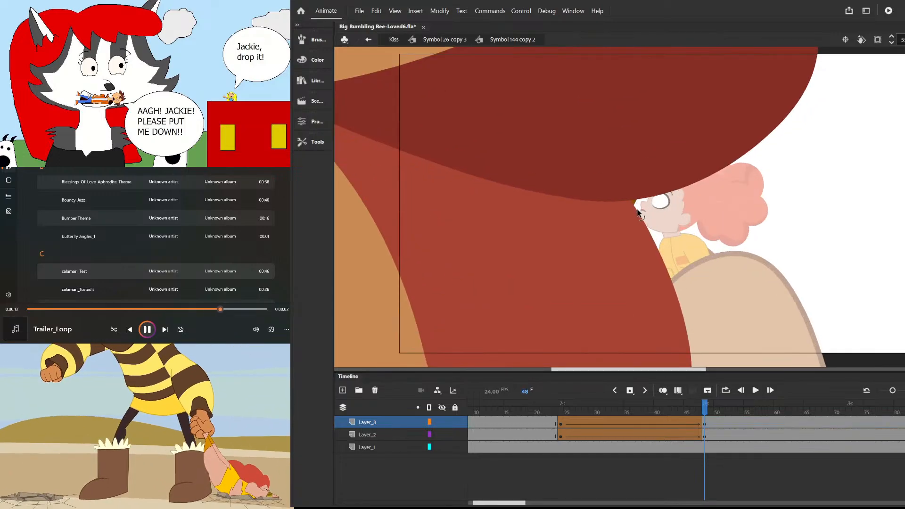
double_click(630, 217)
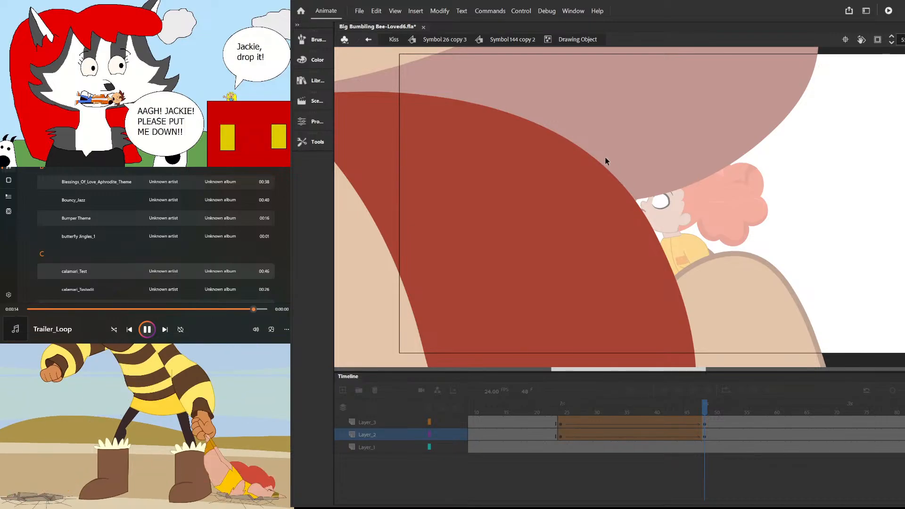
double_click(678, 163)
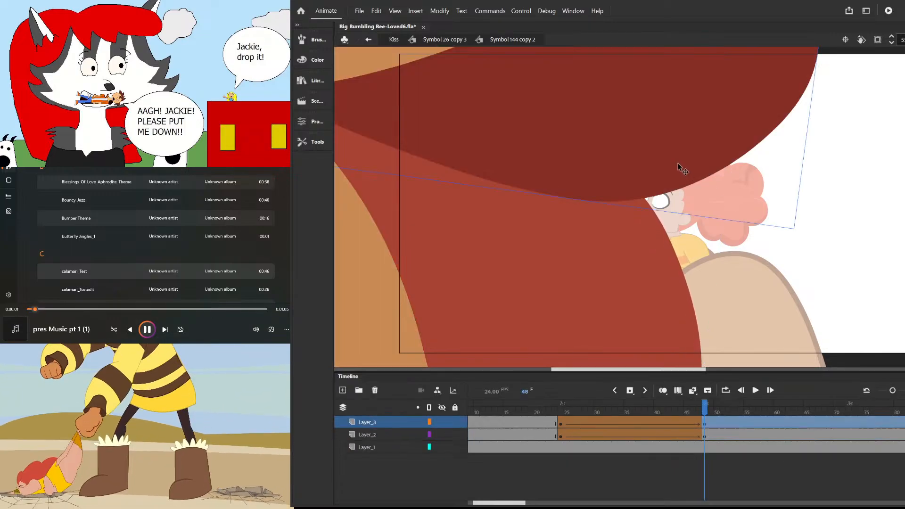
- Bend the upper lip's underside and front edge into a smoother curve, then return to the Kiss scene
left_click_drag(617, 205, 578, 197)
left_click_drag(524, 188, 621, 204)
mouse_move(733, 166)
left_mouse_down()
mouse_move(755, 181)
mouse_move(751, 164)
left_mouse_up()
double_click(866, 128)
double_click(865, 128)
left_click(862, 128)
scroll(688, 203, "down", 3)
scroll(666, 189, "up", 3)
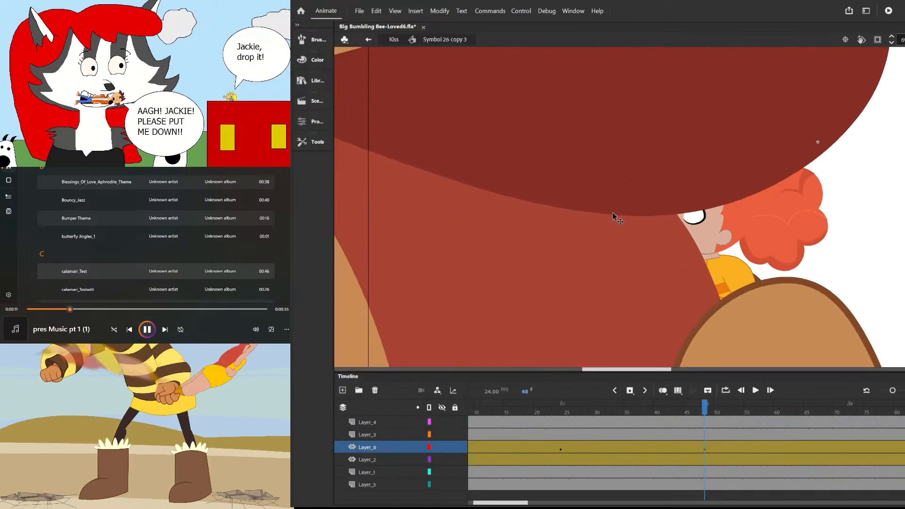
double_click(612, 213)
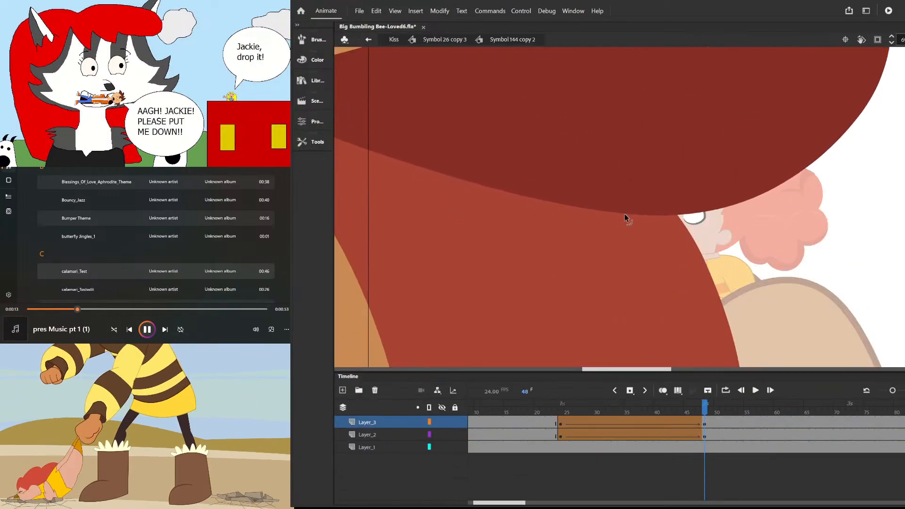
double_click(824, 204)
double_click(850, 202)
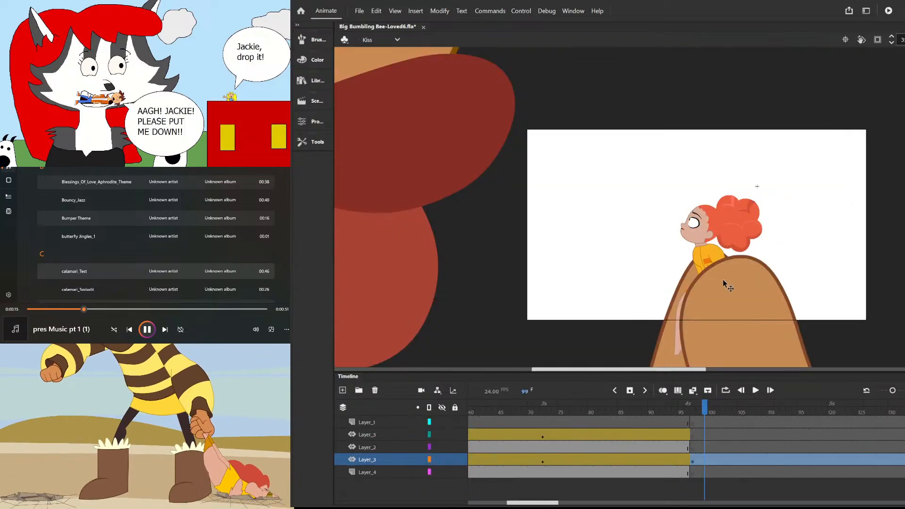
- Hide the artwork outside the stage and extend all five layers of the Kiss scene to frame 167
left_click_drag(702, 407, 563, 494)
left_click(878, 40)
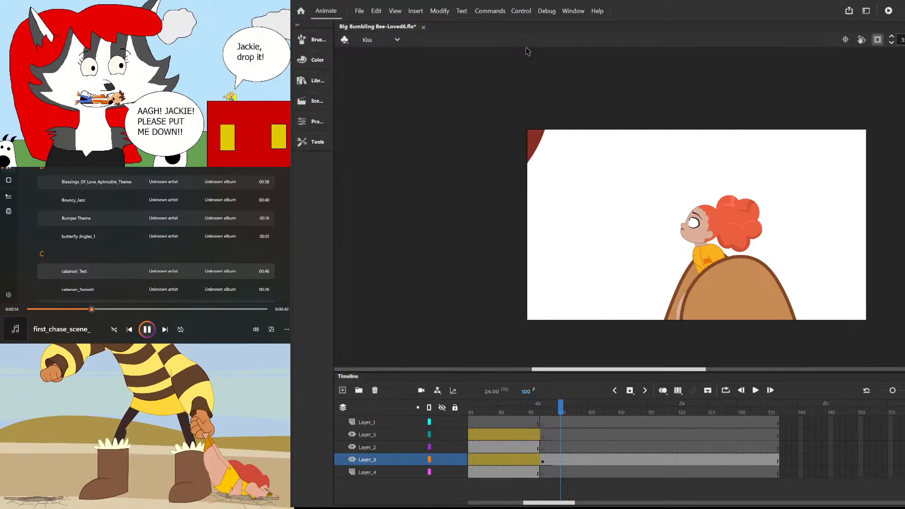
left_click_drag(563, 407, 800, 429)
left_click_drag(818, 480, 872, 316)
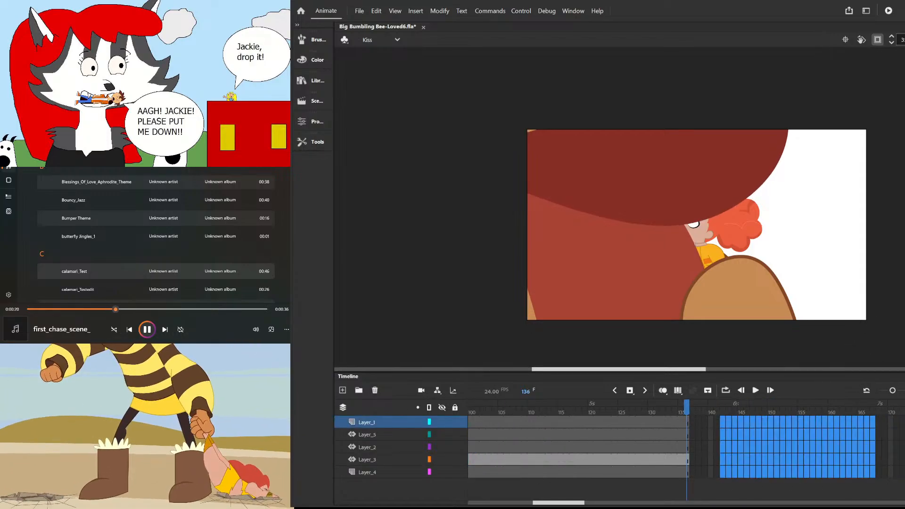
key("F5")
- Check the lips' approach in the Kiss scene, then open the close-up symbol and keyframe the character's head at frame 24
left_click(758, 186)
left_click_drag(862, 409, 733, 468)
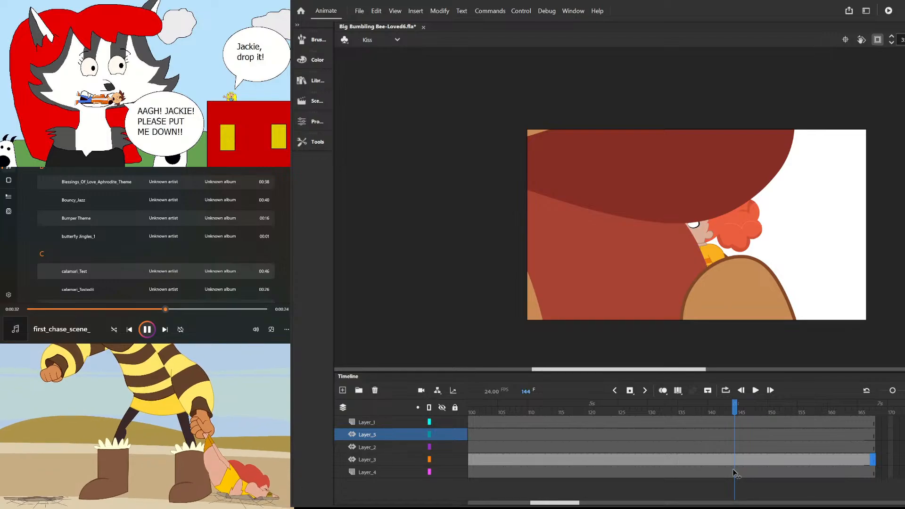
left_click_drag(734, 473, 722, 477)
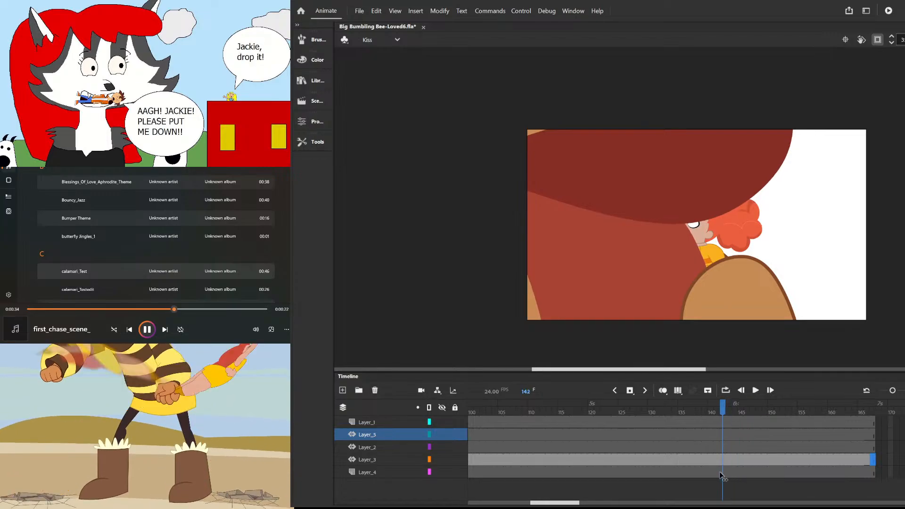
left_click_drag(722, 476, 531, 485)
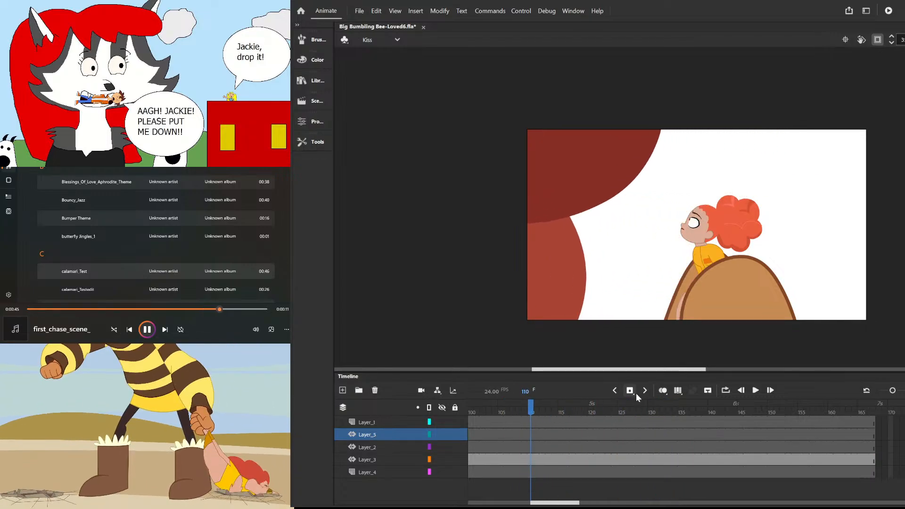
double_click(701, 233)
left_click(698, 227)
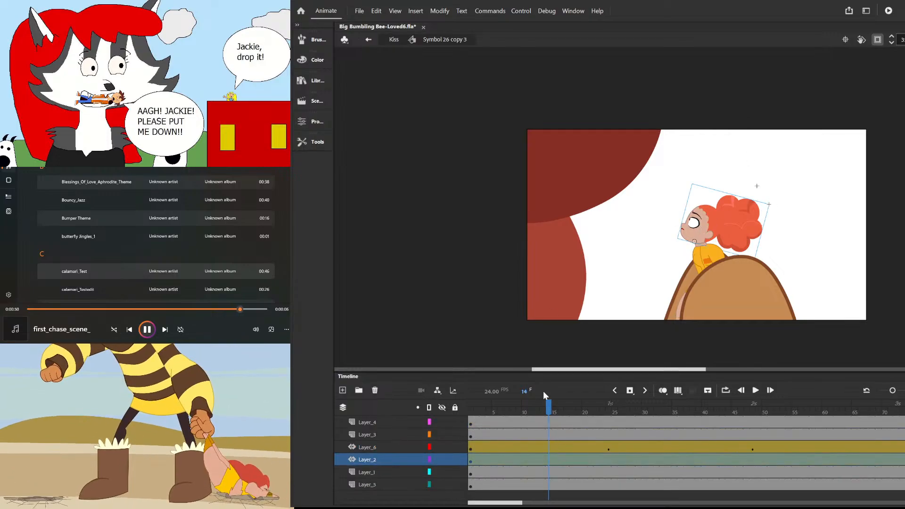
left_click(591, 410)
left_click_drag(591, 409, 609, 421)
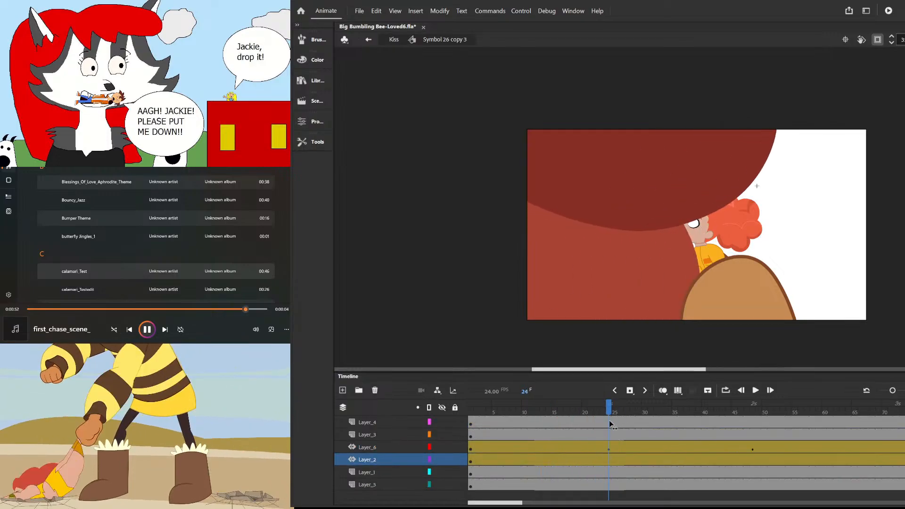
left_click(610, 462)
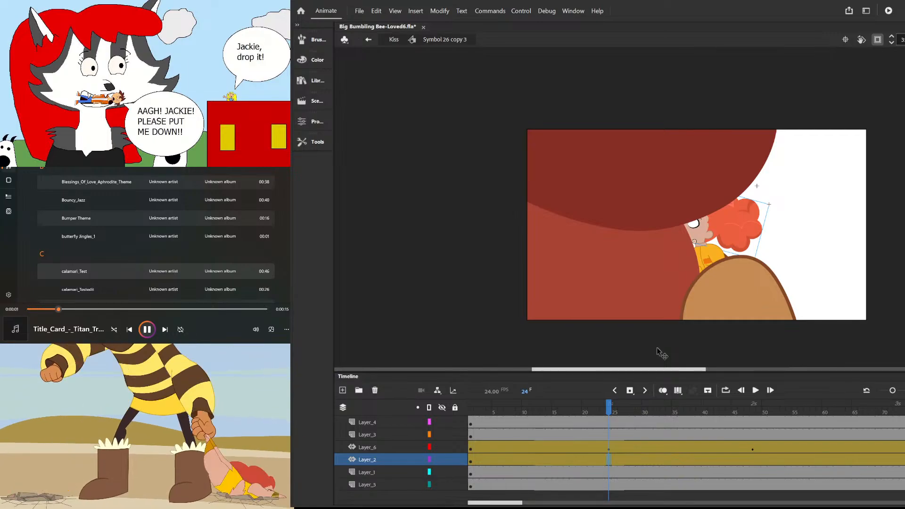
- Tilt the character's head slightly backward at frame 48 and adjust the giant lips' placement there
left_click_drag(610, 407, 753, 421)
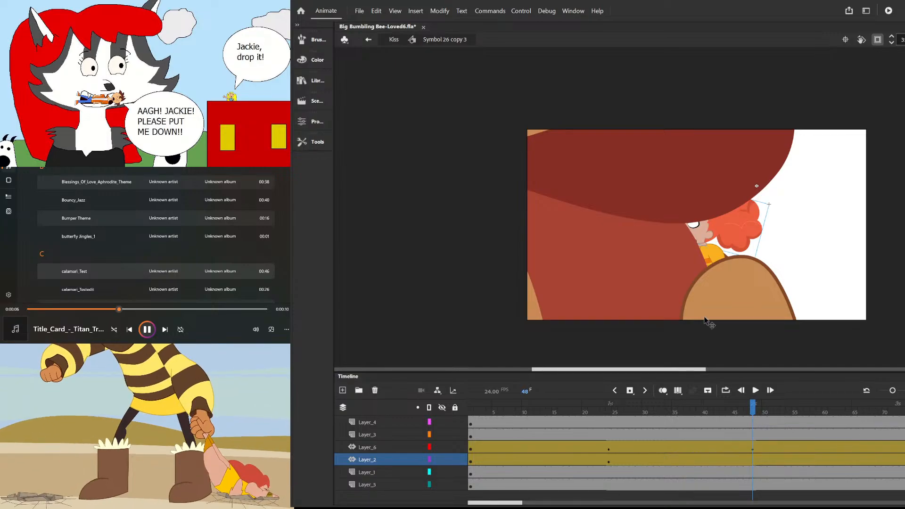
left_click(684, 229)
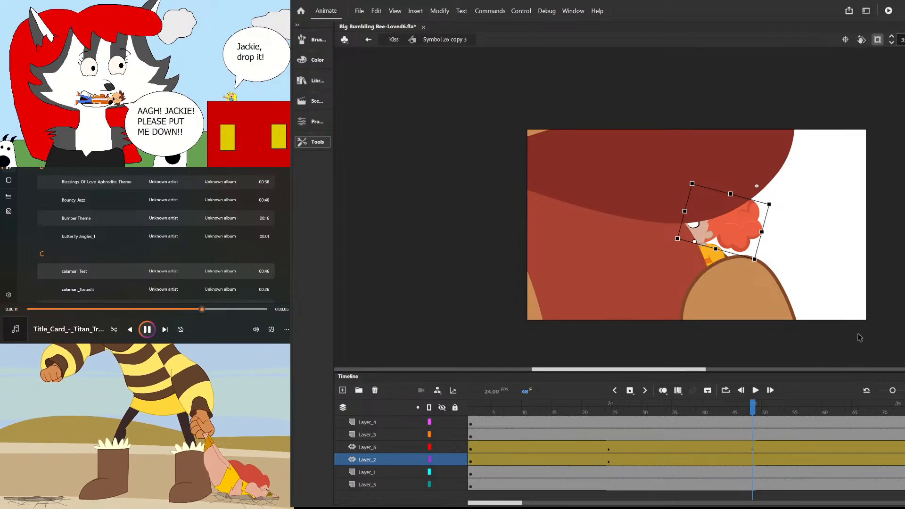
left_click_drag(778, 204, 785, 210)
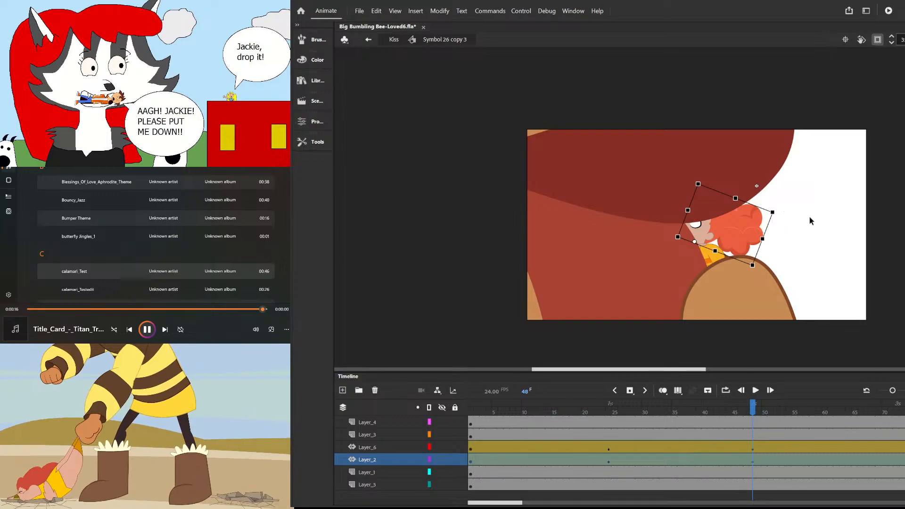
left_click_drag(745, 410, 756, 470)
left_click(613, 248)
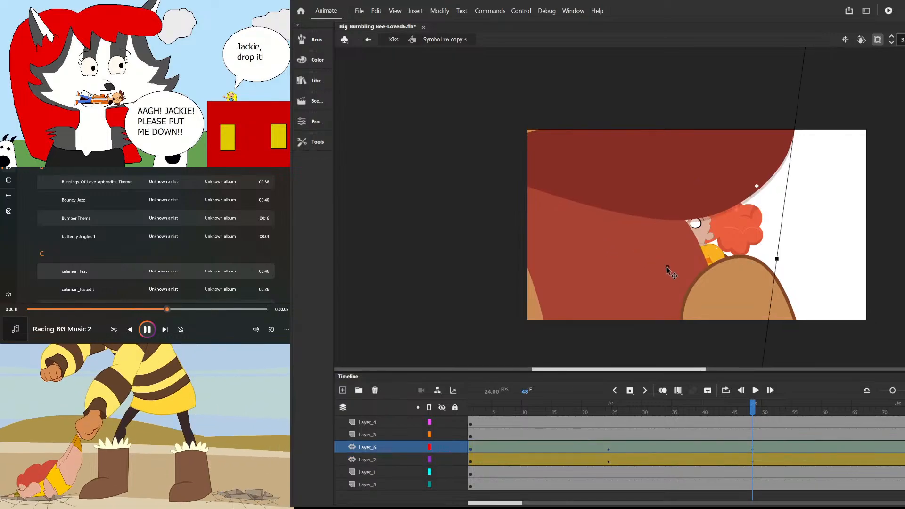
- Open the character's head symbol from frame 24 and extend all five of its layers past frame 155
left_click_drag(753, 409, 567, 413)
left_click(721, 218)
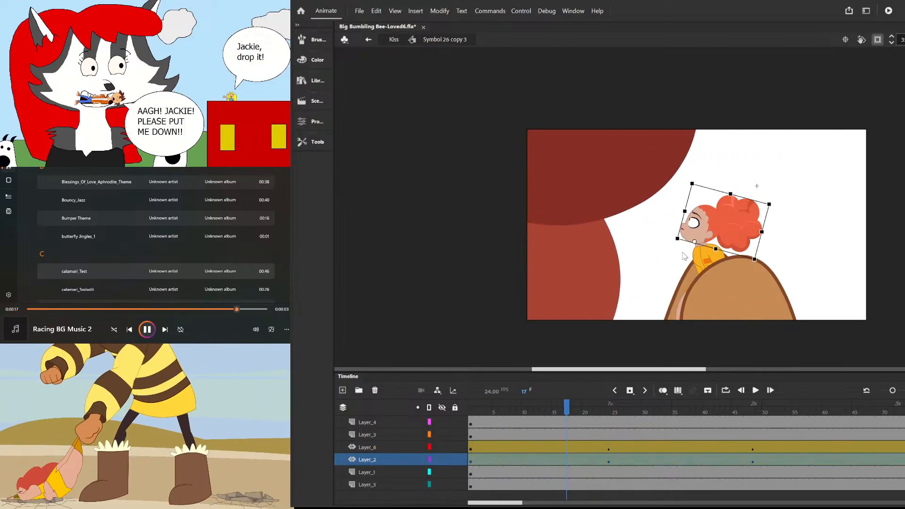
left_click_drag(583, 414, 609, 413)
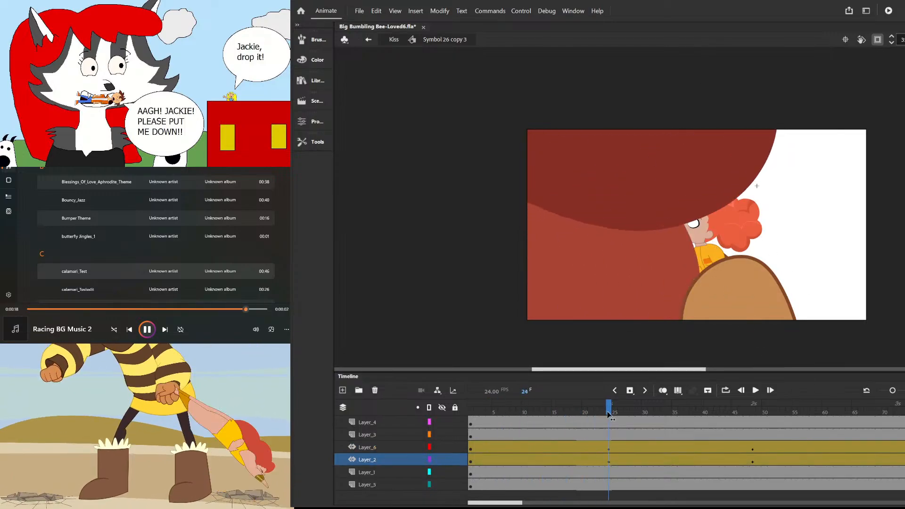
double_click(719, 231)
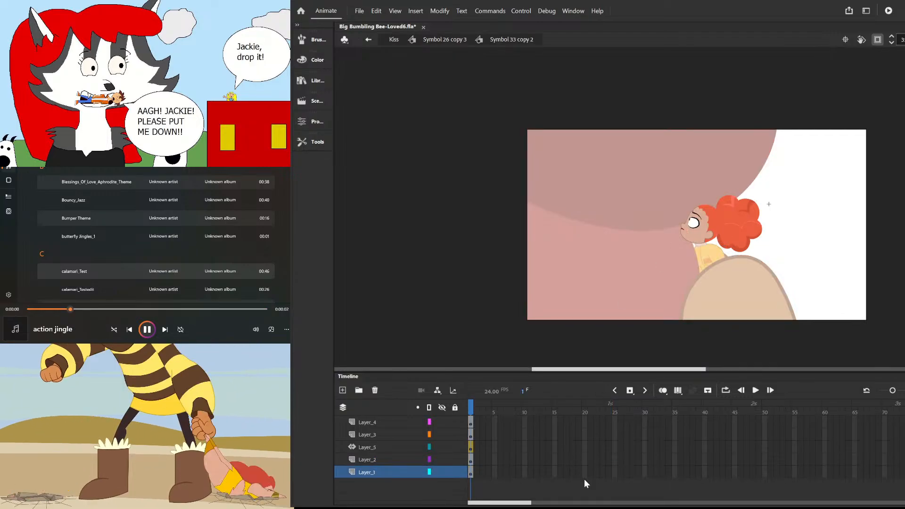
left_click_drag(585, 478, 903, 373)
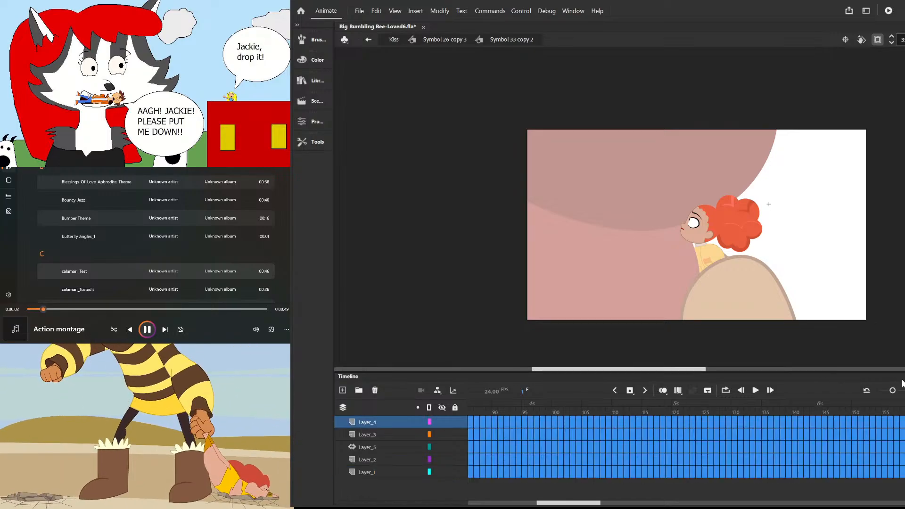
left_click(769, 204)
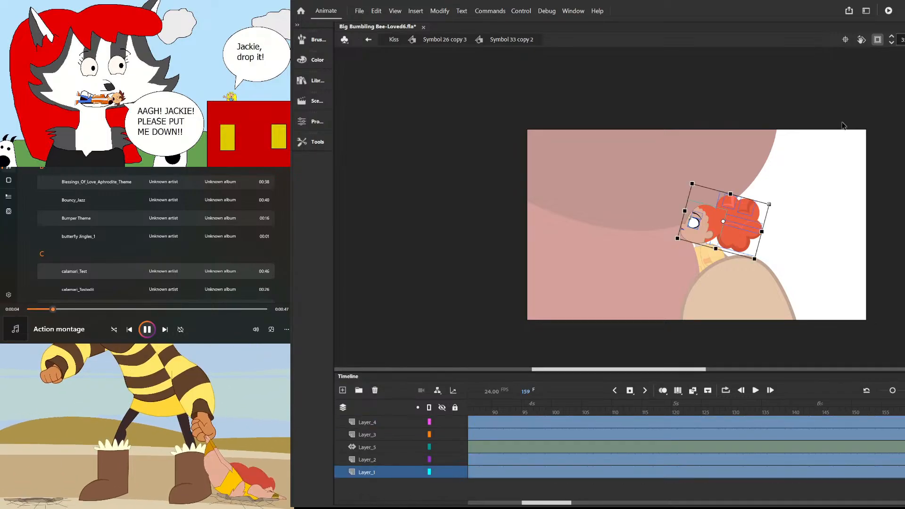
scroll(690, 217, "up", 5)
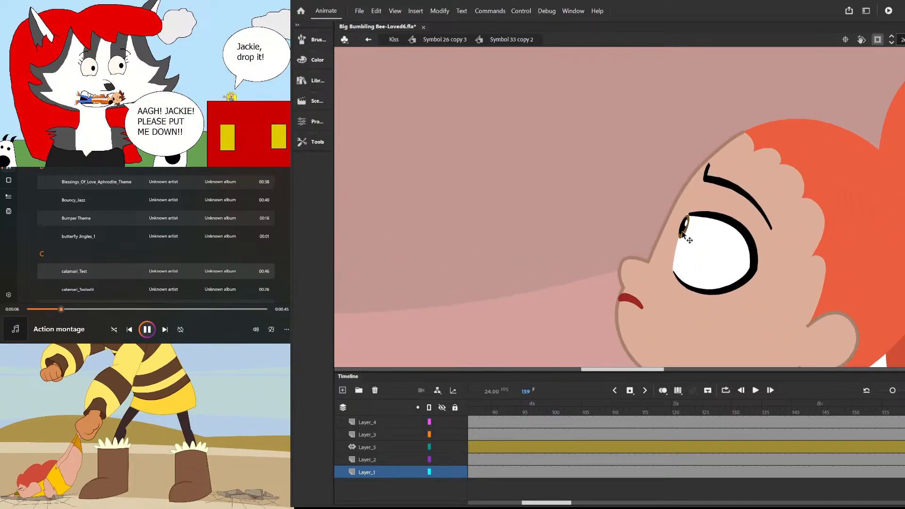
left_click(682, 227)
left_click_drag(684, 240, 687, 249)
key("ctrl+z")
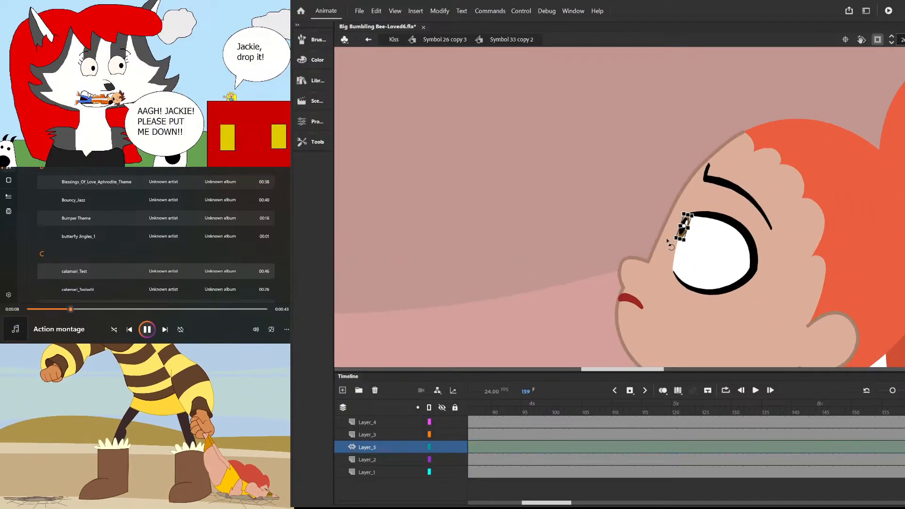
- Keyframe the pupil inside the head symbol at frame 24, then return to the close-up symbol
left_click_drag(496, 412, 380, 419)
double_click(479, 249)
scroll(500, 297, "down", 3)
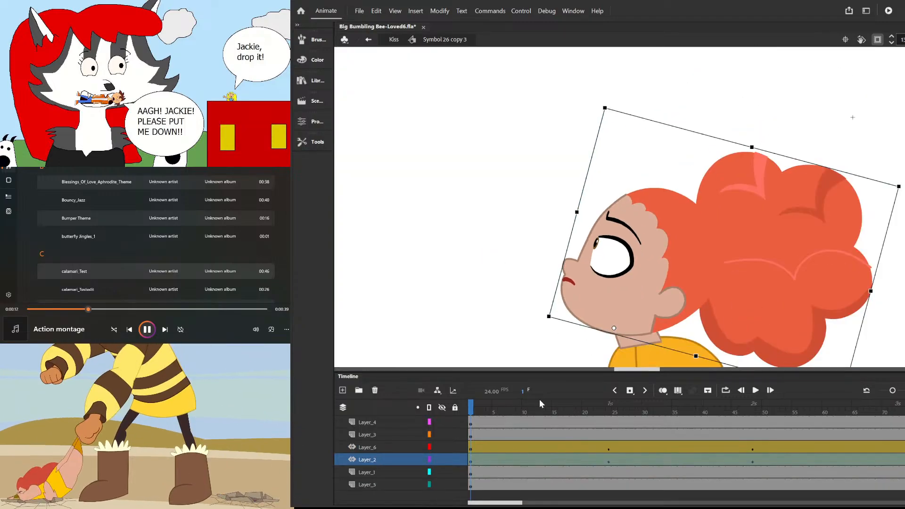
left_click(598, 409)
left_click_drag(598, 409, 609, 409)
left_click(589, 248)
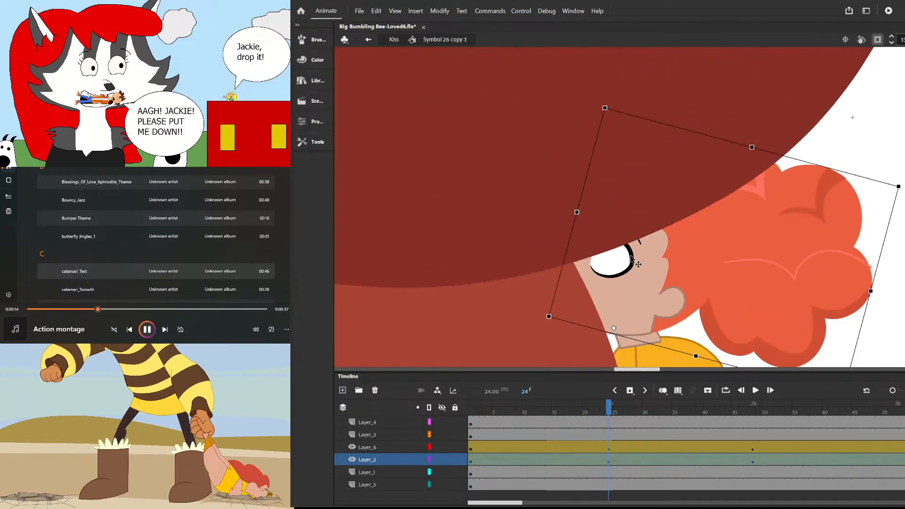
double_click(589, 248)
scroll(589, 247, "up", 3)
left_click(608, 231)
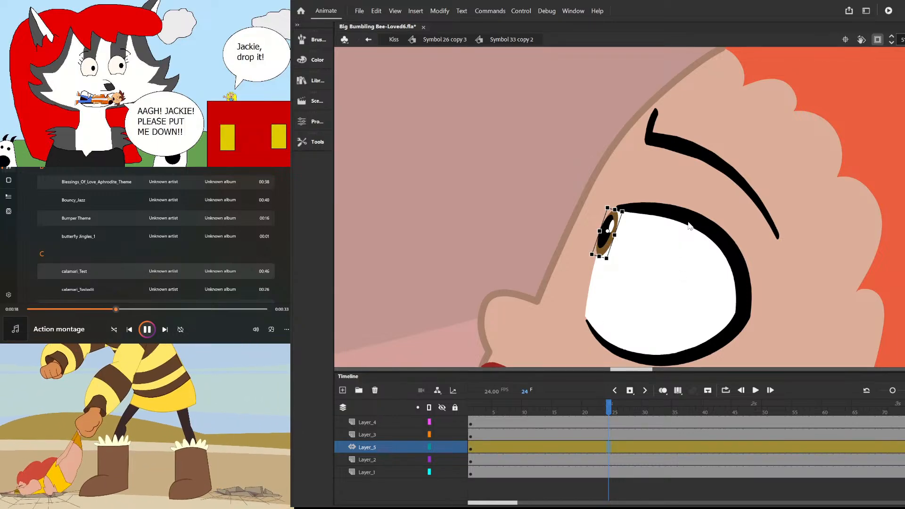
double_click(508, 182)
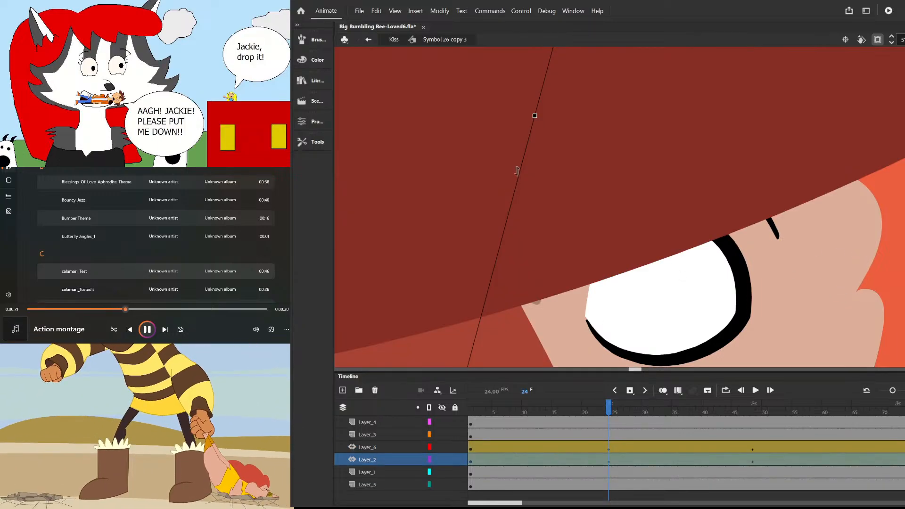
- Reopen the head symbol at frame 48 and move the pupil from the eye's front edge toward its centre
scroll(581, 218, "down", 2)
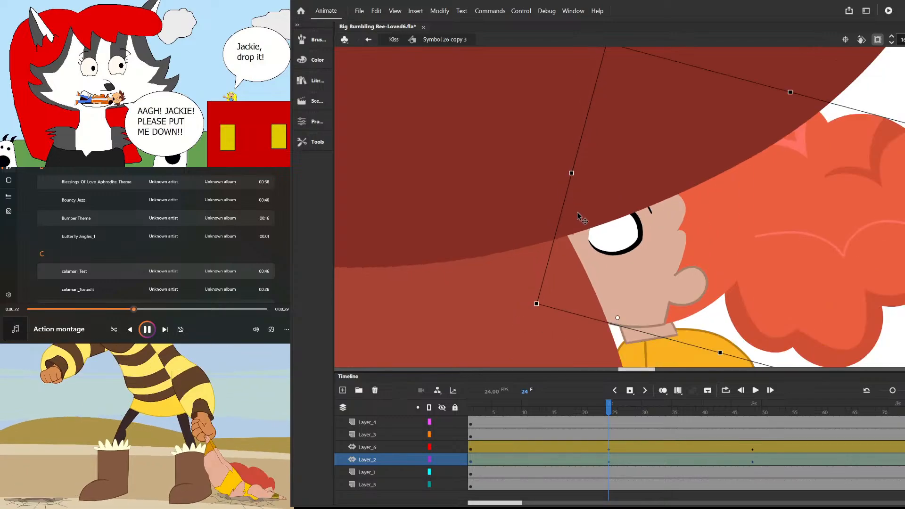
scroll(580, 220, "down", 2)
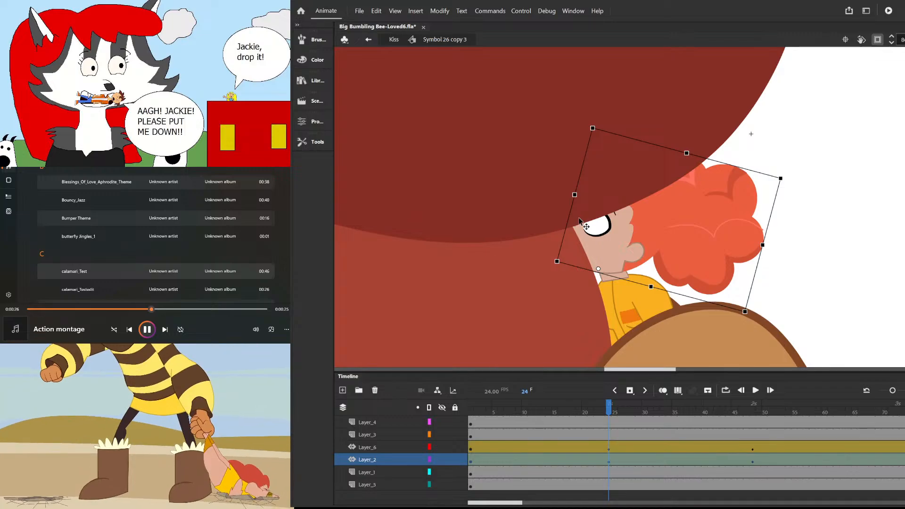
left_click_drag(609, 410, 753, 415)
left_click(601, 217)
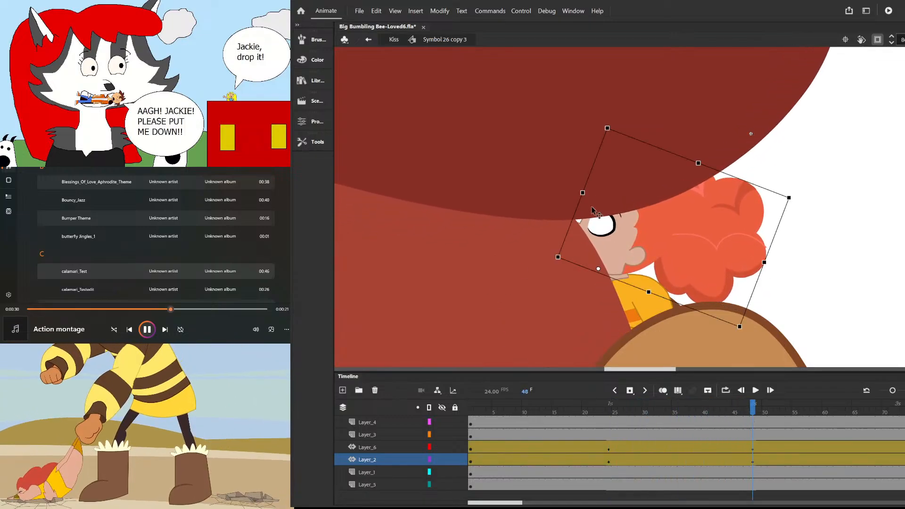
double_click(609, 240)
scroll(603, 236, "up", 5)
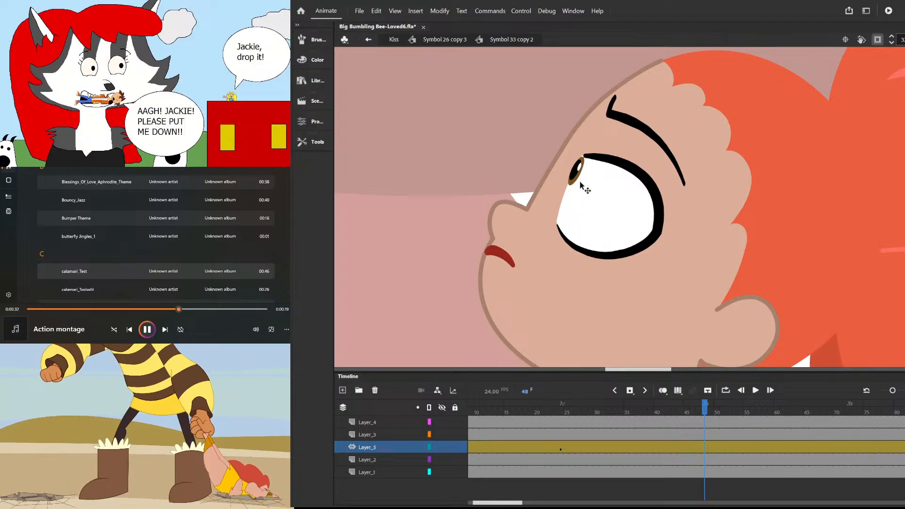
left_click(589, 194)
left_click_drag(577, 171, 614, 203)
left_click(543, 159)
scroll(627, 199, "down", 3)
scroll(584, 187, "up", 3)
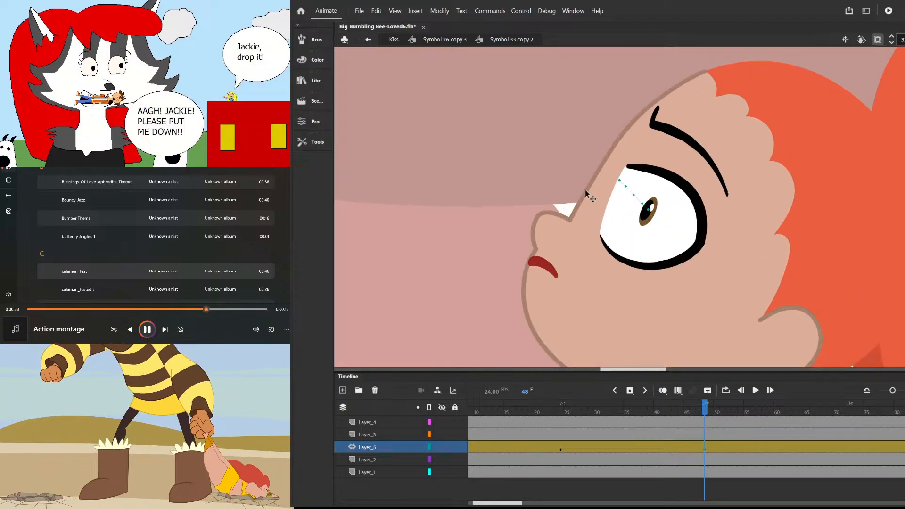
- Nudge the pupil slightly forward and up within the eye at frame 48
scroll(551, 180, "down", 2)
scroll(592, 217, "up", 4)
left_click_drag(628, 237, 598, 228)
scroll(598, 228, "down", 2)
left_click(678, 163)
key("Delete")
key("ctrl+z")
- Add eyebrow keyframes at frames 24 and 48, and rotate the eyebrow into a raised, steeper pose at frame 48
left_click(561, 425)
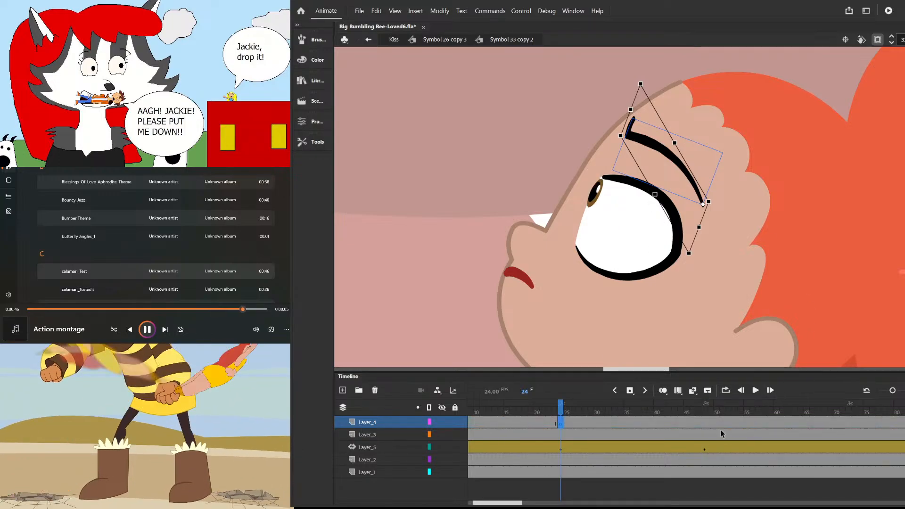
left_click(703, 419)
key("F6")
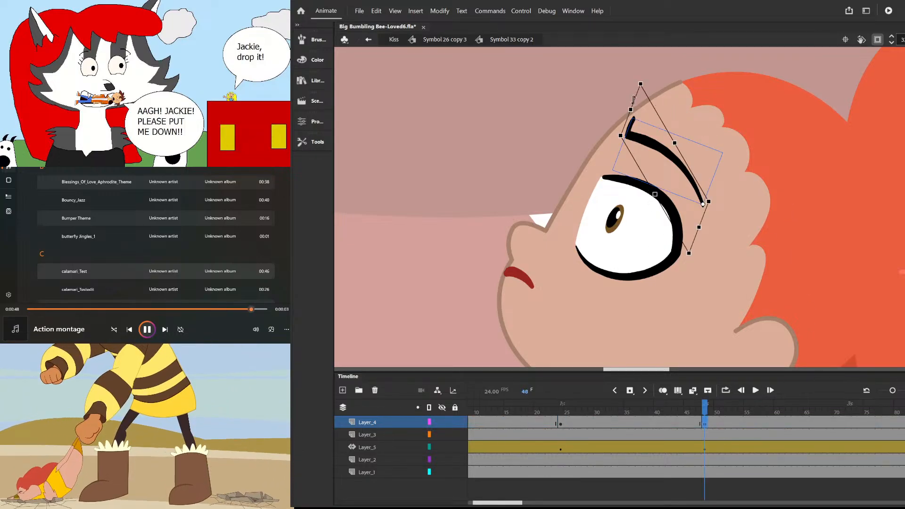
left_click_drag(643, 75, 695, 95)
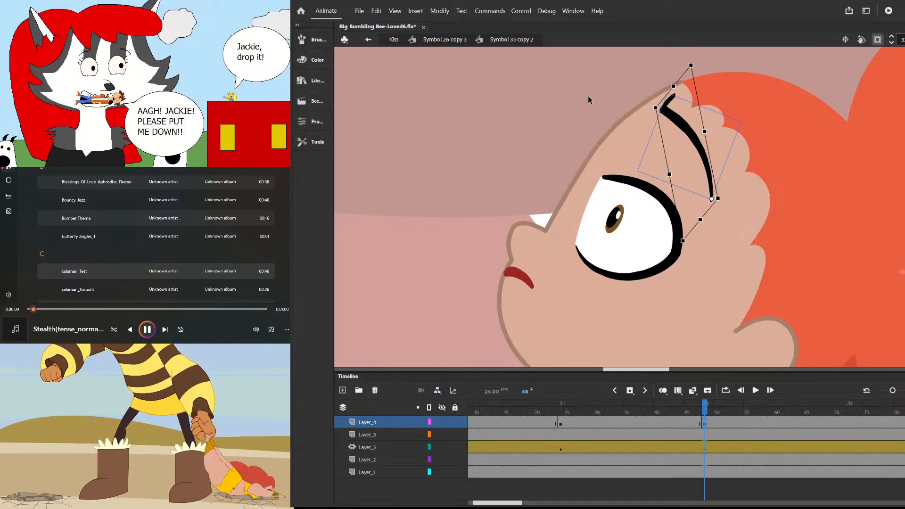
- Create a shape tween for the eyebrow between frames 24 and 48, check it, and return to the Kiss scene
left_click(566, 423)
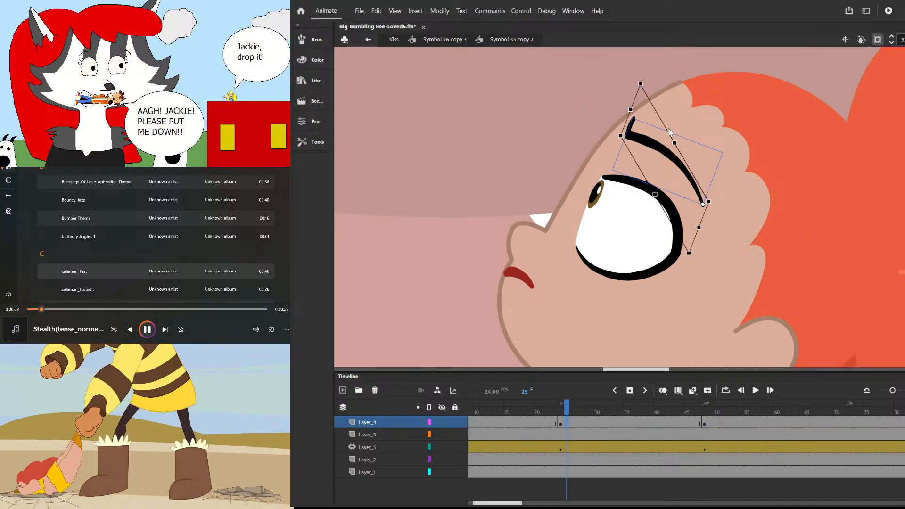
left_click(693, 391)
left_click_drag(568, 405, 706, 426)
key("ctrl+minus")
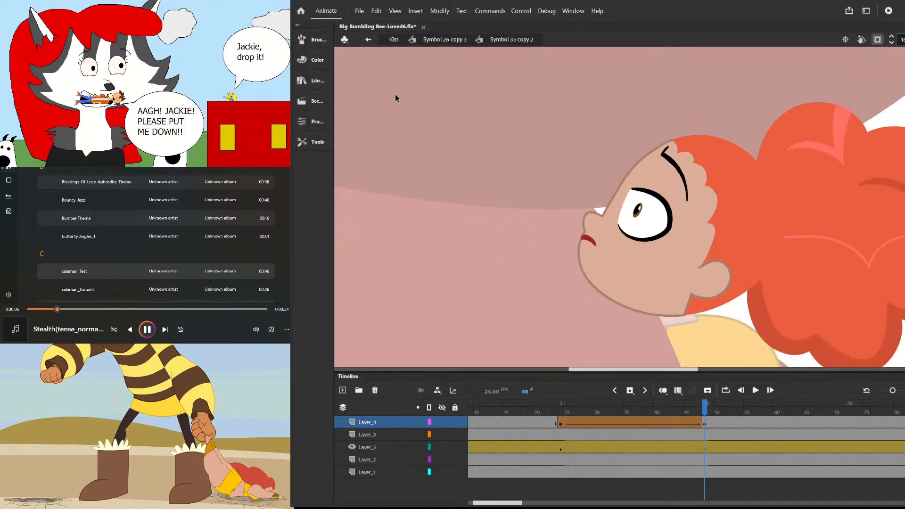
left_click(394, 42)
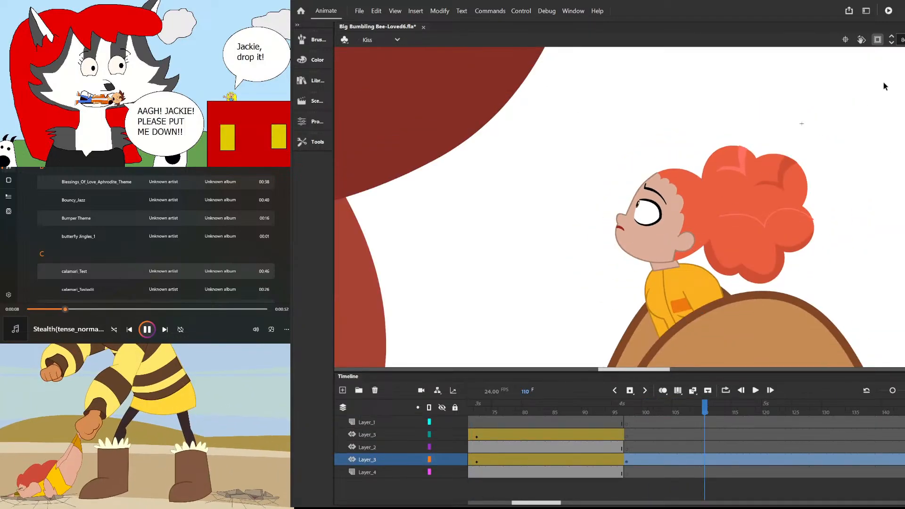
- Scrub the Kiss scene to review the motion, reopen the character-and-lips symbol, and rotate the head slightly farther back at frame 48
left_click(877, 40)
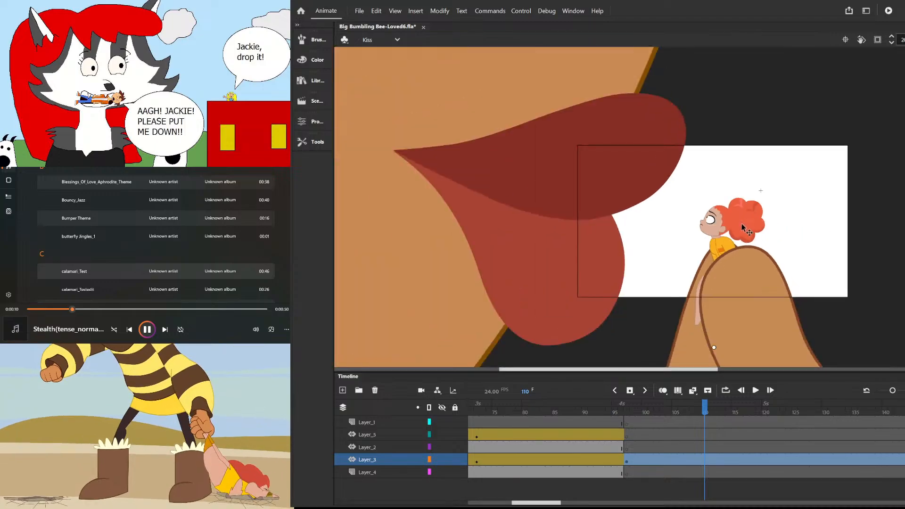
left_click(877, 40)
left_click(640, 430)
left_click_drag(640, 411, 714, 482)
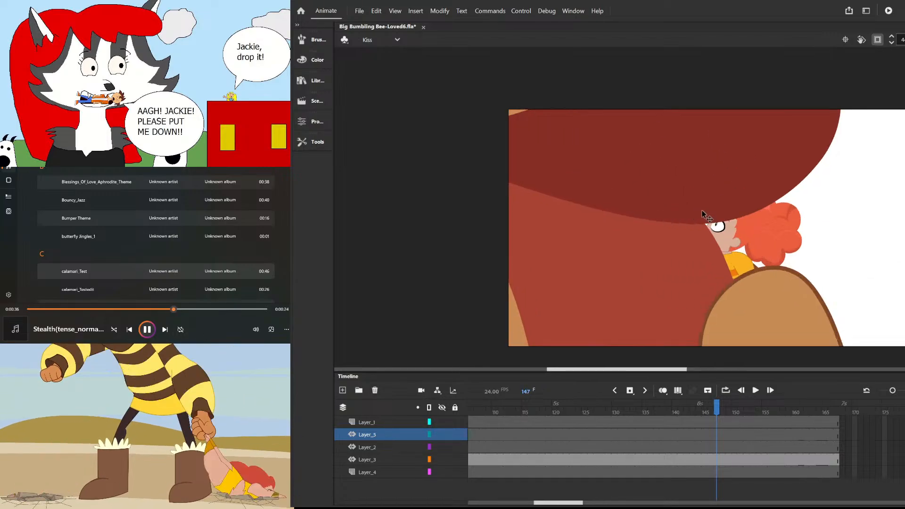
scroll(702, 210, "up", 2)
left_click(691, 207)
double_click(692, 205)
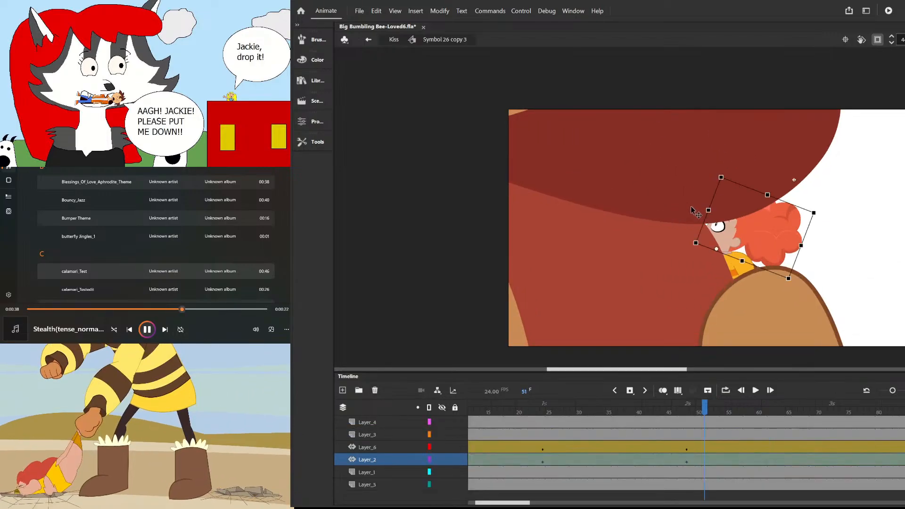
left_click(687, 411)
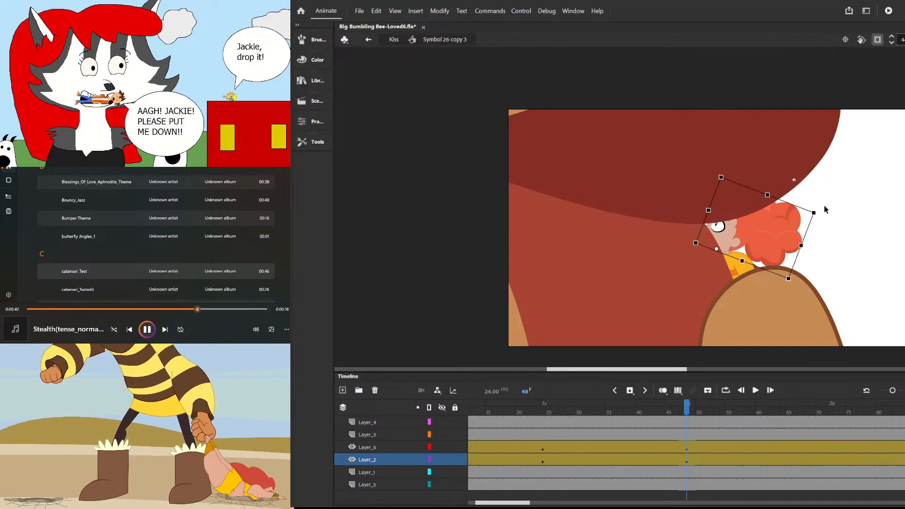
left_click_drag(825, 215, 829, 227)
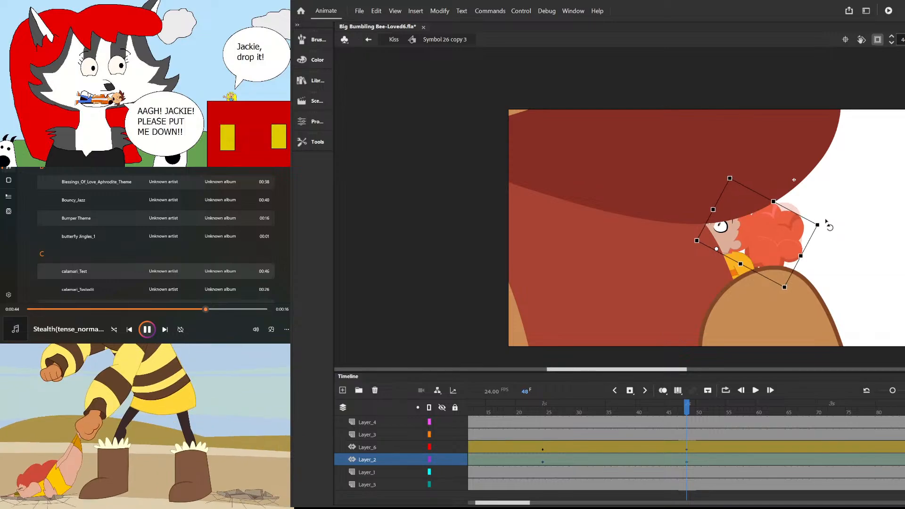
- Nudge the giant lips slightly closer to the character at frame 48 and scrub the timeline to check the press
left_click(633, 230)
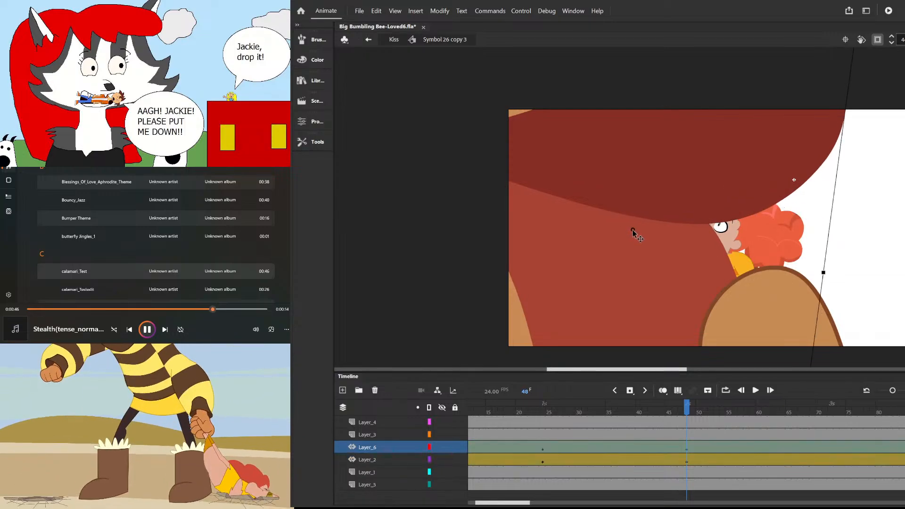
key("ctrl+2")
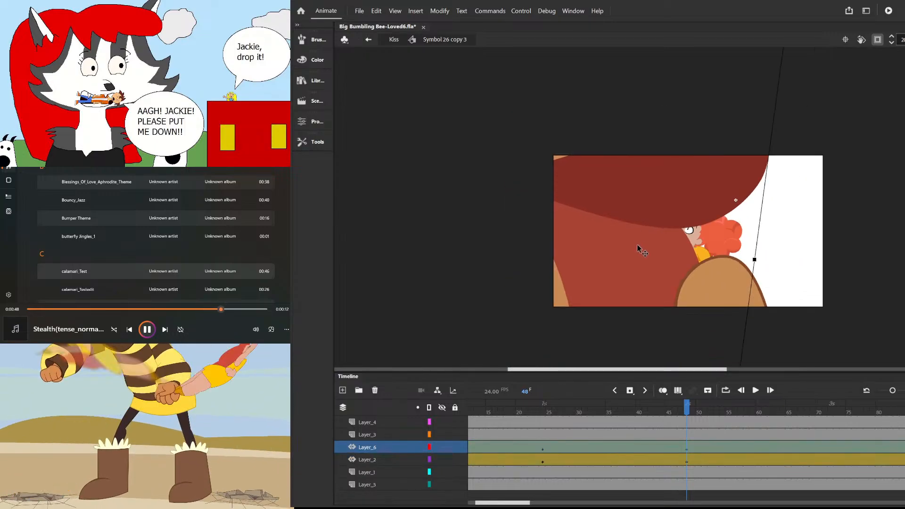
left_click_drag(675, 406, 753, 446)
- Open the head symbol and turn the hair into its own motion-tweened layer with a keyframe at frame 24
left_click(308, 142)
left_click(346, 154)
double_click(720, 242)
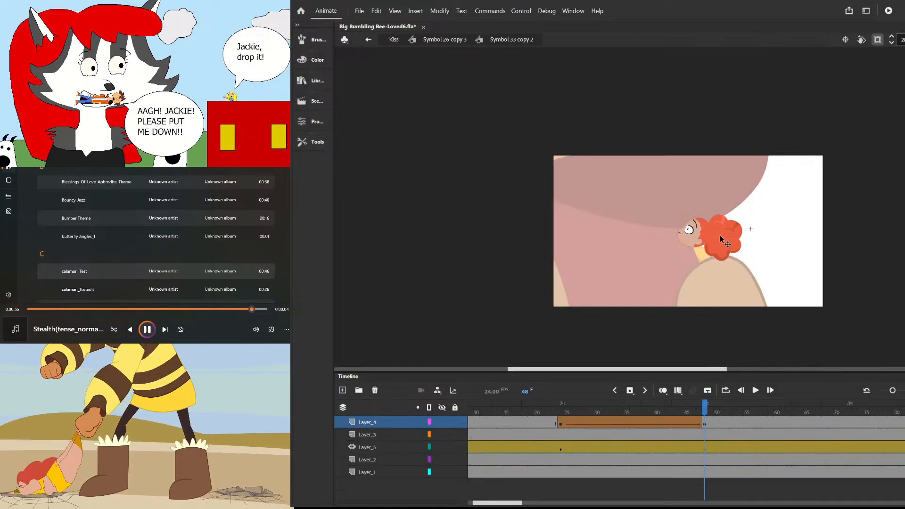
left_click(724, 243)
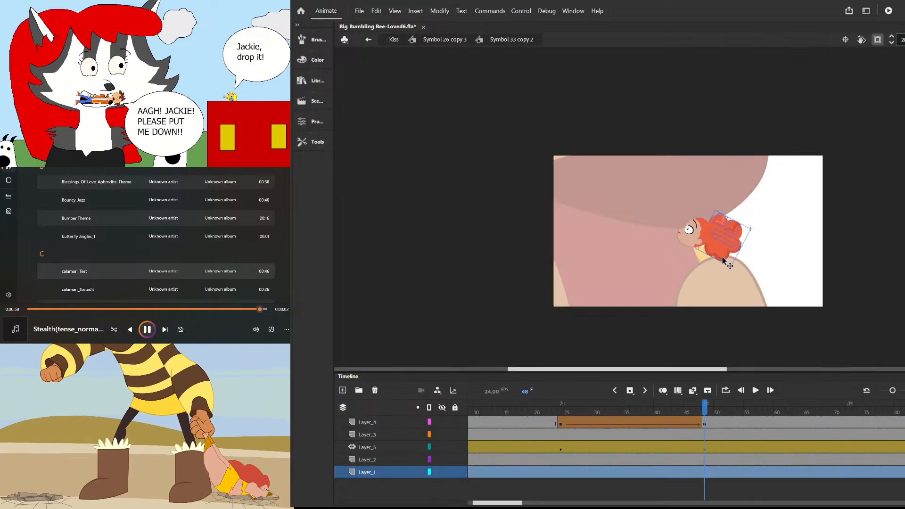
scroll(768, 188, "up", 2)
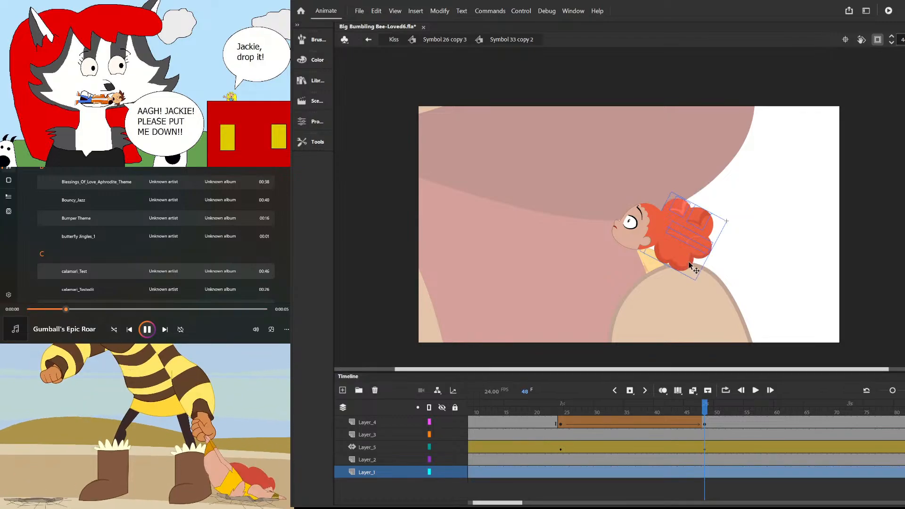
scroll(688, 258, "up", 2)
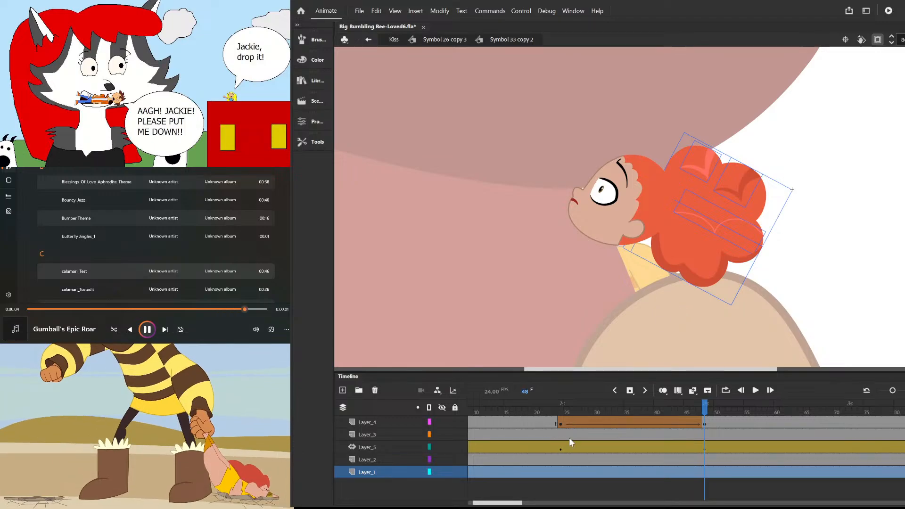
left_click(689, 308)
left_click(606, 481)
left_click(607, 474)
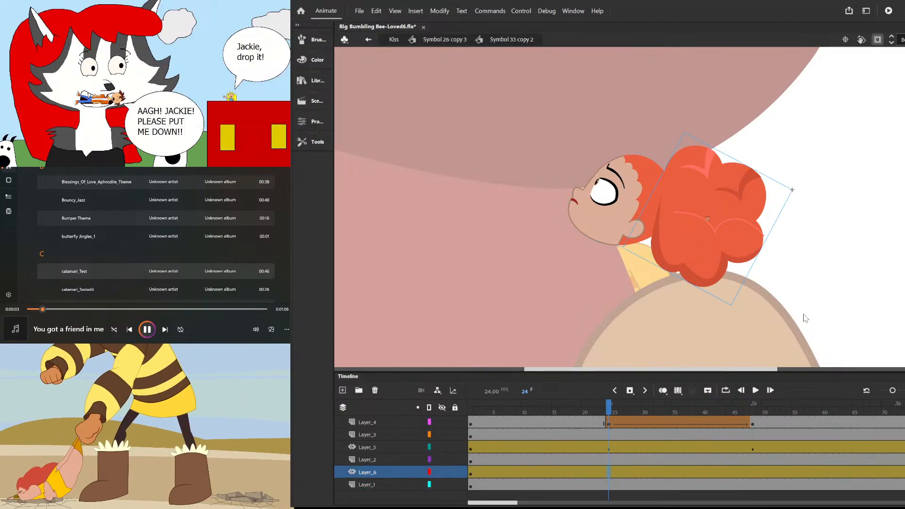
- Skew the back of the hair downward at frame 48, return to the parent symbol and scrub to check it
left_click(754, 476)
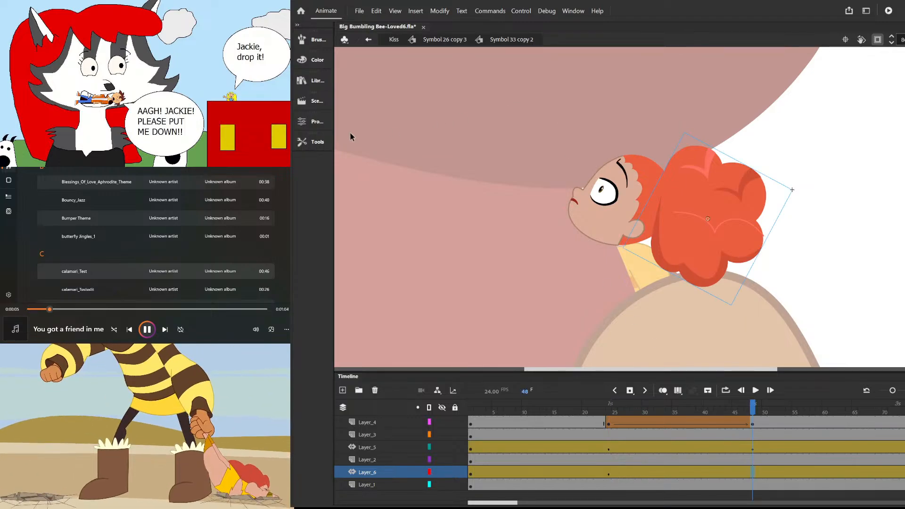
key("q")
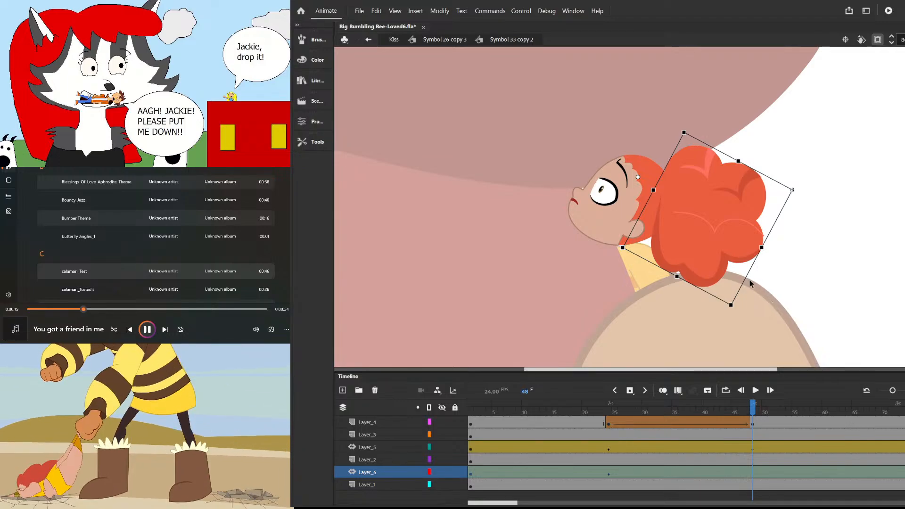
left_click_drag(745, 283, 735, 298)
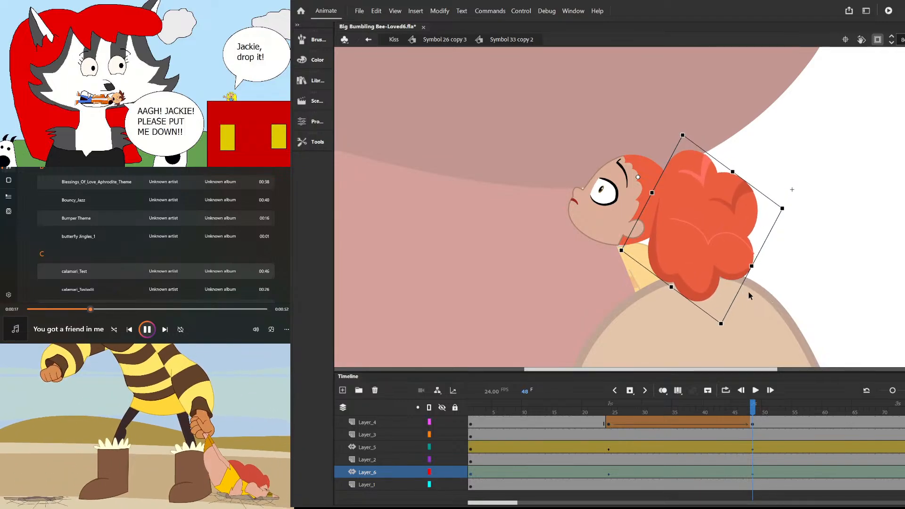
double_click(818, 273)
scroll(764, 241, "down", 2)
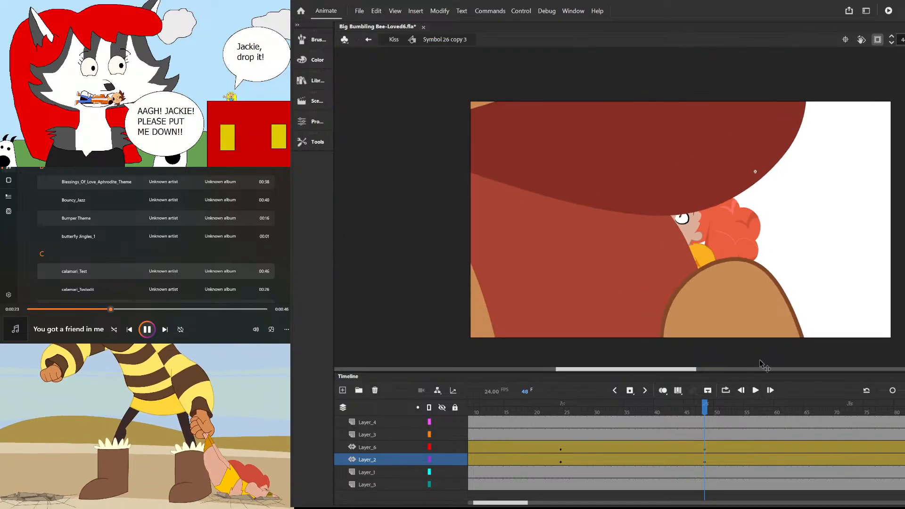
left_click_drag(711, 411, 707, 459)
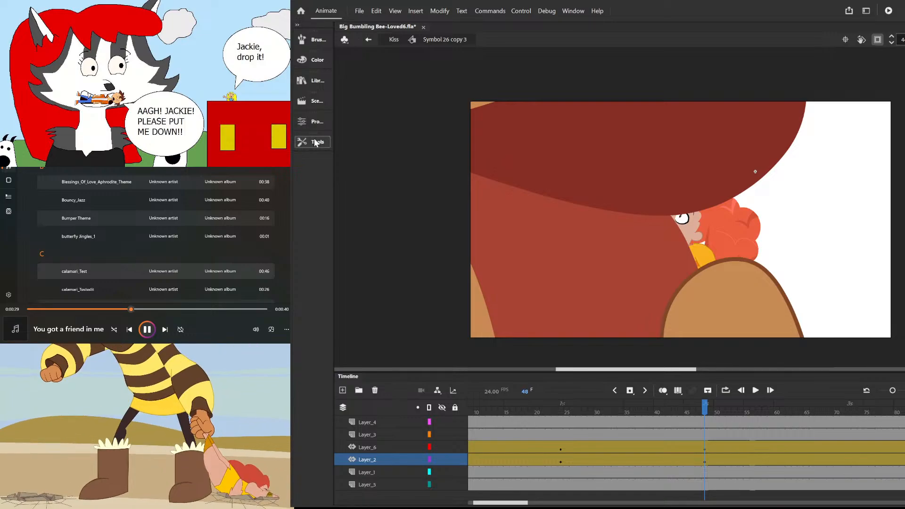
- Open the lips symbol at frame 48, including artwork beyond the stage, and pull the lower lip's bottom and front edges inward
double_click(632, 268)
scroll(642, 192, "down", 2)
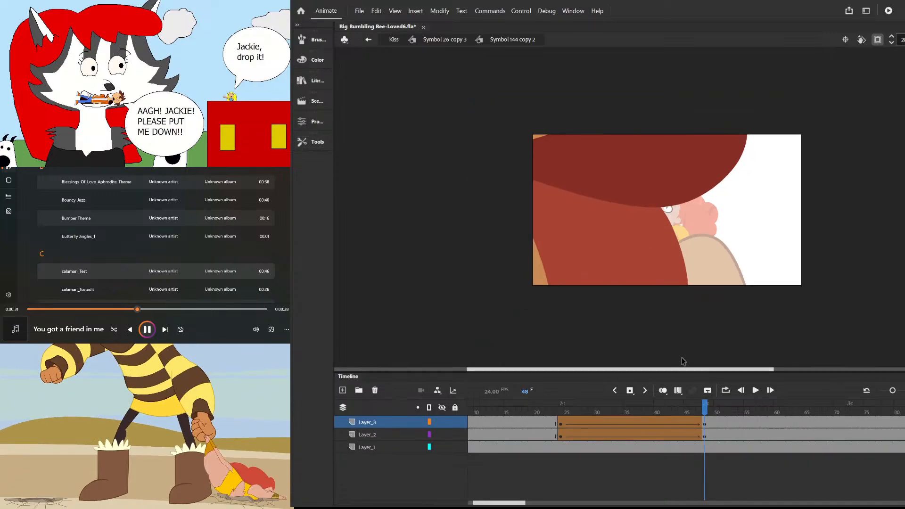
left_click(879, 39)
scroll(750, 129, "down", 2)
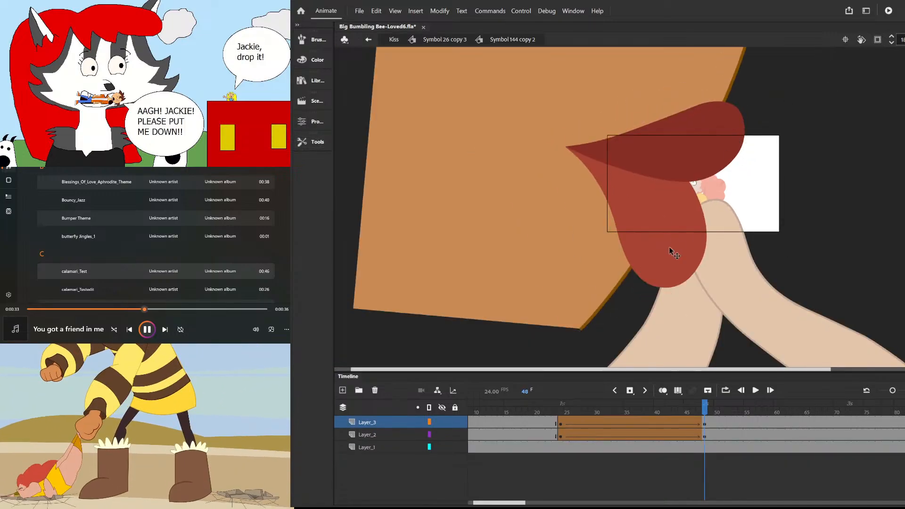
scroll(654, 285, "up", 2)
mouse_move(653, 288)
left_mouse_down()
mouse_move(643, 289)
mouse_move(648, 275)
left_mouse_up()
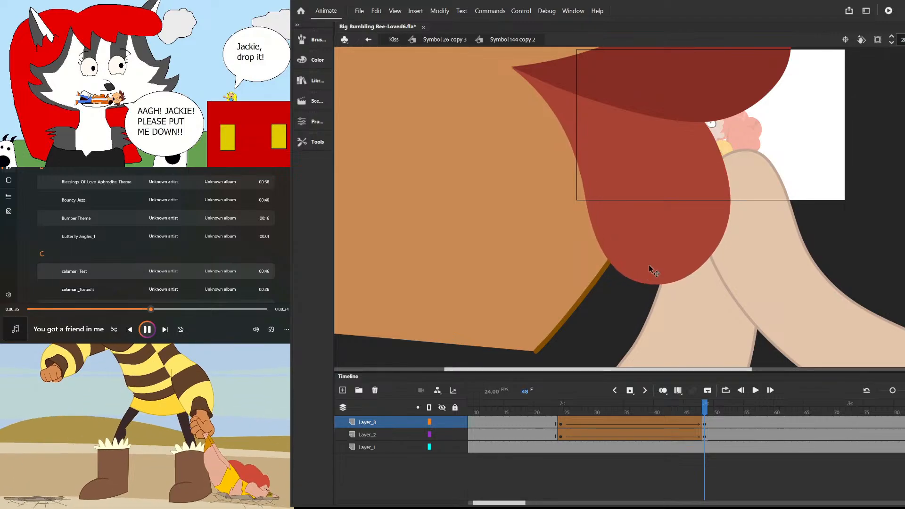
left_click_drag(720, 245, 707, 221)
- Reshape the upper lip at frame 48, pulling its front curve inward and its underside slightly upward
left_click_drag(635, 111, 648, 117)
scroll(680, 168, "down", 2)
left_click_drag(738, 80, 632, 106)
scroll(613, 111, "up", 4)
left_click_drag(626, 174, 625, 160)
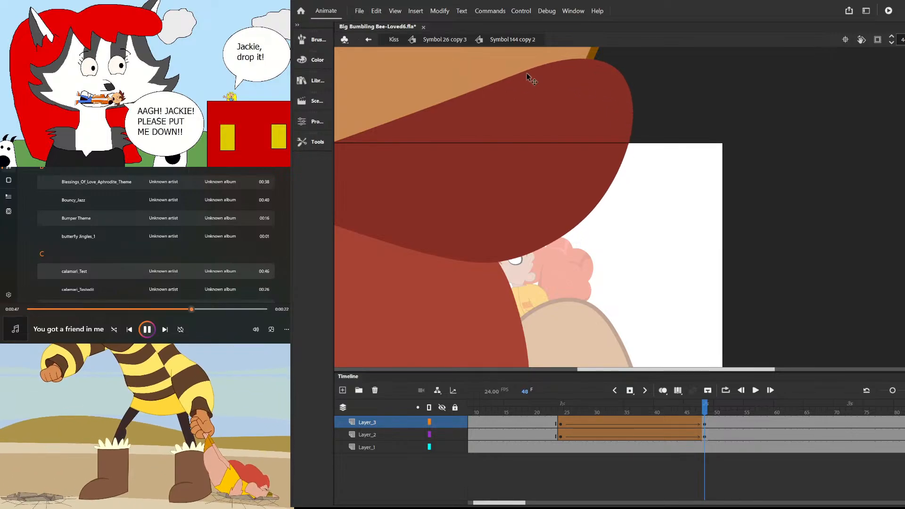
left_click_drag(587, 60, 578, 60)
left_click_drag(625, 99, 624, 96)
left_click_drag(627, 128, 622, 127)
left_click_drag(597, 198, 597, 190)
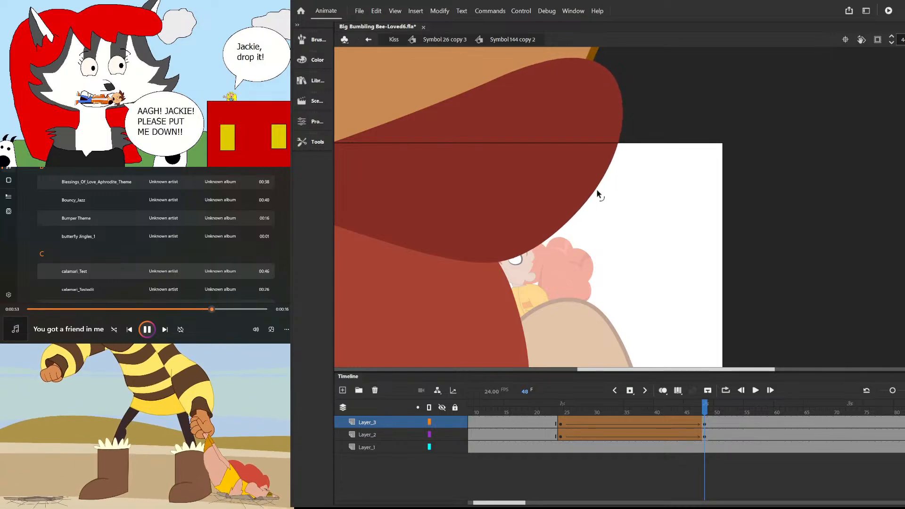
left_click_drag(537, 249, 537, 241)
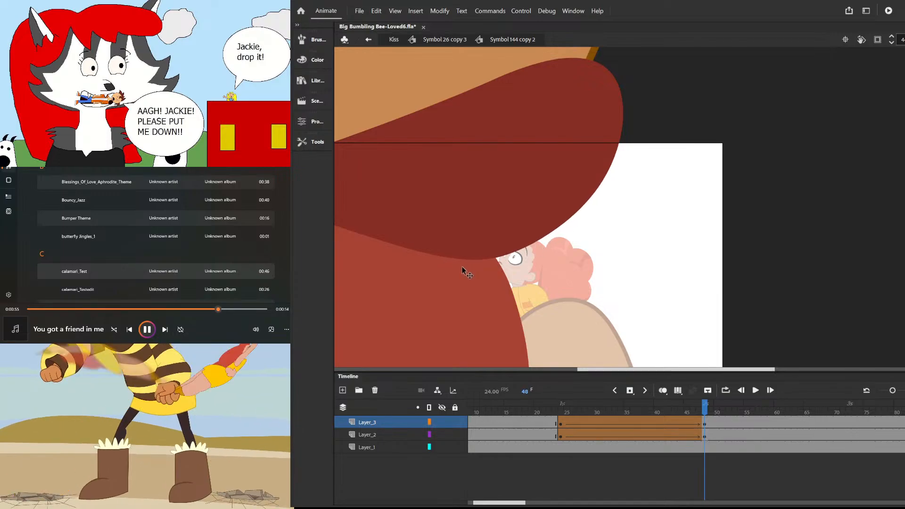
left_click_drag(462, 259, 465, 259)
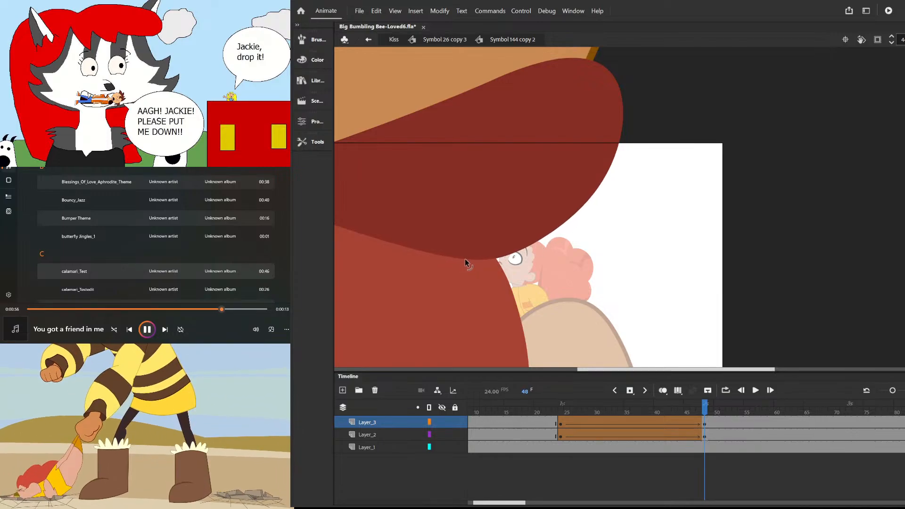
- Adjust the lower lip's upper front curve inside its drawing object, return to the parent symbol and scrub the clipped stage view
double_click(497, 270)
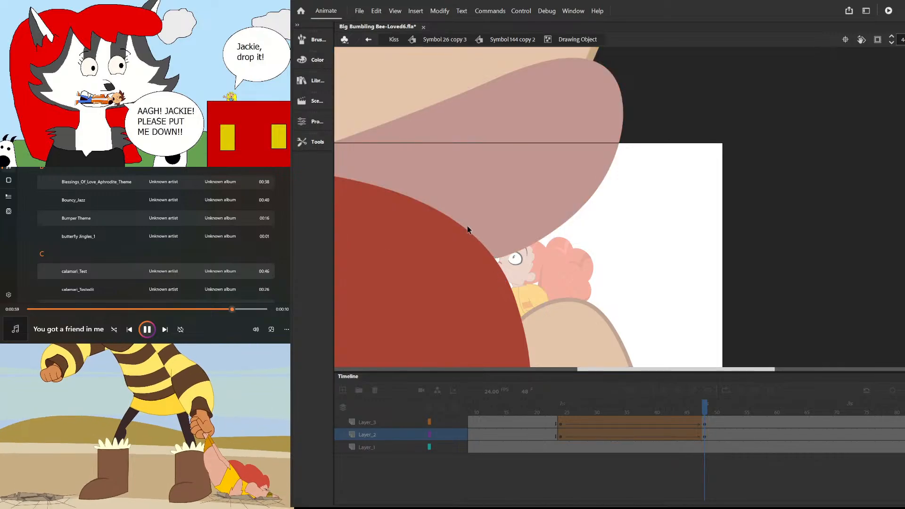
left_click_drag(466, 229, 475, 236)
double_click(603, 230)
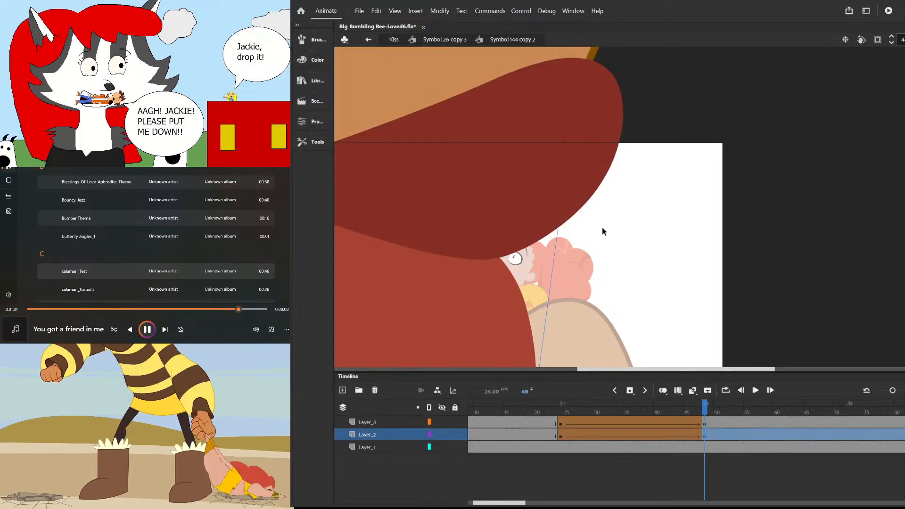
scroll(557, 227, "down", 2)
double_click(626, 207)
scroll(608, 189, "down", 2)
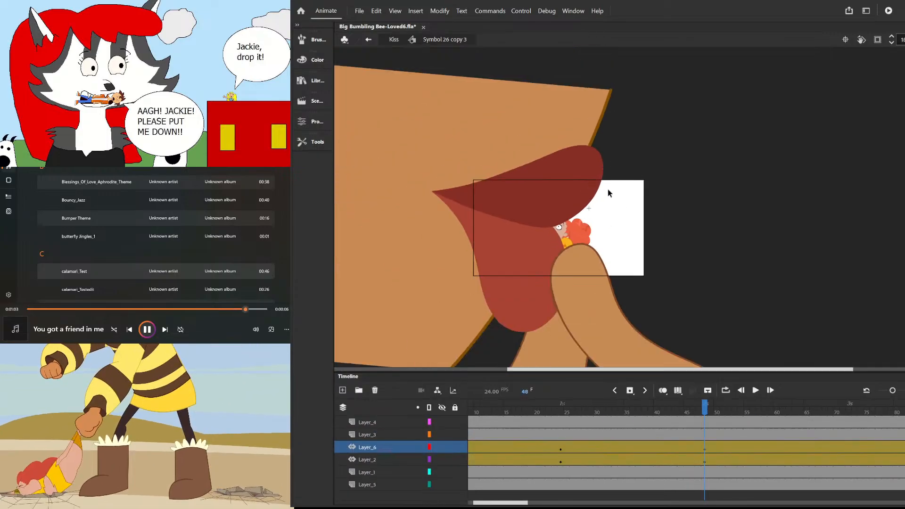
left_click(879, 41)
scroll(538, 204, "up", 2)
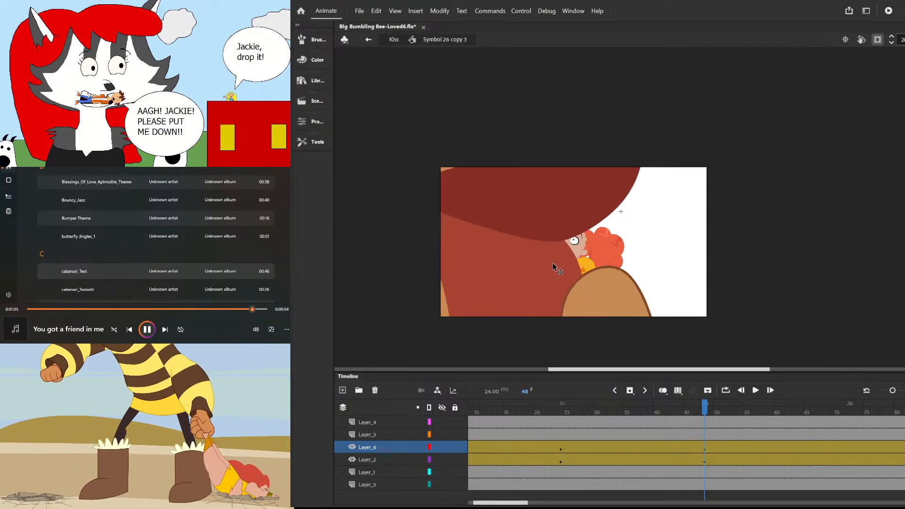
left_click_drag(701, 407, 659, 450)
left_click_drag(703, 460, 754, 462)
- Create motion tweens for the front finger and back finger layers, and select the body layer at frame 1
left_click(581, 295)
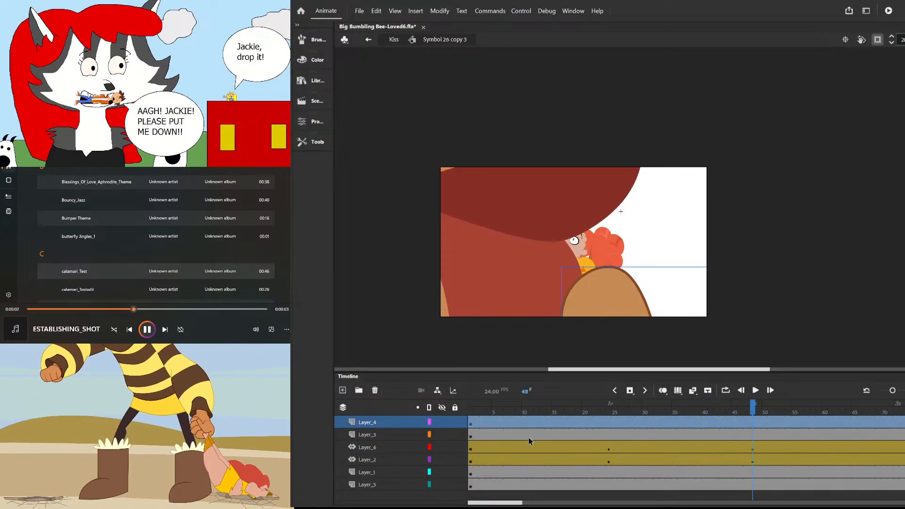
left_click(494, 424)
left_click(552, 124)
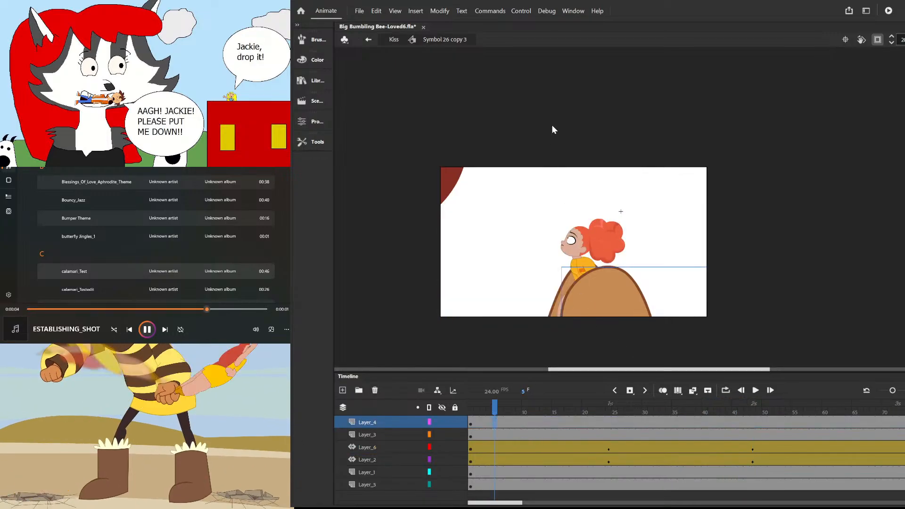
left_click(586, 241)
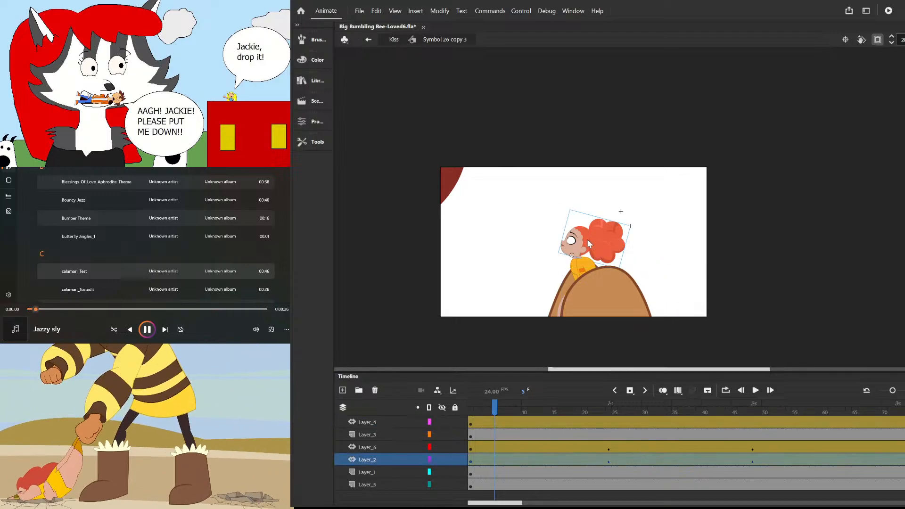
left_click(482, 479)
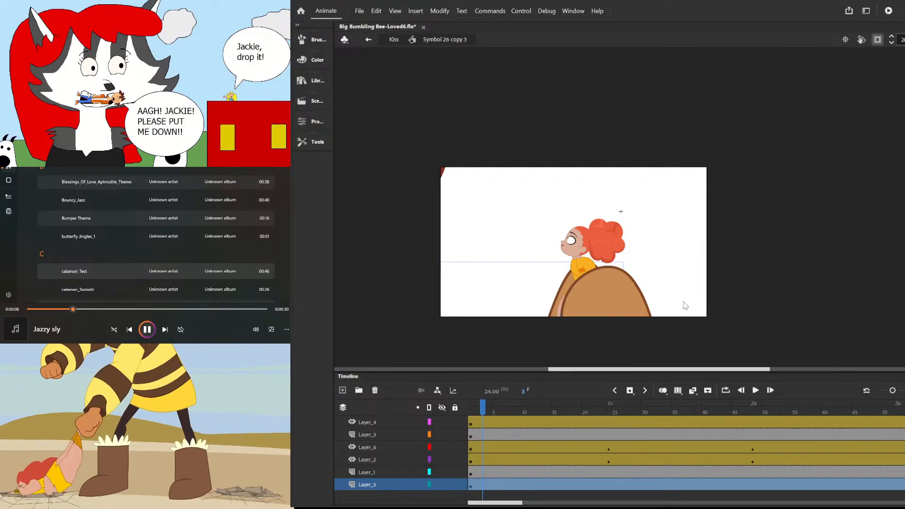
left_click(470, 473)
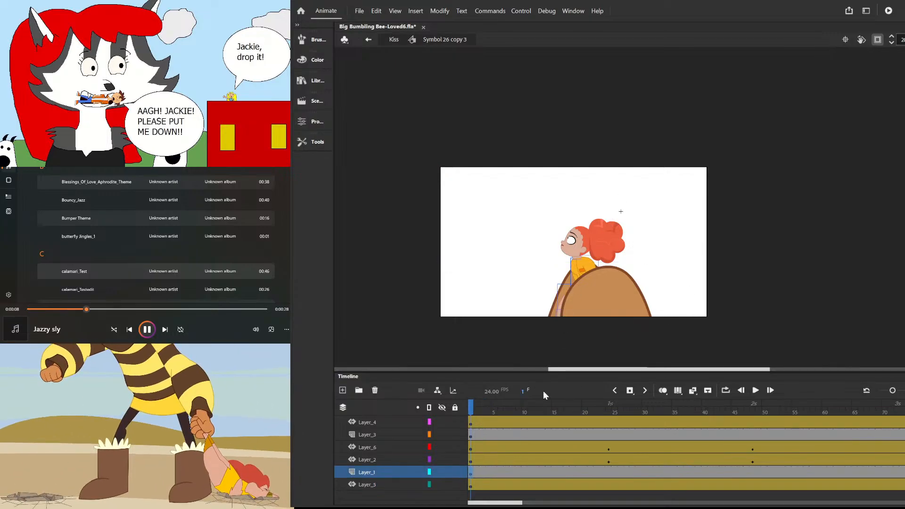
- Insert keyframes at frames 24 and 48 on Layer_4, Layer_3, Layer_1 and Layer_5
left_click(682, 320)
left_click(472, 436)
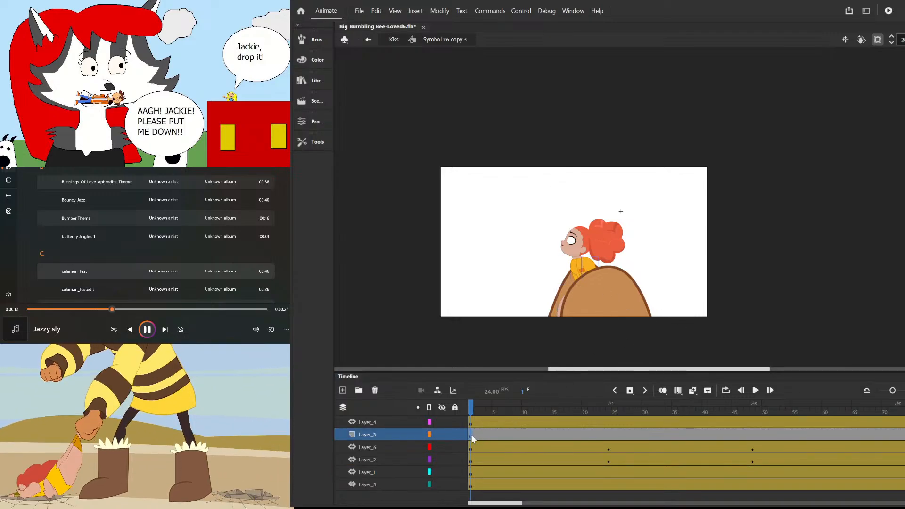
left_click(686, 313)
left_click(609, 419)
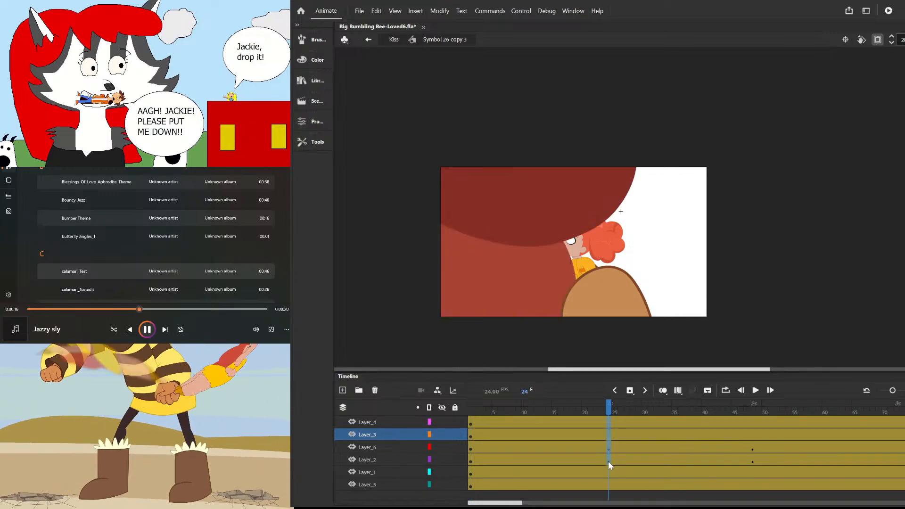
left_click(608, 486)
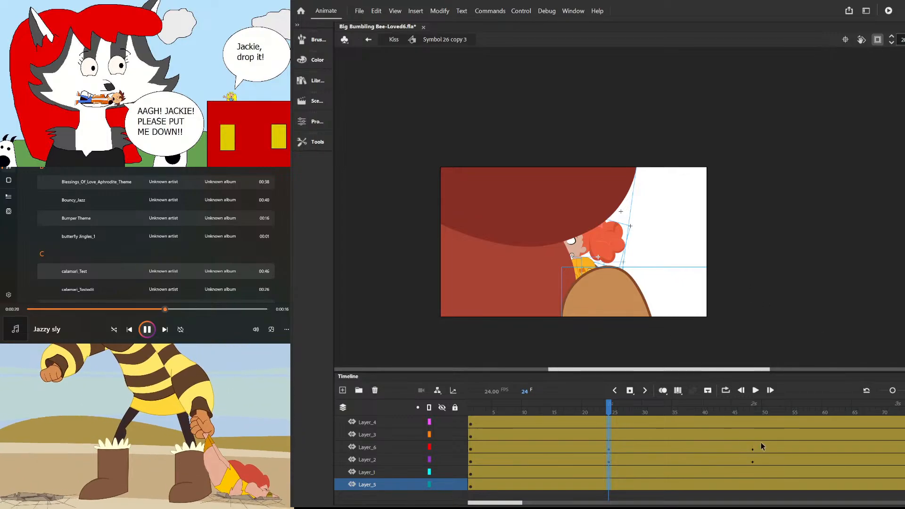
left_click(754, 416)
left_click(754, 485)
left_click_drag(753, 406, 756, 430)
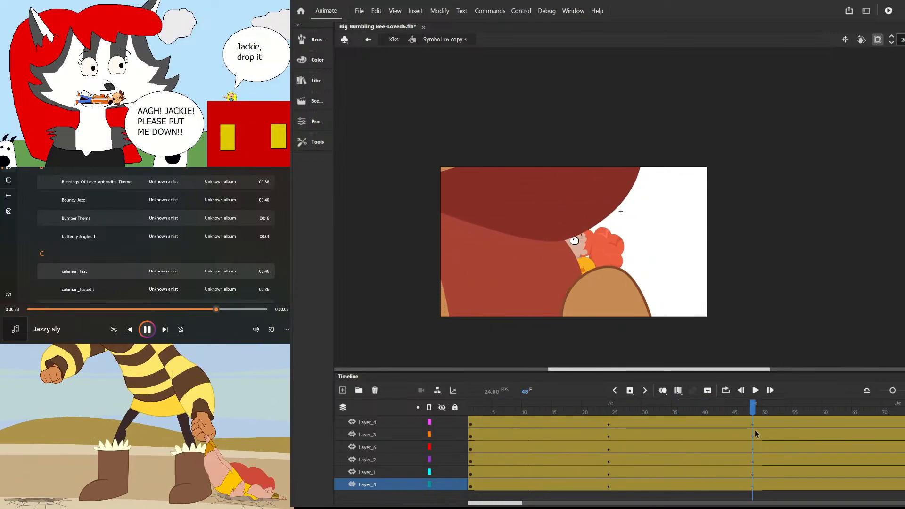
- Shift the lips, the girl and the brown mounds slightly to the right at frame 48
left_click(628, 252)
left_click_drag(582, 180, 586, 181)
left_click_drag(752, 405, 754, 452)
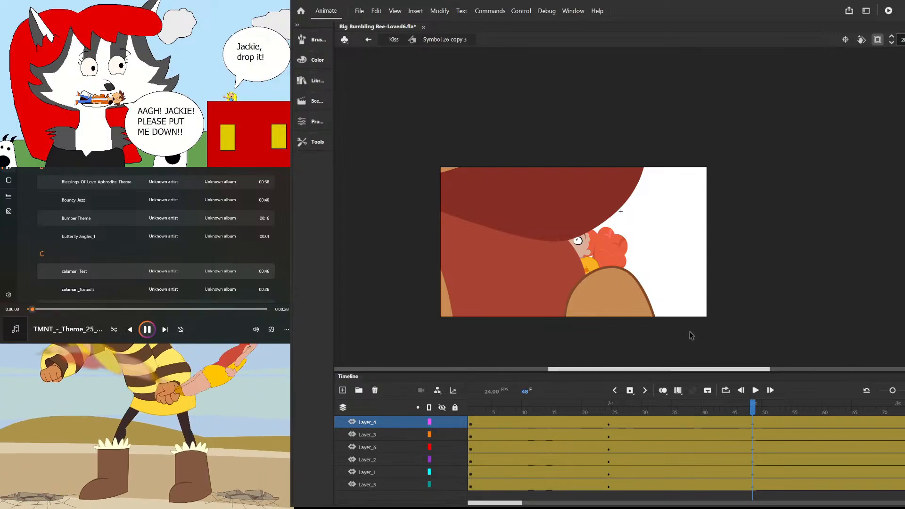
- Inside the lips symbol, narrow the large lips horizontally at frame 48 and return to Symbol 26 copy 3
double_click(505, 219)
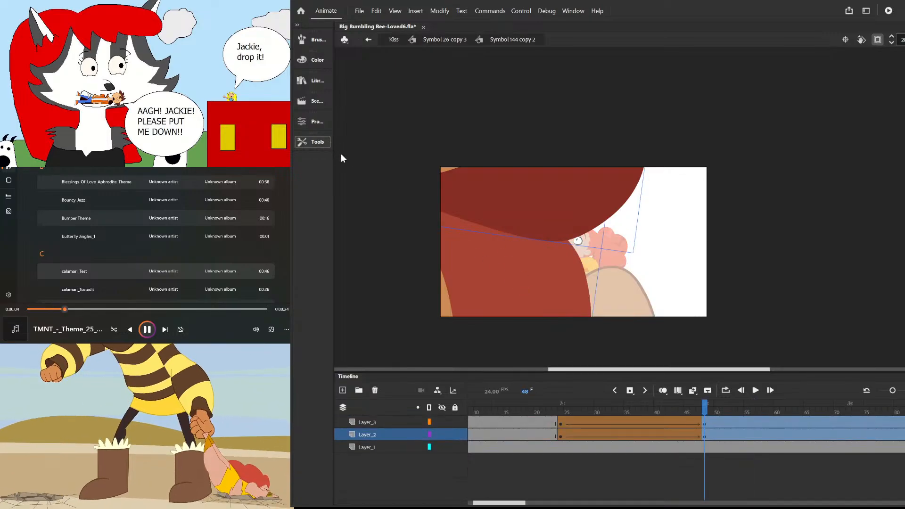
key("q")
left_click_drag(501, 250, 547, 244)
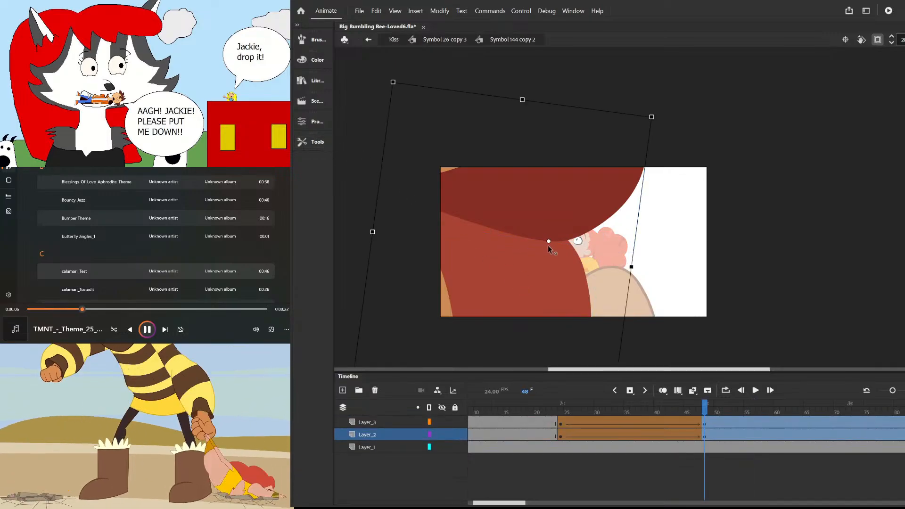
left_click_drag(372, 232, 424, 239)
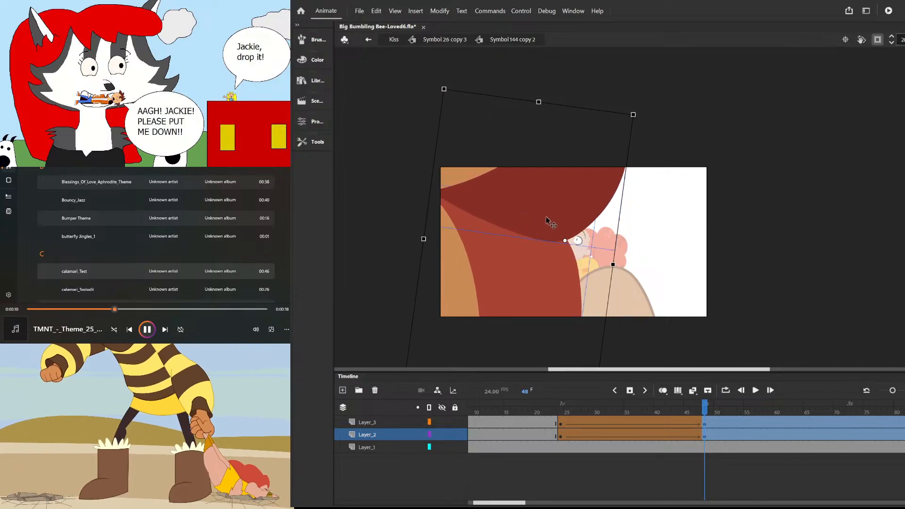
left_click_drag(546, 217, 548, 218)
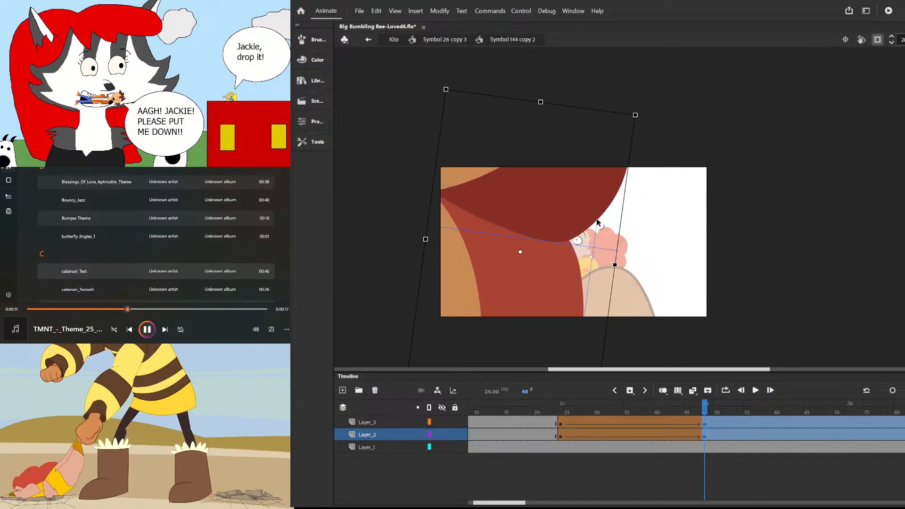
double_click(666, 224)
mouse_move(700, 409)
left_mouse_down()
mouse_move(473, 380)
mouse_move(713, 415)
left_mouse_up()
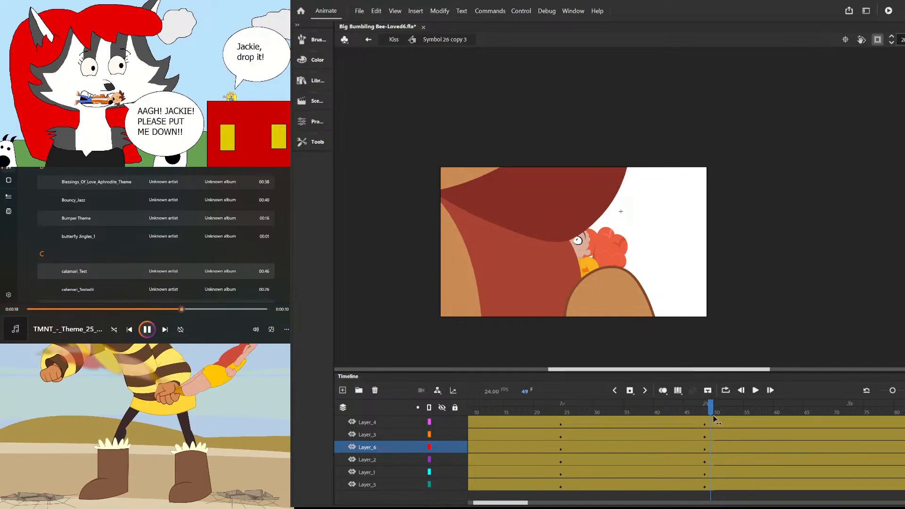
- Move the large lips on Layer_6 slightly right and up at frame 37 as an in-between pose
left_click_drag(715, 420, 688, 471)
left_click_drag(576, 211, 583, 209)
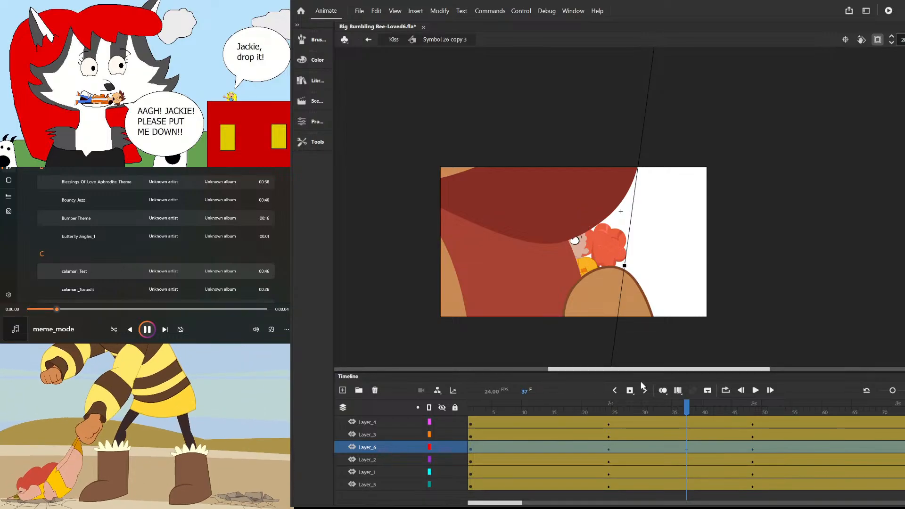
left_click(627, 414)
left_click_drag(629, 415, 754, 437)
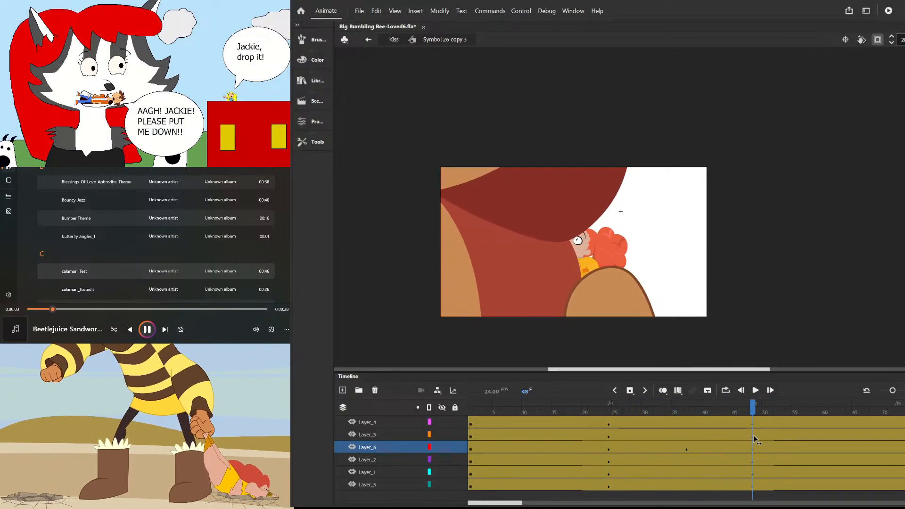
- Examine the girl's face at frame 48 and scrub through the lips' approach and contact
left_click(573, 251)
scroll(632, 258, "up", 2)
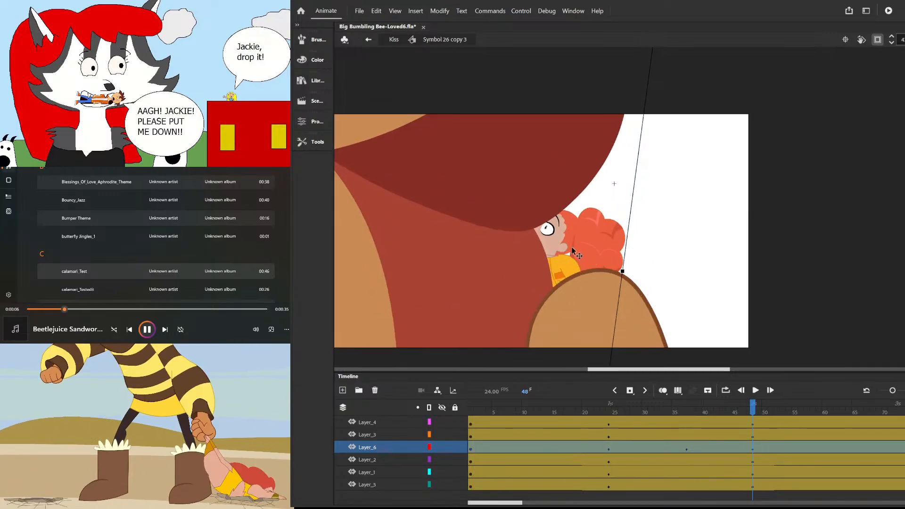
left_click(558, 238)
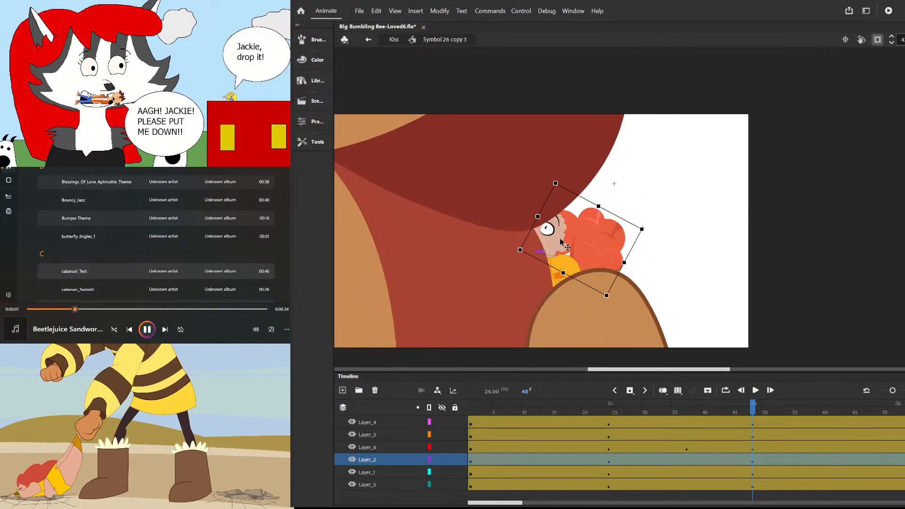
scroll(581, 283, "down", 2)
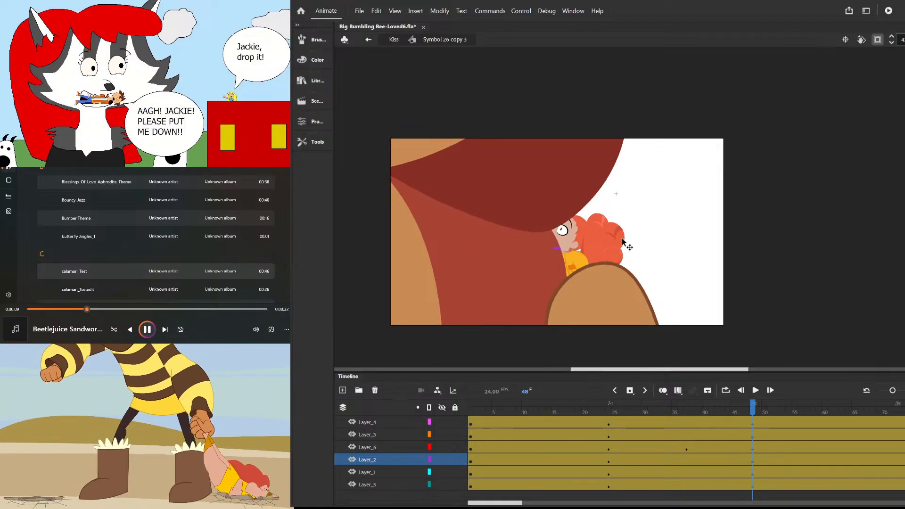
left_click_drag(708, 428, 588, 429)
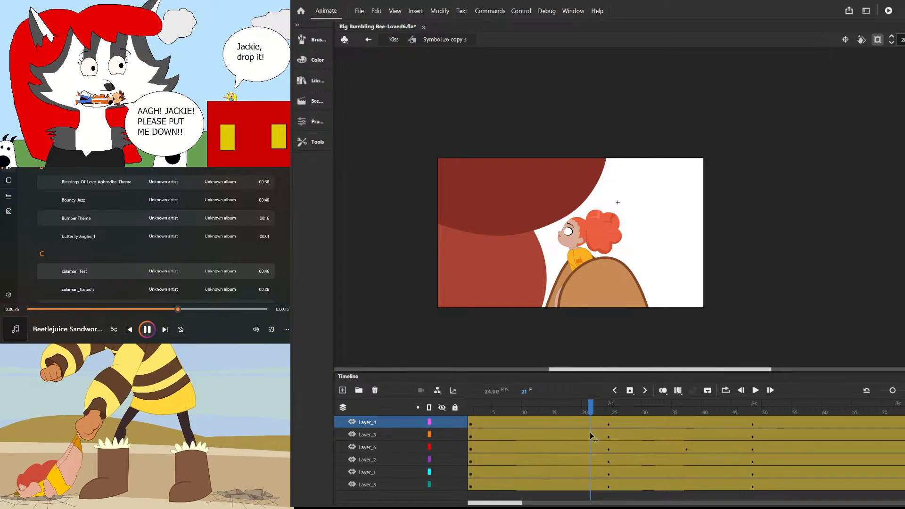
left_click_drag(591, 435, 687, 491)
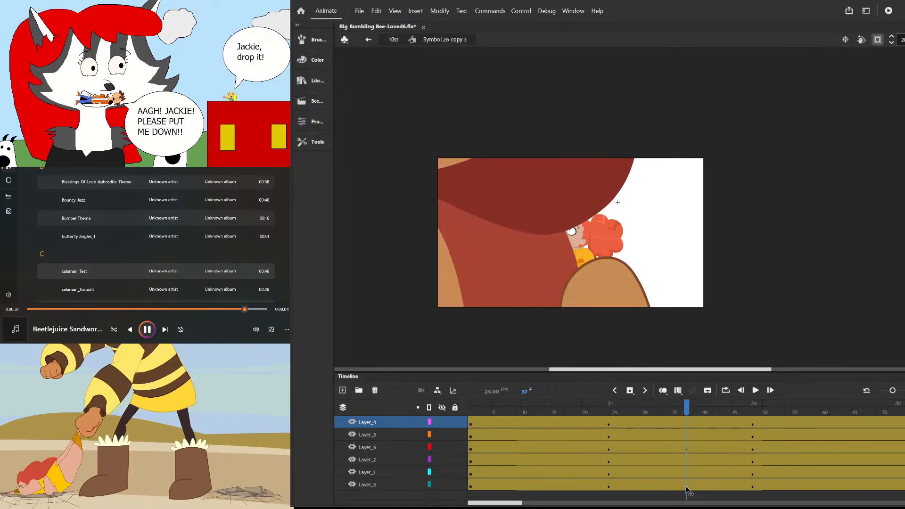
- Move the in-between keyframe on Layer_6 to frame 36
left_click(687, 448)
left_click(680, 447)
left_click_drag(661, 430, 681, 448)
left_click(552, 283)
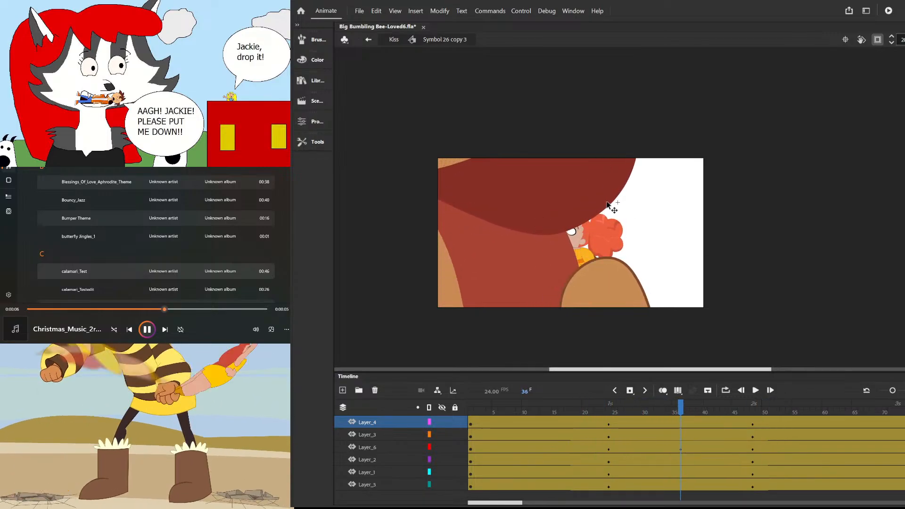
- Select the girl and the brown mounds together at frame 36 and try moving them away from the lips
scroll(593, 198, "up", 2)
left_click(592, 197)
left_click(594, 198)
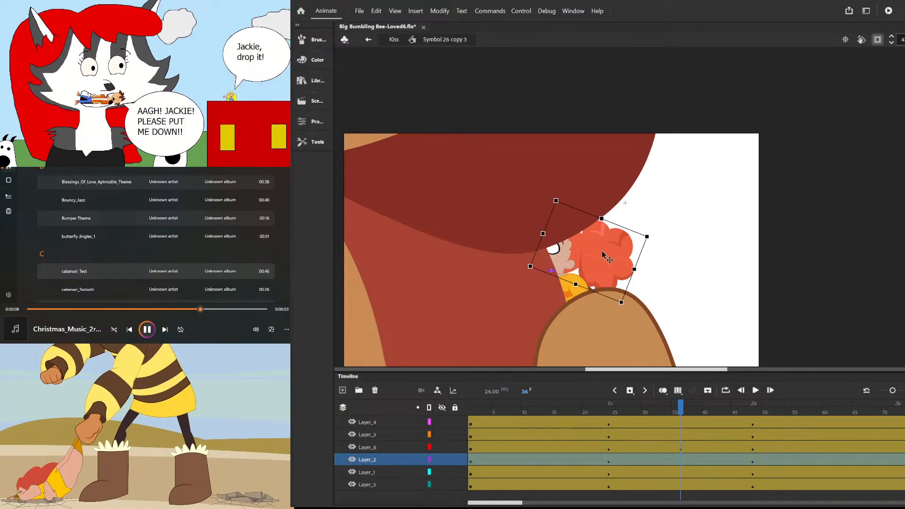
left_click(576, 282)
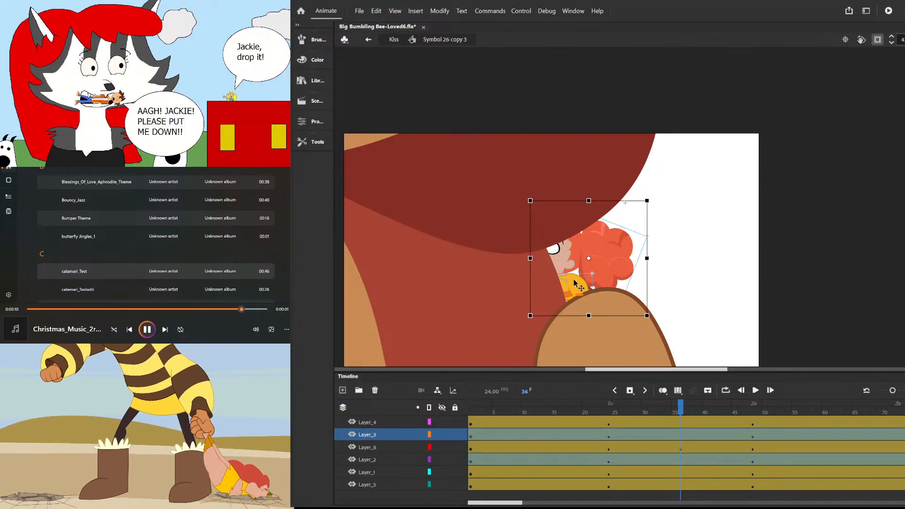
left_click(702, 246)
left_click_drag(703, 246, 585, 304)
left_click_drag(622, 245, 727, 251)
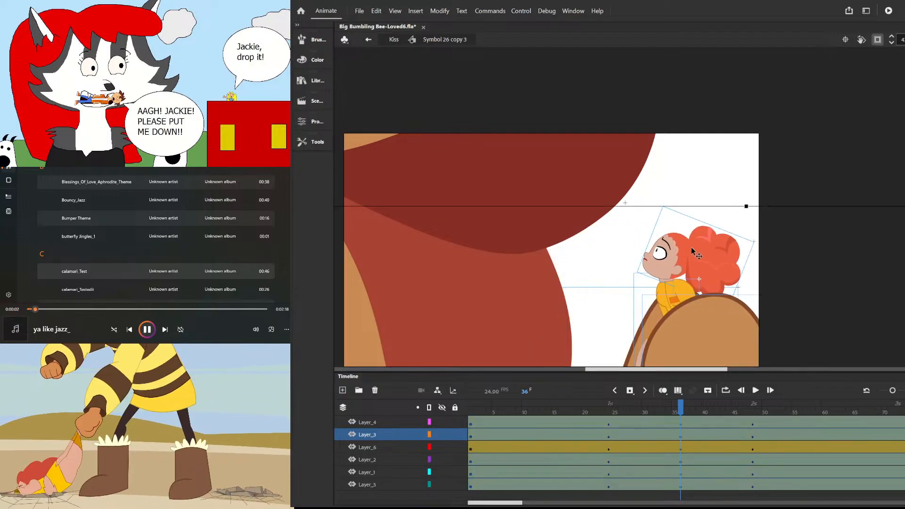
key("ctrl+z")
- Nudge the selected girl and brown mounds slightly down and right at frame 36
scroll(547, 207, "up", 2)
scroll(566, 193, "down", 4)
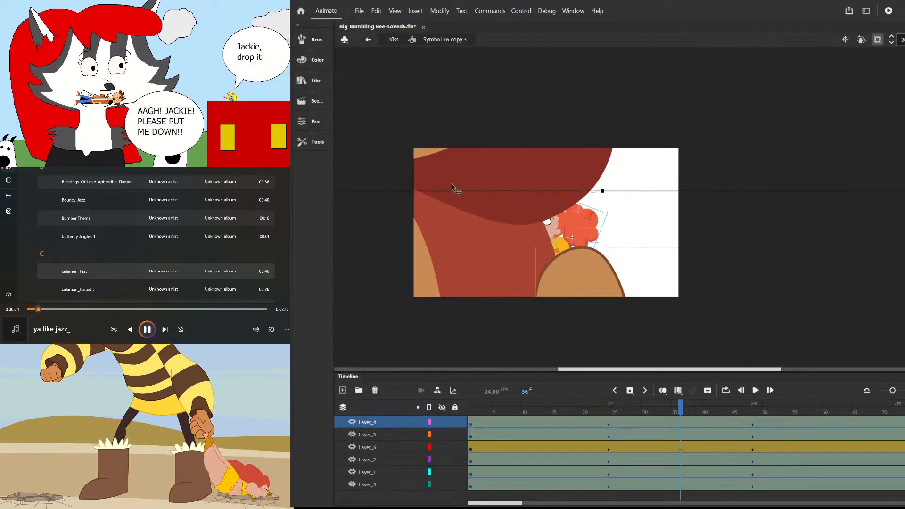
scroll(432, 190, "down", 3)
scroll(519, 185, "up", 3)
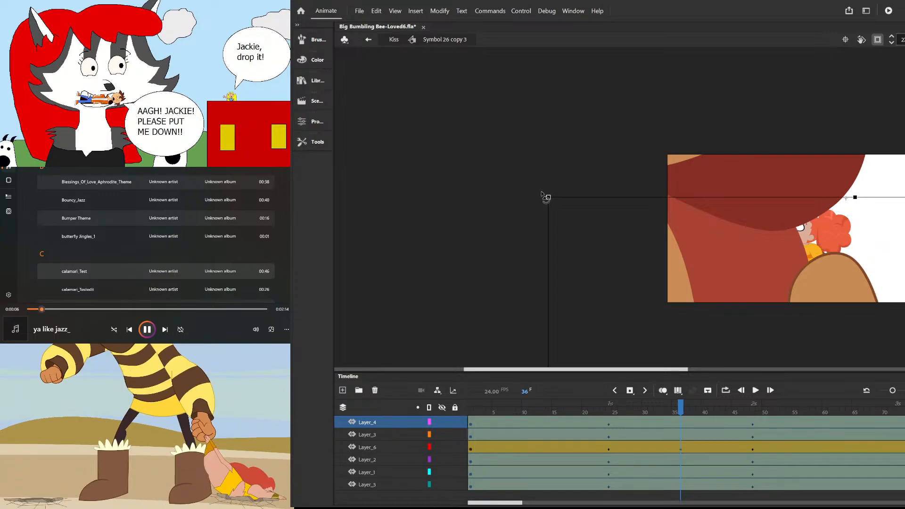
scroll(858, 238, "up", 3)
left_click_drag(860, 231, 859, 236)
scroll(602, 235, "down", 2)
left_click(803, 171)
- Reposition the large lips slightly to the right at frame 36 so they press against the girl's face
left_click_drag(680, 407, 681, 439)
left_click(598, 306)
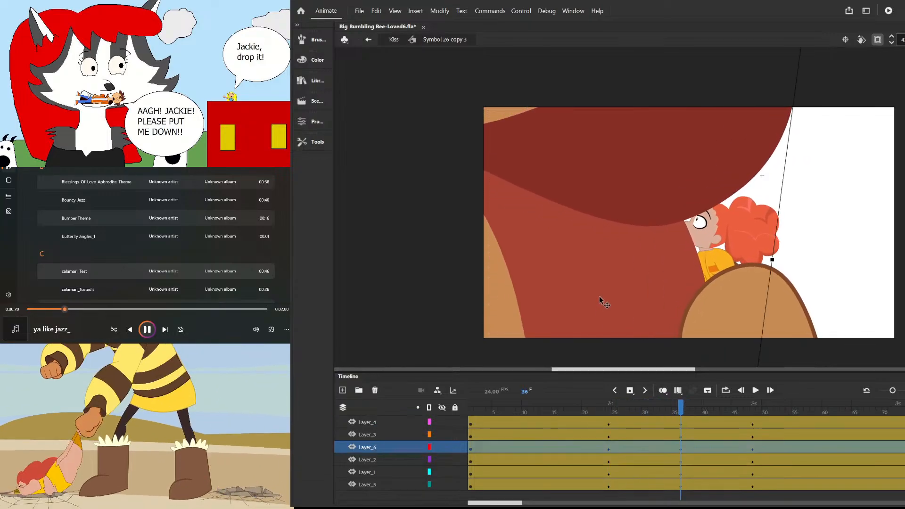
left_click_drag(602, 300, 605, 306)
left_click_drag(666, 197, 663, 190)
left_click(804, 210)
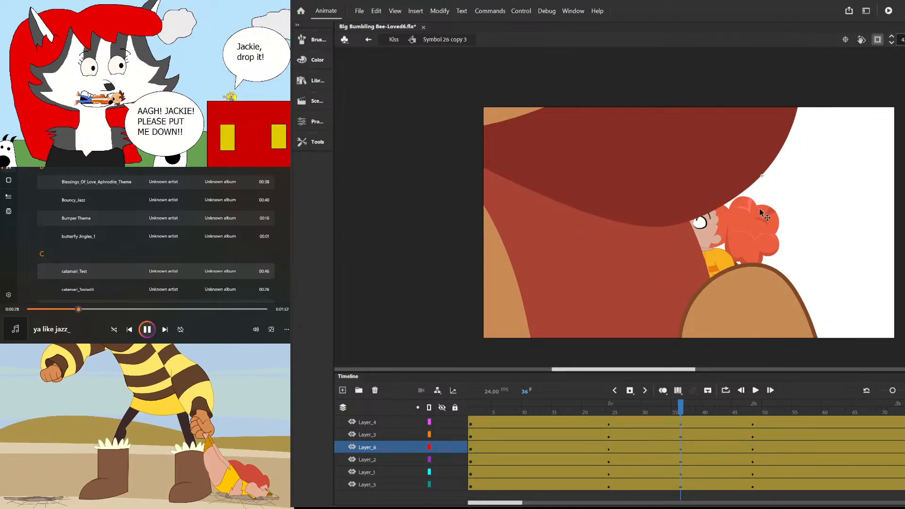
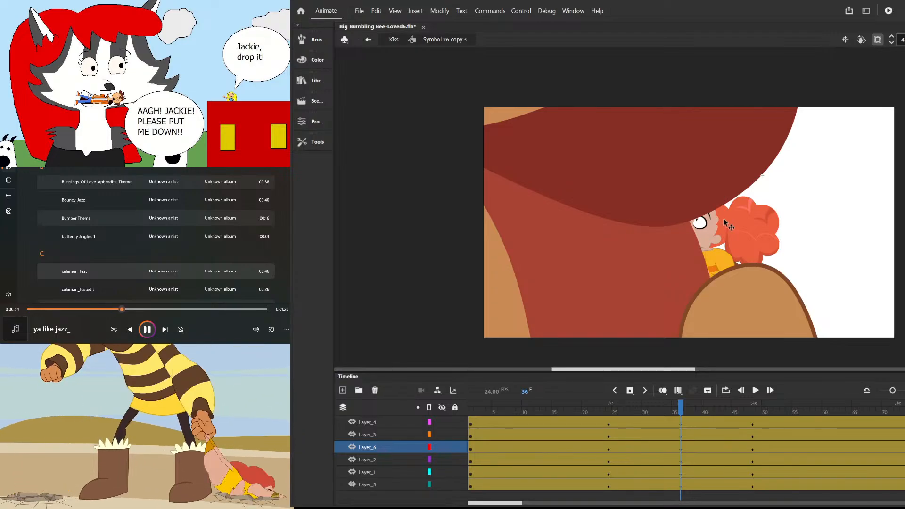
- Shift the large lips slightly to the right at frame 48
left_click_drag(667, 423, 756, 448)
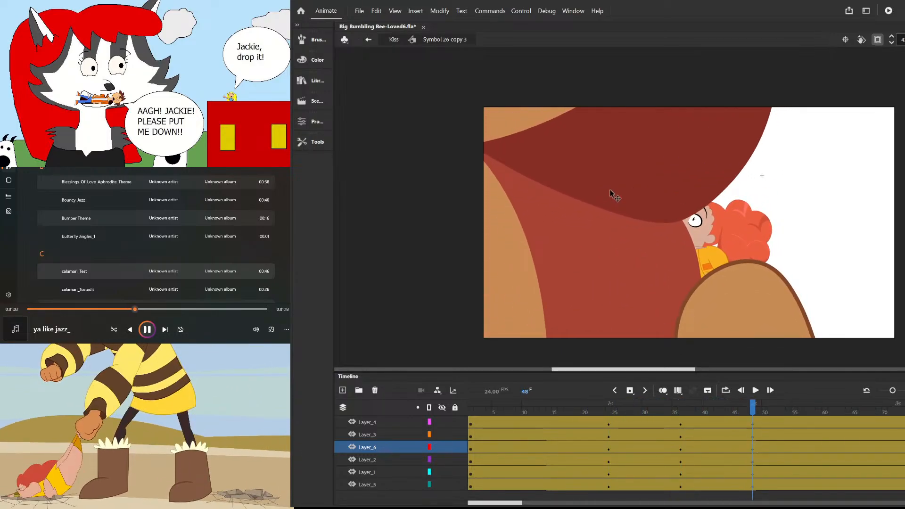
left_click(626, 193)
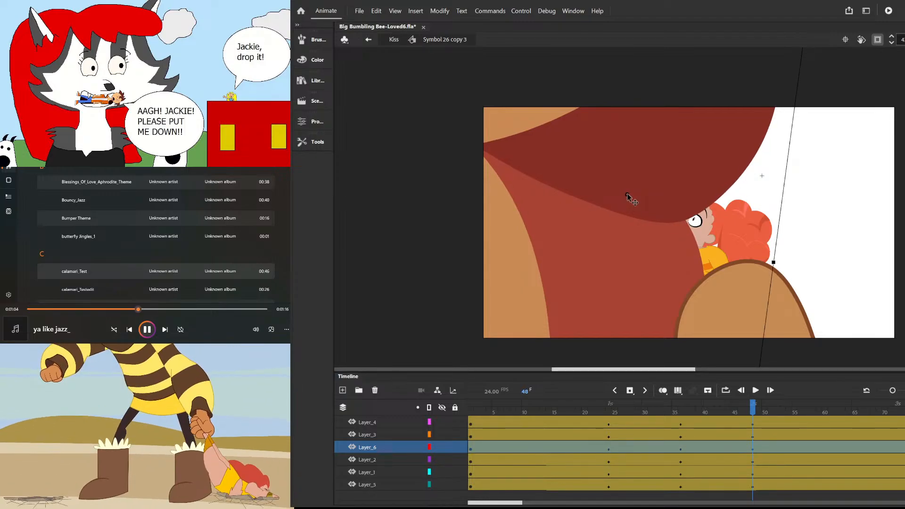
- Play back the kiss animation repeatedly, starting from around frames 15 to 17
left_click_drag(753, 418, 557, 455)
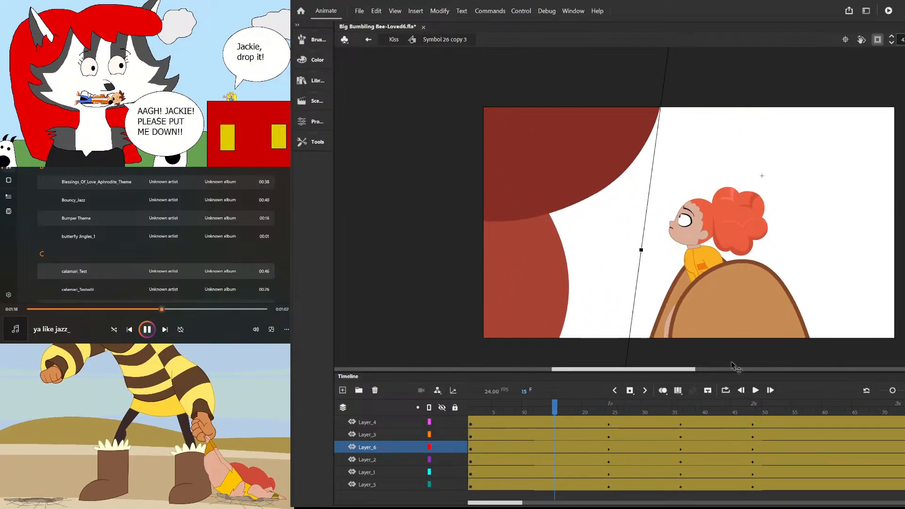
key("space")
left_click_drag(651, 410, 556, 413)
key("space")
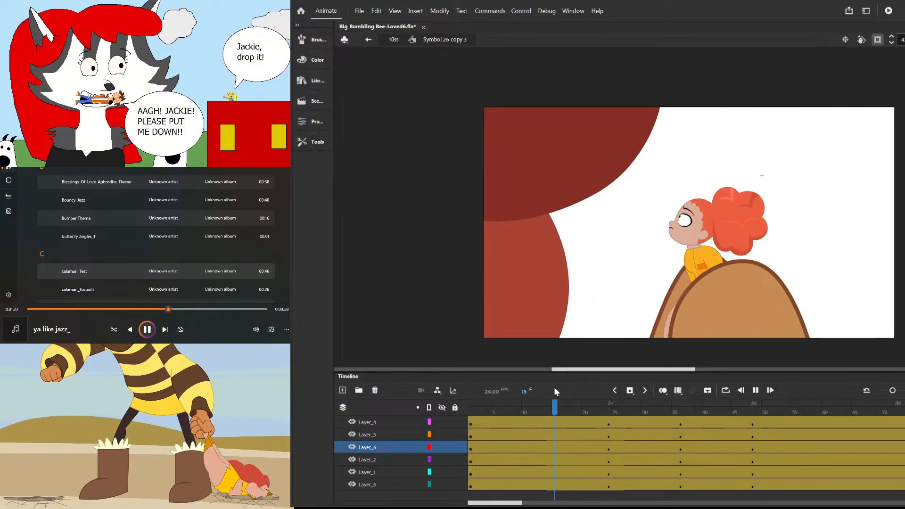
left_click(636, 435)
left_click_drag(634, 413, 570, 413)
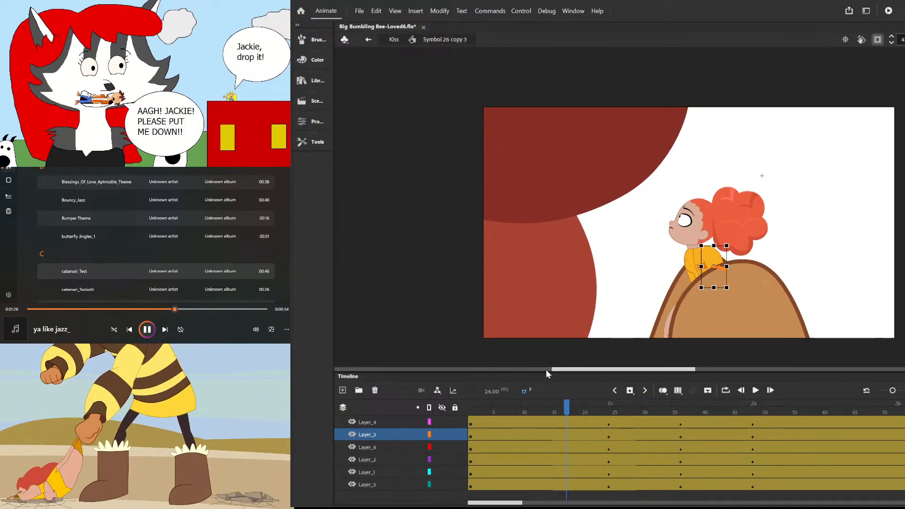
key("space")
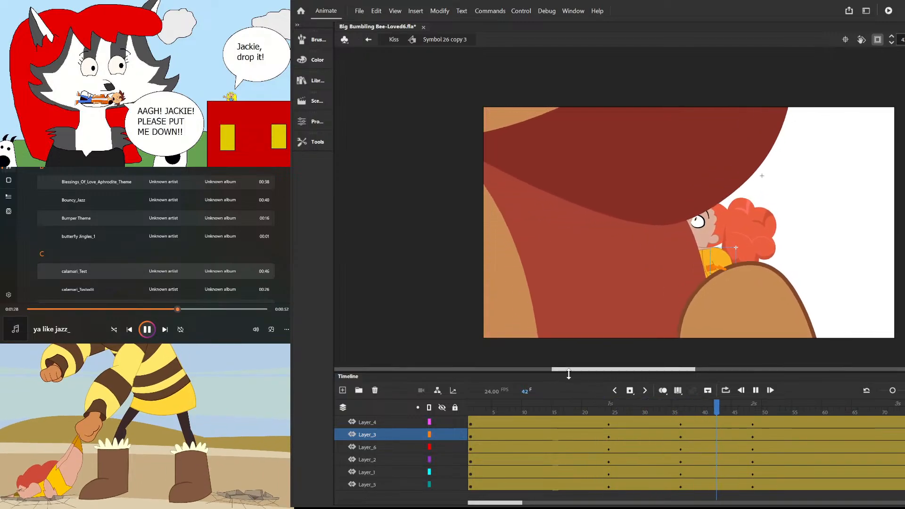
- Scrub and replay the lips' contact with the girl's face, then examine the pose around frame 49
left_click(618, 411)
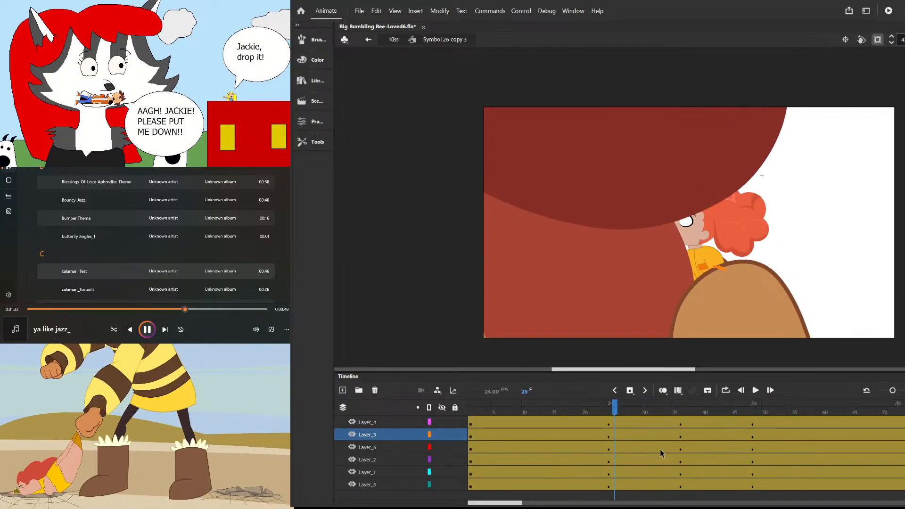
left_click_drag(652, 412, 736, 506)
key("Return")
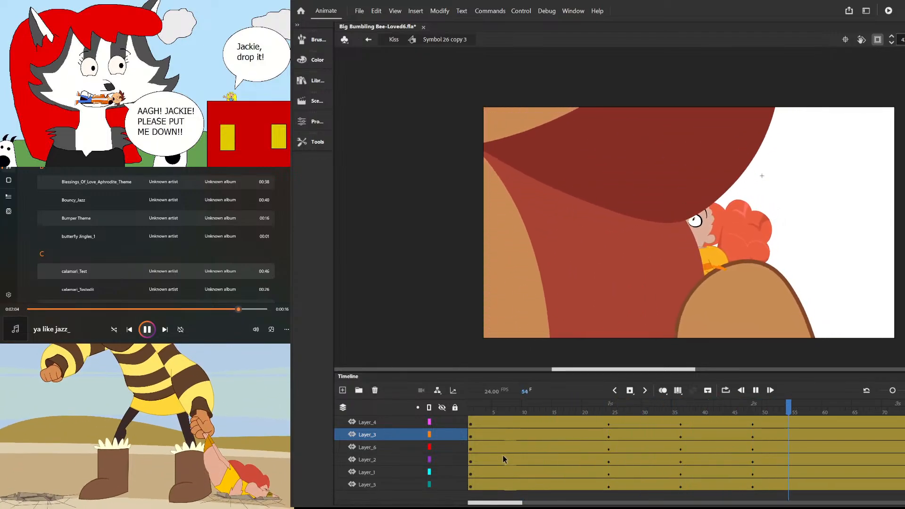
left_click(775, 433)
left_click_drag(776, 433, 761, 462)
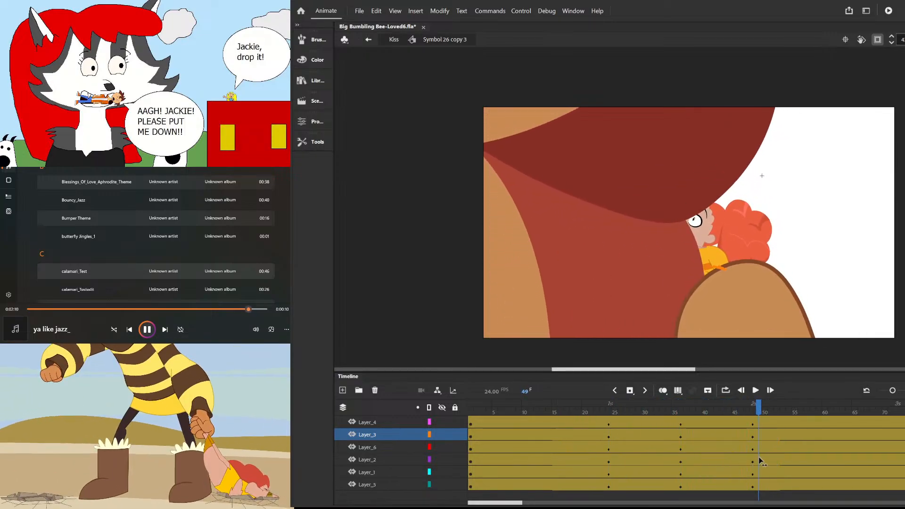
- Shift both large lips slightly right inside Symbol 144 copy 2 at frame 48 so they press closer against the girl's face
double_click(669, 172)
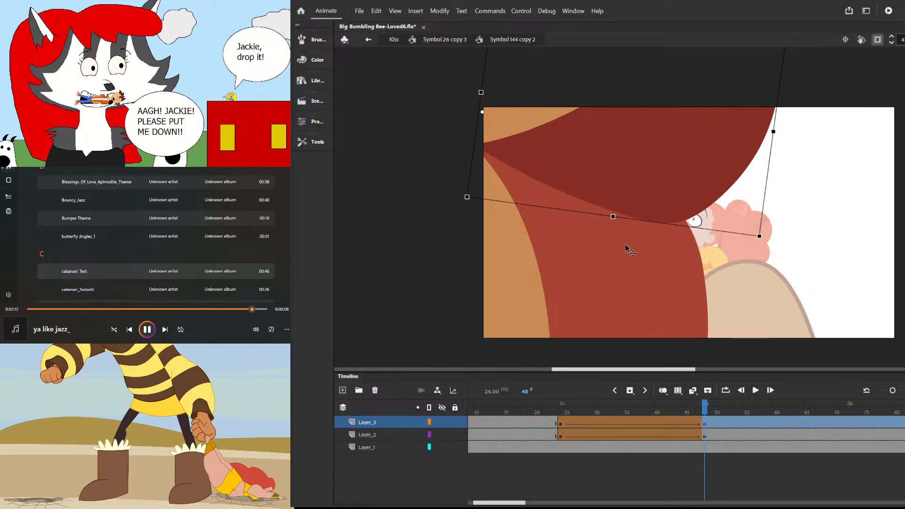
left_click(645, 284, "shift")
left_click_drag(648, 284, 667, 286)
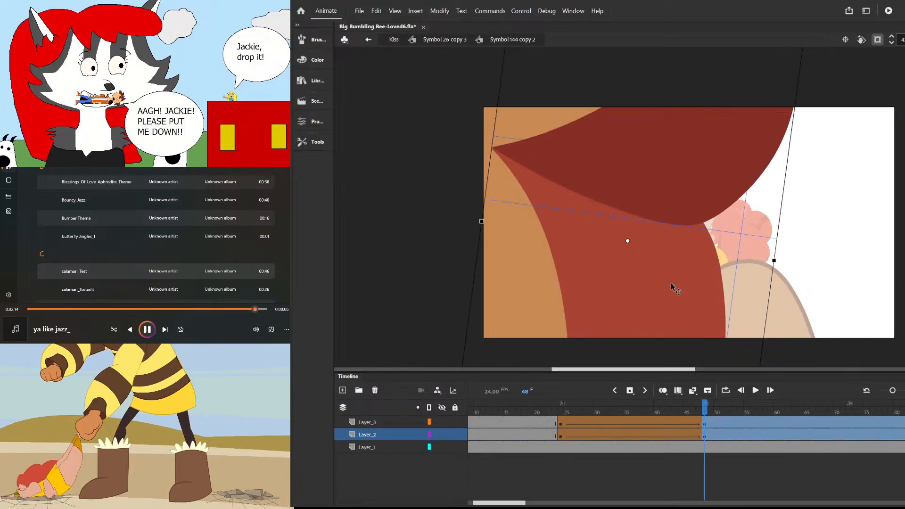
double_click(788, 176)
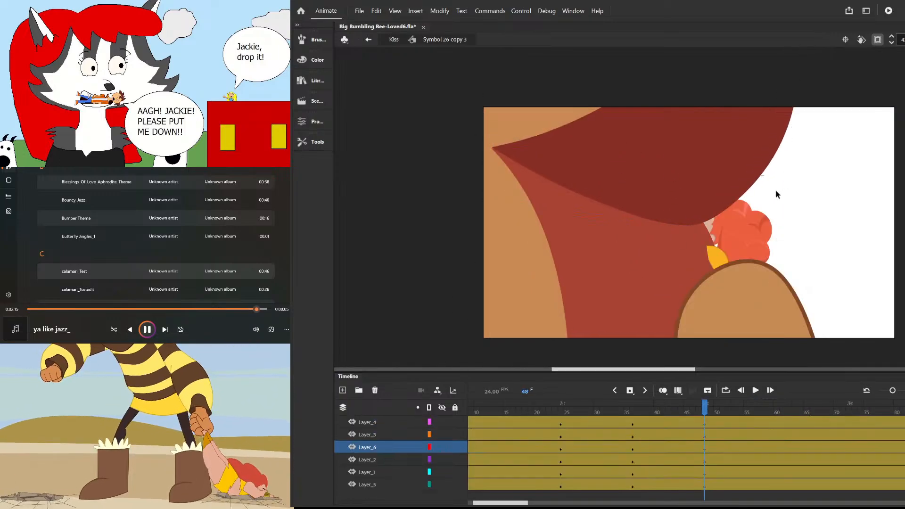
- Pull the lower lip's front edge inward at frame 48 inside Symbol 144 copy 2 to uncover part of the girl's face
left_click(713, 262)
scroll(722, 250, "up", 4)
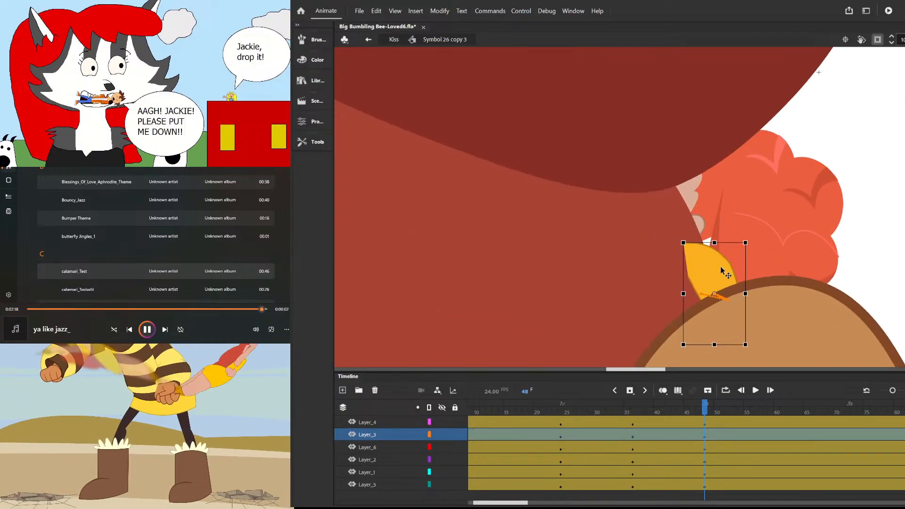
double_click(621, 234)
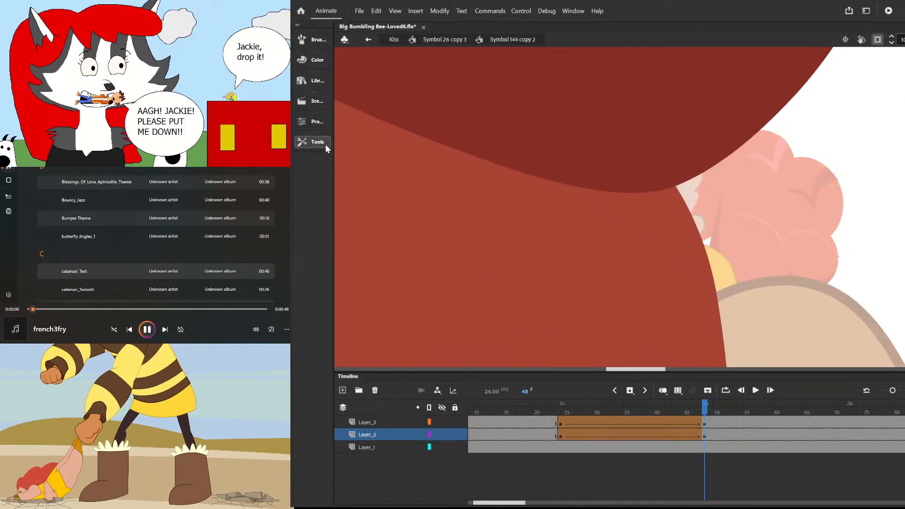
left_click_drag(707, 238, 672, 210)
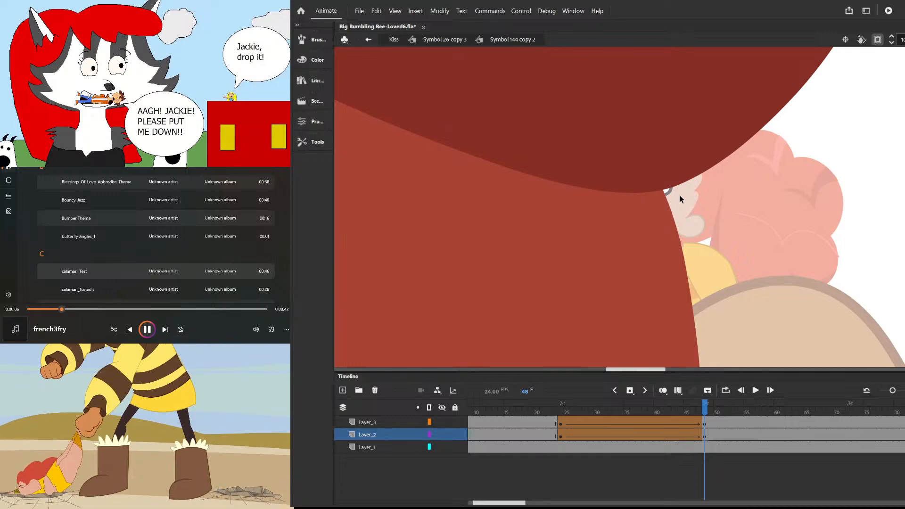
double_click(709, 269)
scroll(709, 264, "up", 2)
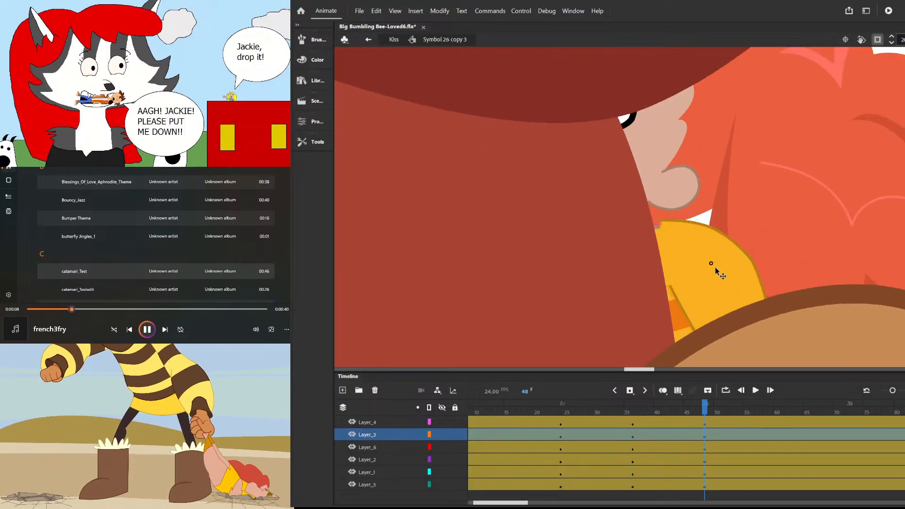
- Play back the kiss animation repeatedly from frame 1 to check the lips' contact with the girl
left_click_drag(704, 414, 439, 406)
scroll(725, 263, "down", 3)
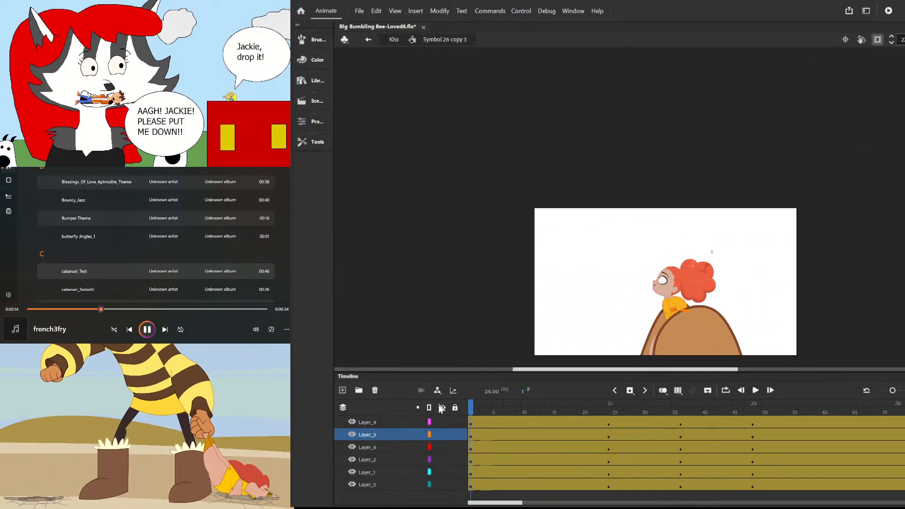
key("Return")
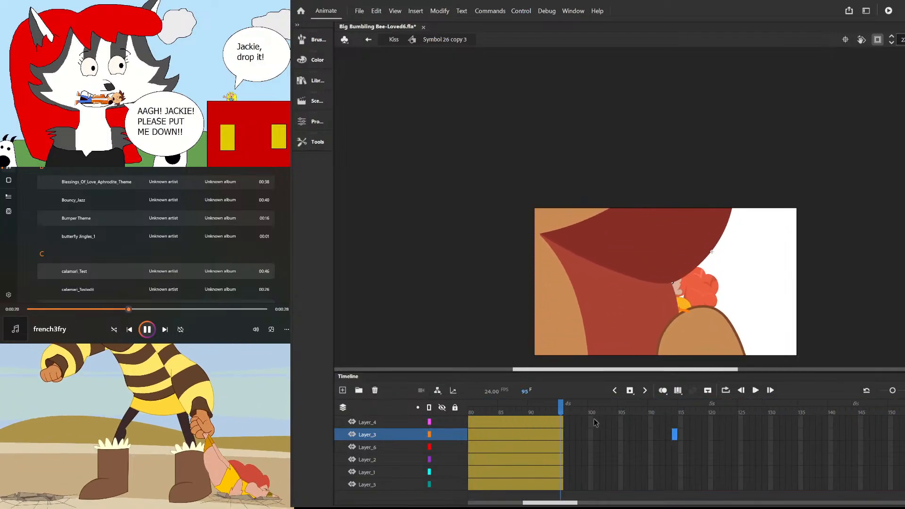
left_click(551, 436)
left_click_drag(551, 437, 435, 448)
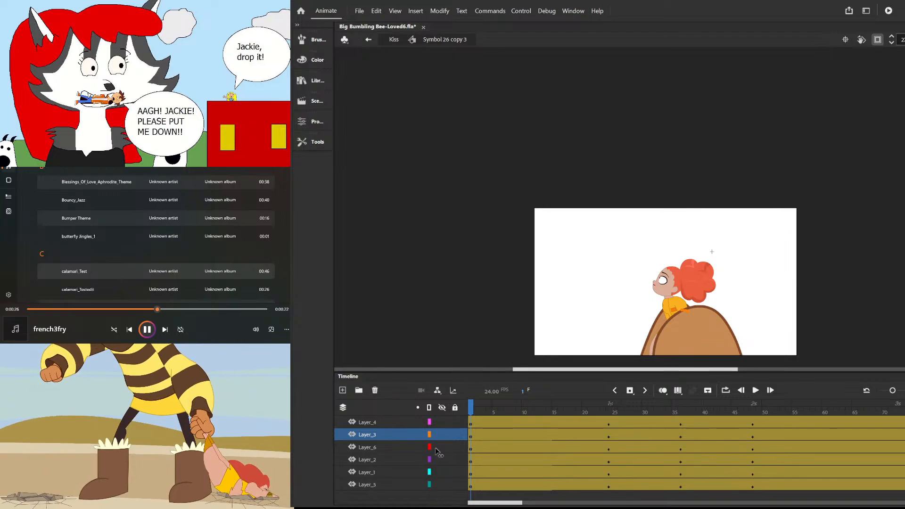
left_click_drag(449, 448, 406, 486)
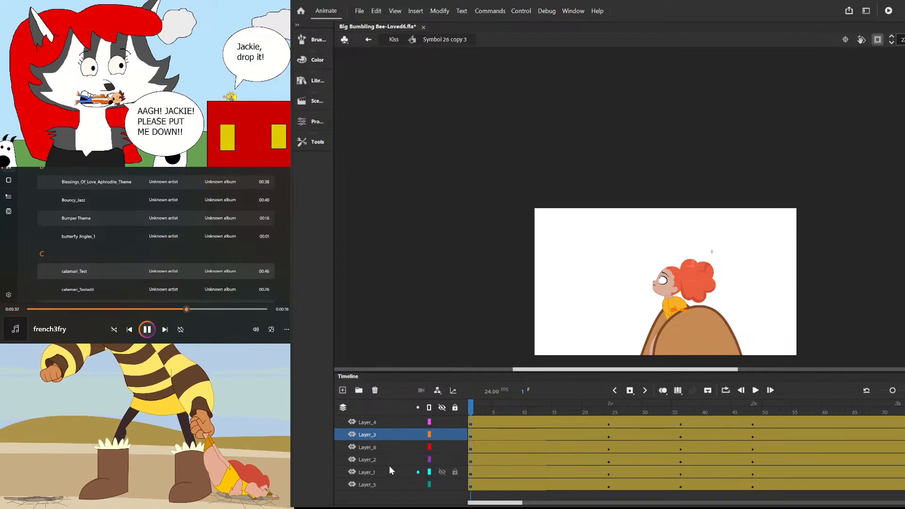
key("Return")
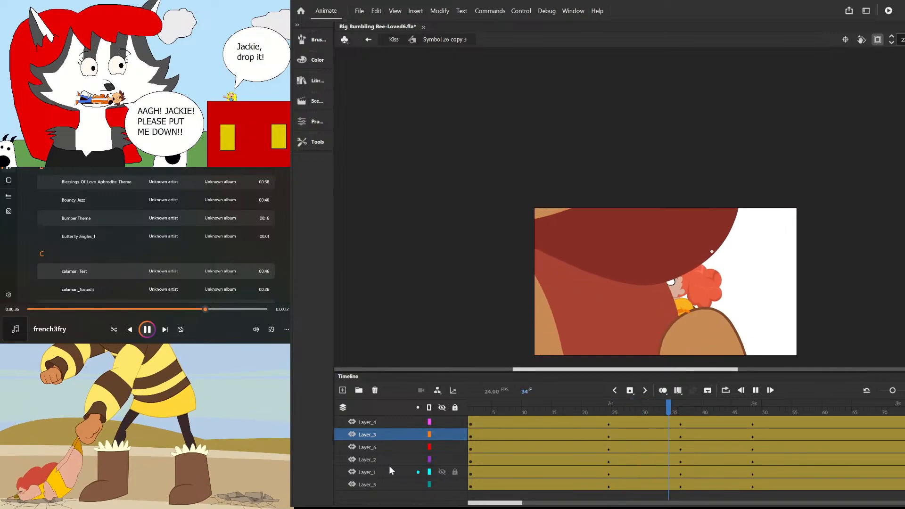
left_click_drag(557, 472, 422, 430)
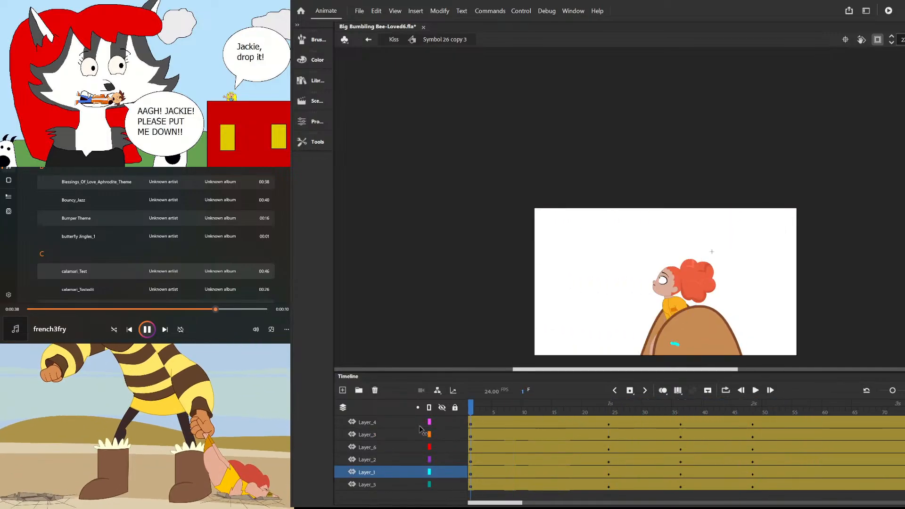
key("Return")
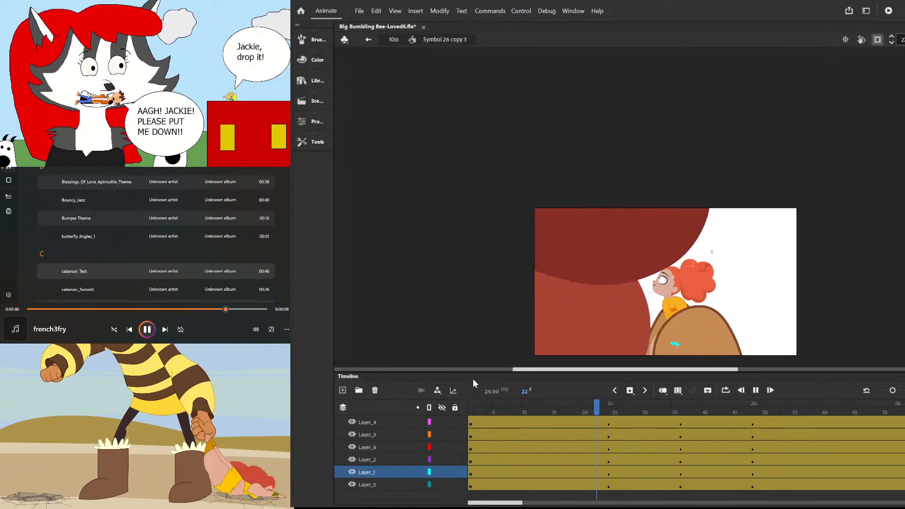
left_click_drag(638, 431, 477, 485)
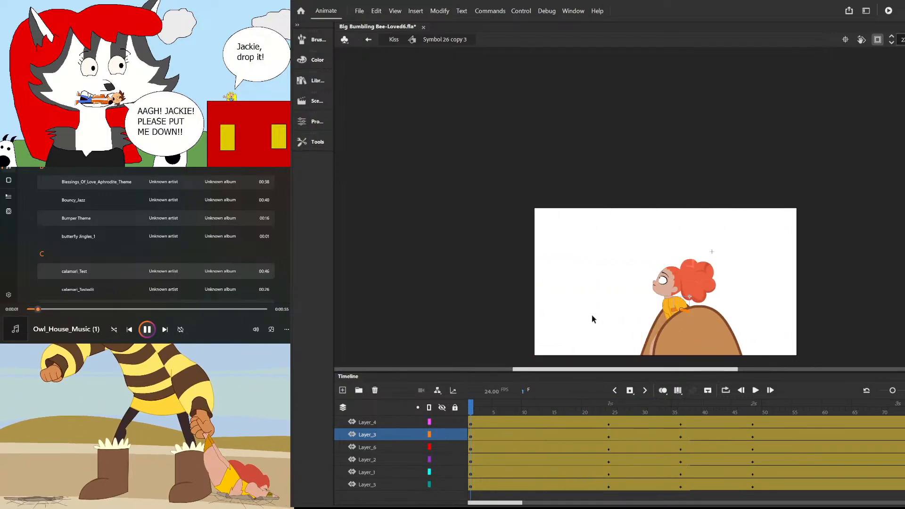
left_click(712, 342)
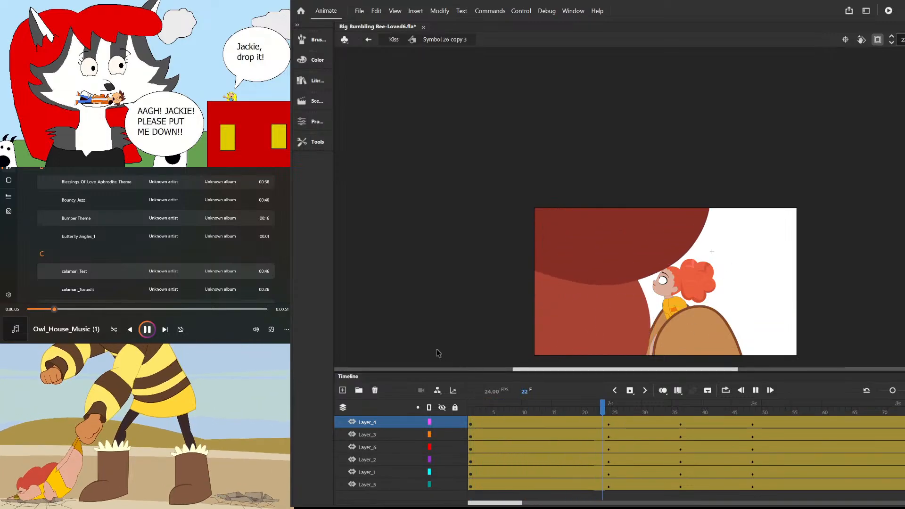
left_click_drag(595, 414, 397, 419)
key("Return")
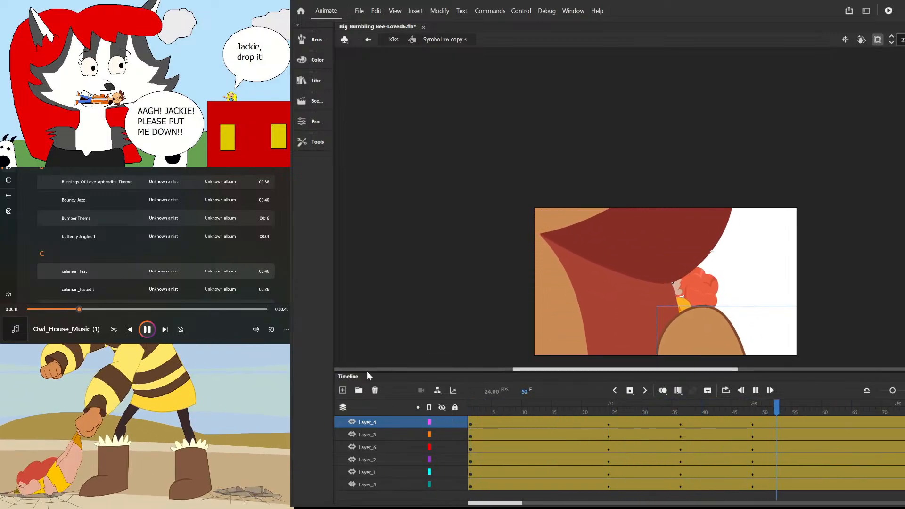
- Nudge the girl and the hand holding her slightly right at frame 48, leaving the lips in place
left_click(603, 448)
left_click_drag(617, 412, 753, 423)
left_click(689, 287)
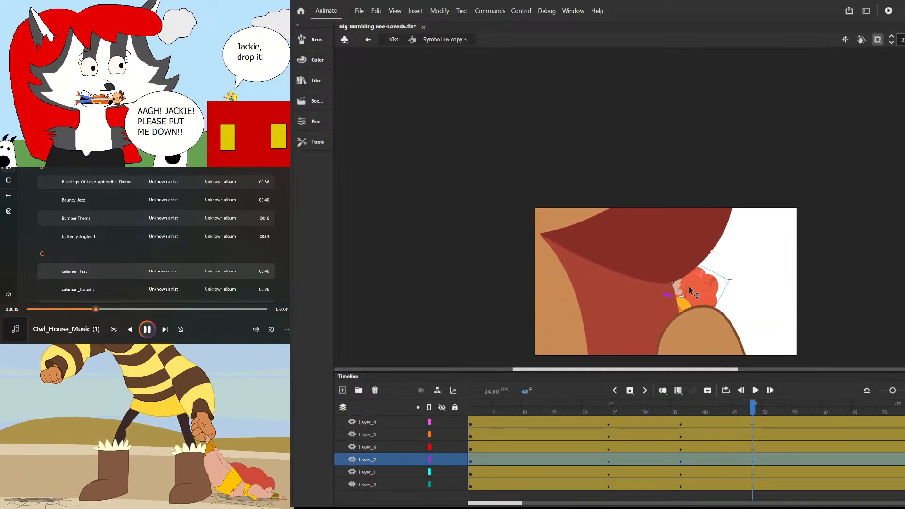
left_click_drag(752, 289, 690, 336)
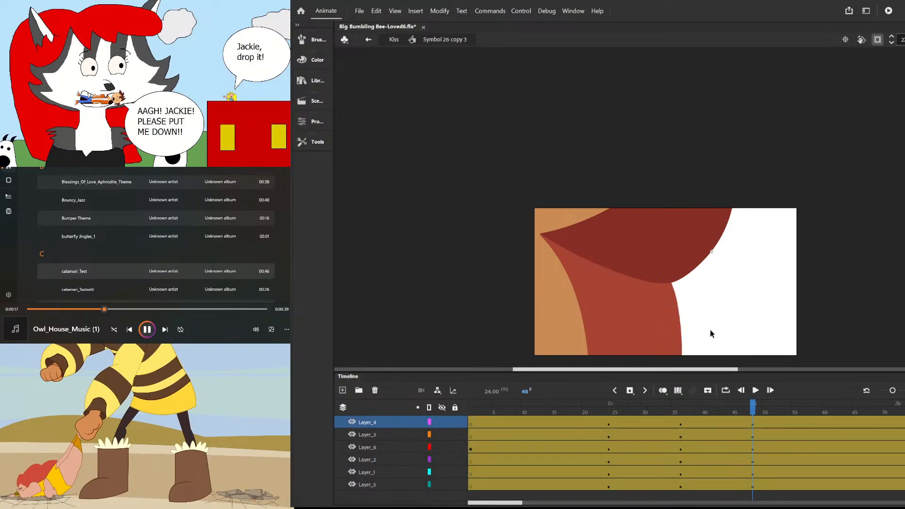
key("Right")
key("Right")
key("Right")
key("Right")
key("Right")
key("Right")
key("Right")
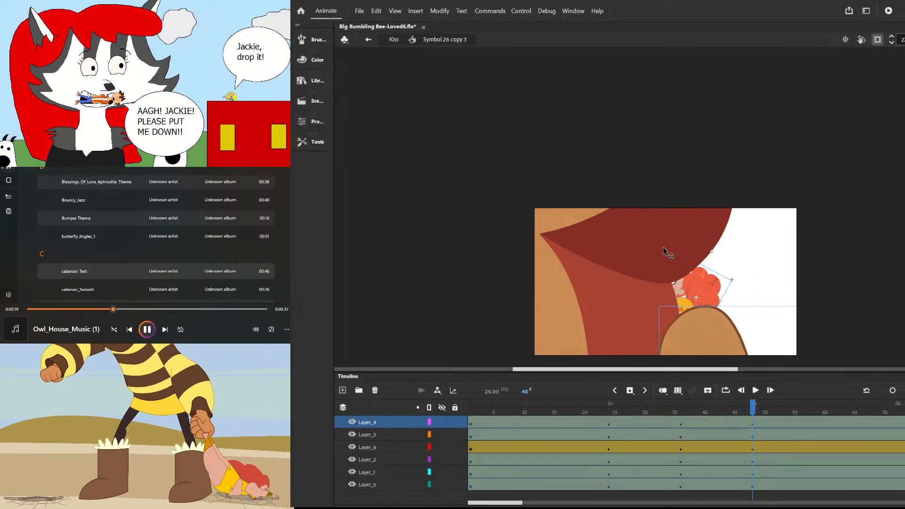
key("Right")
left_click(754, 247)
left_click_drag(752, 422, 755, 469)
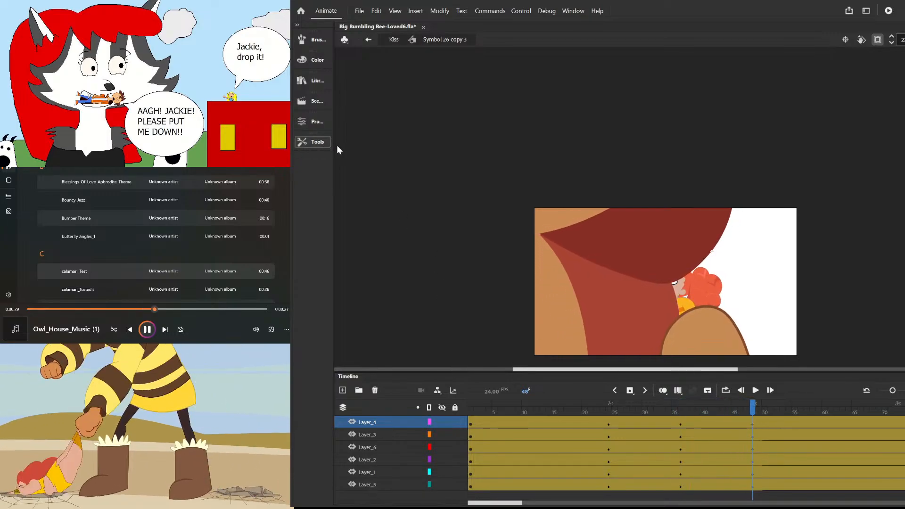
- Reshape the upper lip in Symbol 144 copy 2 at frame 48, bulging its front curve outward over the girl's hair and raising its lower edge
double_click(647, 233)
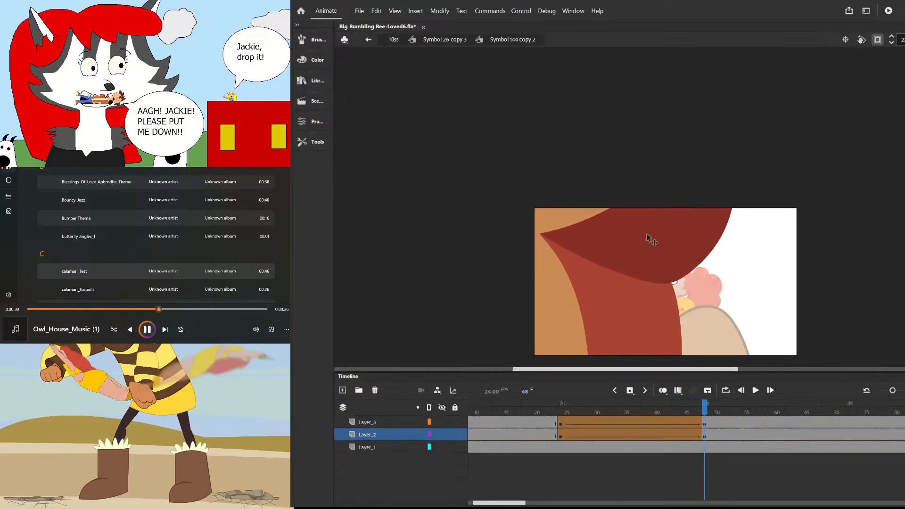
left_click(693, 275)
scroll(687, 281, "up", 2)
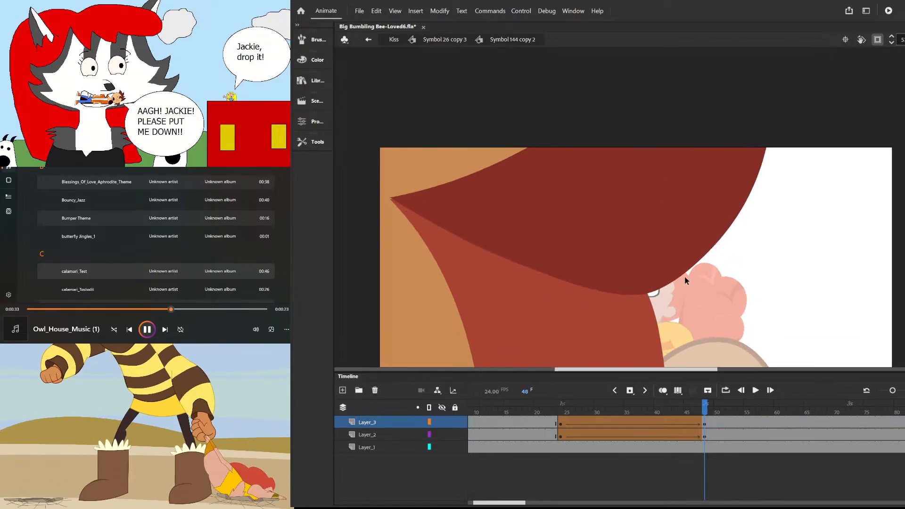
left_click_drag(682, 279, 705, 261)
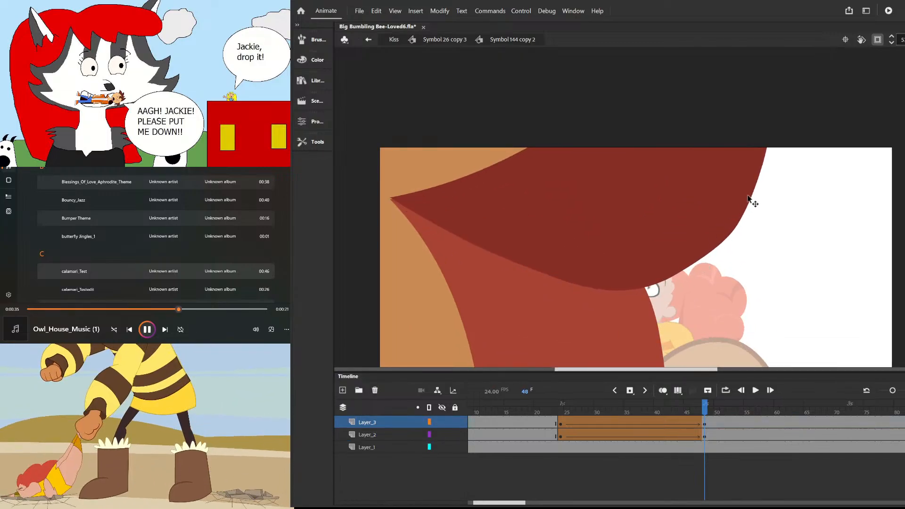
left_click_drag(751, 206, 760, 198)
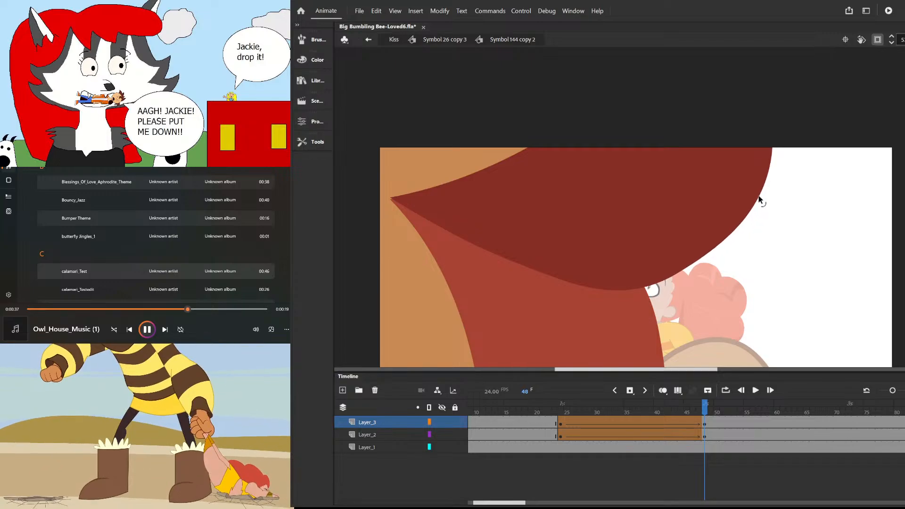
left_click_drag(725, 248, 730, 250)
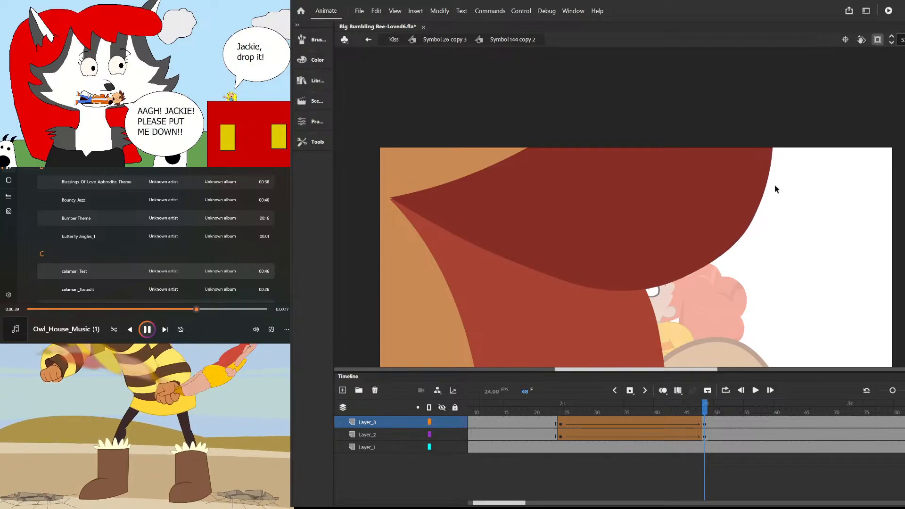
left_click_drag(633, 292, 642, 290)
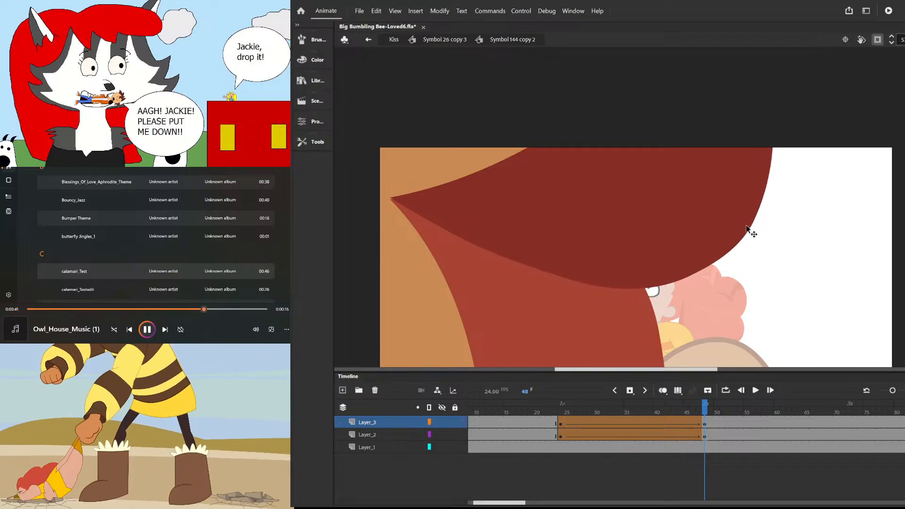
left_click_drag(771, 183, 777, 177)
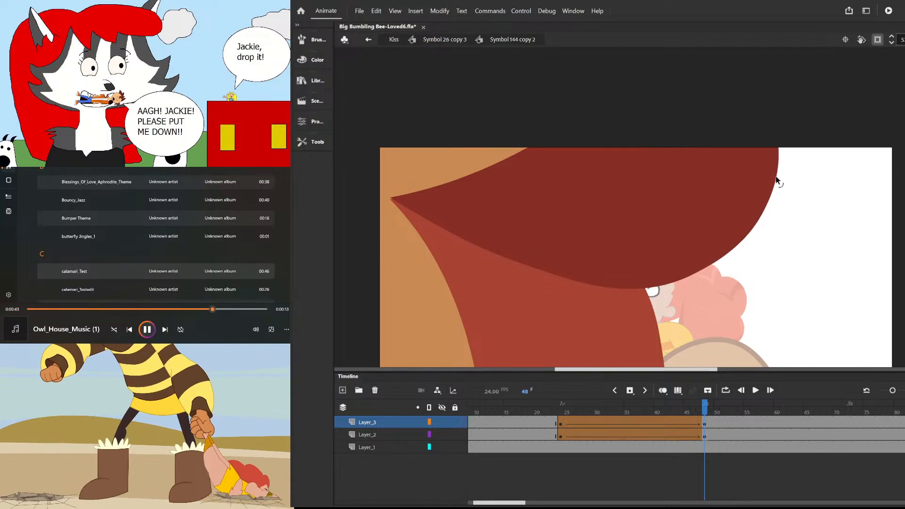
- Refine the upper lip's outline inside its drawing object, return to Symbol 144 copy 2 and inspect the corner of the mouth
double_click(745, 191)
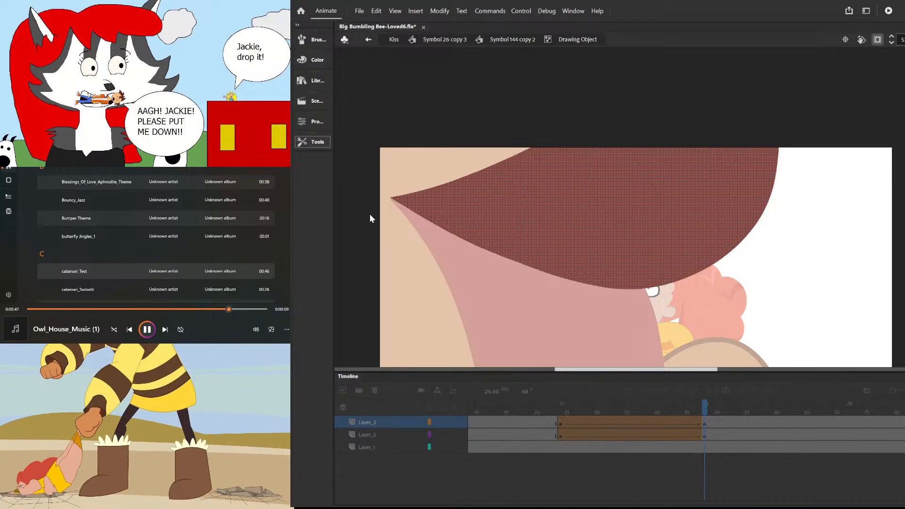
left_click(834, 220)
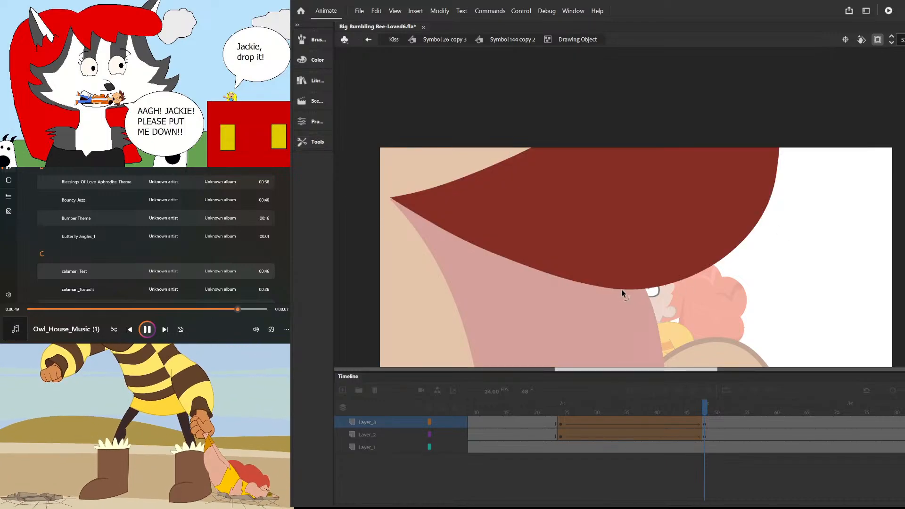
double_click(790, 260)
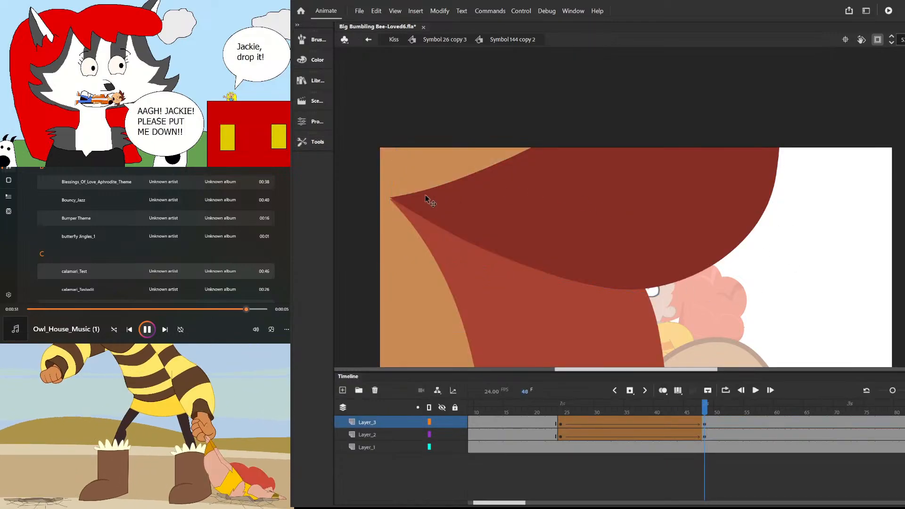
scroll(386, 200, "up", 2)
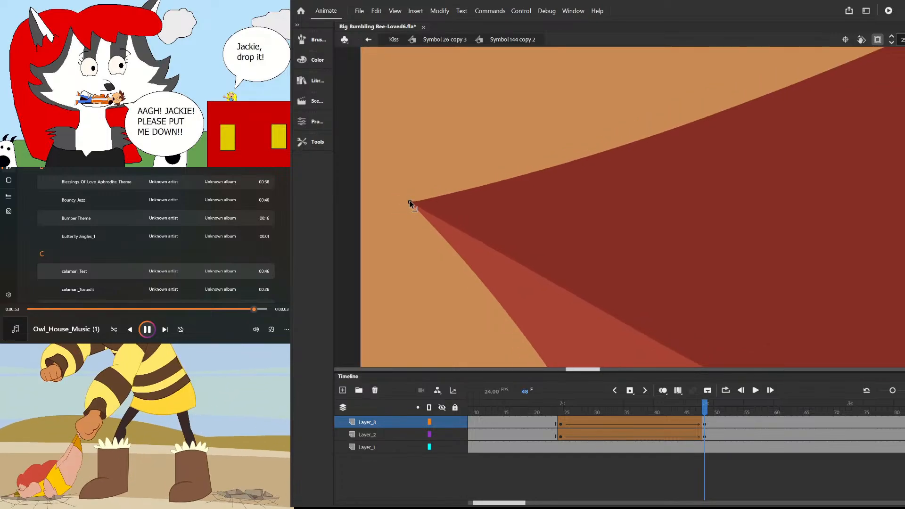
scroll(437, 174, "down", 3)
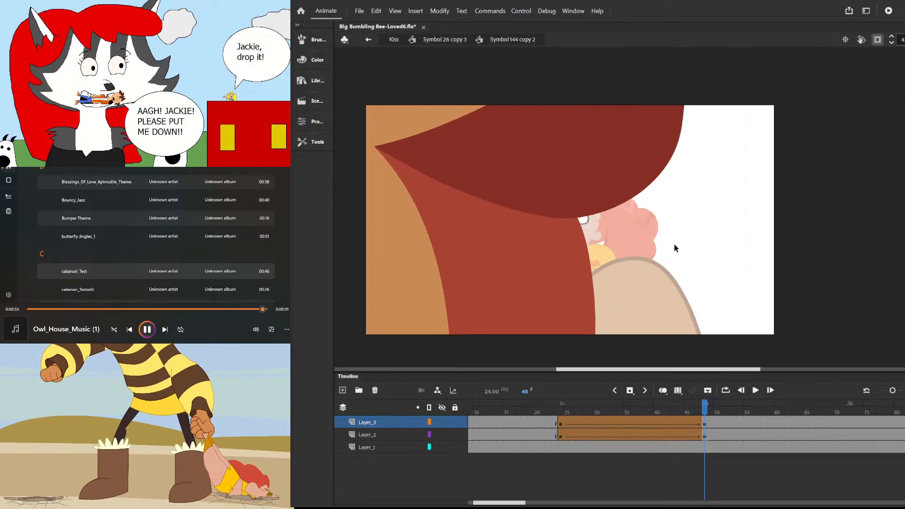
- Reshape the lower lip inside its drawing object, bulging its front edge outward and flattening its upper edge, then return to Symbol 26 copy 3
left_click(596, 296)
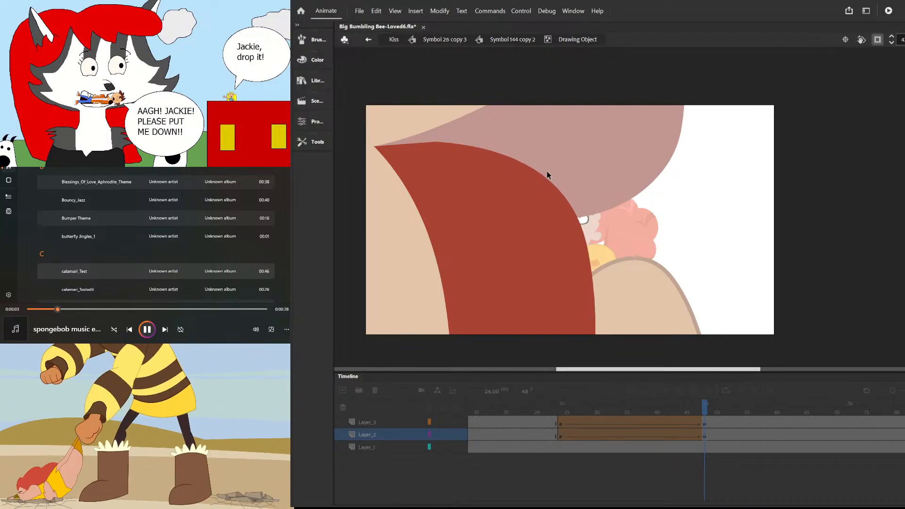
scroll(839, 163, "down", 1)
left_click(878, 41)
scroll(653, 255, "down", 2)
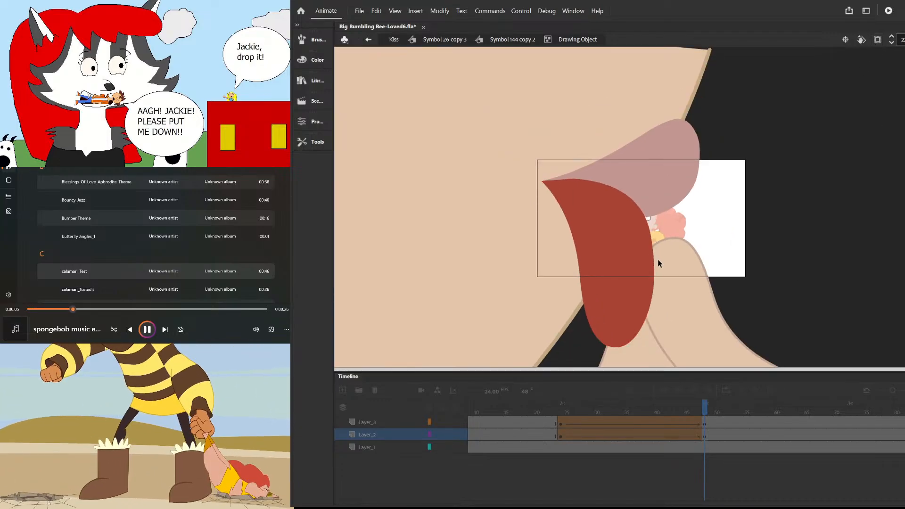
scroll(637, 337, "up", 2)
left_click_drag(622, 337, 636, 331)
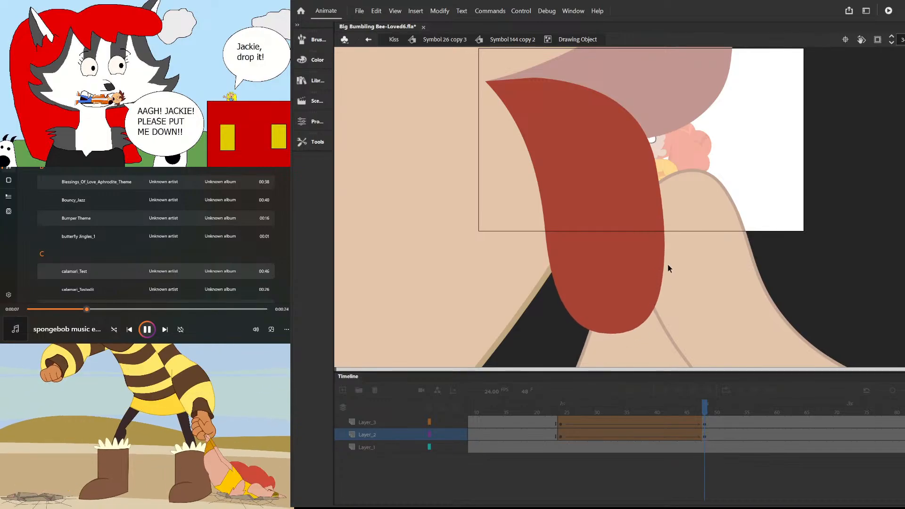
left_click_drag(664, 270, 676, 267)
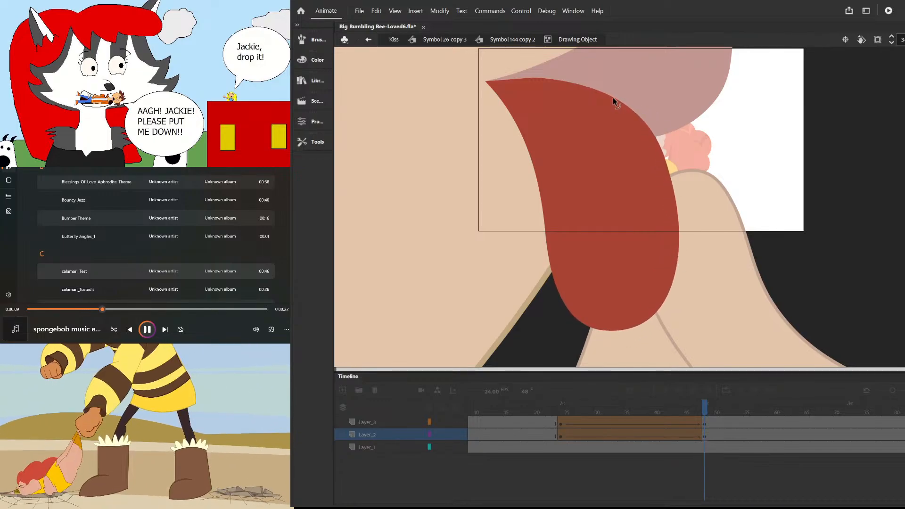
left_click_drag(613, 98, 614, 106)
left_click_drag(532, 77, 527, 87)
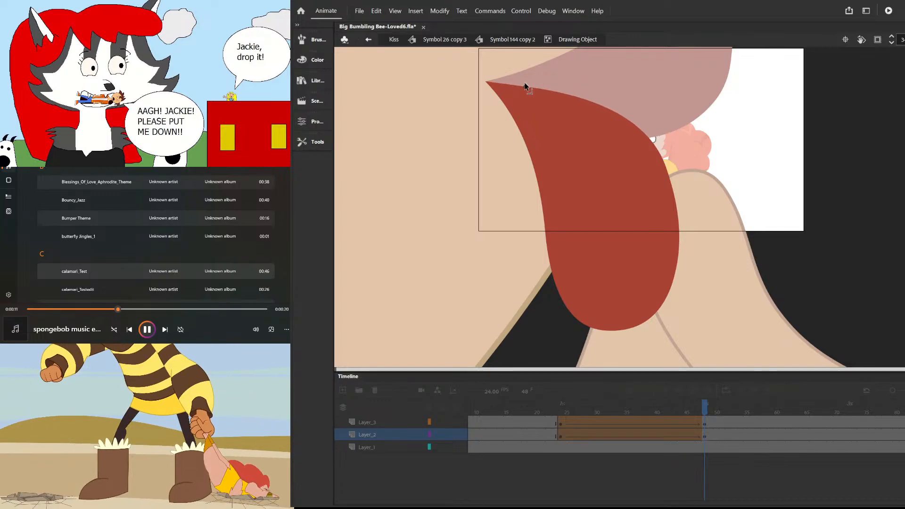
double_click(760, 130)
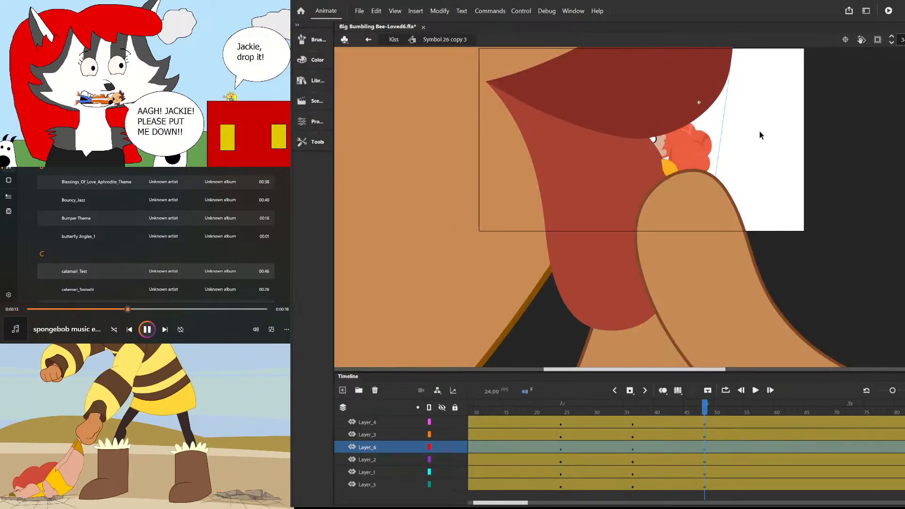
- Examine where the reshaped lips meet the girl's face, scrubbing the kiss in Symbol 26 copy 3 and the Kiss scene
left_click(878, 39)
scroll(655, 160, "up", 2)
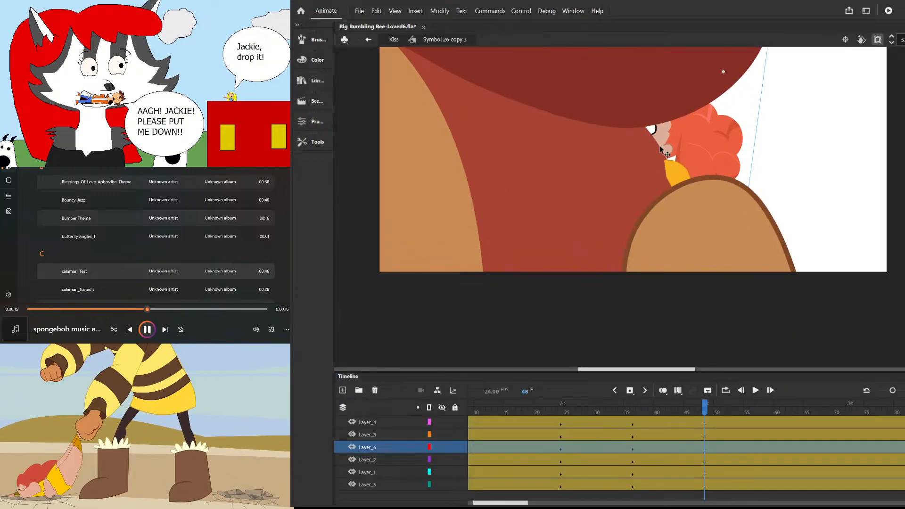
double_click(664, 150)
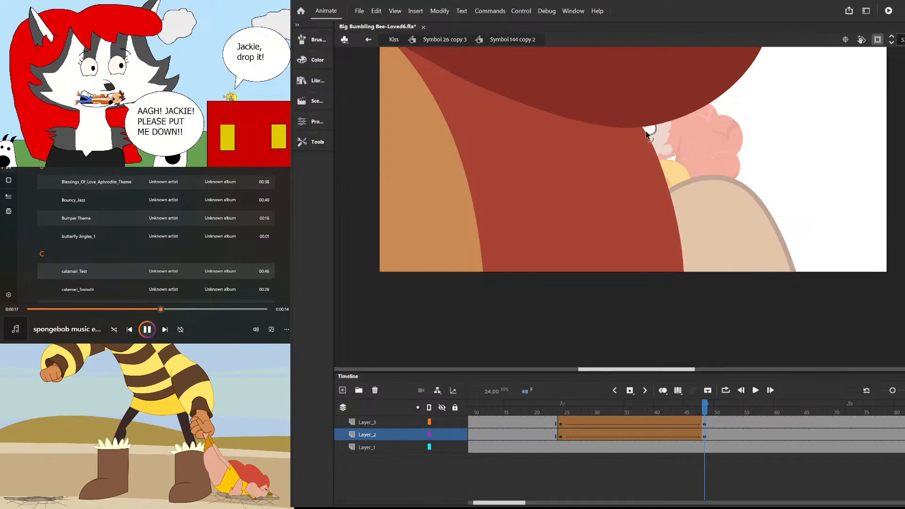
double_click(796, 112)
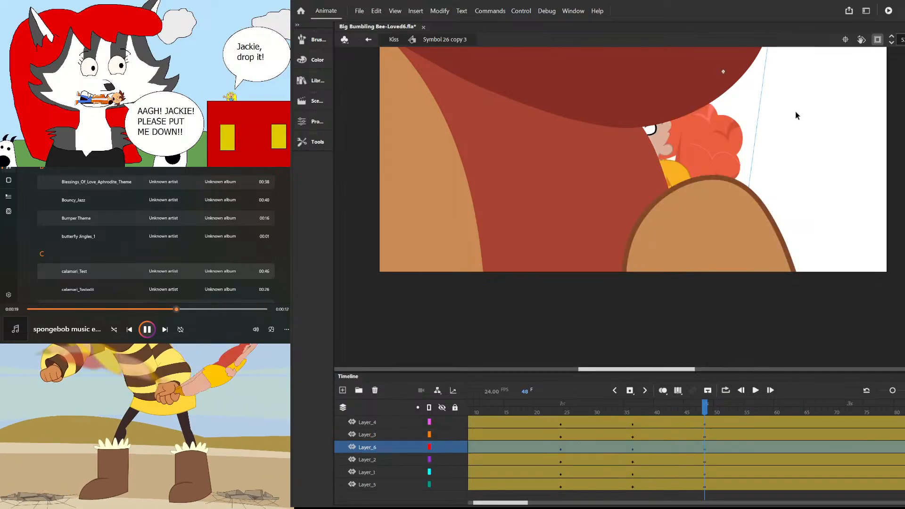
scroll(731, 170, "down", 2)
mouse_move(687, 411)
left_mouse_down()
mouse_move(535, 412)
mouse_move(703, 418)
left_mouse_up()
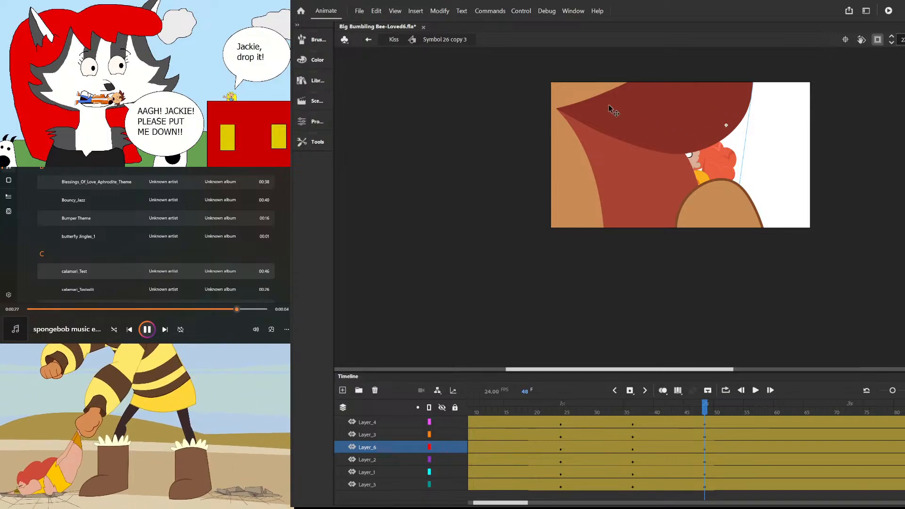
double_click(782, 125)
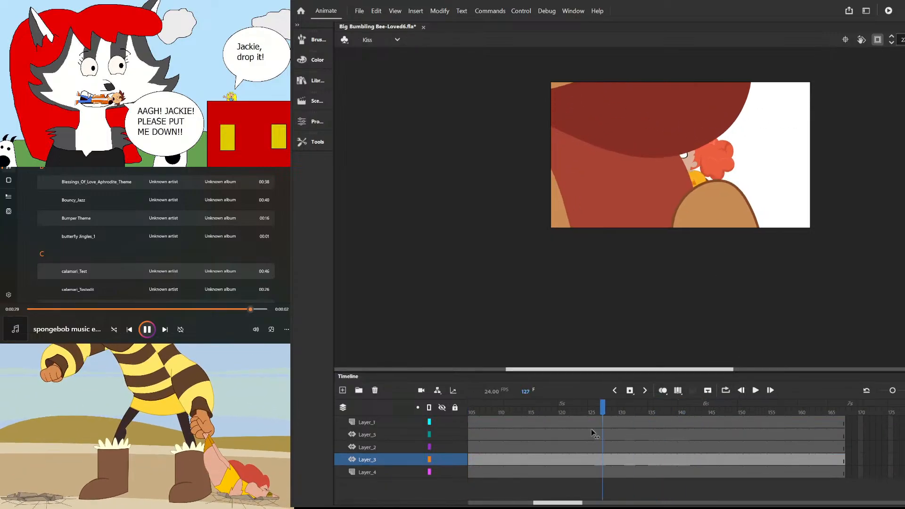
left_click_drag(395, 444, 782, 488)
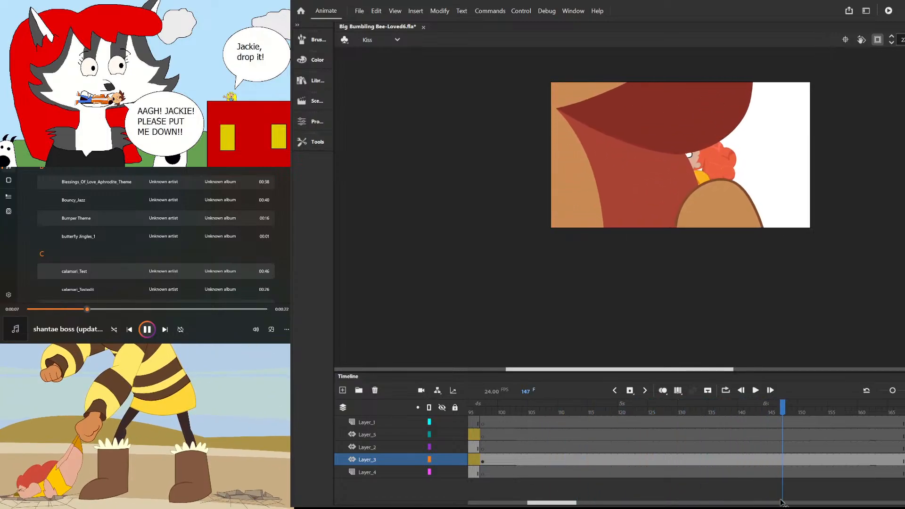
- Pull the back edges of both lips outward at frame 48 in Symbol 144 copy 2, thickening them beyond the mouth corner
double_click(616, 183)
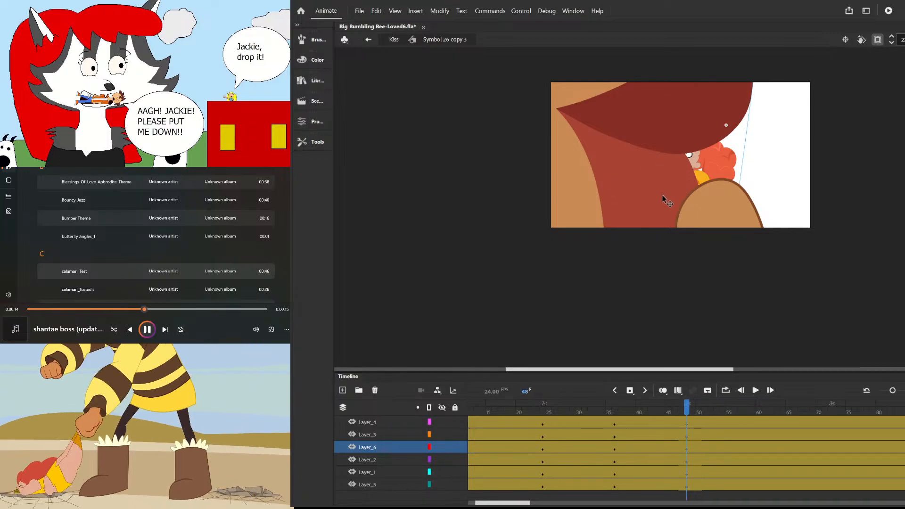
double_click(615, 218)
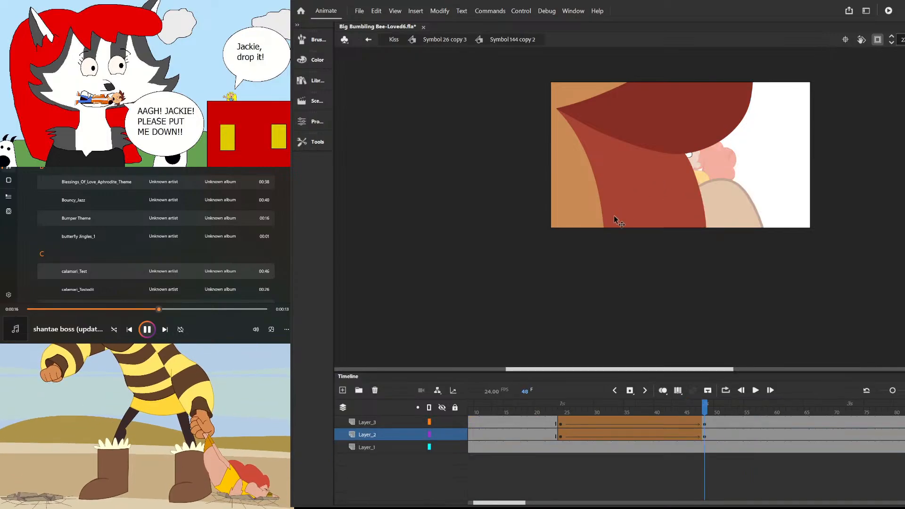
left_click_drag(602, 220, 587, 220)
left_click_drag(626, 83, 623, 81)
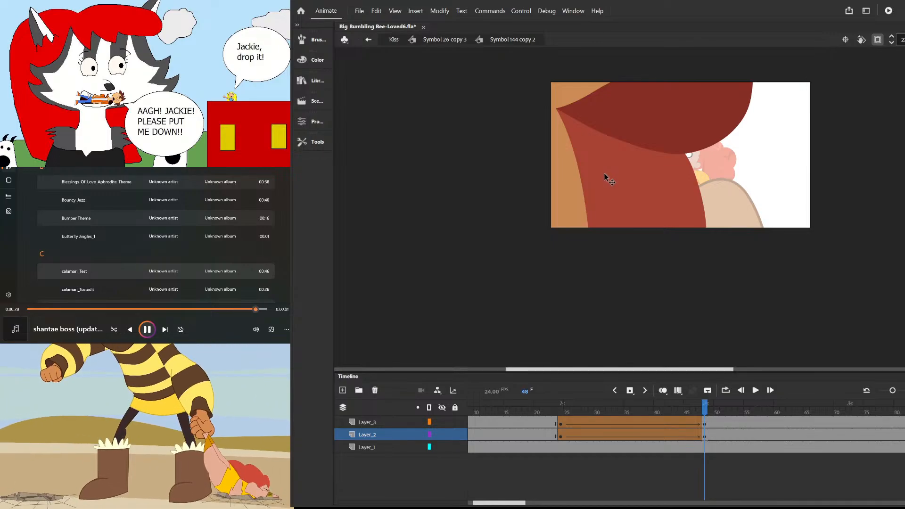
left_click_drag(589, 233, 585, 233)
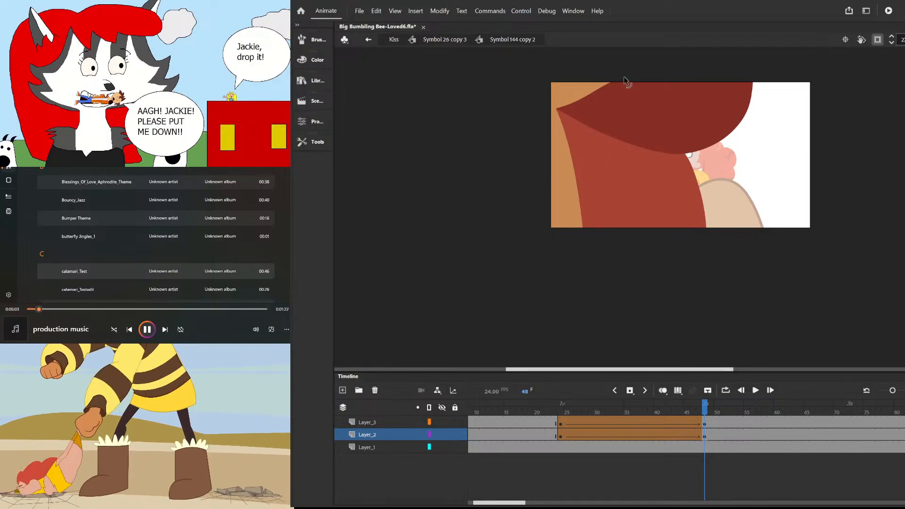
double_click(744, 158)
- Review the kiss timing, then insert frames after frame 36 on all layers of Symbol 26 copy 3, shifting the frame 48 keyframes to frame 60
left_click_drag(689, 409, 709, 504)
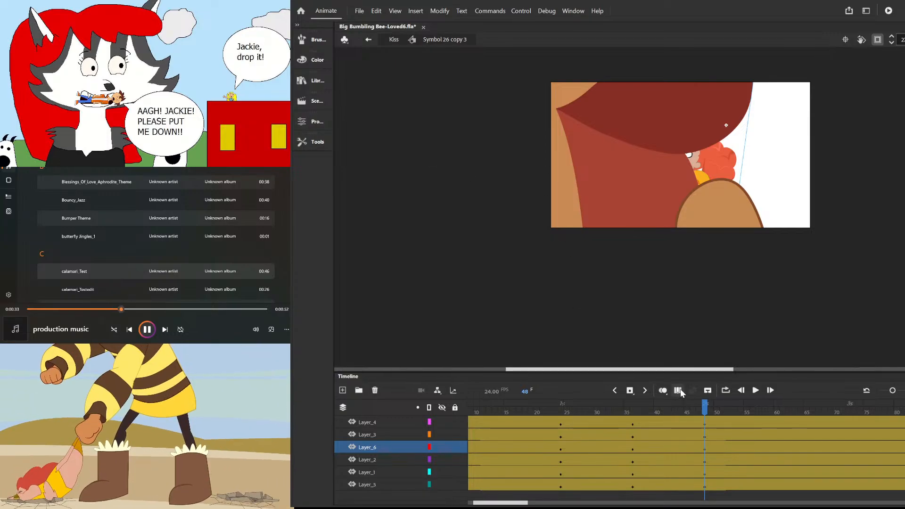
left_click_drag(705, 407, 627, 506)
left_click_drag(663, 407, 783, 407)
left_click(638, 129)
left_click_drag(688, 407, 720, 428)
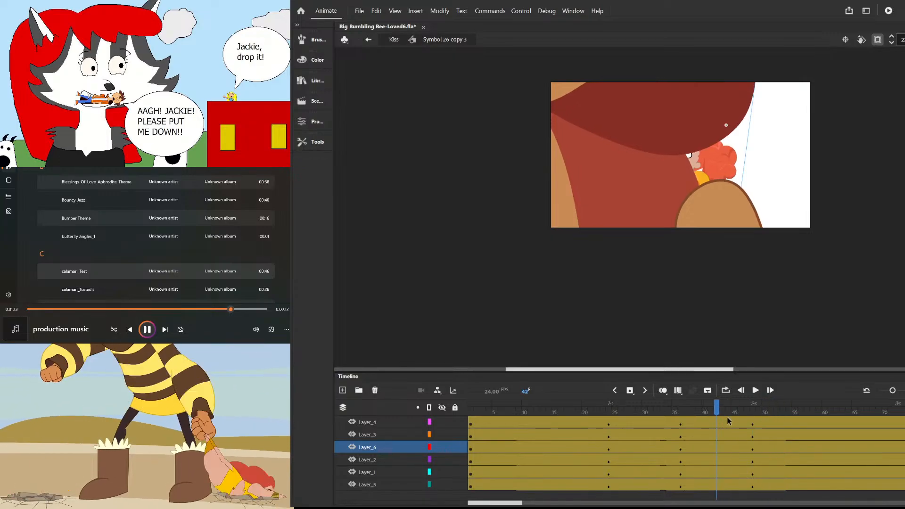
key("F5")
key("F5")
key("F5")
key("F5")
key("F5")
key("F5")
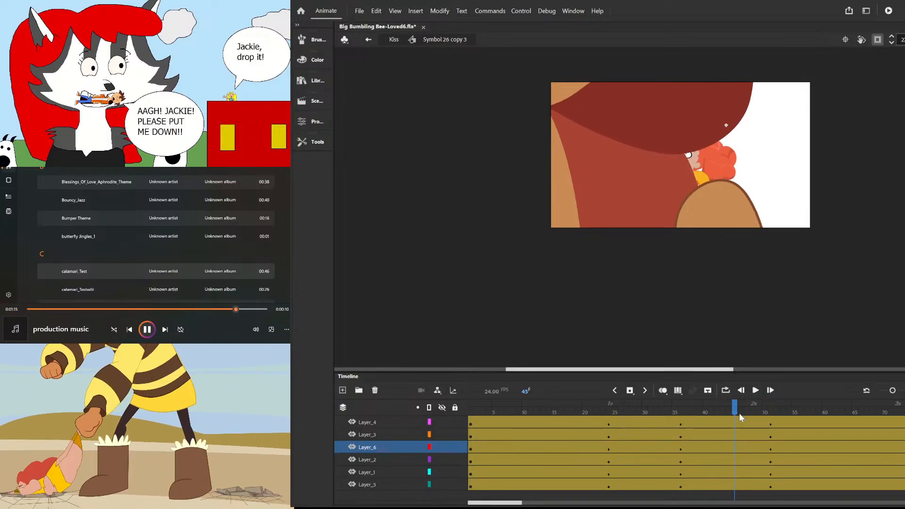
key("F5")
key("F5")
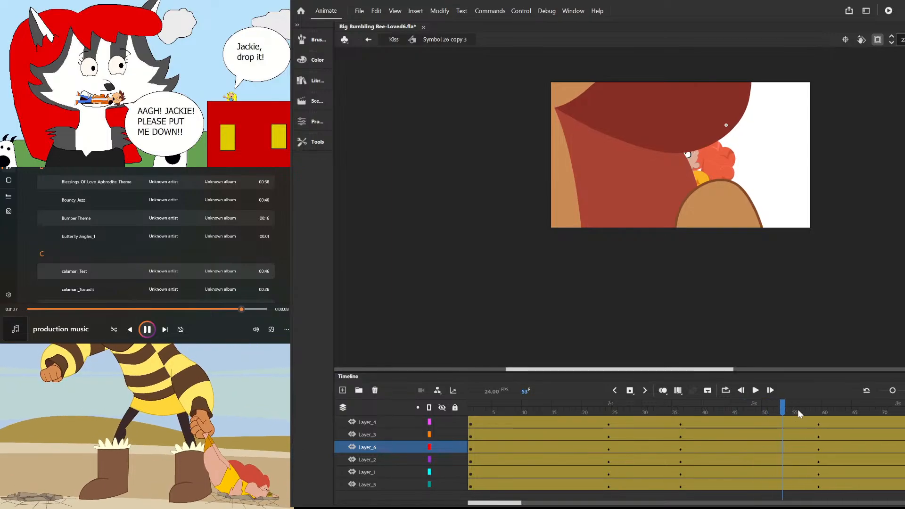
key("F5")
key("Return")
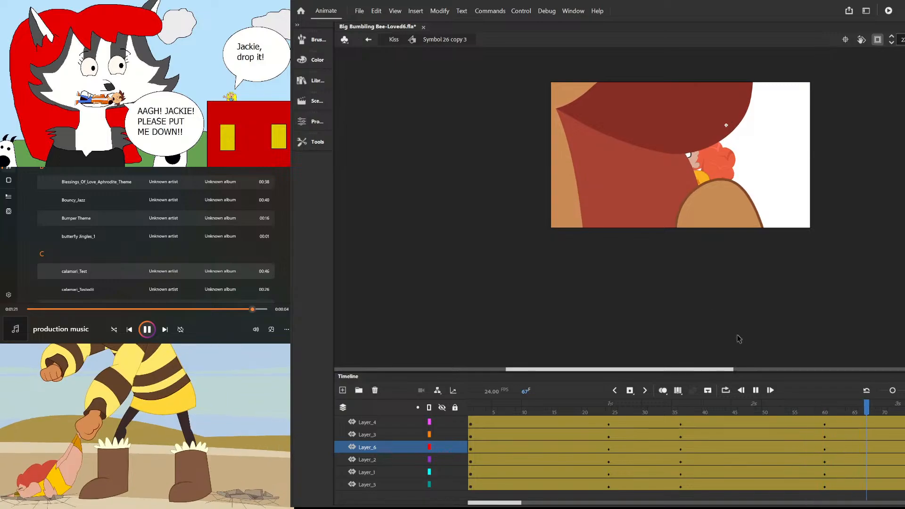
- Move the end keyframes of both lips' shape tweens in Symbol 144 copy 2 to frame 60 and return to the Kiss scene
left_click(709, 410)
left_click_drag(707, 406, 828, 424)
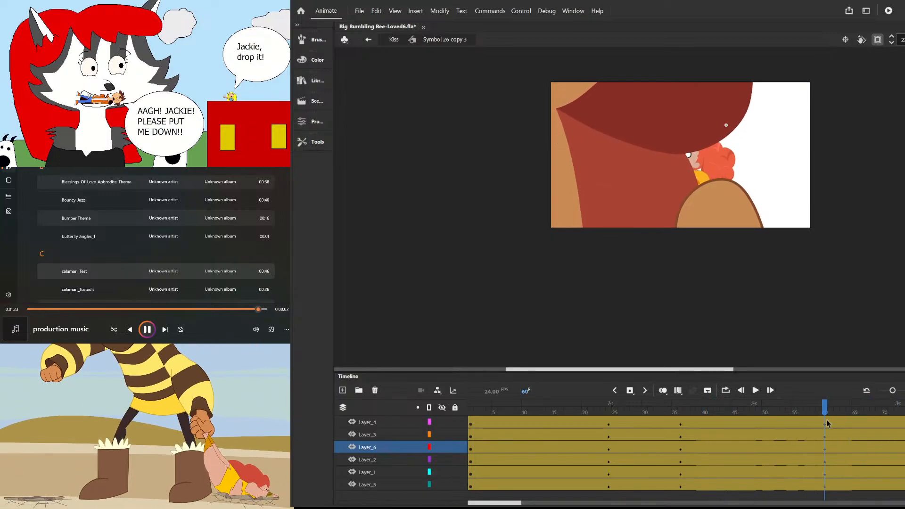
double_click(669, 96)
left_click_drag(633, 424, 709, 435)
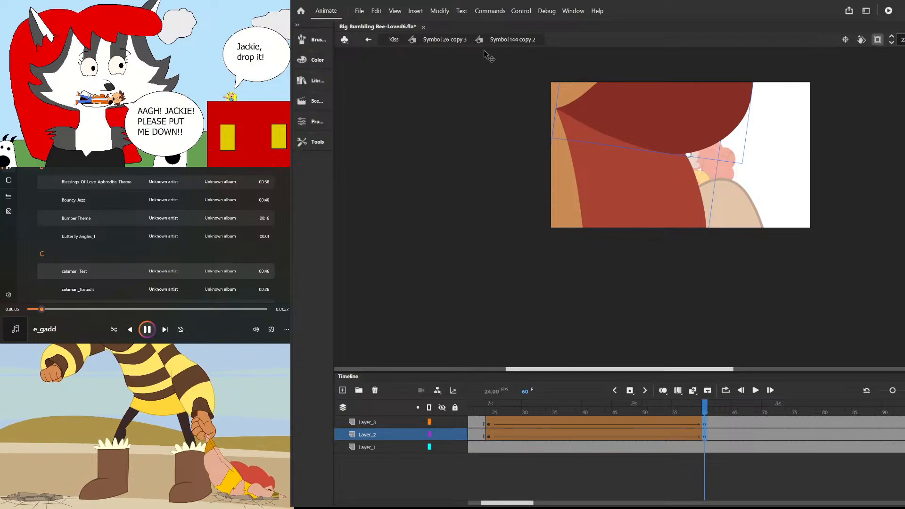
left_click(399, 44)
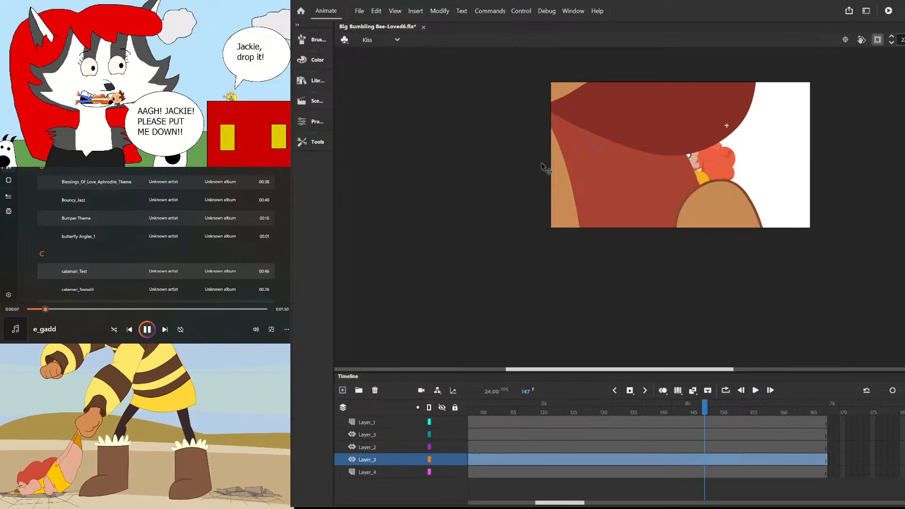
- Play back the slowed kiss in the Kiss scene and inspect the lips inside Symbol 26 copy 3 from frame 36 to 66
left_click_drag(705, 406, 489, 406)
key("Return")
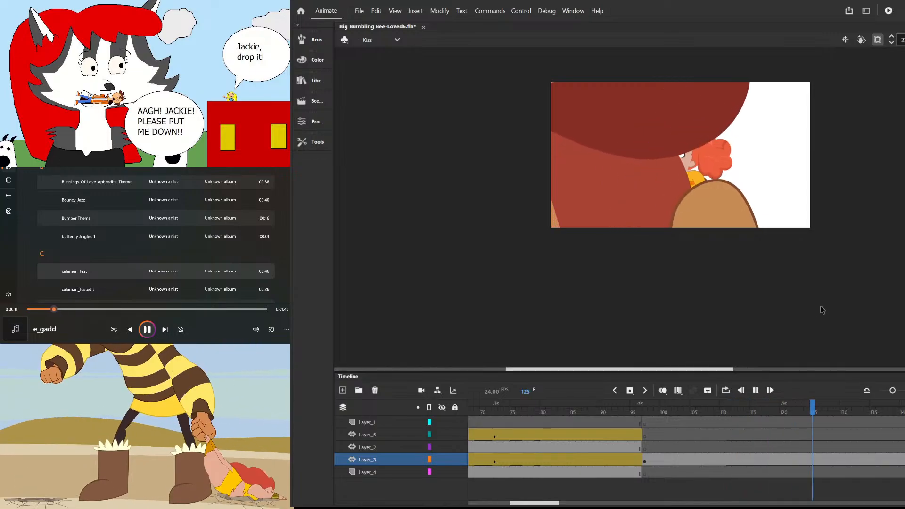
left_click_drag(559, 408, 682, 440)
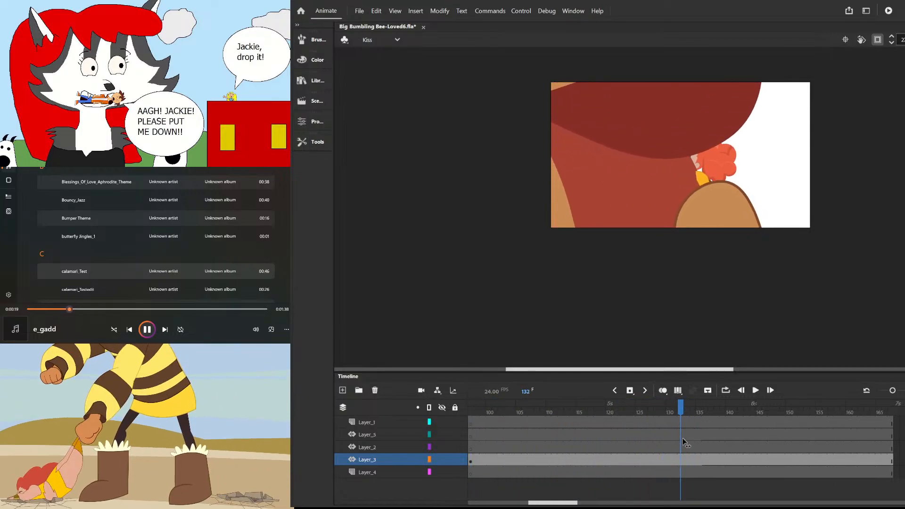
double_click(656, 203)
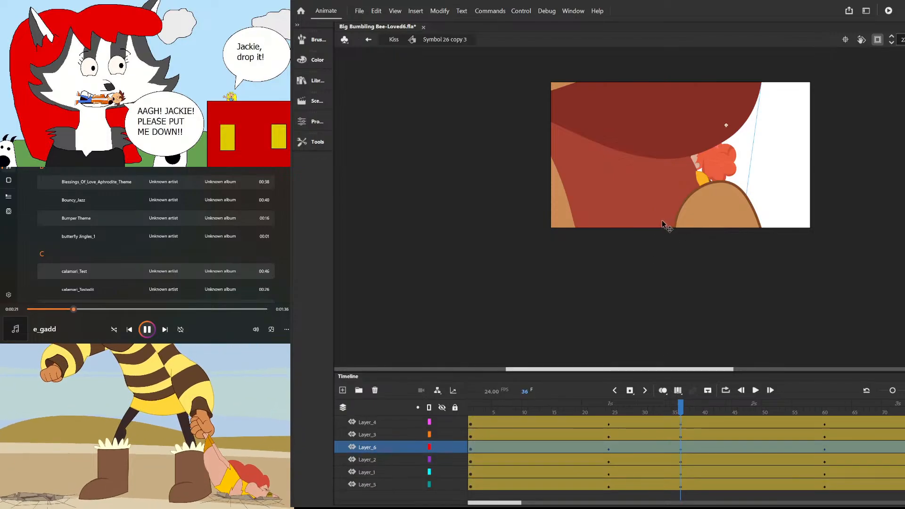
left_click_drag(657, 222, 653, 221)
left_click(784, 160)
left_click_drag(680, 413, 859, 435)
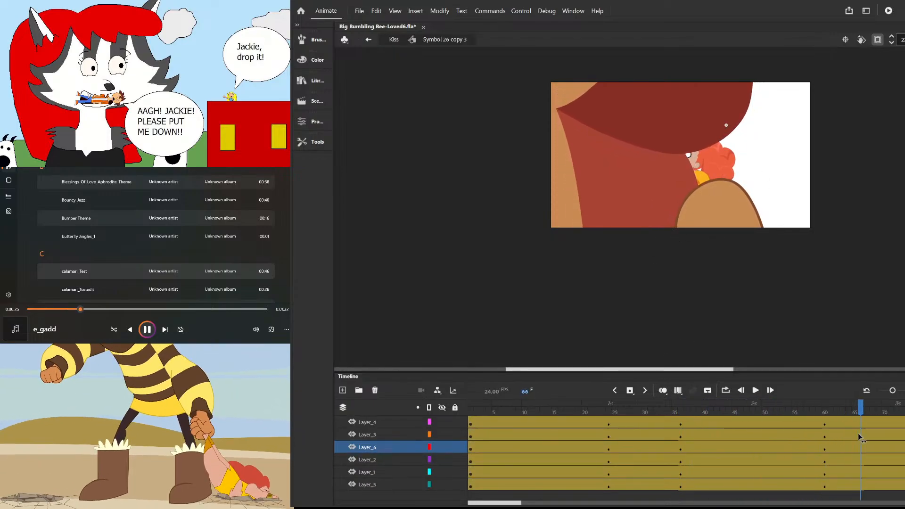
- Extend all layers of the Kiss scene to frame 193
double_click(803, 171)
left_click_drag(703, 410, 746, 424)
left_click_drag(830, 476, 893, 401)
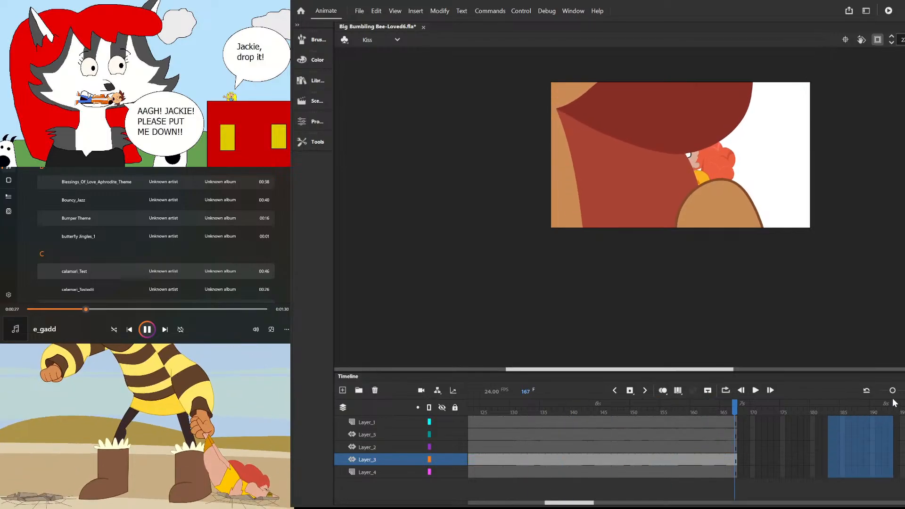
key("F5")
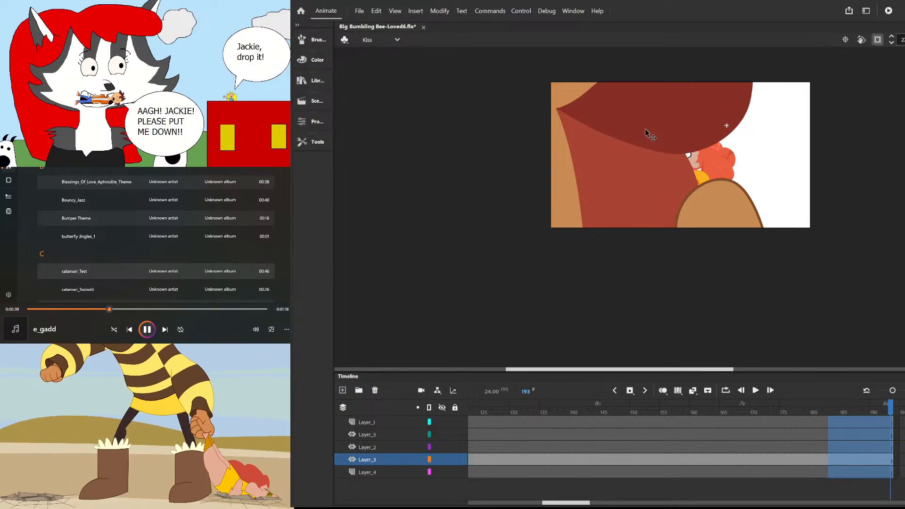
- Play Symbol 26 copy 3 from frame 1, then examine the hand and lips around frames 60 to 66
double_click(628, 159)
left_click(716, 456)
left_click_drag(704, 411, 458, 420)
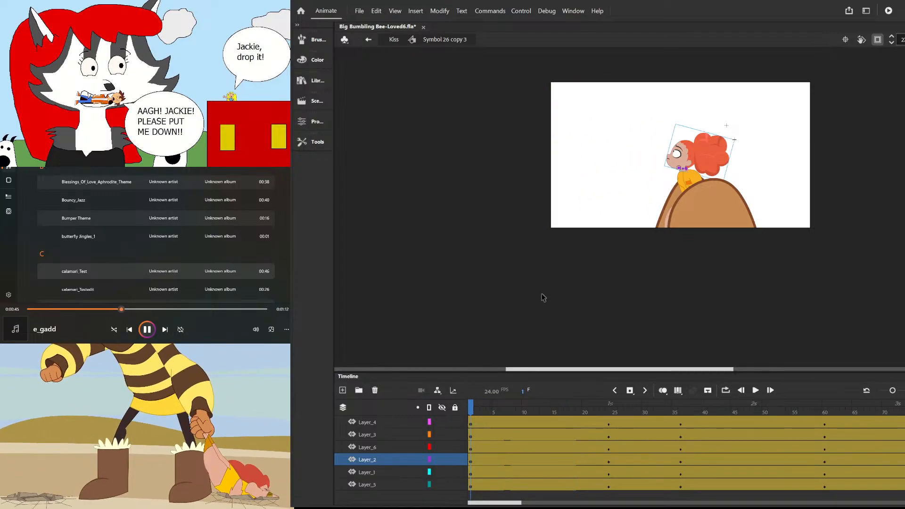
key("Return")
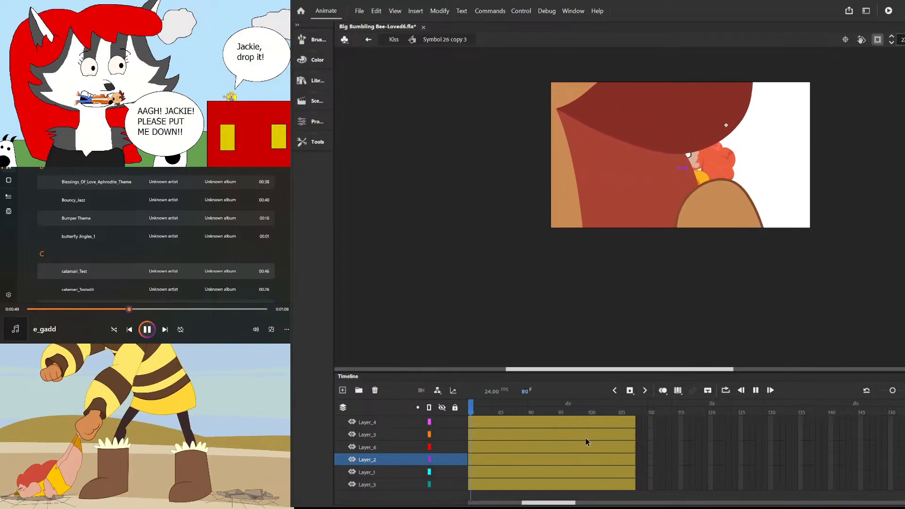
left_click(587, 437)
mouse_move(555, 412)
left_mouse_down()
mouse_move(427, 420)
mouse_move(562, 425)
left_mouse_up()
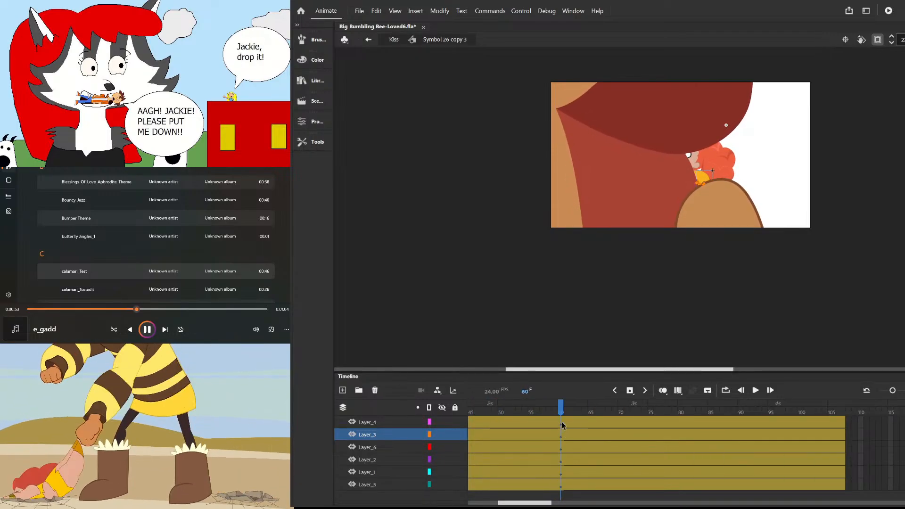
left_click(720, 211)
left_click(791, 155)
left_click_drag(573, 421, 720, 454)
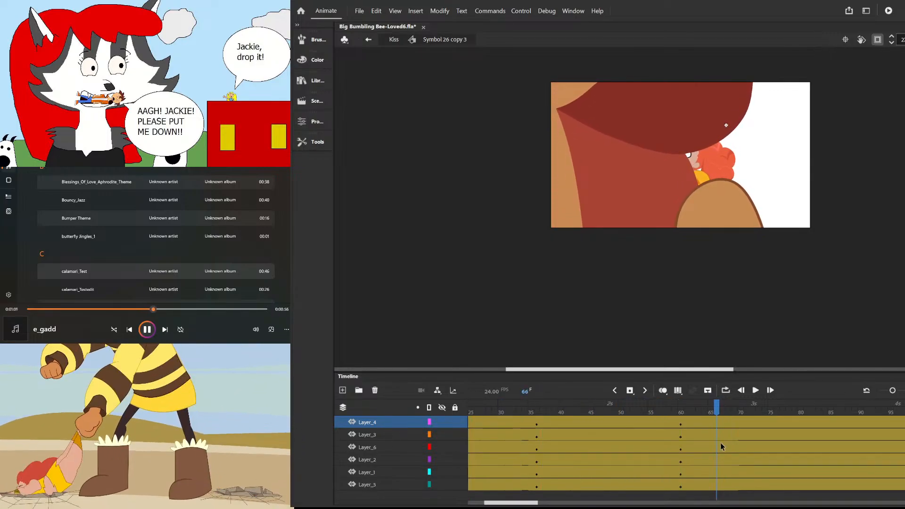
left_click(661, 222)
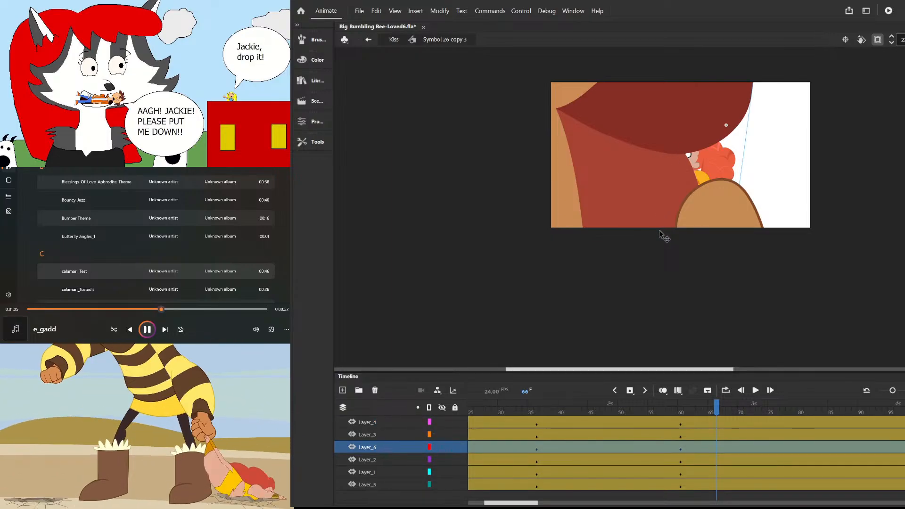
- Move the giant head with its lips leftward off the stage at frame 66 so it pulls away from the girl
left_click_drag(660, 231, 528, 220)
mouse_move(719, 415)
left_mouse_down()
mouse_move(668, 415)
mouse_move(711, 415)
mouse_move(717, 424)
left_mouse_up()
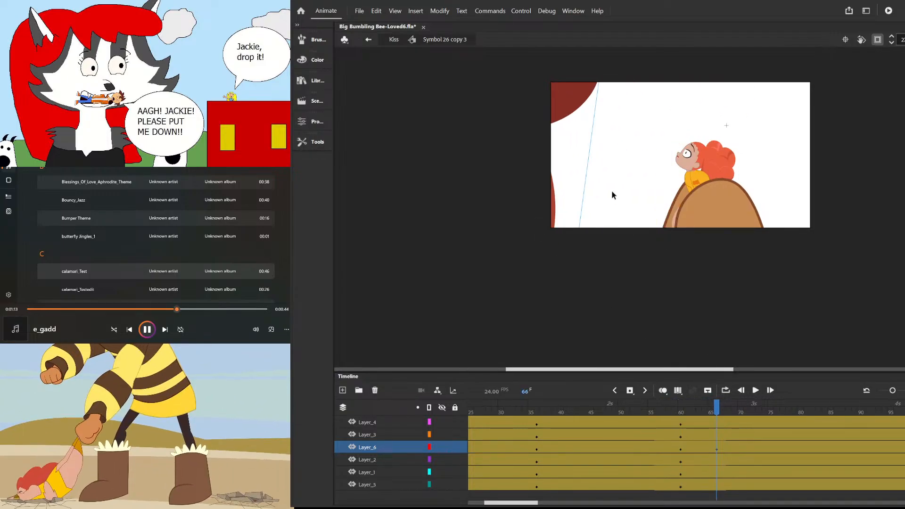
left_click_drag(581, 112, 527, 98)
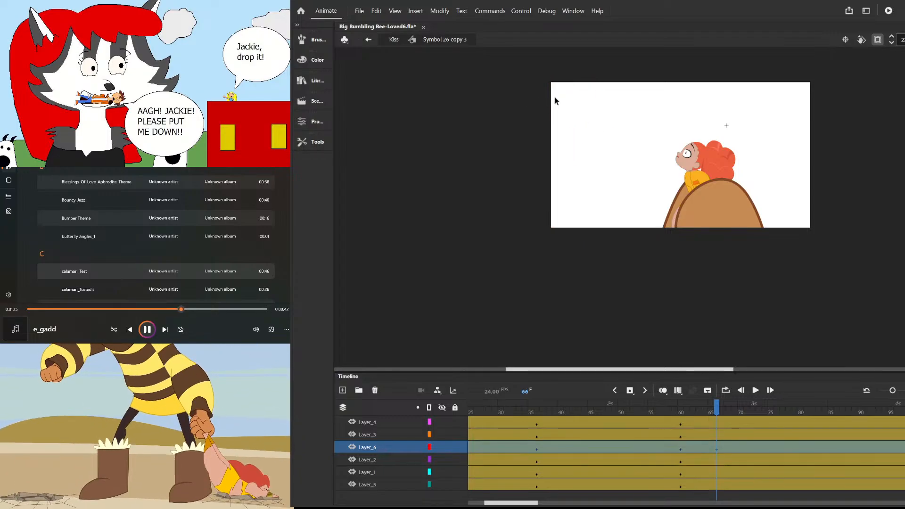
left_click(876, 42)
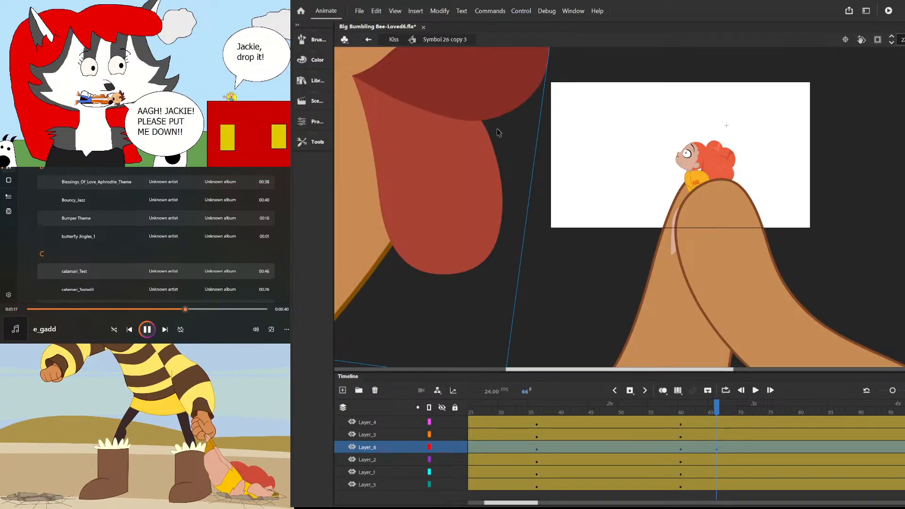
left_click(679, 251)
left_click(570, 209)
left_click(479, 91)
left_click_drag(517, 105, 486, 98)
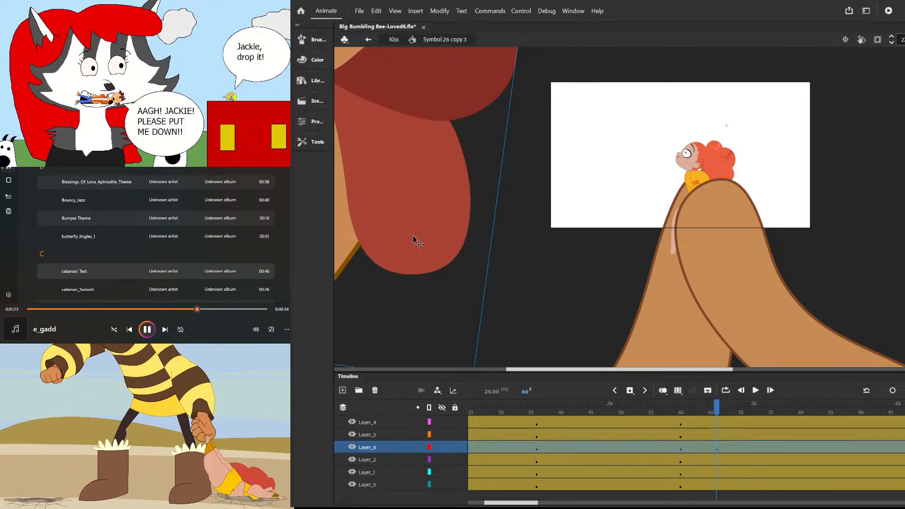
- Open Symbol 144 copy 2, insert keyframes at frame 66 for both lips, and shape-tween them from frame 60
double_click(413, 236)
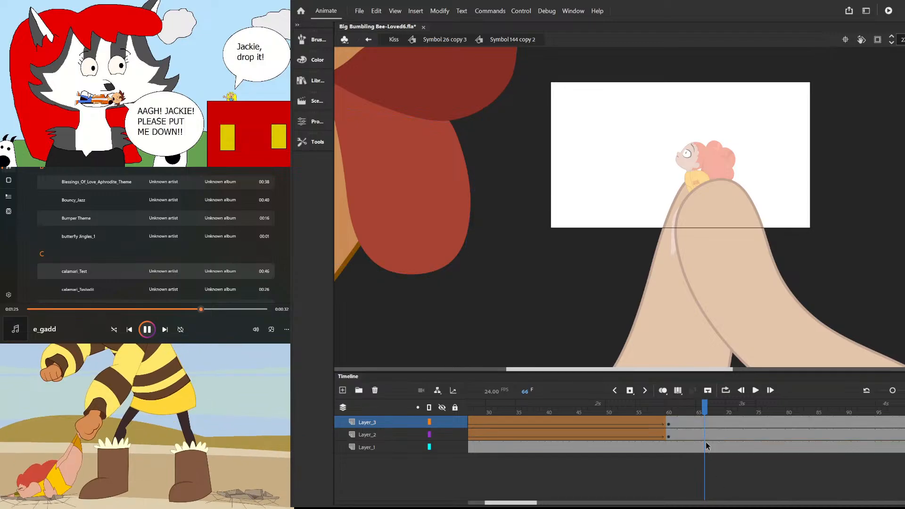
left_click(706, 437)
key("F6")
left_click_drag(687, 423, 685, 436)
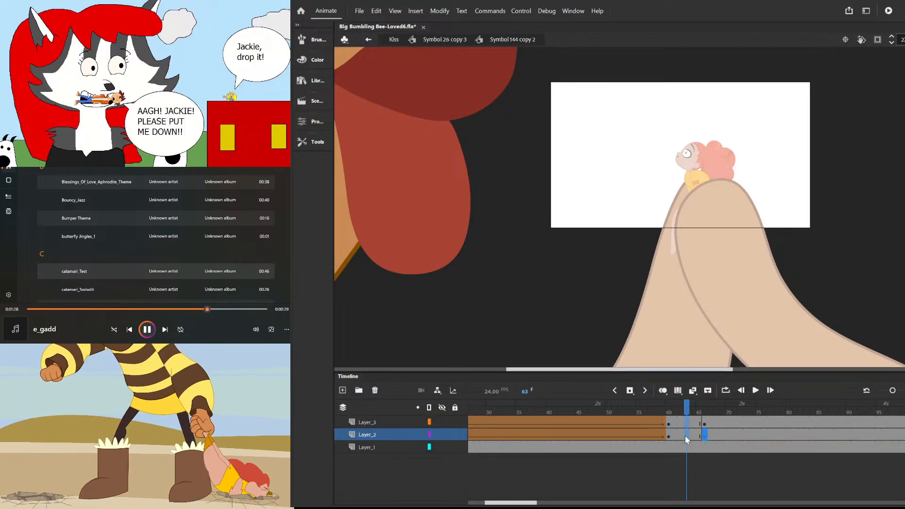
left_click(739, 157)
left_click(704, 406)
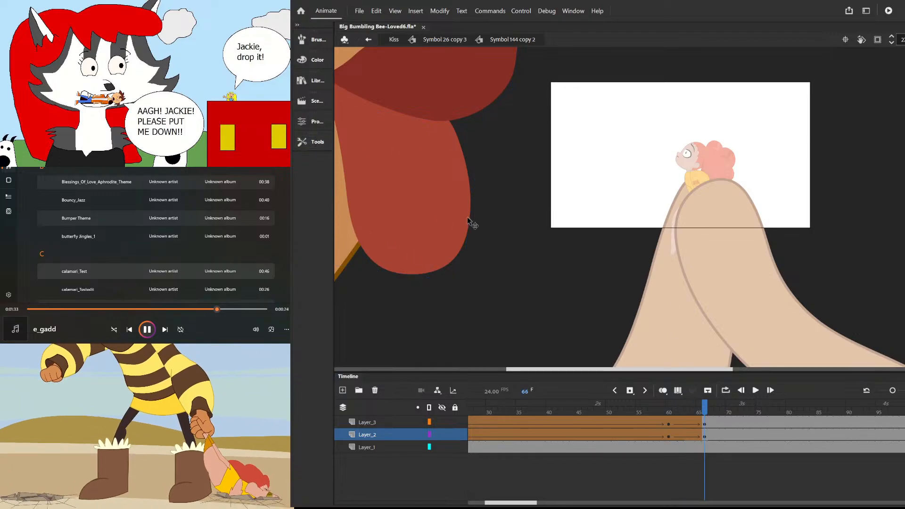
- Reshape the lower and upper lip outlines at frame 66, check the tween, and return to Symbol 26 copy 3
left_click_drag(451, 259, 458, 255)
left_click_drag(360, 244, 371, 239)
left_click_drag(458, 255, 488, 214)
scroll(474, 223, "up", 3)
left_click_drag(512, 171, 519, 179)
left_click_drag(521, 140, 523, 143)
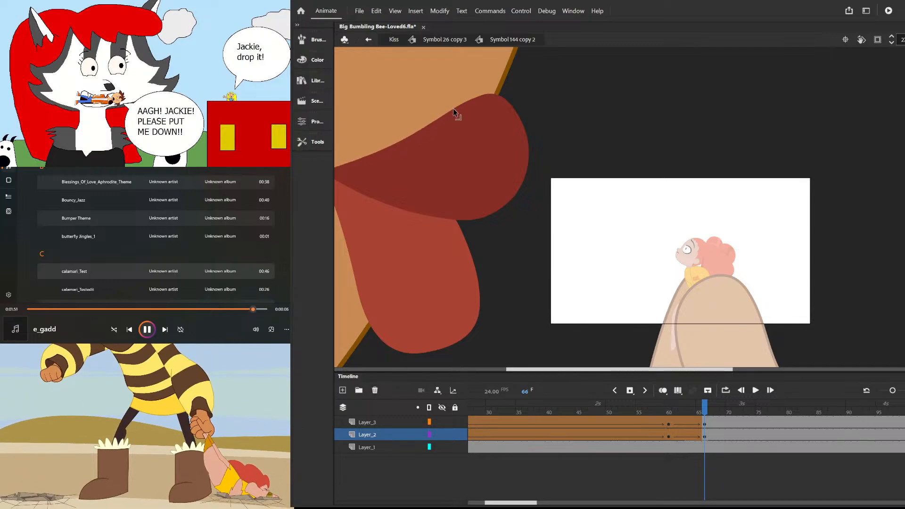
mouse_move(698, 407)
left_mouse_down()
mouse_move(651, 407)
mouse_move(708, 407)
mouse_move(638, 406)
mouse_move(692, 406)
left_mouse_up()
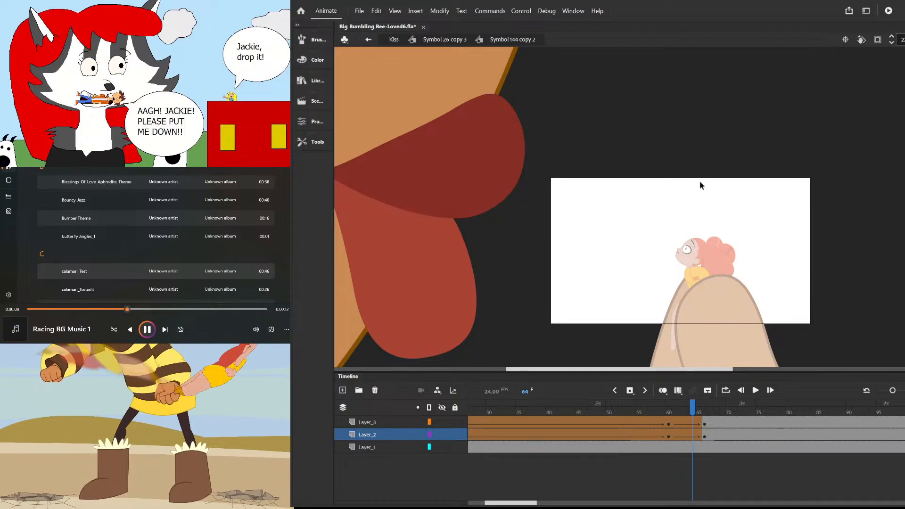
mouse_move(693, 407)
left_mouse_down()
mouse_move(665, 414)
mouse_move(711, 411)
mouse_move(657, 411)
mouse_move(699, 410)
left_mouse_up()
double_click(732, 155)
left_click(878, 40)
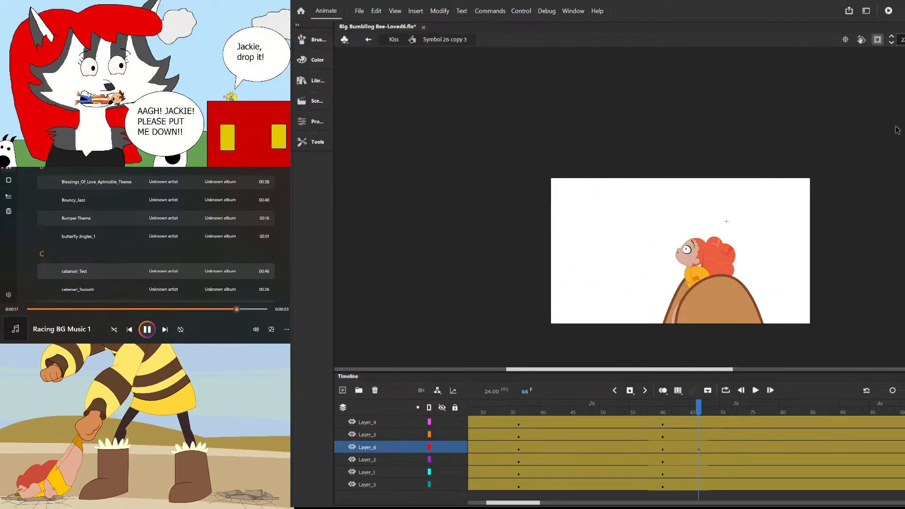
- Reopen Symbol 144 copy 2 and bend the lower lip into a shorter shape with a rounder front edge at frame 66
left_click(878, 40)
left_click(465, 174)
double_click(464, 174)
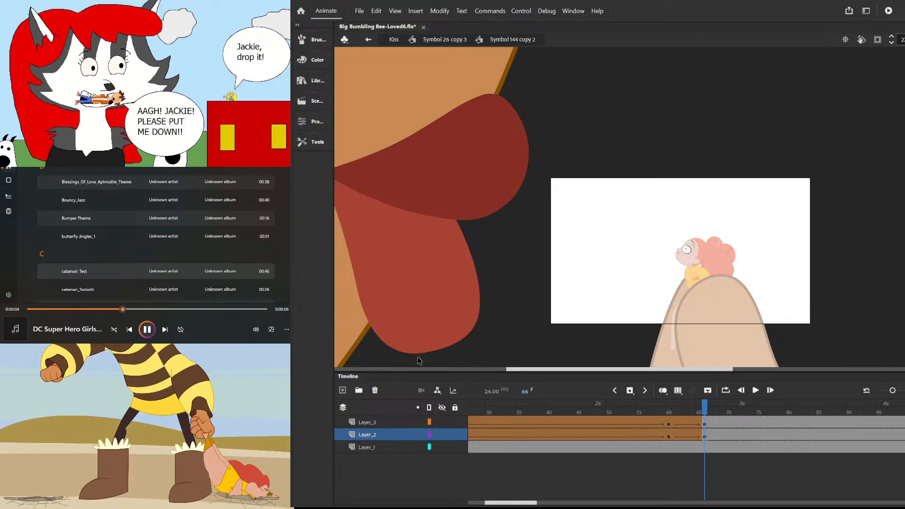
left_click_drag(416, 357, 432, 350)
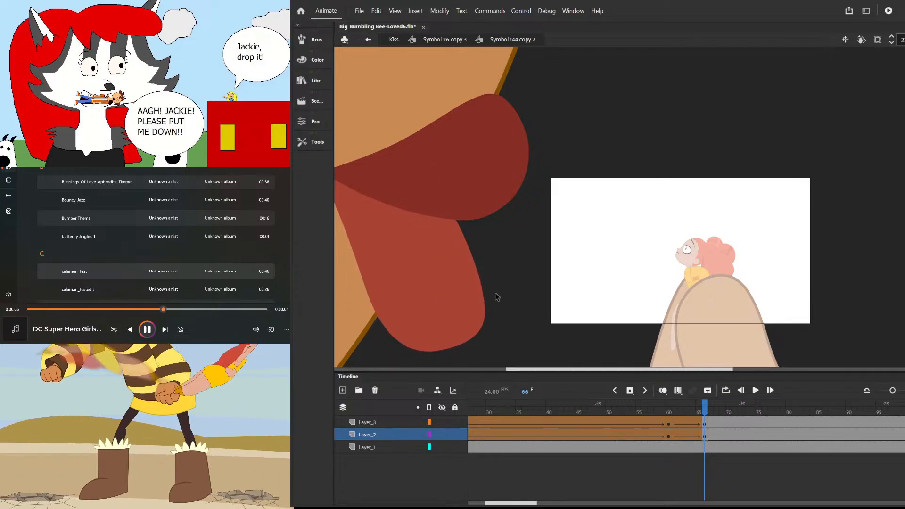
left_click_drag(482, 284, 488, 271)
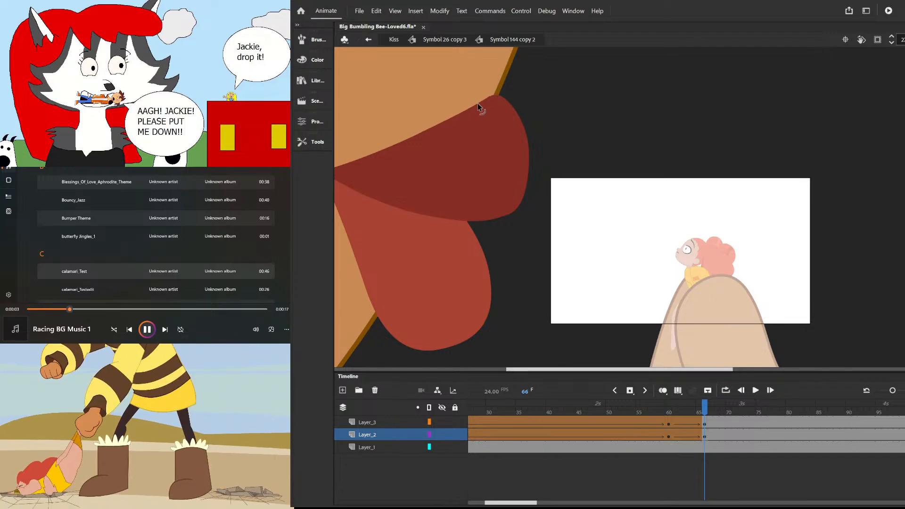
- Flatten the upper lip's upper bulge and round its front edge at frame 66, then check the tween into it
left_click(445, 117)
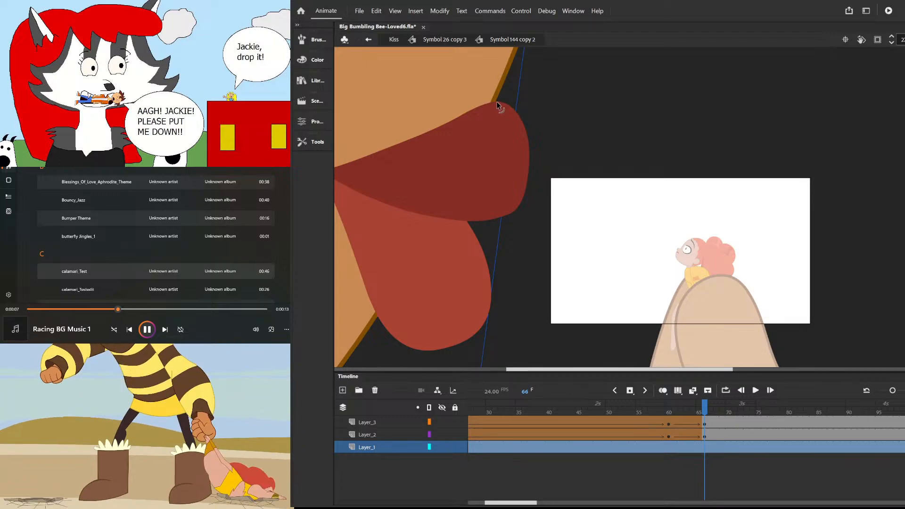
mouse_move(509, 105)
left_mouse_down()
mouse_move(526, 124)
mouse_move(498, 110)
left_mouse_up()
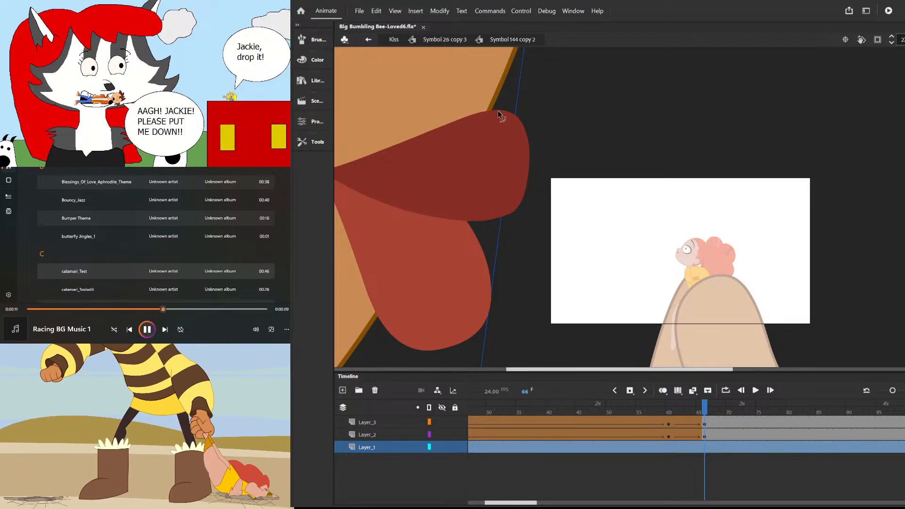
left_click_drag(530, 138, 535, 145)
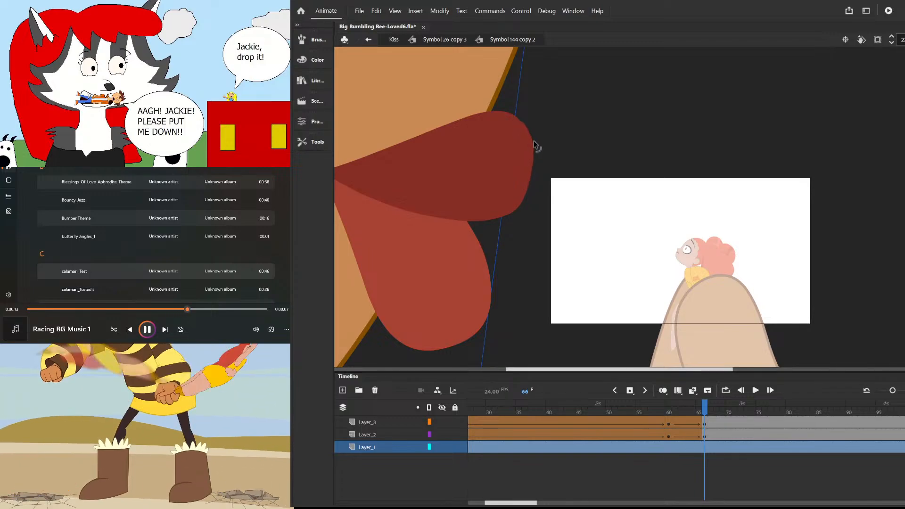
left_click_drag(523, 200, 525, 200)
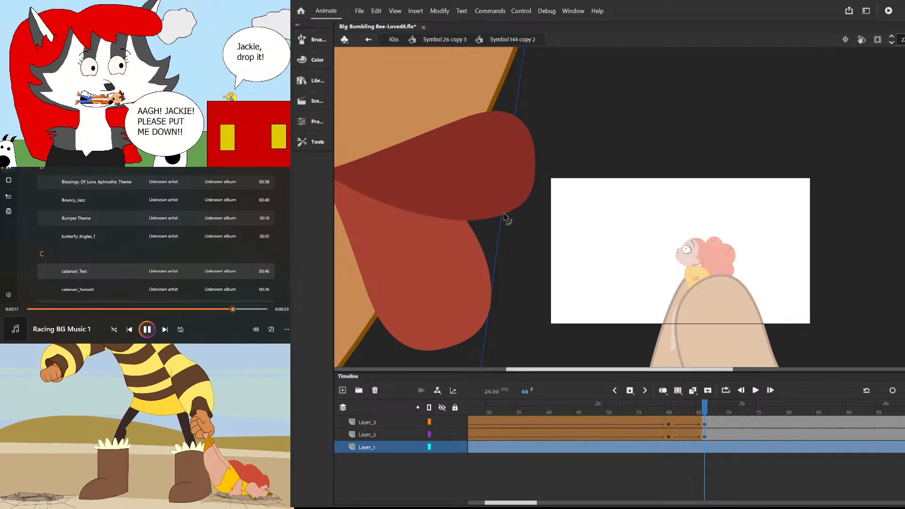
left_click_drag(702, 411, 704, 441)
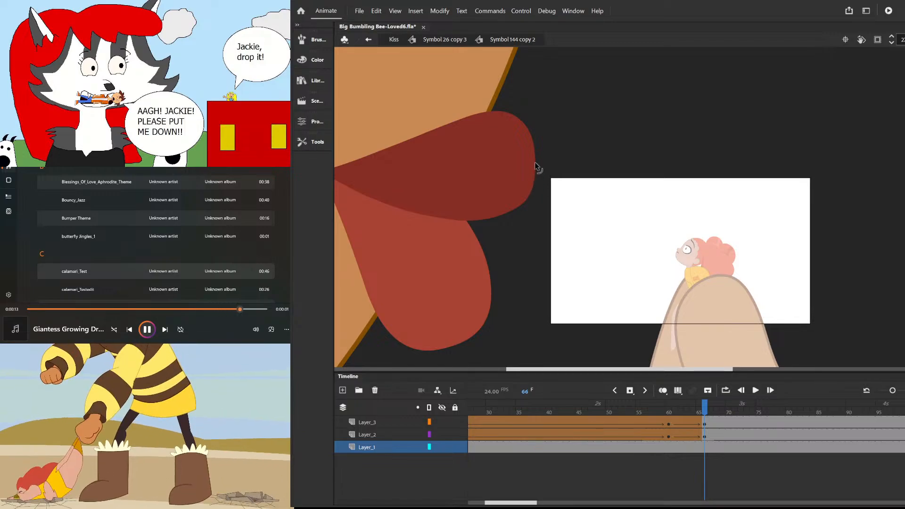
left_click(693, 408)
left_click_drag(692, 409, 704, 443)
- Return to Symbol 26 copy 3, transform the giant head instance at frame 66, and review it clipped to the stage
double_click(654, 189)
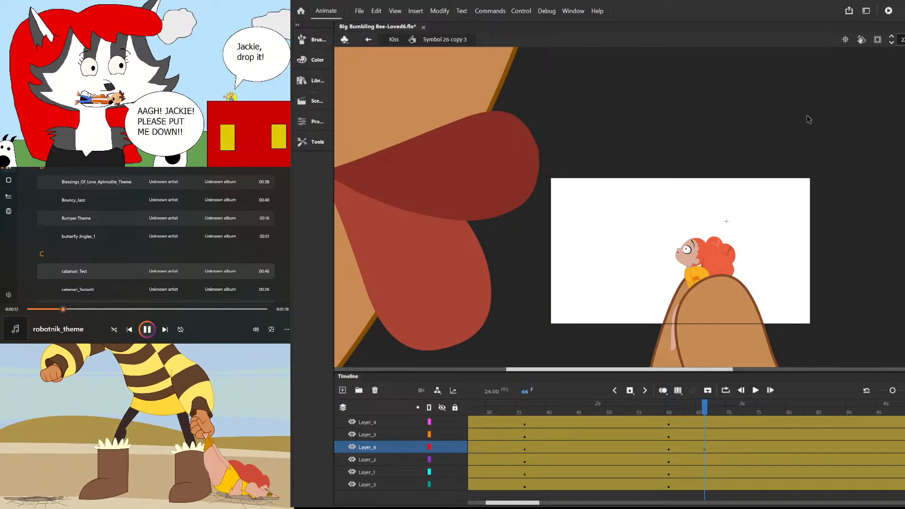
left_click(878, 40)
mouse_move(704, 408)
left_mouse_down()
mouse_move(649, 410)
mouse_move(699, 414)
mouse_move(667, 416)
mouse_move(704, 424)
left_mouse_up()
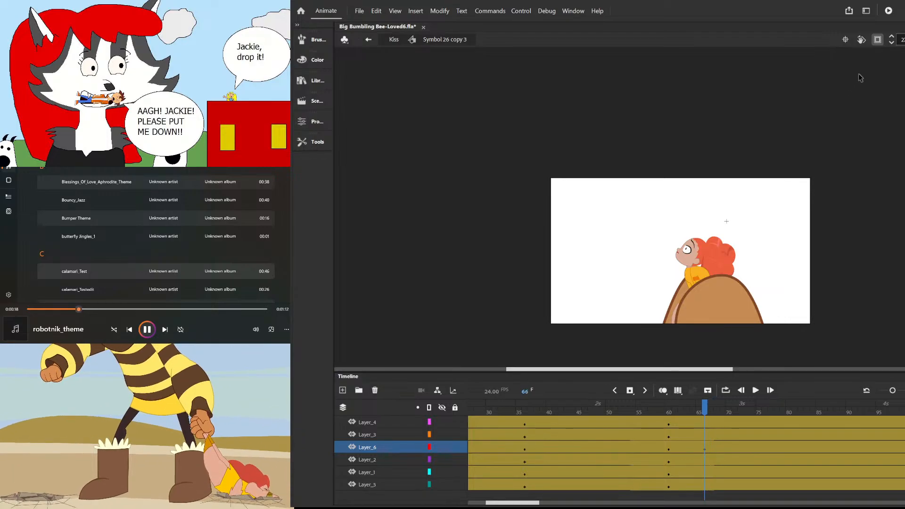
left_click(877, 40)
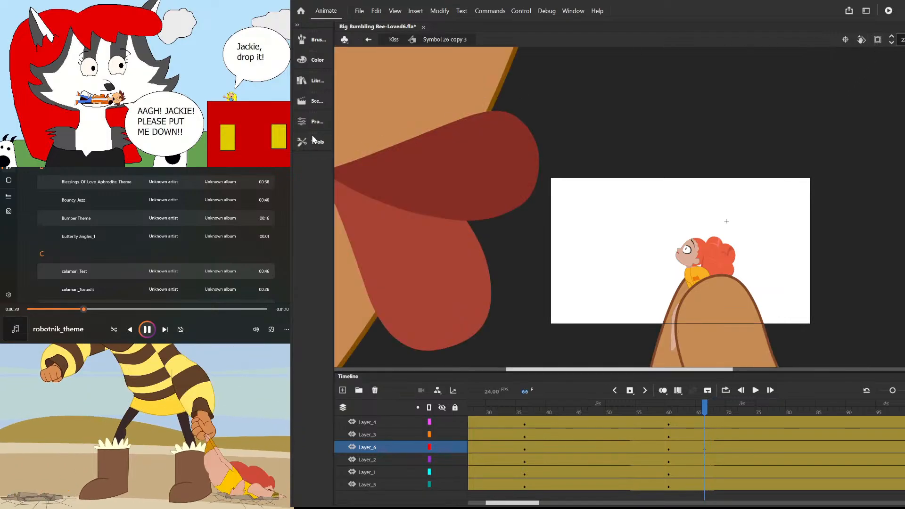
left_click(403, 83)
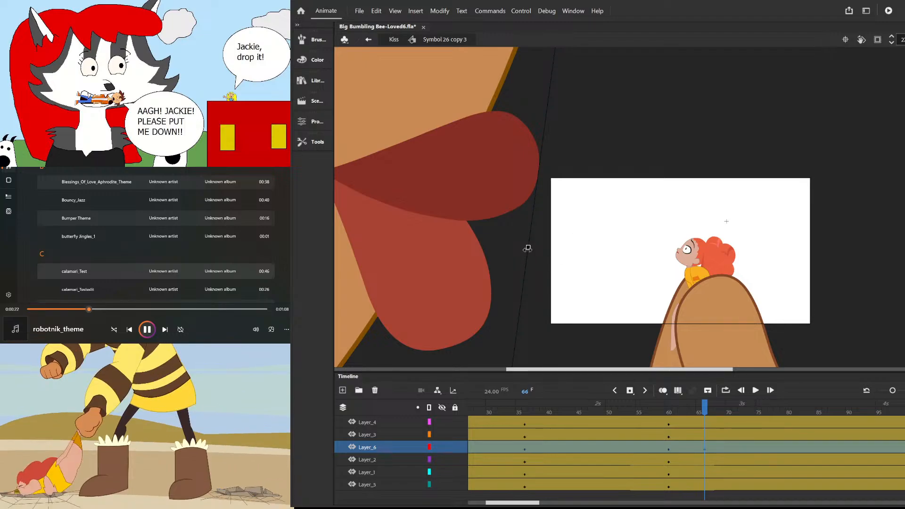
left_click_drag(528, 248, 541, 235)
mouse_move(705, 410)
left_mouse_down()
mouse_move(662, 410)
mouse_move(712, 410)
mouse_move(670, 409)
mouse_move(706, 421)
left_mouse_up()
left_click(878, 39)
left_click(697, 263)
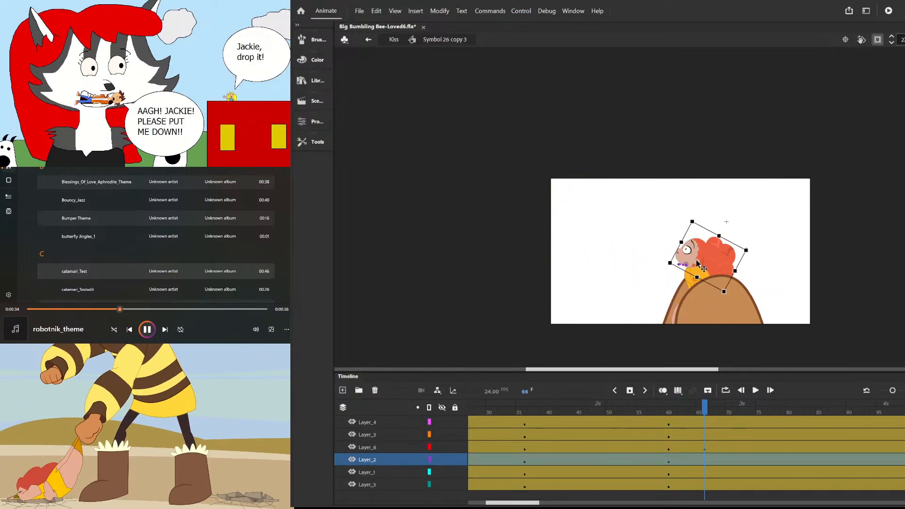
left_click(701, 304, "shift")
left_click(671, 312, "shift")
left_click_drag(736, 305, 777, 245)
key("ctrl+z")
left_click(698, 275, "shift")
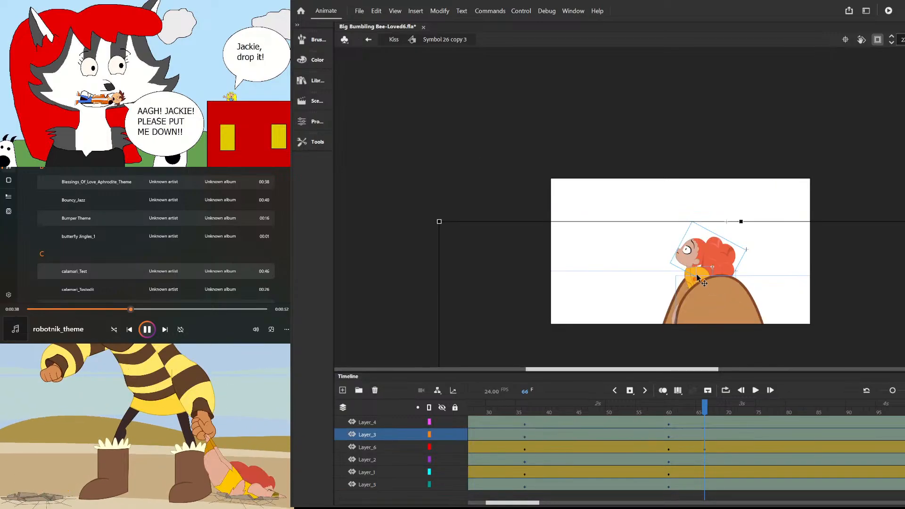
left_click(689, 275, "shift")
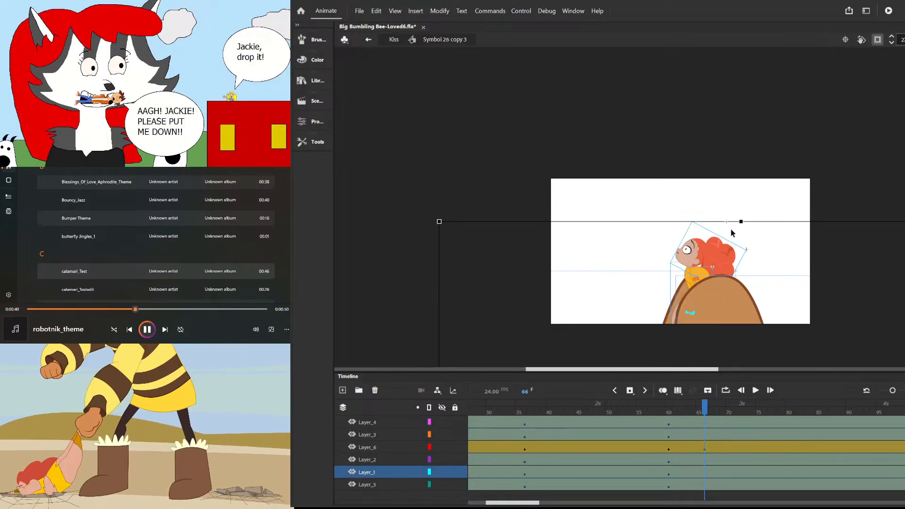
- Insert keyframes on all layers of Symbol 26 copy 3 at frames 66 and 72
left_click_drag(706, 424, 704, 491)
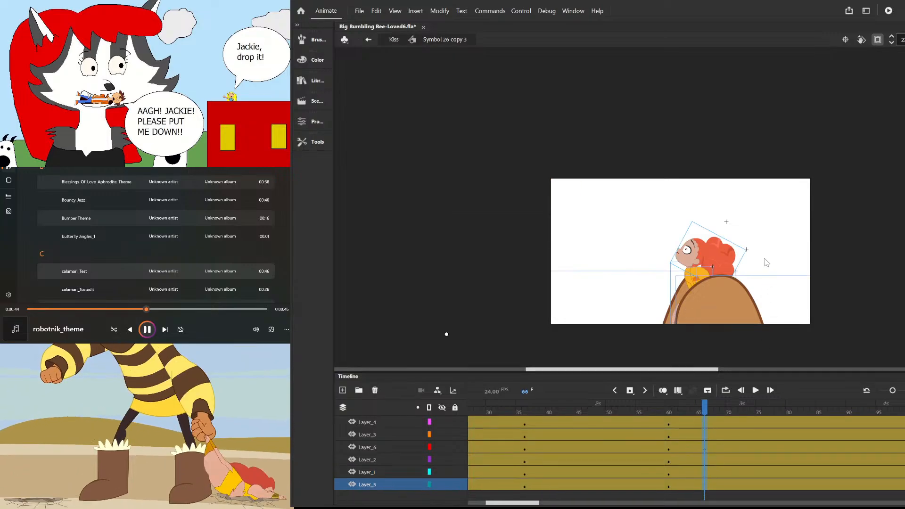
left_click(677, 204)
left_click(703, 484)
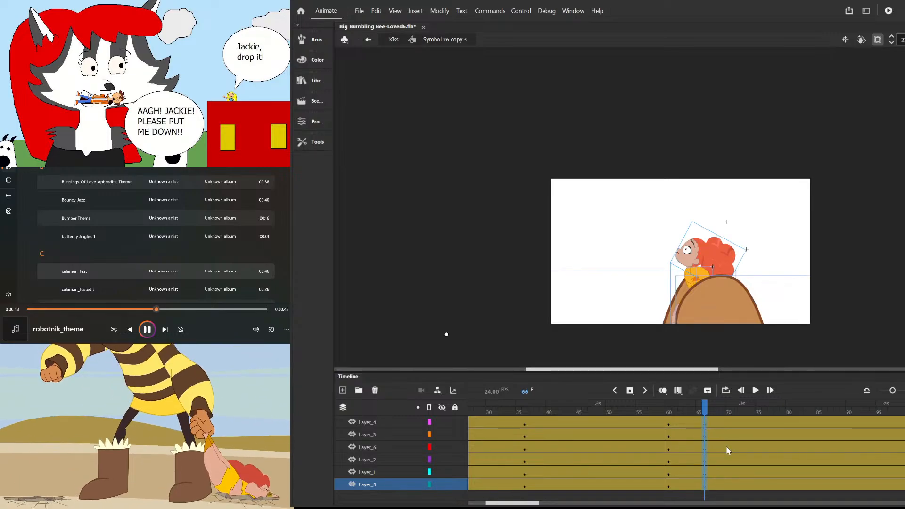
left_click_drag(736, 420, 742, 491)
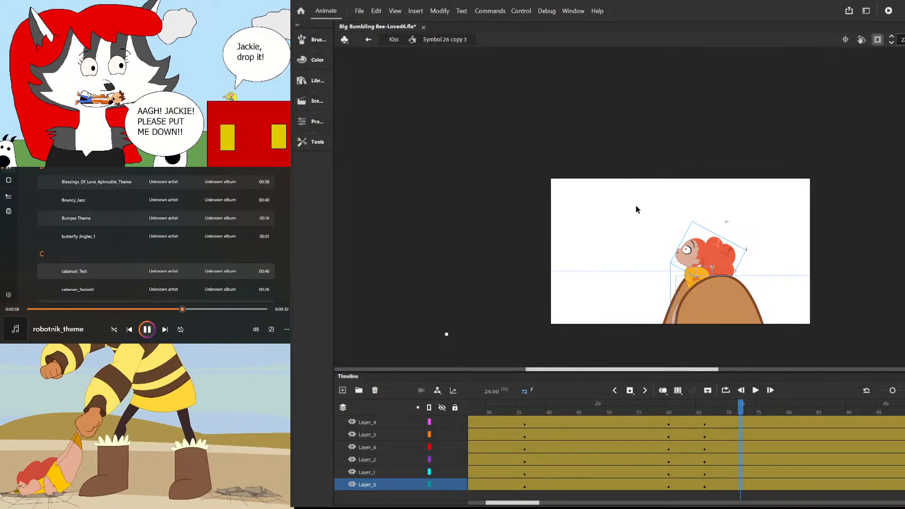
- Shift the girl and hand together slightly left at frame 66, leaving the lips out, and play back the motion
left_click_drag(652, 409, 707, 433)
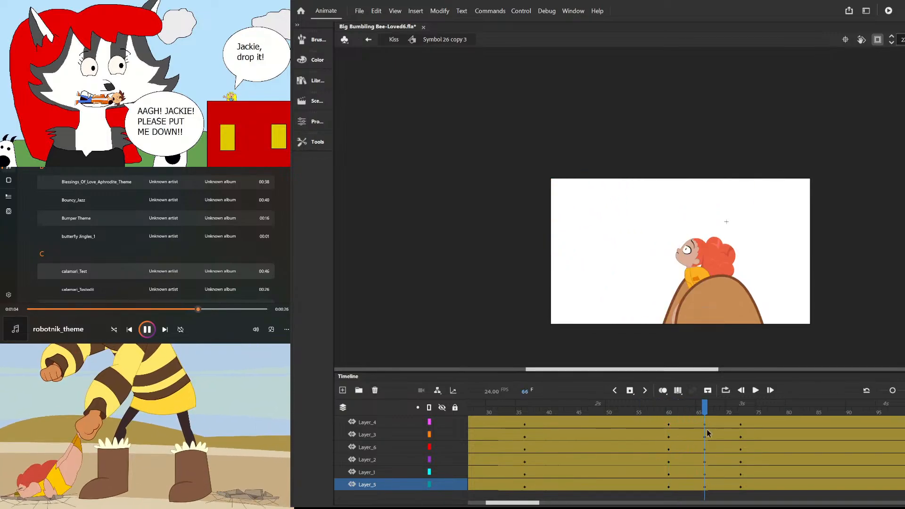
left_click(704, 481)
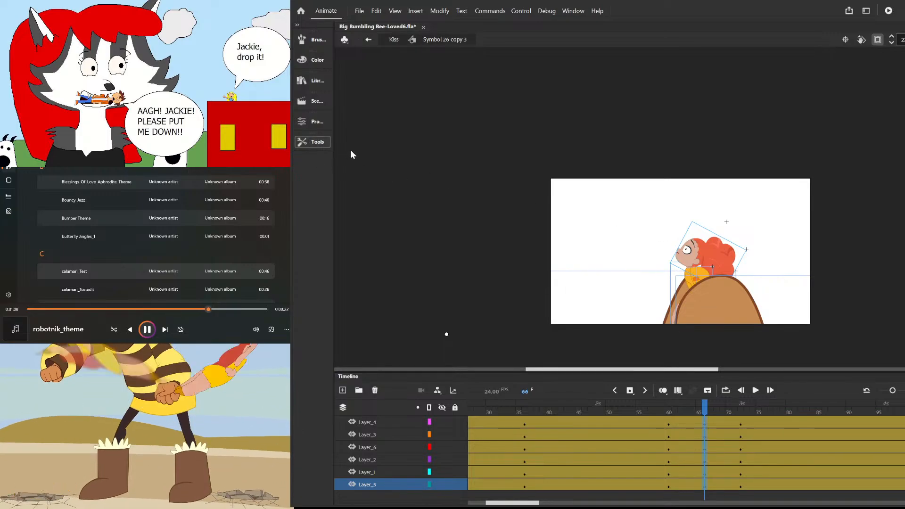
key("ctrl+a")
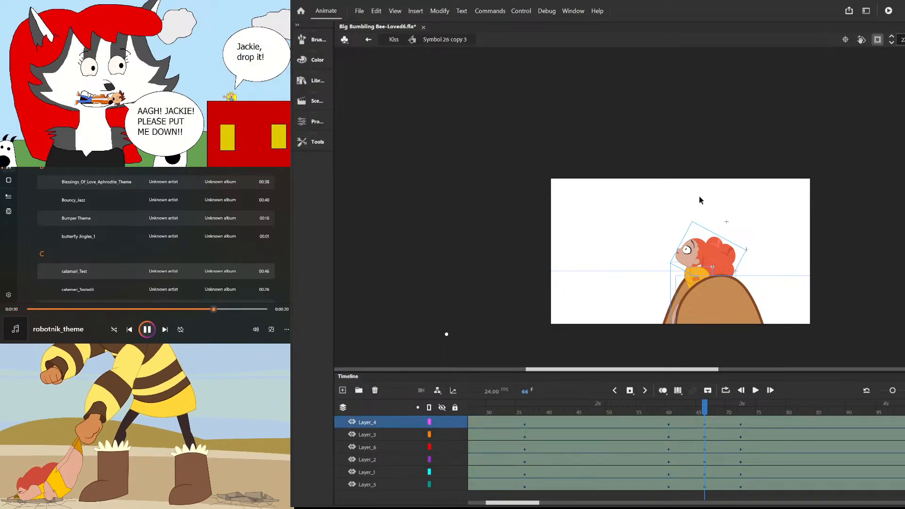
scroll(698, 204, "down", 5)
left_click(478, 152, "shift")
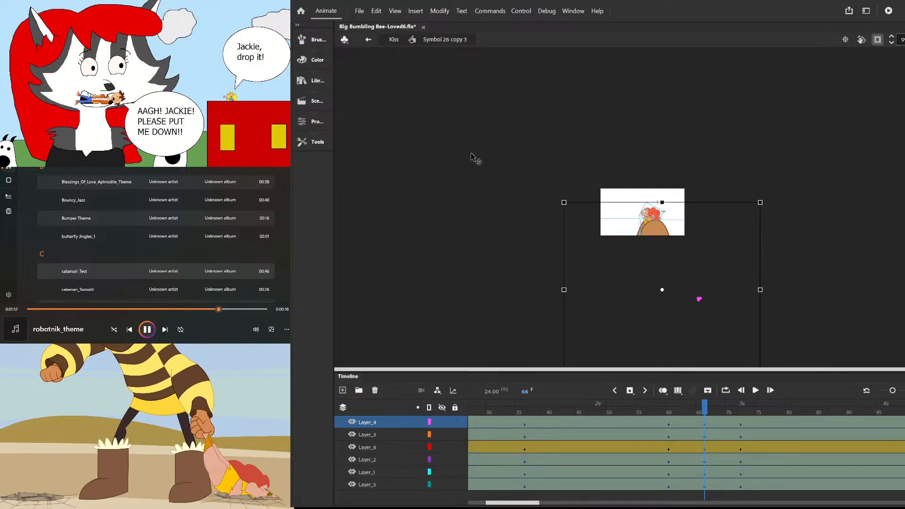
scroll(656, 211, "up", 4)
left_click_drag(638, 192, 628, 192)
left_click_drag(706, 408, 591, 407)
key("Return")
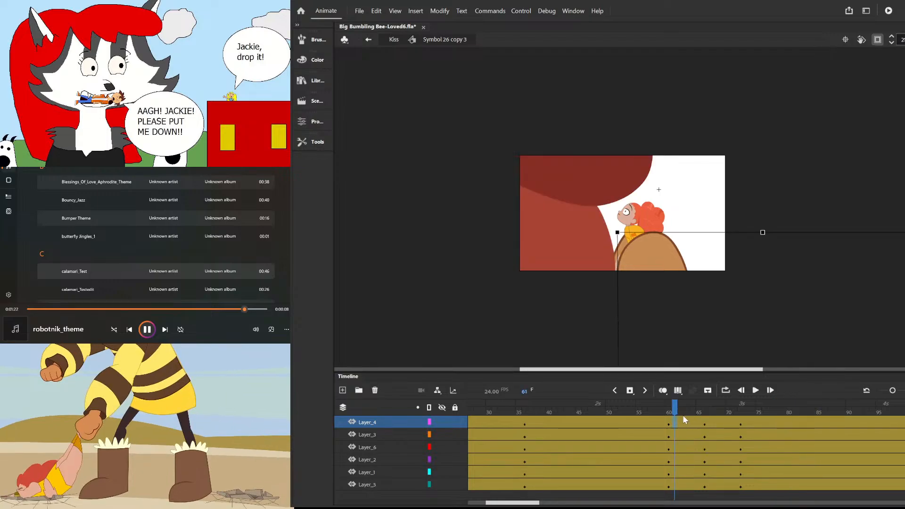
- Insert keyframes on all layers at frame 76 and return the playhead to frame 72
left_click(747, 419)
left_click(766, 425)
left_click(765, 487)
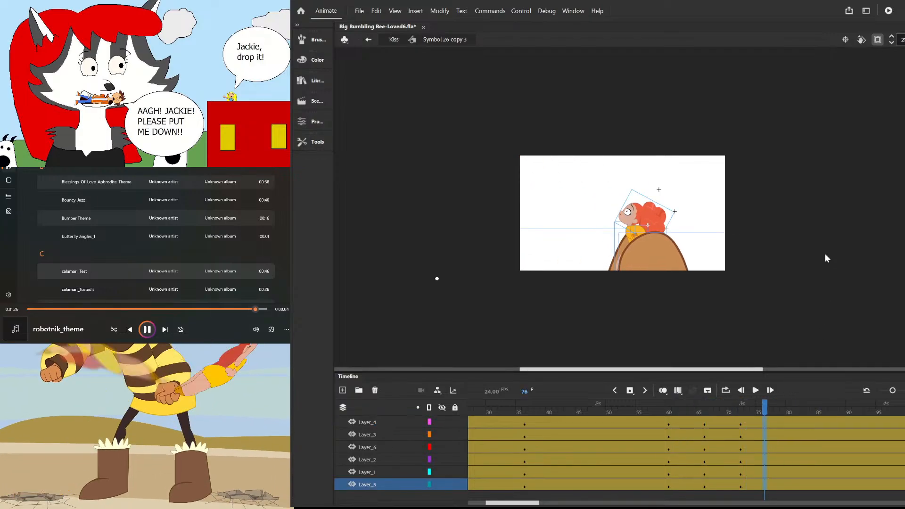
left_click_drag(676, 407, 741, 406)
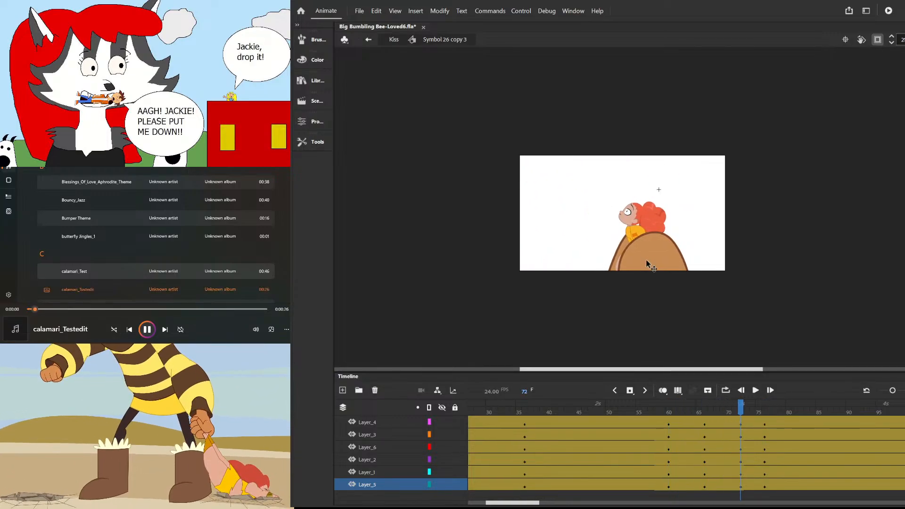
- Nudge the girl and hand slightly right at frame 72, excluding the lips, and play back the pull-away motion
left_click_drag(588, 181, 680, 299)
scroll(629, 182, "up", 3)
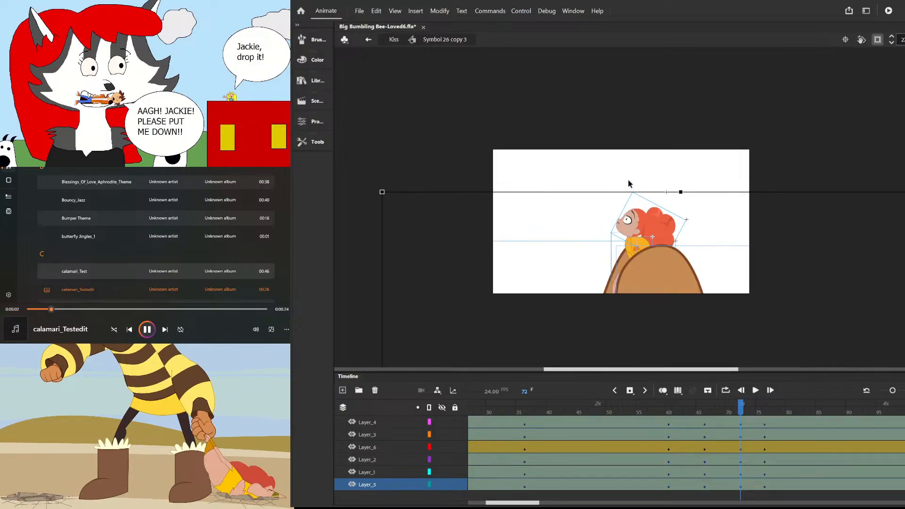
left_click_drag(662, 202, 664, 202)
left_click(657, 179)
scroll(668, 181, "down", 2)
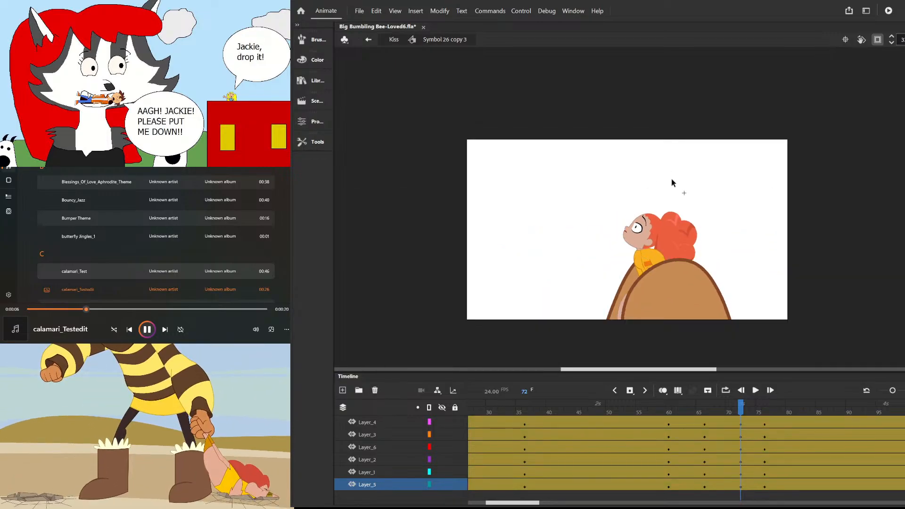
left_click_drag(739, 408, 707, 405)
key("Return")
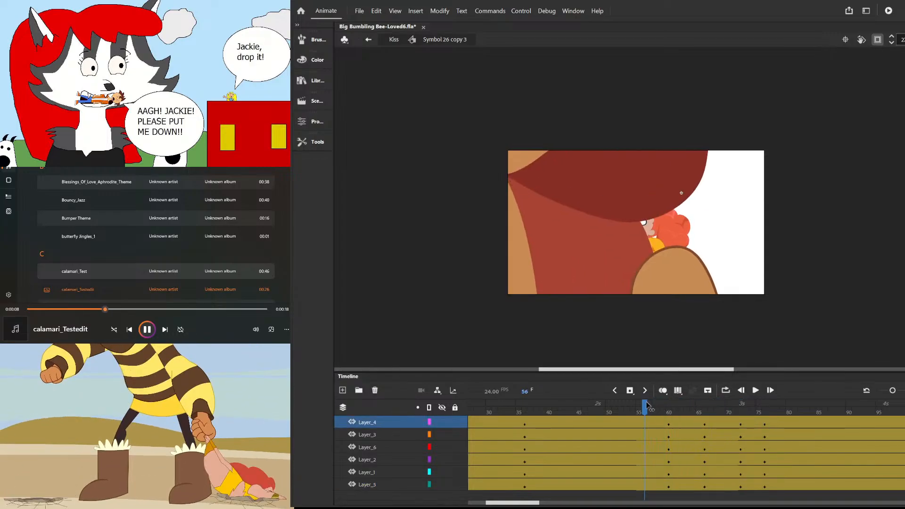
left_click_drag(703, 412, 705, 472)
key("Return")
- Open the girl's head symbol, Symbol 33 copy 2, at frame 60 and insert a keyframe for the hair on Layer_6
left_click(693, 447)
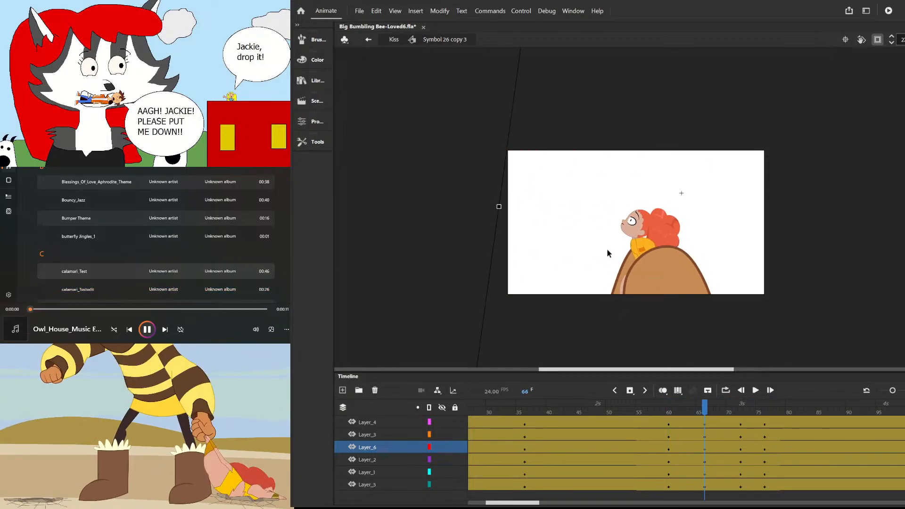
scroll(629, 233, "up", 2)
left_click(637, 226)
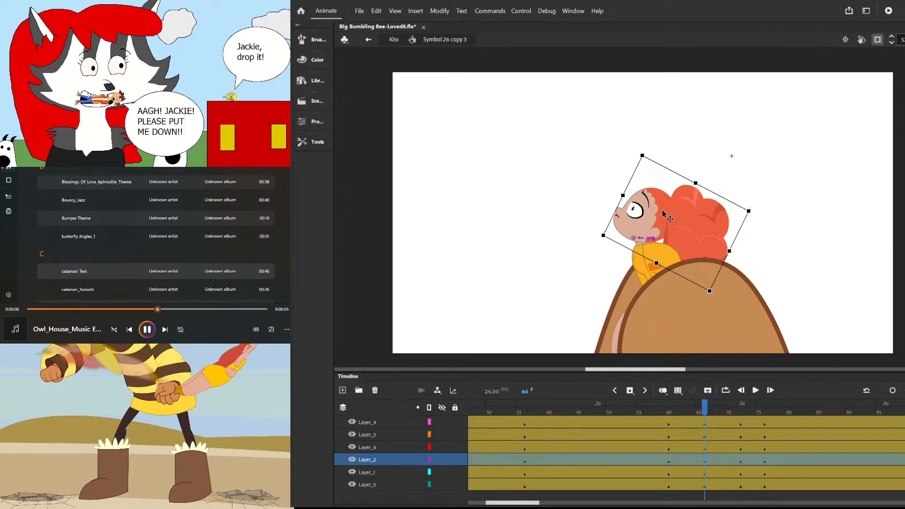
double_click(684, 234)
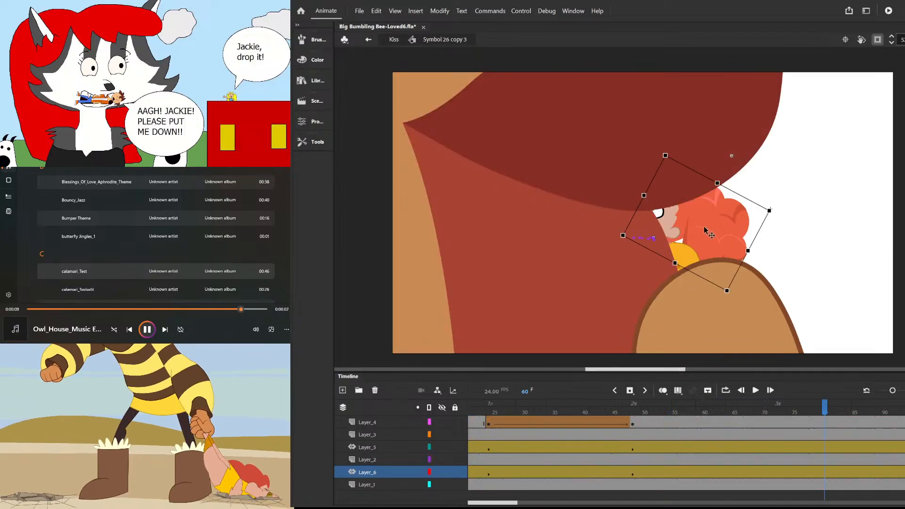
left_click(723, 235)
left_click(707, 476)
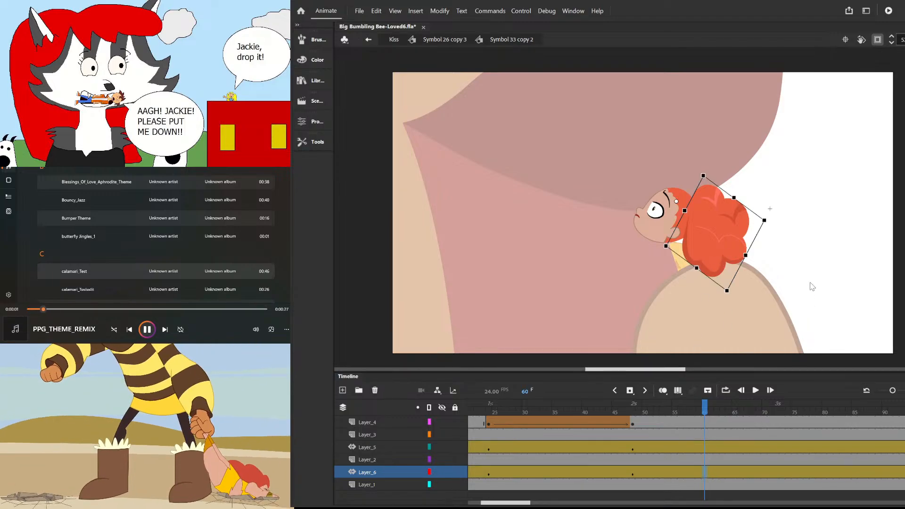
- Go to frame 66 in Symbol 26 copy 3, reopen the head symbol there, and rotate the hair upward
double_click(860, 257)
left_click_drag(736, 410, 742, 408)
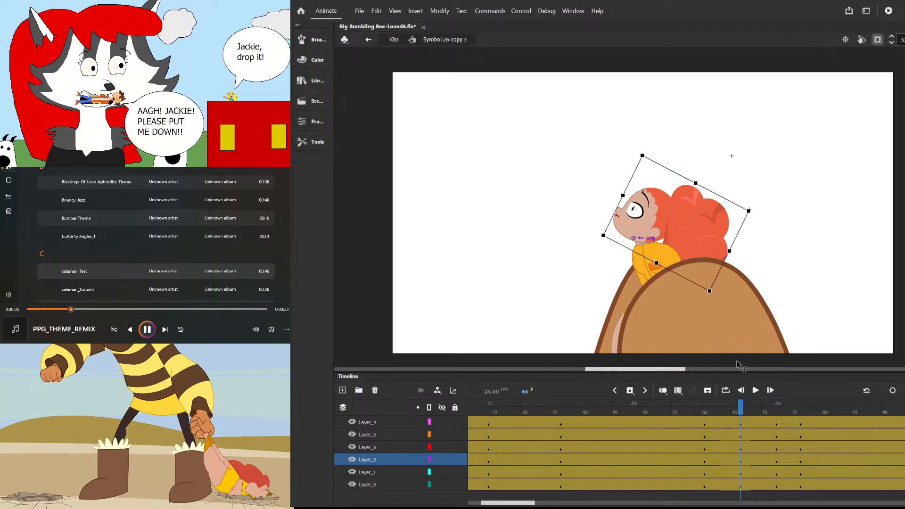
double_click(720, 225)
left_click_drag(737, 235, 749, 199)
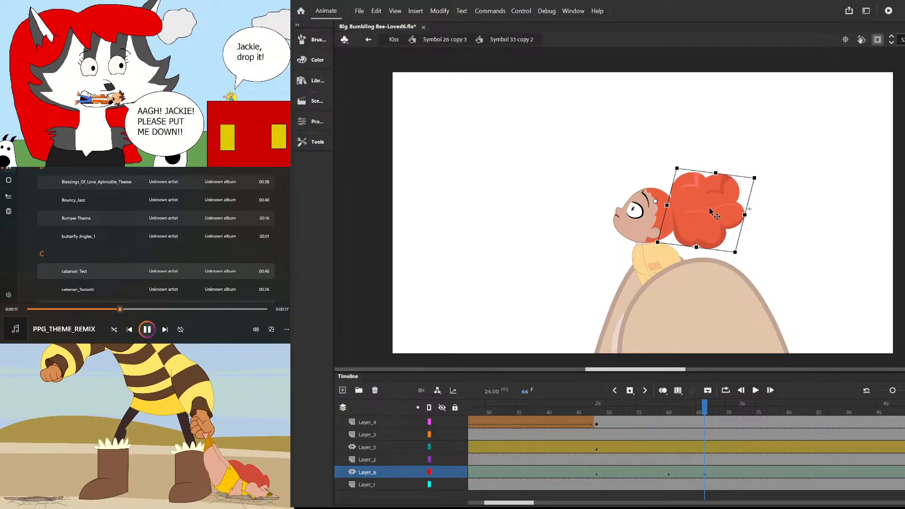
- Go to frame 72 through Symbol 26 copy 3 and rotate the hair downward inside the head symbol
double_click(514, 194)
left_click_drag(676, 401, 741, 424)
double_click(724, 210)
left_click(754, 226)
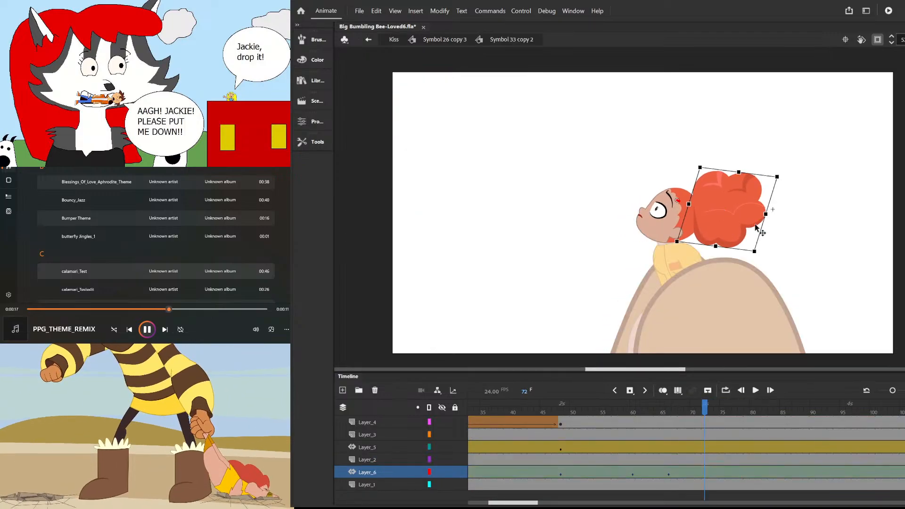
left_click_drag(762, 234, 748, 258)
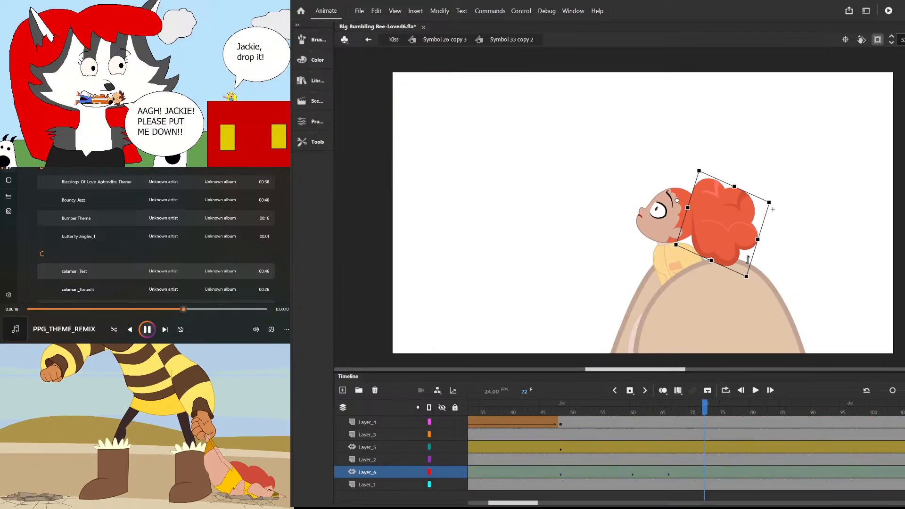
- Copy the hair's frame 60 keyframe on Layer_6 to frame 76, and readjust the hair's rotation at frame 72
left_click(633, 475)
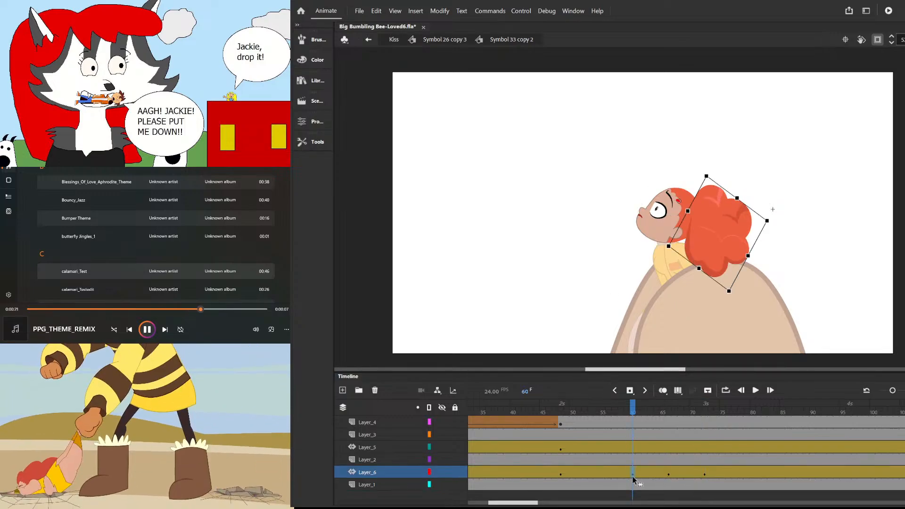
double_click(528, 255)
left_click_drag(725, 407, 800, 418)
left_click(729, 234)
double_click(729, 234)
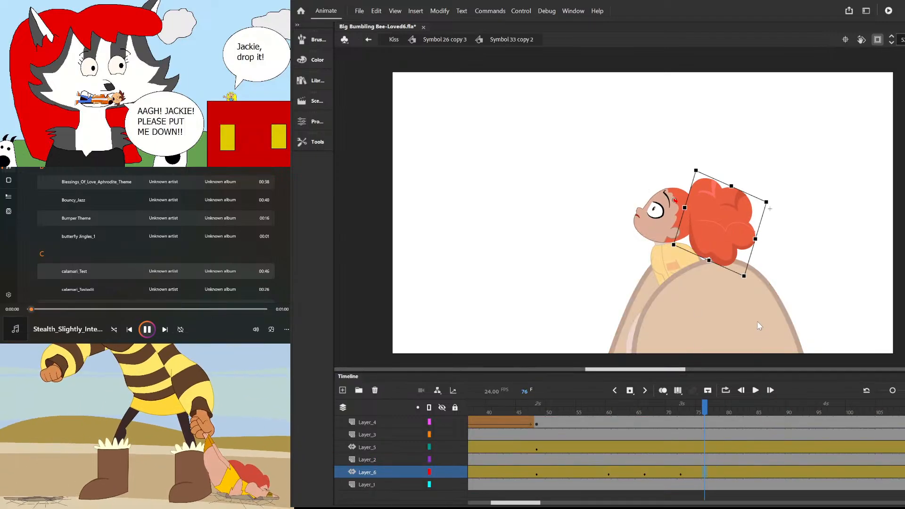
left_click_drag(618, 448, 706, 460)
left_click(705, 474)
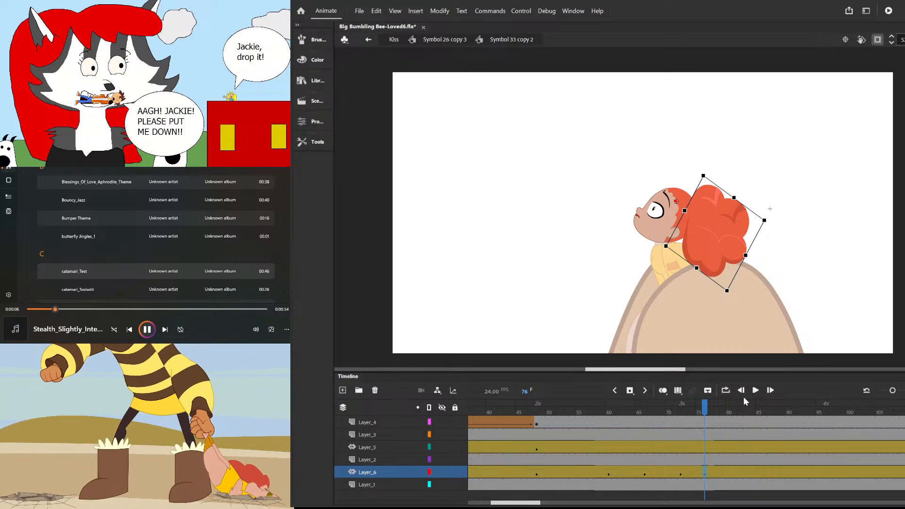
left_click(681, 474)
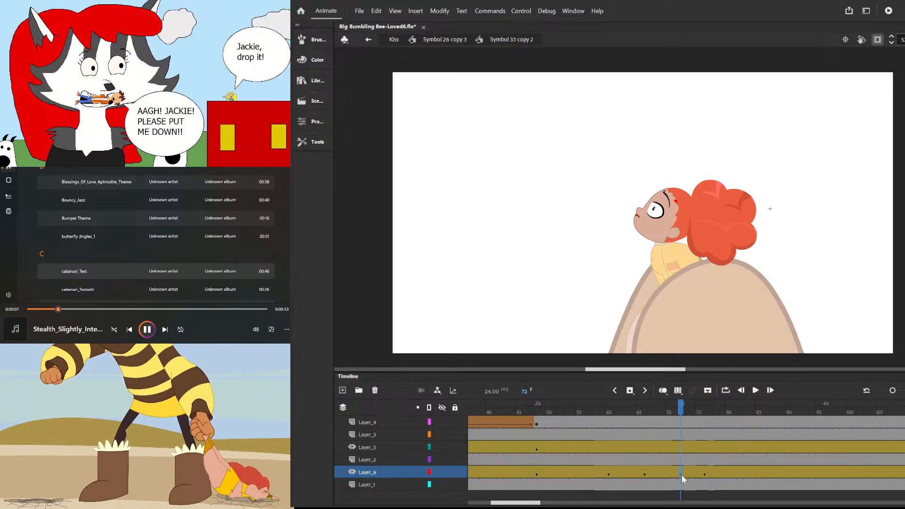
left_click(726, 404)
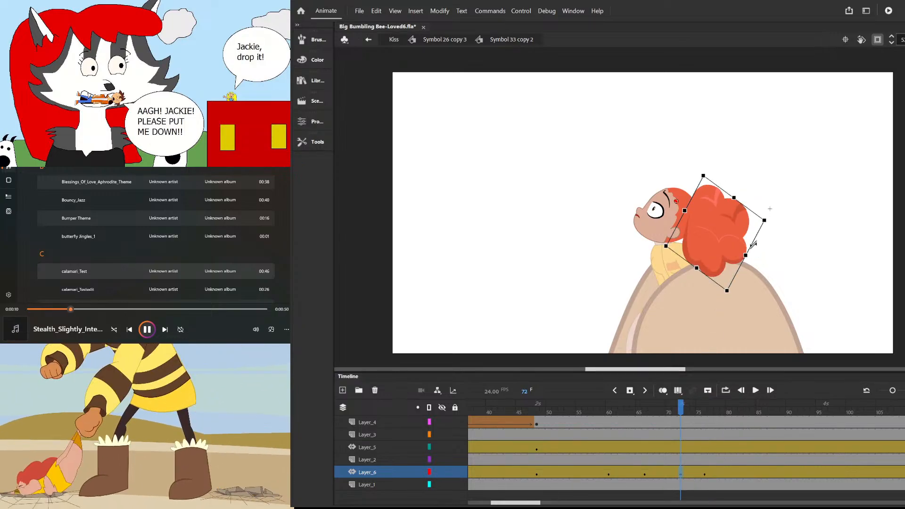
- Return to Symbol 26 copy 3 and move the last keyframes on all layers to frame 77
double_click(790, 188)
left_click_drag(639, 423, 732, 456)
left_click(732, 484)
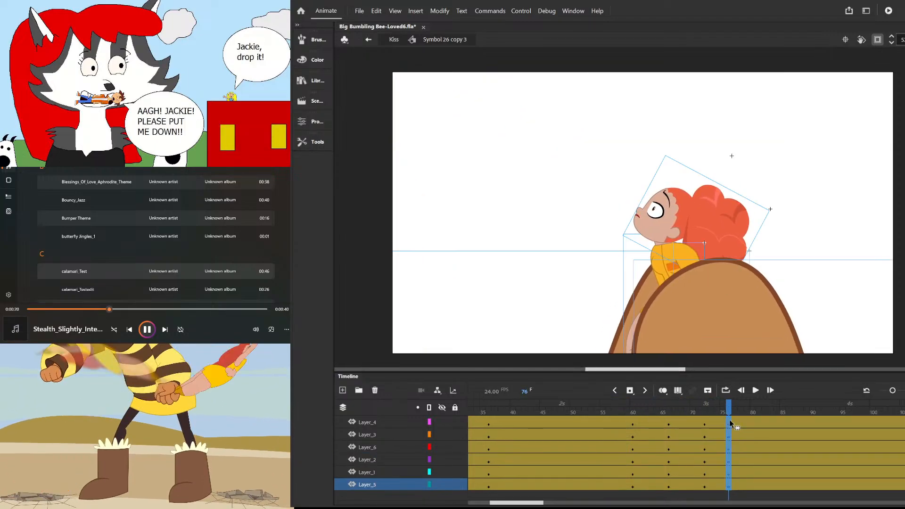
left_click_drag(732, 424, 738, 446)
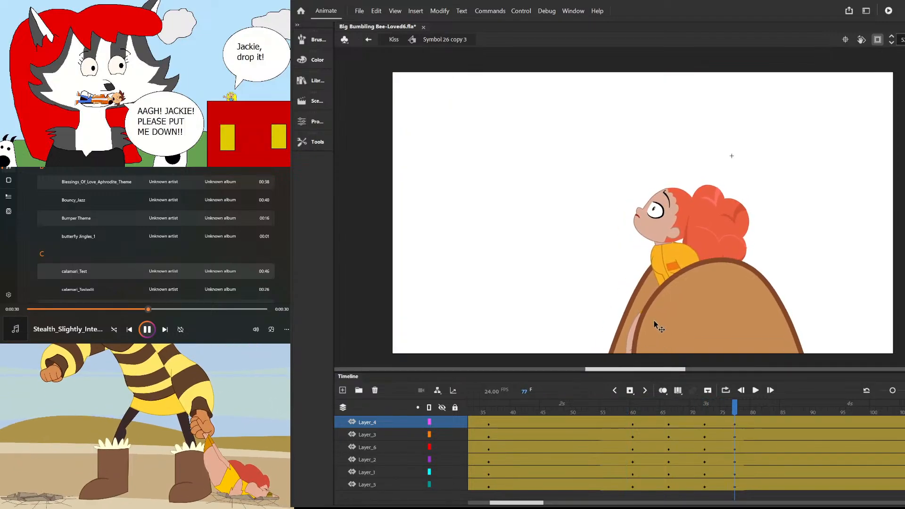
- Inspect frame 60 and play back the lips pulling away to review the hair's follow-through
left_click_drag(658, 436, 632, 433)
left_click(684, 255)
scroll(742, 174, "down", 3)
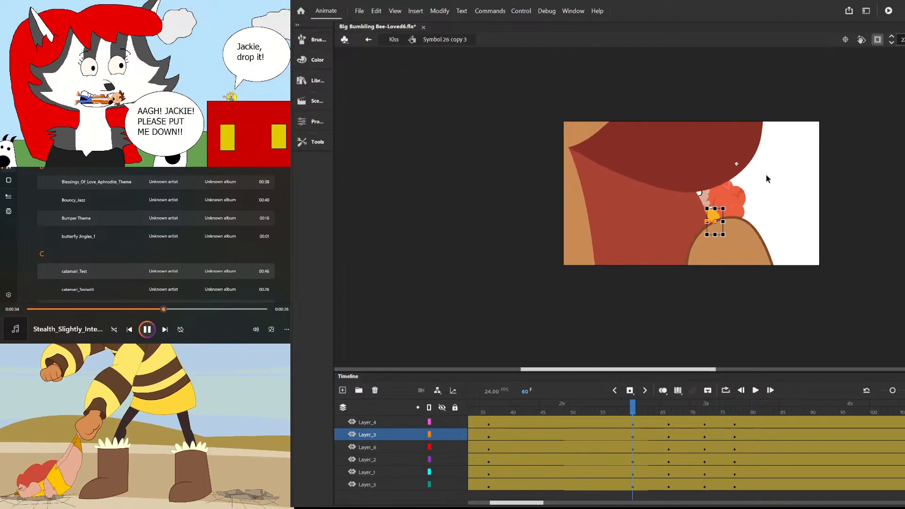
left_click(730, 149)
left_click(783, 166)
left_click(761, 240)
left_click(795, 207)
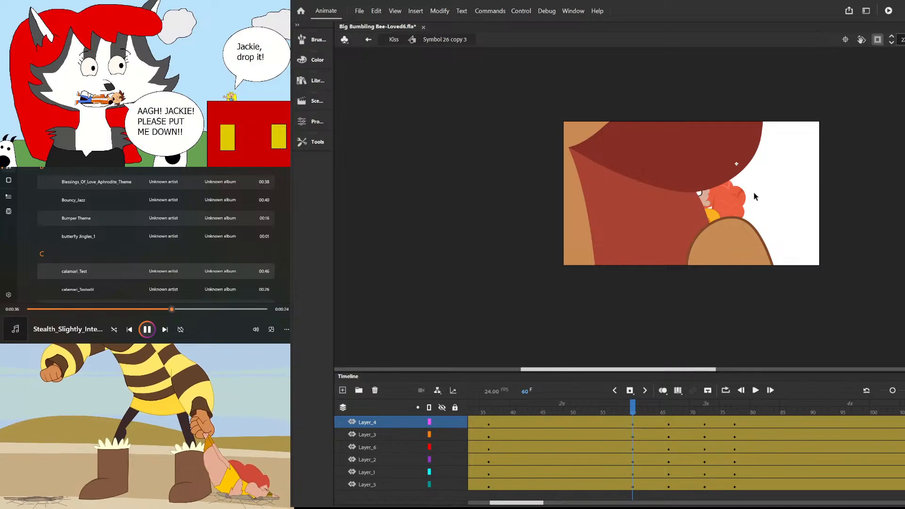
scroll(756, 198, "down", 2)
scroll(698, 191, "up", 2)
left_click(598, 415)
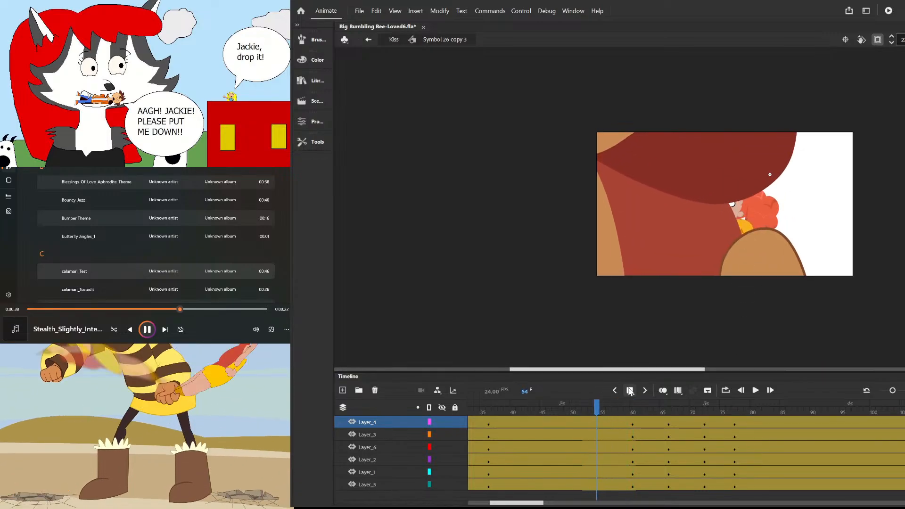
key("Return")
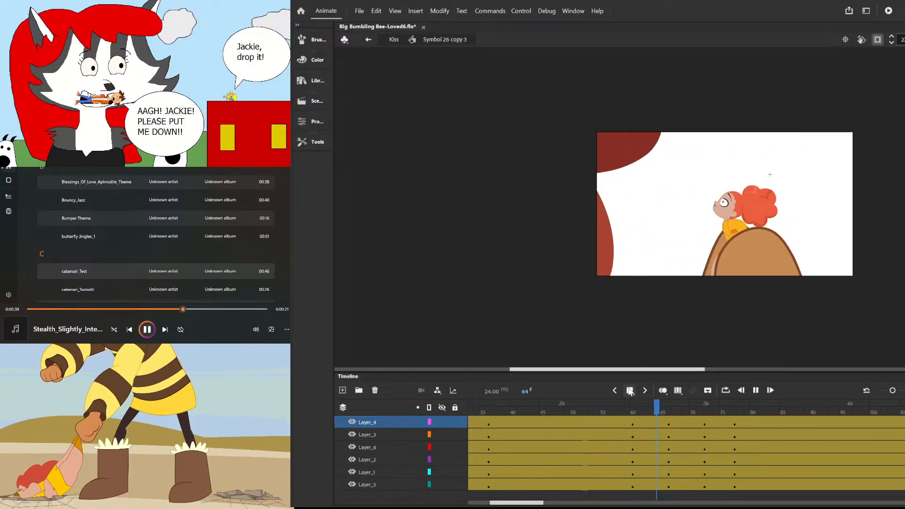
left_click(641, 433)
- Reopen the head symbol at frame 66 and rotate the hair slightly downward
left_click_drag(639, 415, 669, 414)
scroll(734, 233, "up", 2)
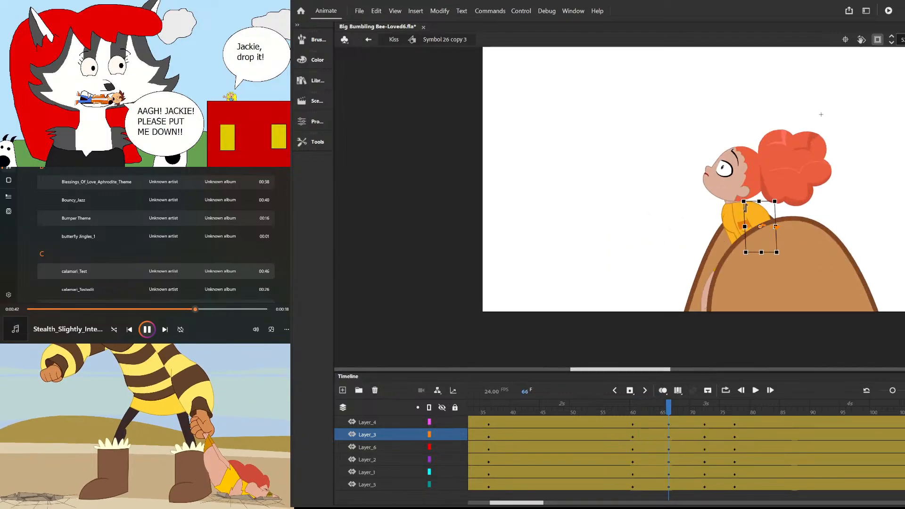
left_click(775, 176)
double_click(775, 175)
left_click(811, 173)
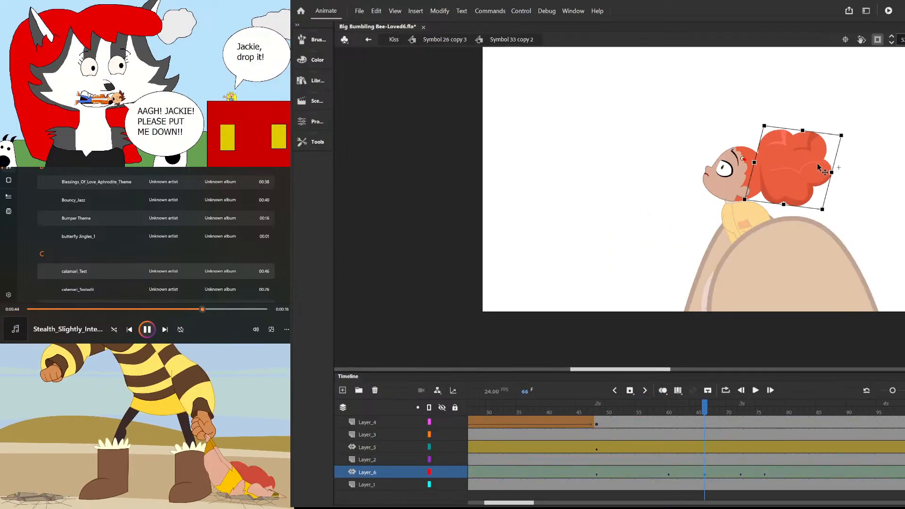
scroll(833, 154, "up", 1)
left_click_drag(830, 156, 828, 162)
left_click_drag(796, 127, 798, 127)
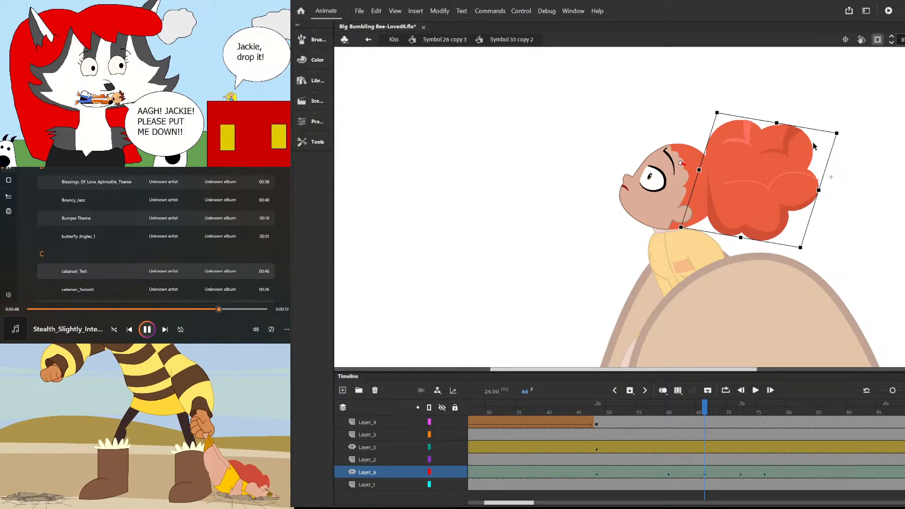
left_click_drag(830, 157, 829, 162)
left_click(722, 114)
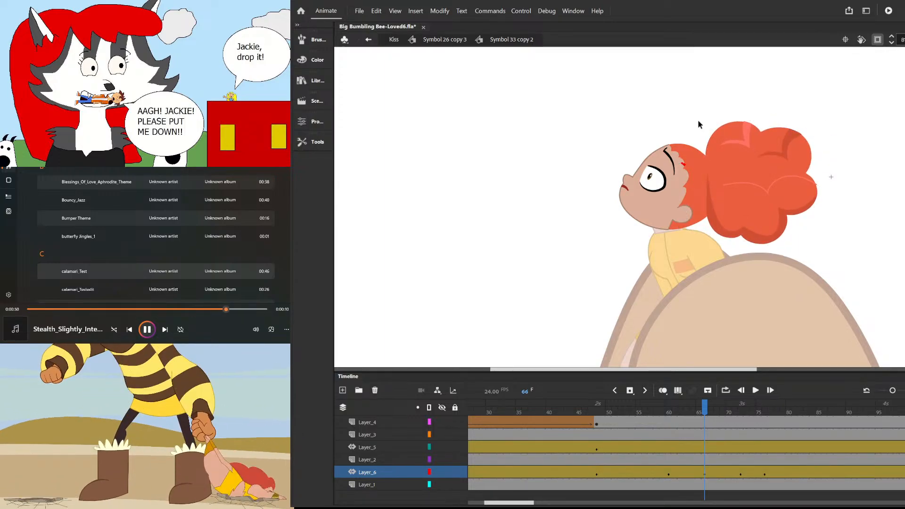
- Exit to the Kiss scene, reopen Symbol 26 copy 3, and scrub to frame 66 to check the hair
double_click(547, 191)
double_click(562, 240)
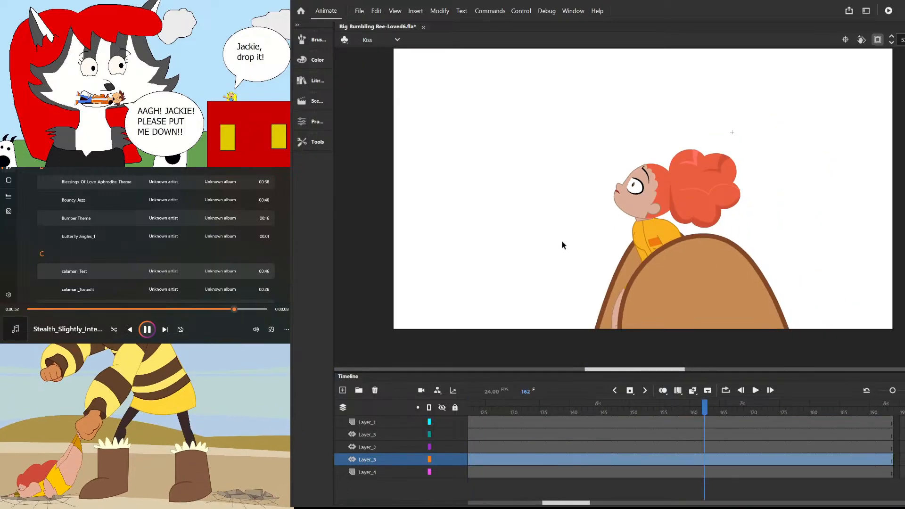
double_click(666, 278)
left_click_drag(689, 417, 705, 434)
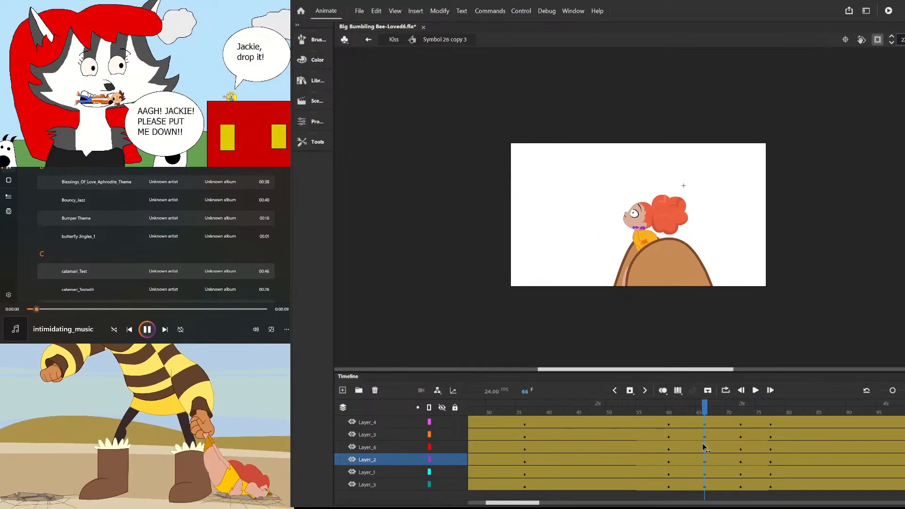
- In Symbol 33 copy 2 at frame 60, combine the head artwork from Layer_3 and Layer_1 into one symbol on Layer_3
double_click(638, 216)
left_click(639, 216)
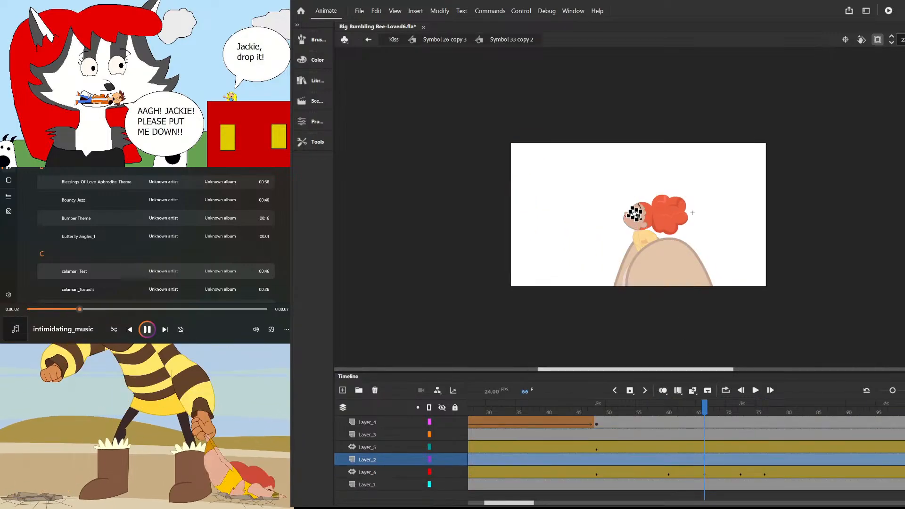
key("ctrl+=")
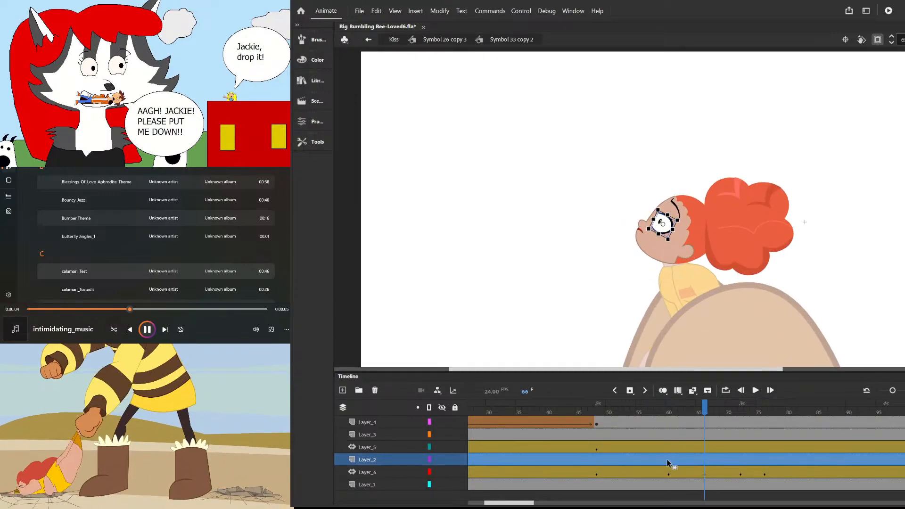
left_click(669, 461)
left_click_drag(616, 151, 694, 258)
left_click(603, 235)
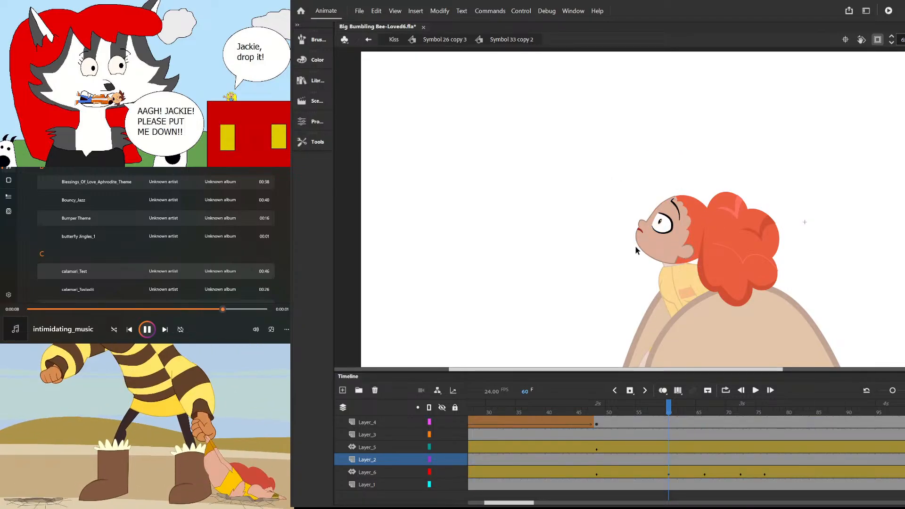
left_click_drag(640, 251, 640, 251)
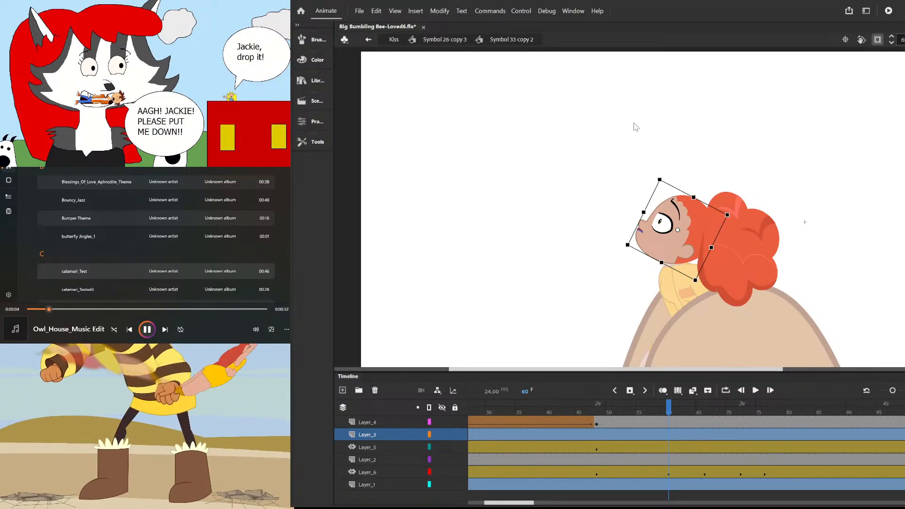
key("ctrl+z")
key("ctrl+z")
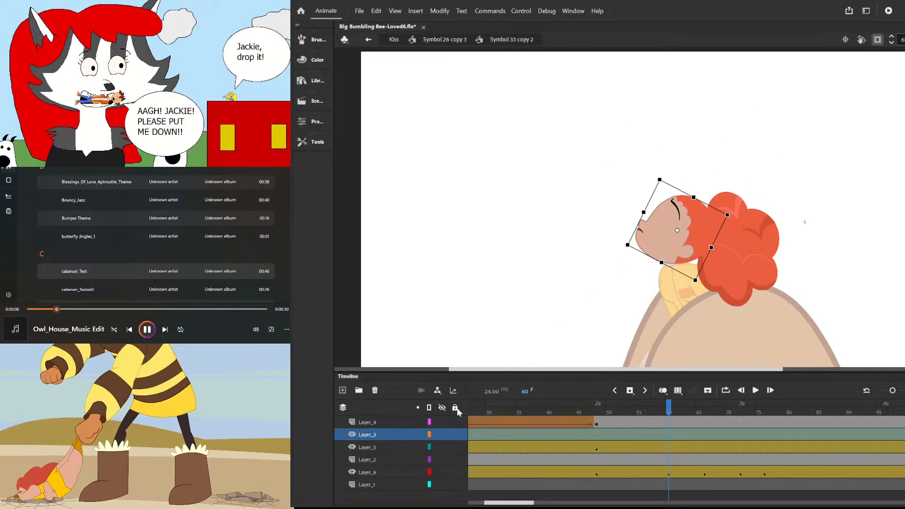
- Move Layer_3 below Layer_6 and place the head symbol's transformation point at the base of the neck
left_click_drag(351, 438, 349, 476)
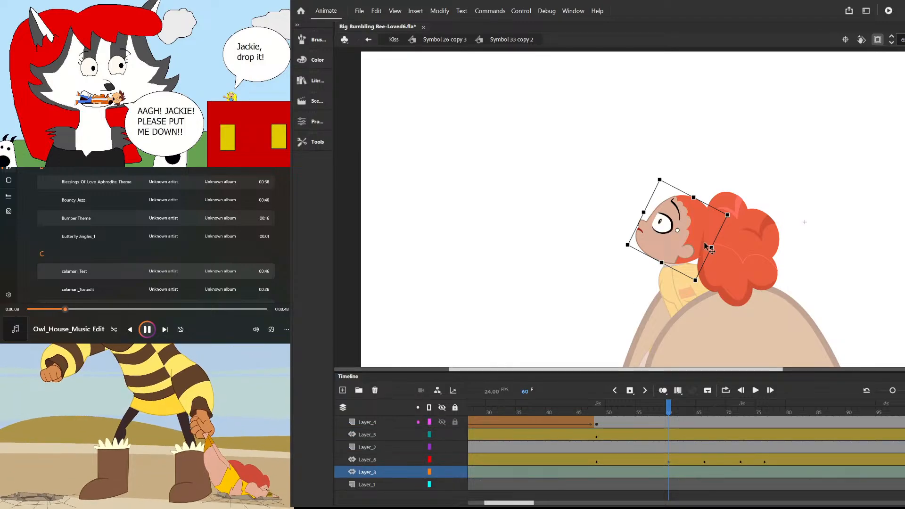
left_click(575, 267)
left_click(669, 474)
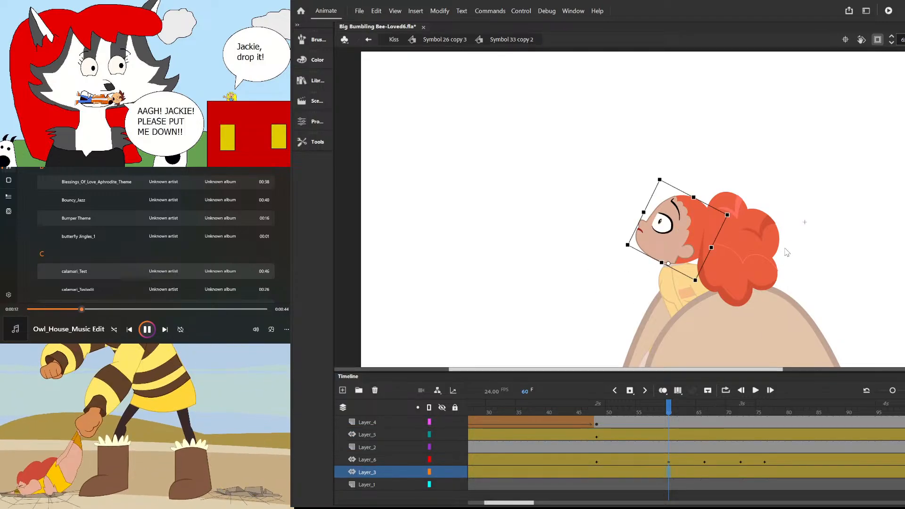
- Add Layer_3 keyframes at frames 60 and 66, and stretch the head slightly toward the face side at frame 66
key("F6")
left_click_drag(598, 411, 705, 437)
left_click(670, 248)
scroll(643, 217, "up", 3)
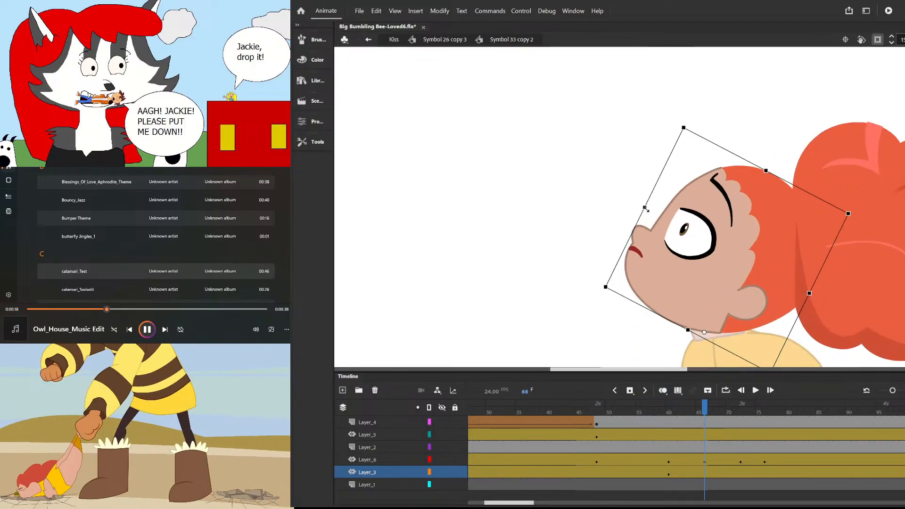
left_click(555, 185)
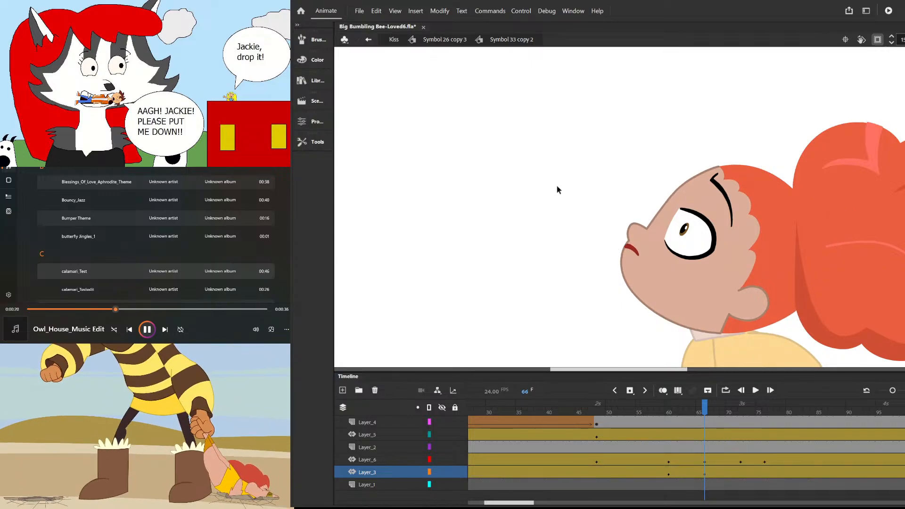
- Copy Layer_3's frame 60 keyframe to frames 72 and 76
scroll(556, 184, "down", 2)
mouse_move(706, 402)
left_mouse_down()
mouse_move(664, 406)
mouse_move(706, 415)
left_mouse_up()
left_click(670, 472)
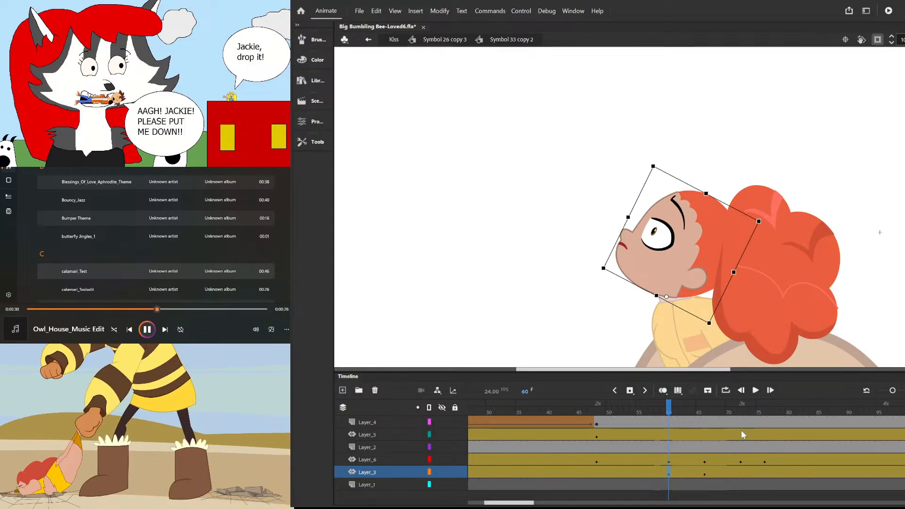
left_click(741, 472)
key("ctrl+alt+v")
left_click(765, 473)
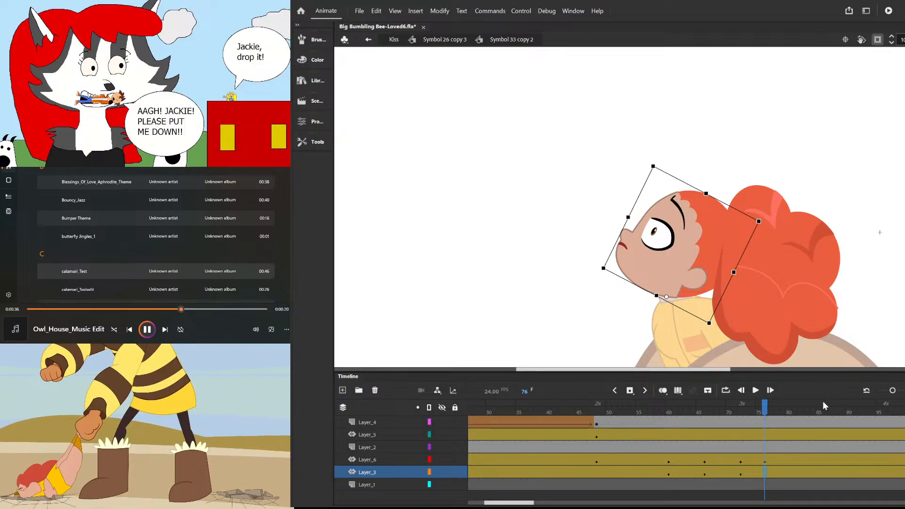
- Squash the head slightly narrower from the face side at frame 72
left_click(741, 472)
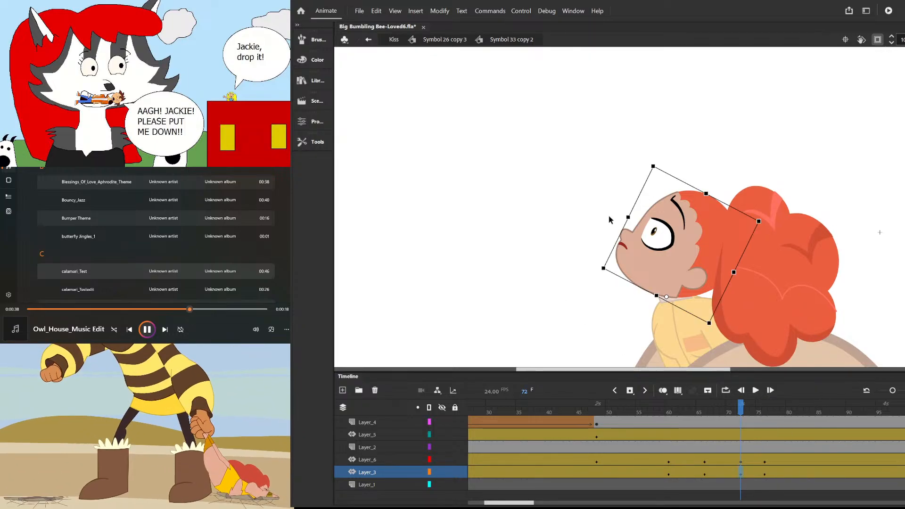
left_click_drag(626, 216, 630, 218)
left_click(598, 187)
- Scrub back through the head motion, return to Symbol 26 copy 3, and scrub to frame 66 to check it
left_click_drag(741, 406, 564, 437)
left_click(597, 444)
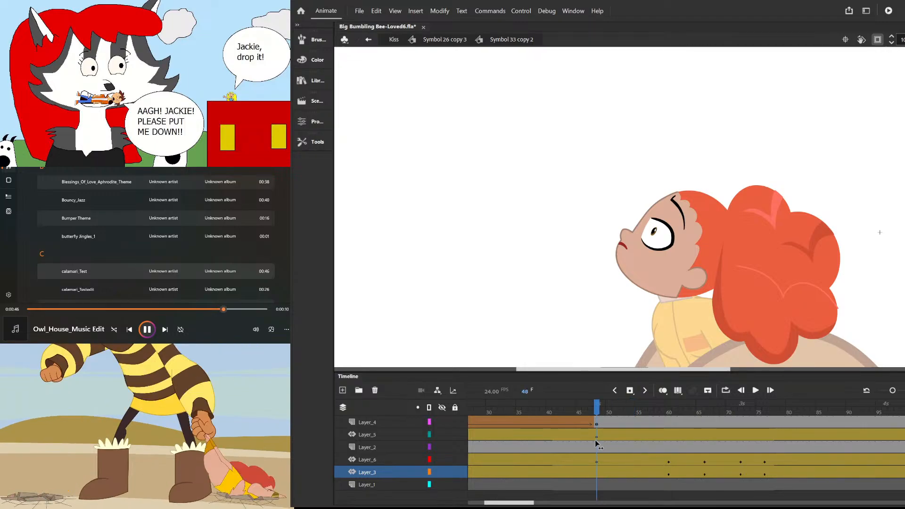
double_click(584, 297)
left_click_drag(706, 413, 814, 431)
scroll(604, 222, "up", 3)
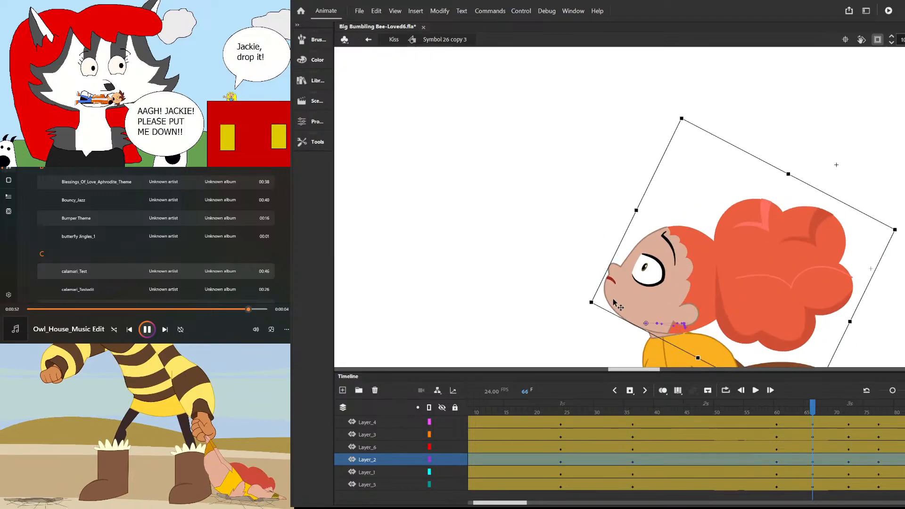
- Reopen Symbol 33 copy 2 at frame 66 and duplicate the head symbol as Symbol 150 copy
double_click(613, 302)
left_click(614, 302)
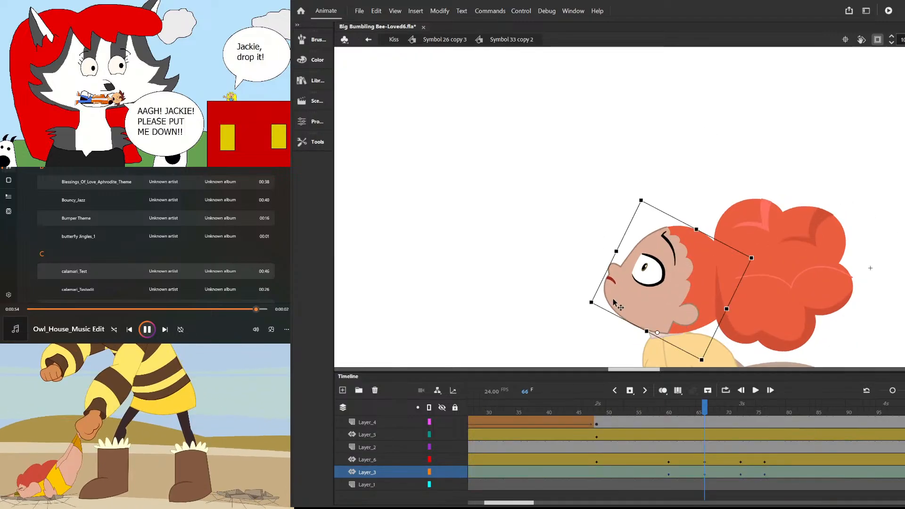
double_click(615, 302)
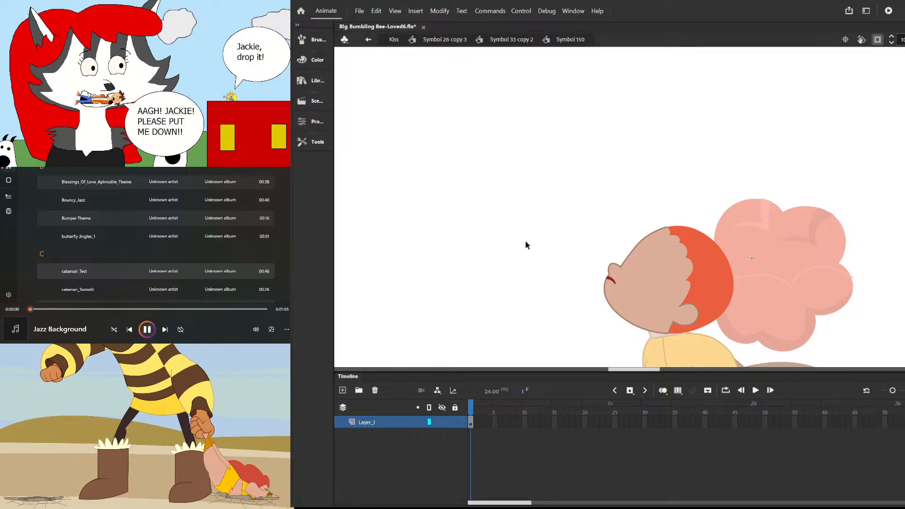
double_click(526, 239)
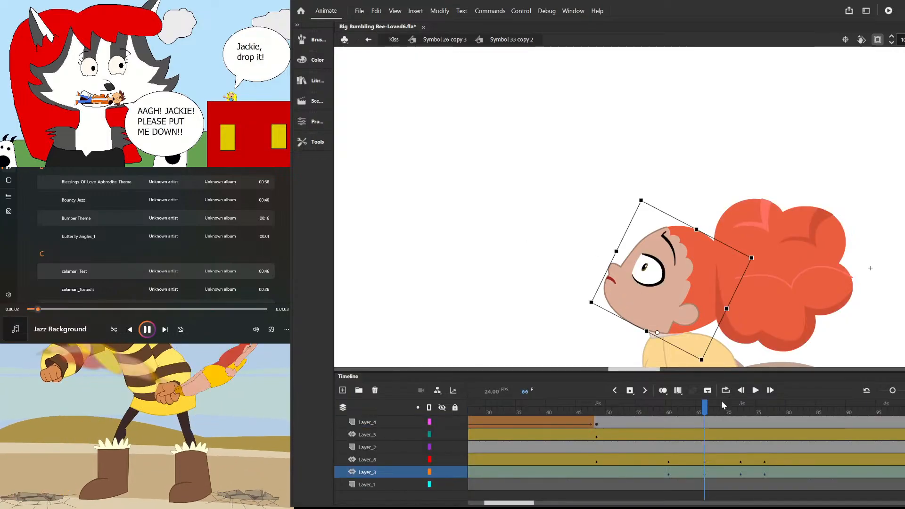
- Extend Layer_1 inside Symbol 150 copy to about frame 256, and return to Symbol 33 copy 2
double_click(645, 313)
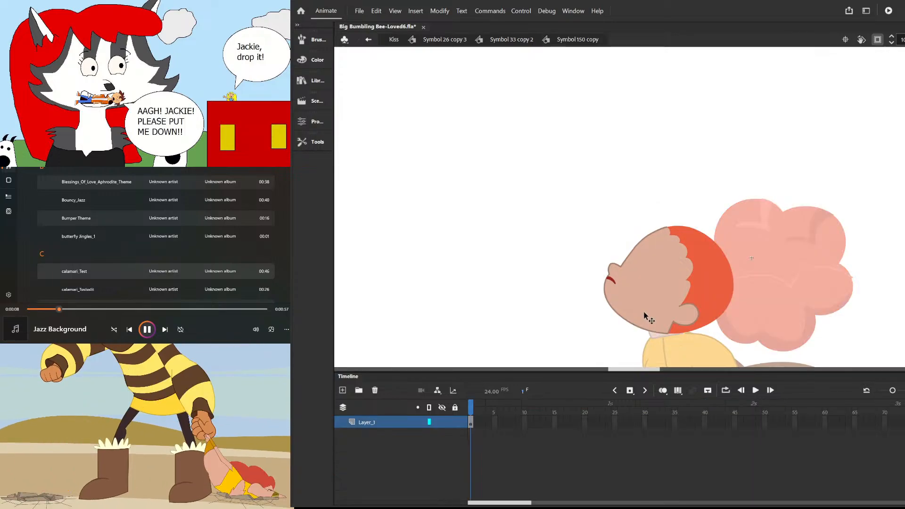
left_click_drag(626, 425, 892, 424)
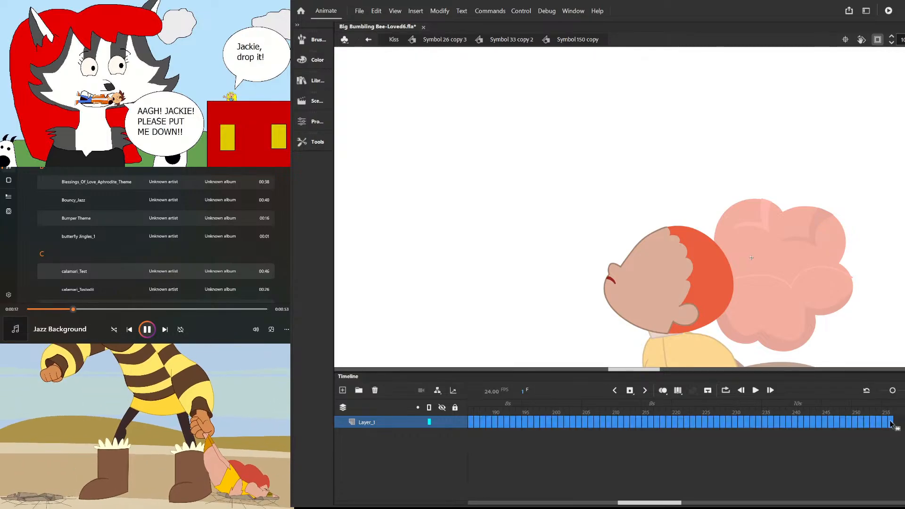
double_click(850, 151)
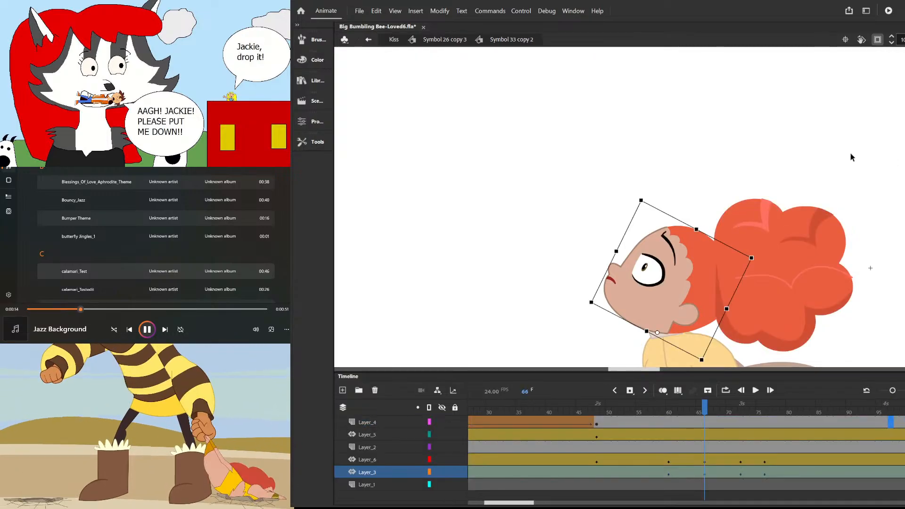
- Open Symbol 150 copy at frame 60, insert a keyframe on Layer_1, and switch to the Selection tool
left_click(686, 410)
left_click_drag(687, 410, 669, 411)
left_click(657, 326)
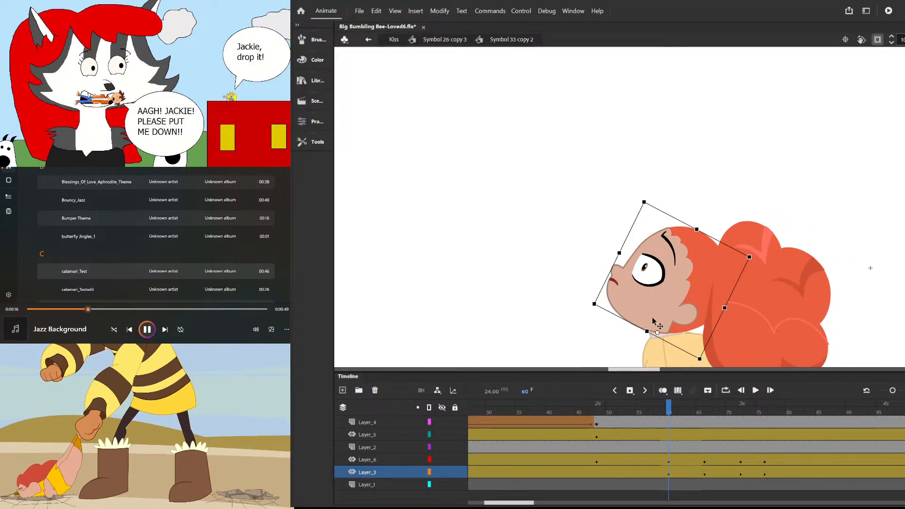
scroll(643, 303, "up", 2)
double_click(620, 307)
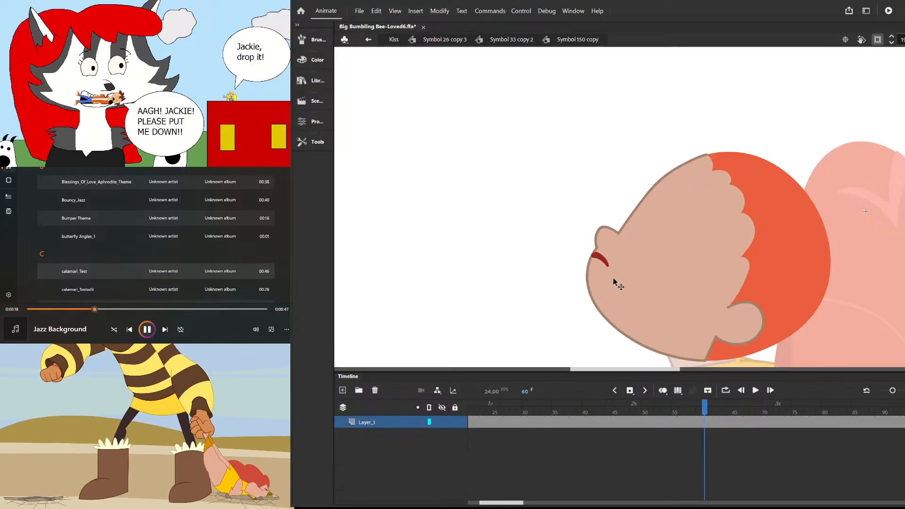
left_click(706, 427)
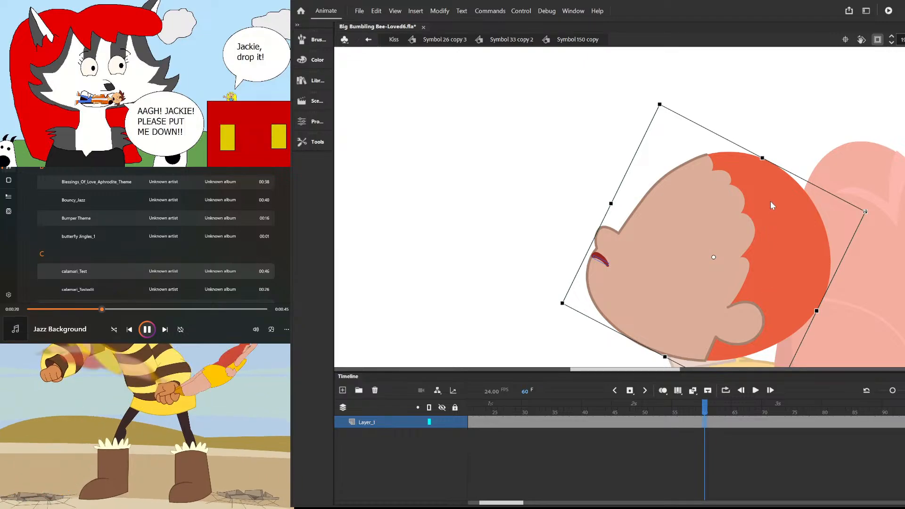
left_click(324, 141)
left_click(343, 149)
- Inspect the lips group, return to Symbol 33 copy 2, and scrub the frames just after 60 to check the face
scroll(595, 282, "up", 2)
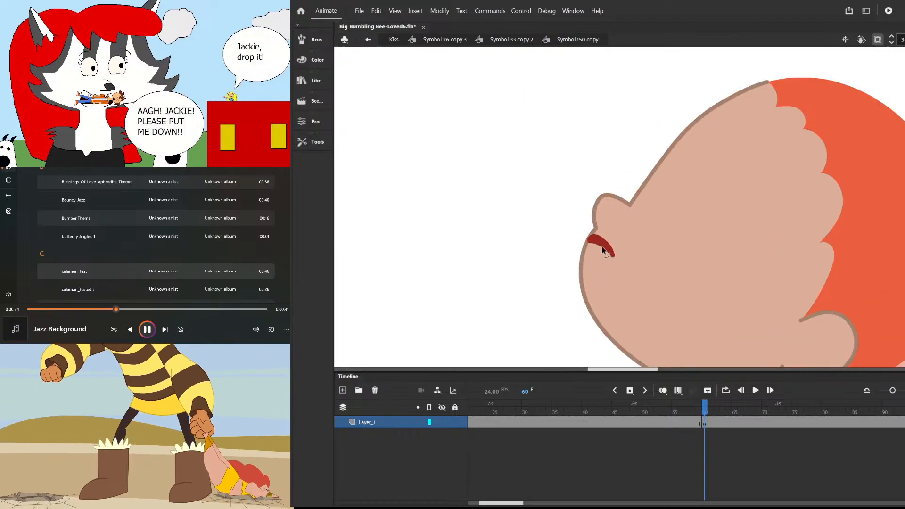
double_click(606, 249)
double_click(537, 238)
double_click(536, 238)
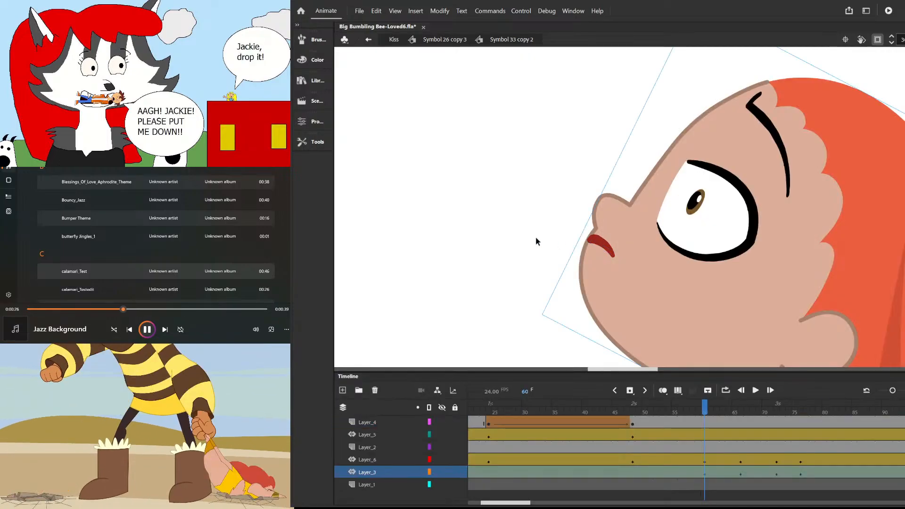
left_click(723, 411)
mouse_move(722, 410)
left_mouse_down()
mouse_move(746, 411)
mouse_move(735, 410)
left_mouse_up()
left_click(706, 411)
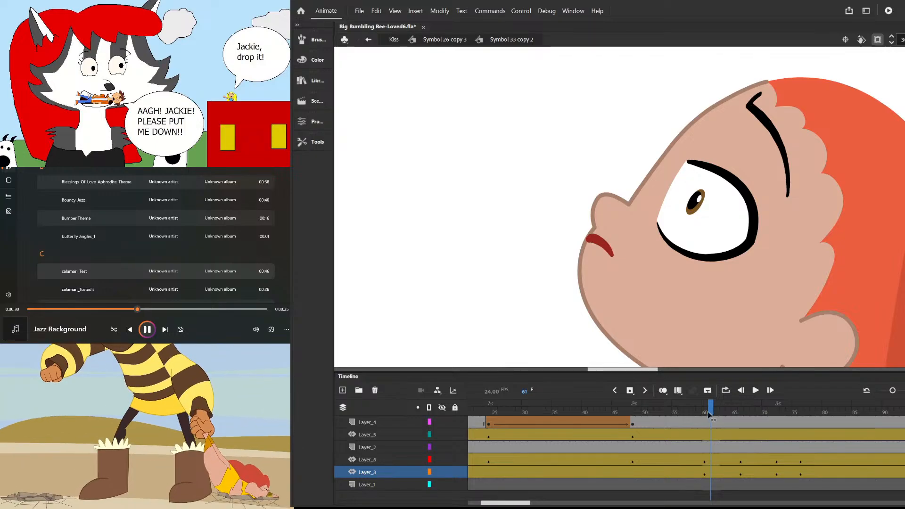
- Reopen the head symbol's face group at frame 60, bend the outline below the nose into an open mouth, and undo the last adjustments
double_click(611, 265)
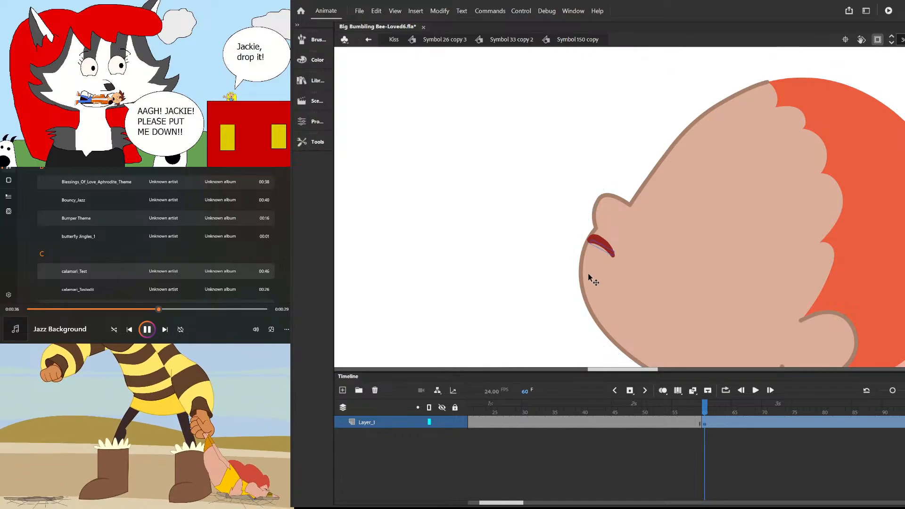
double_click(589, 256)
scroll(590, 255, "up", 2)
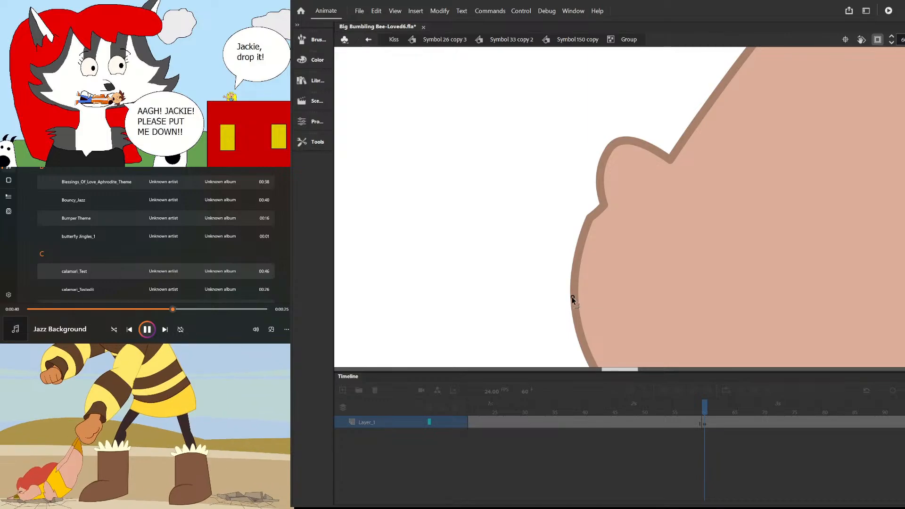
left_click_drag(579, 259, 686, 249)
left_click_drag(684, 281, 644, 312)
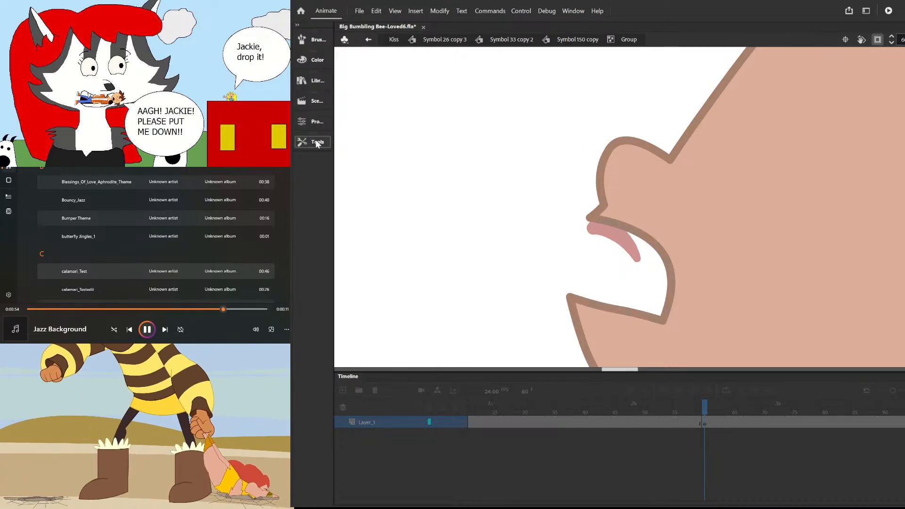
key("ctrl+z")
key("ctrl+z")
key("ctrl+z")
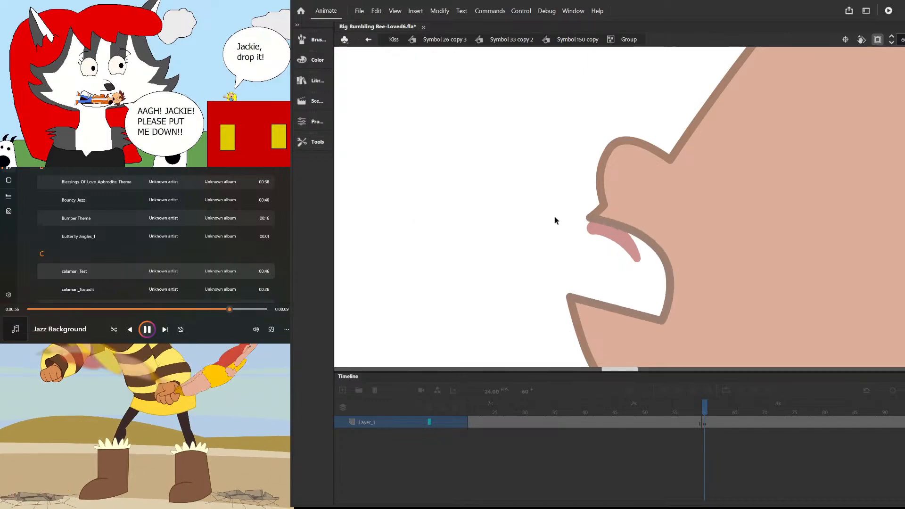
- Move the red lips up to the upper edge of the mouth and reshape them to outline the whole opening
double_click(563, 224)
left_click(614, 231)
left_click_drag(614, 230, 612, 217)
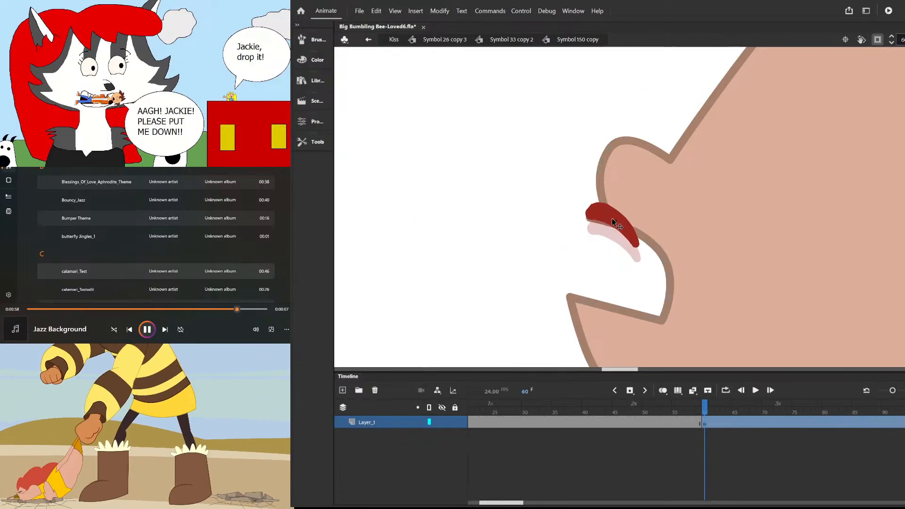
double_click(632, 248)
mouse_move(632, 247)
left_mouse_down()
mouse_move(665, 320)
mouse_move(669, 277)
mouse_move(679, 293)
mouse_move(622, 219)
mouse_move(627, 227)
left_mouse_up()
mouse_move(684, 279)
left_mouse_down()
mouse_move(674, 272)
mouse_move(677, 284)
mouse_move(567, 304)
mouse_move(658, 314)
left_mouse_up()
double_click(566, 256)
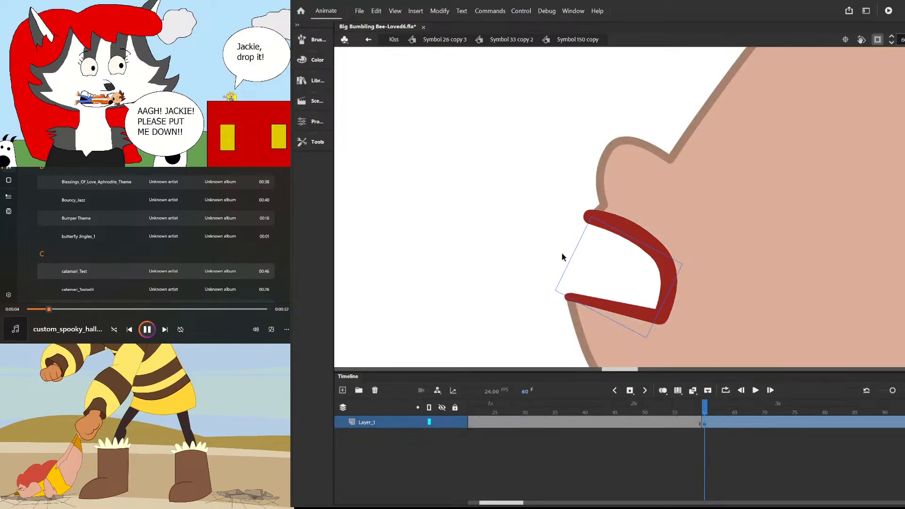
- Check the open mouth in Symbol 33 copy 2, then reopen the head symbol and pull the lips' inner lower corner downward
scroll(532, 271, "down", 2)
double_click(515, 208)
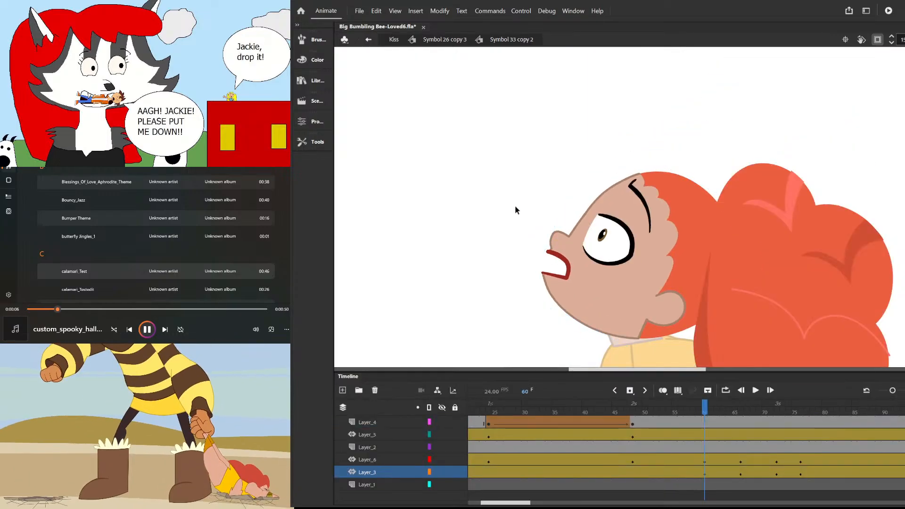
scroll(514, 236, "down", 1)
scroll(512, 268, "up", 3)
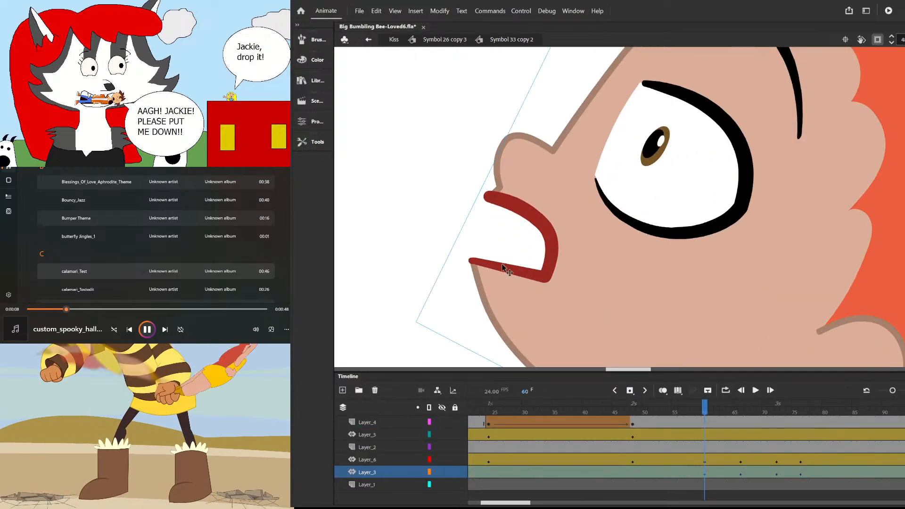
double_click(503, 264)
left_click_drag(544, 283, 536, 306)
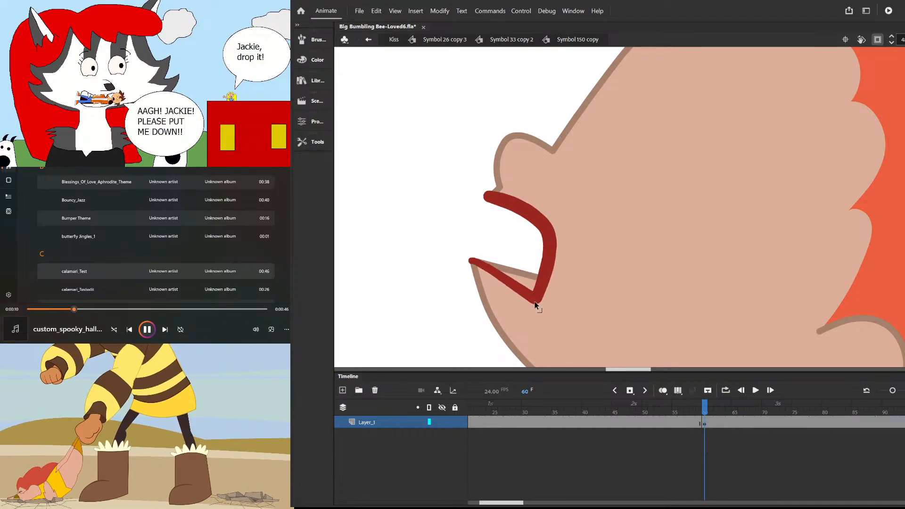
left_click_drag(552, 238, 556, 245)
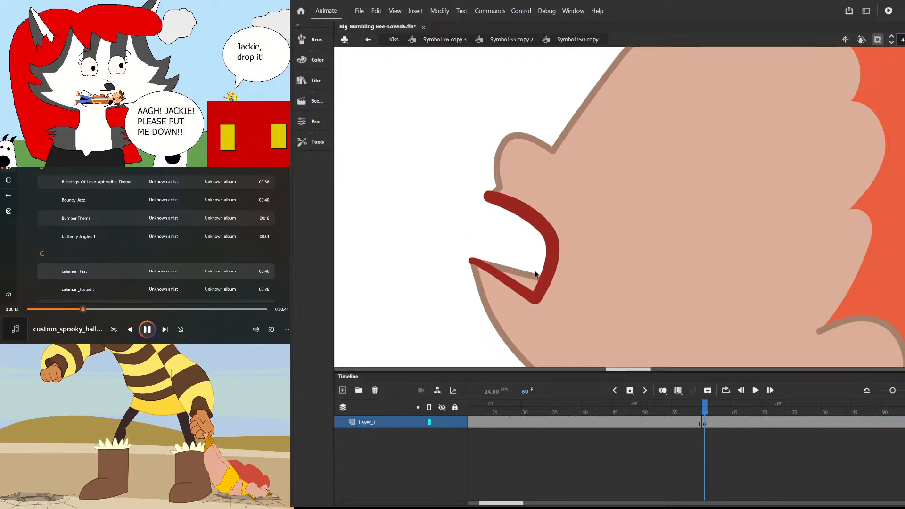
- Reshape the face group's lower mouth edge to follow the lowered lip corner
left_click(526, 274)
double_click(525, 275)
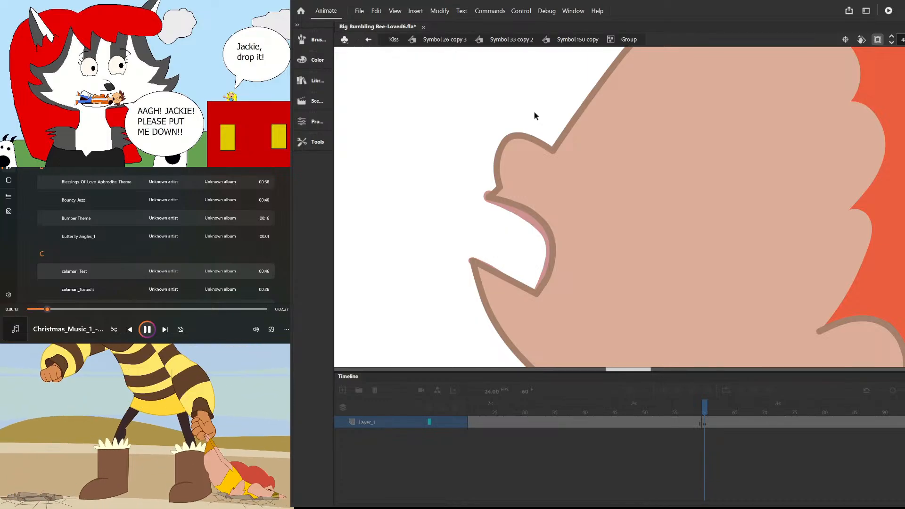
double_click(461, 155)
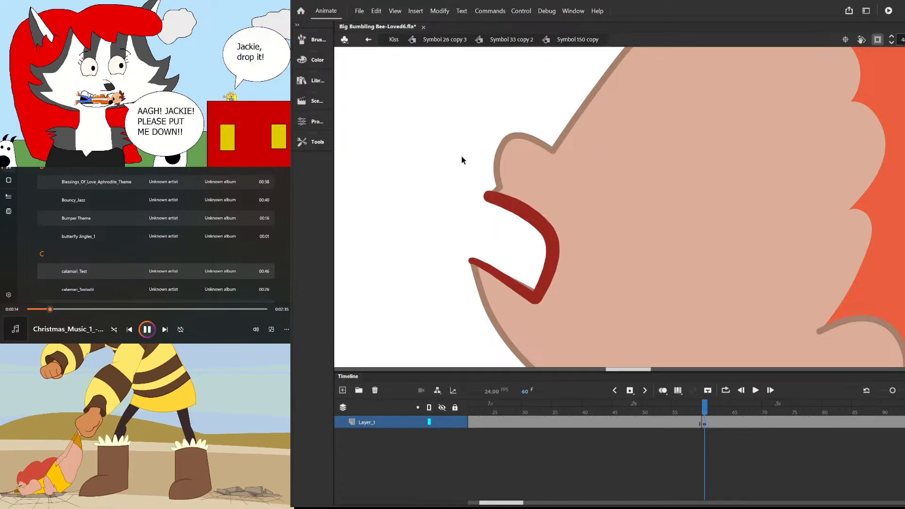
- Return to Symbol 33 copy 2 and examine the open-mouthed girl in the full frame at frame 60
scroll(574, 212, "down", 3)
double_click(613, 100)
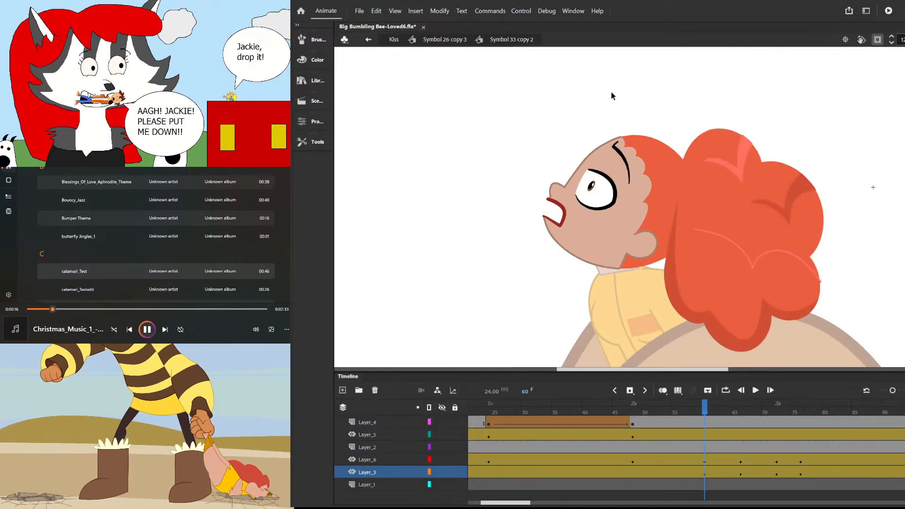
scroll(613, 142, "down", 2)
scroll(616, 144, "down", 2)
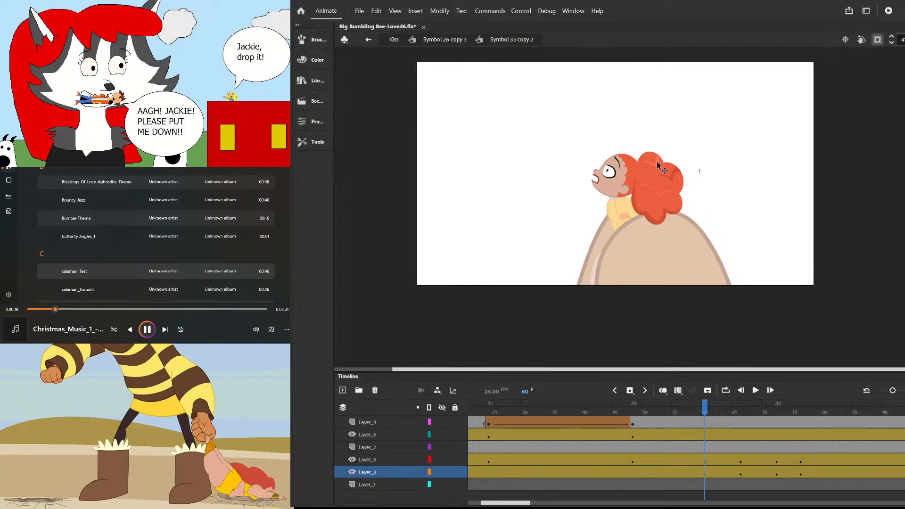
- Insert a keyframe at frame 60 on the girl's eye layer, Layer_2
scroll(618, 160, "up", 4)
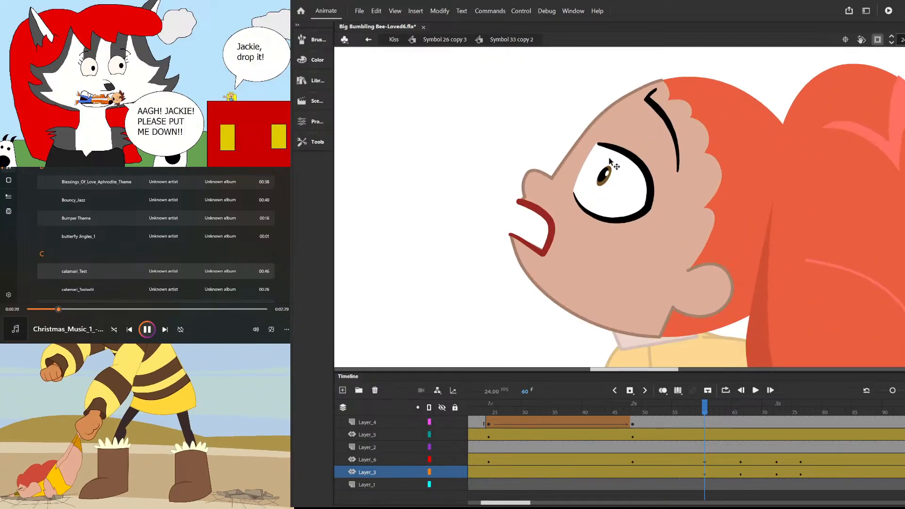
left_click(615, 152)
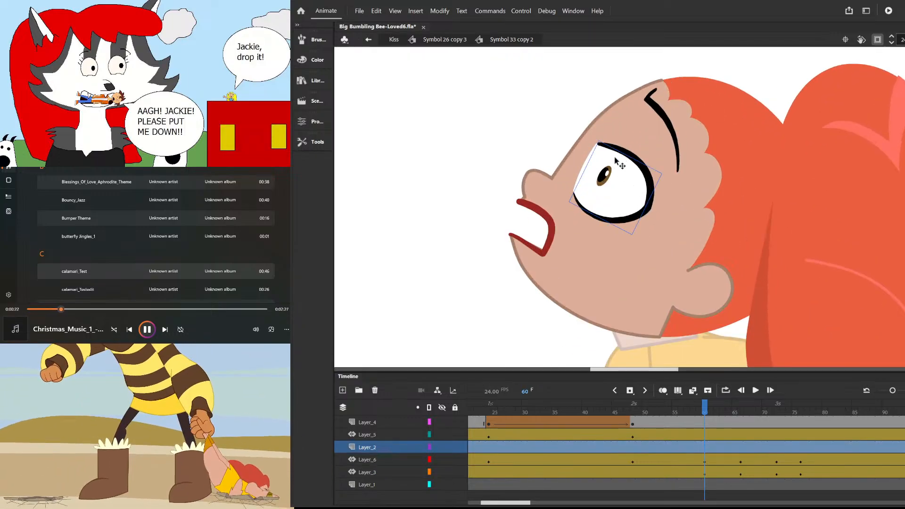
left_click_drag(632, 408, 705, 417)
left_click(706, 448)
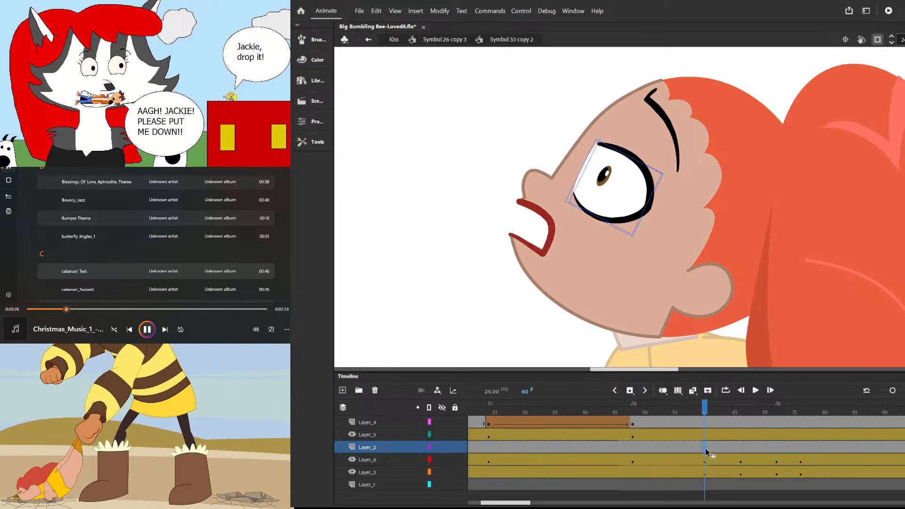
key("F6")
- Bulge the upper eyelid line upward at frame 60 and extend the eye white to meet it
left_click(553, 97)
key("z")
left_click_drag(549, 94, 734, 285)
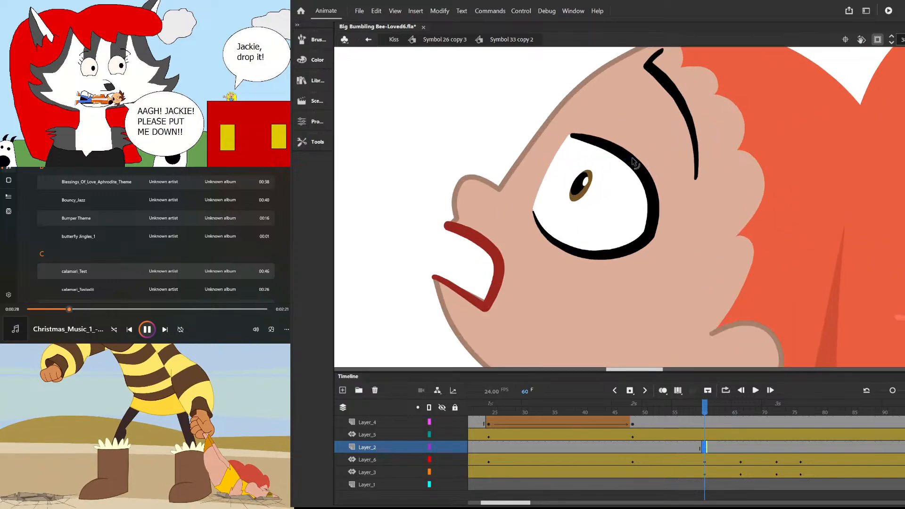
key("v")
left_click_drag(605, 146, 599, 114)
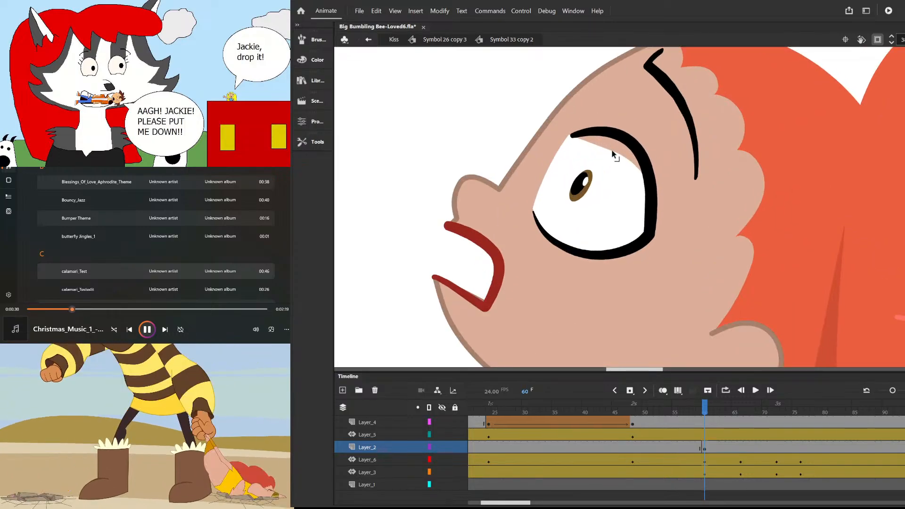
left_click_drag(617, 152, 627, 136)
scroll(581, 189, "down", 2)
scroll(581, 188, "up", 2)
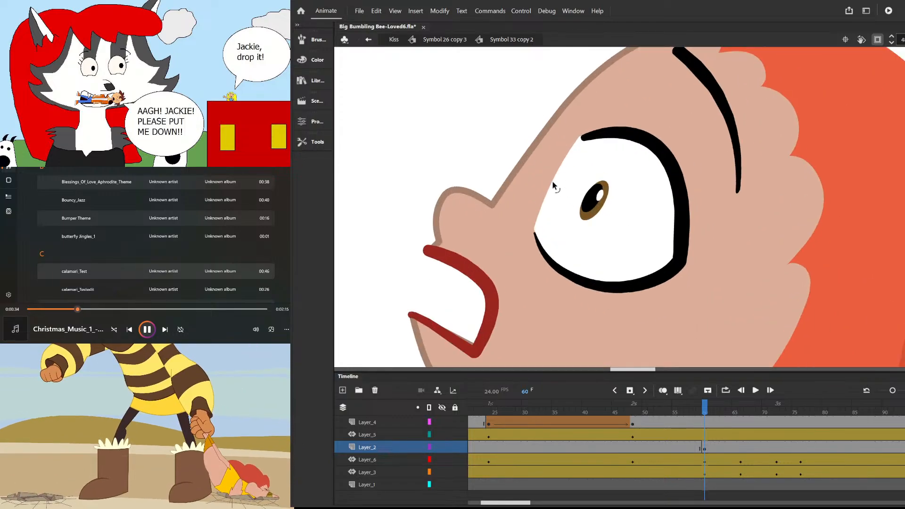
- Open the girl's pupil symbol, Symbol 34, to check its contents, then return to Symbol 33 copy 2
scroll(574, 210, "up", 2)
left_click(612, 199)
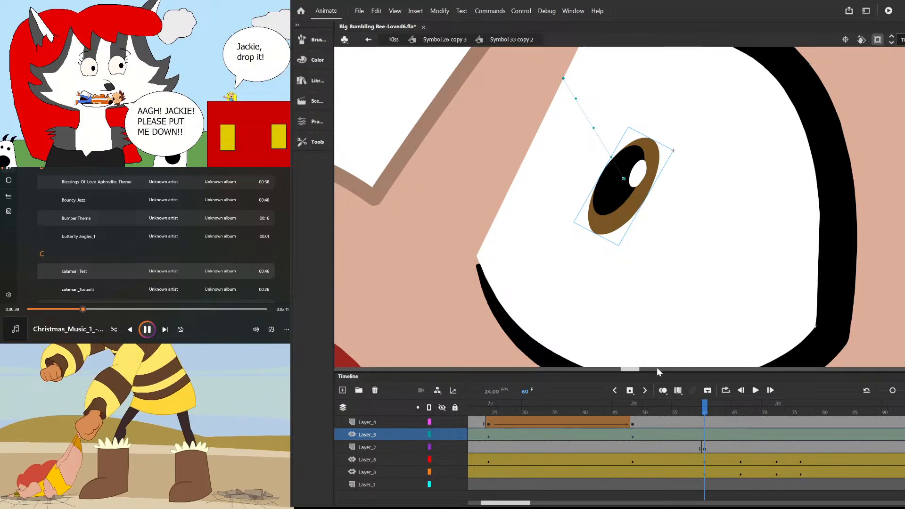
left_click_drag(677, 410, 753, 428)
left_click(625, 212)
double_click(625, 212)
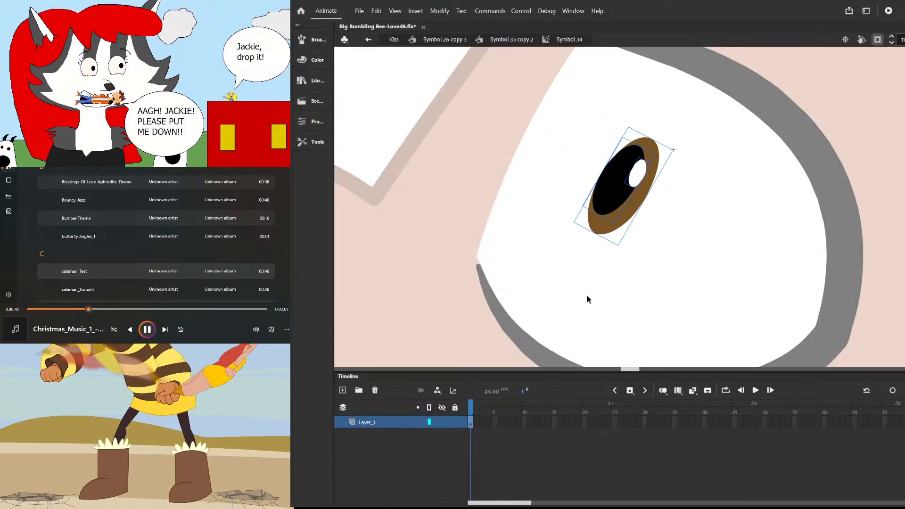
double_click(486, 242)
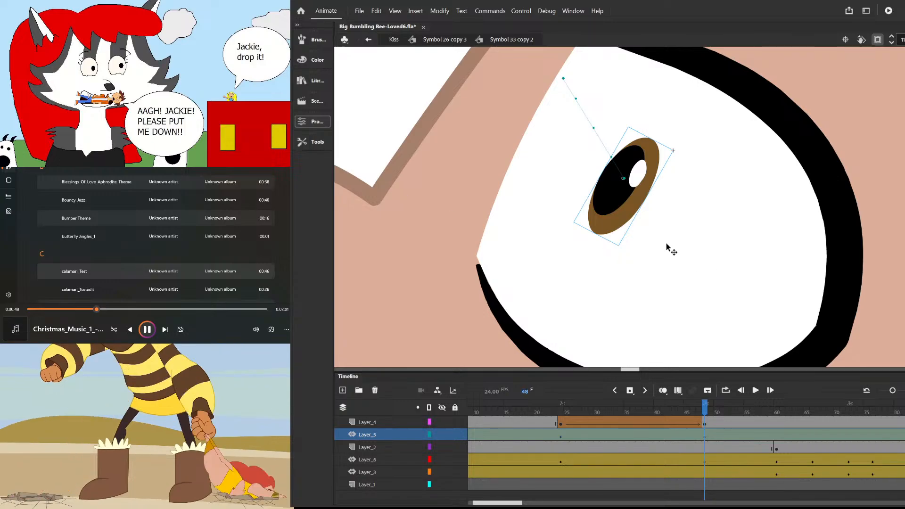
- Open Symbol 34 copy, extend its Layer_1 through frame 246 and insert a keyframe at frame 48
double_click(625, 219)
left_click_drag(646, 421, 860, 412)
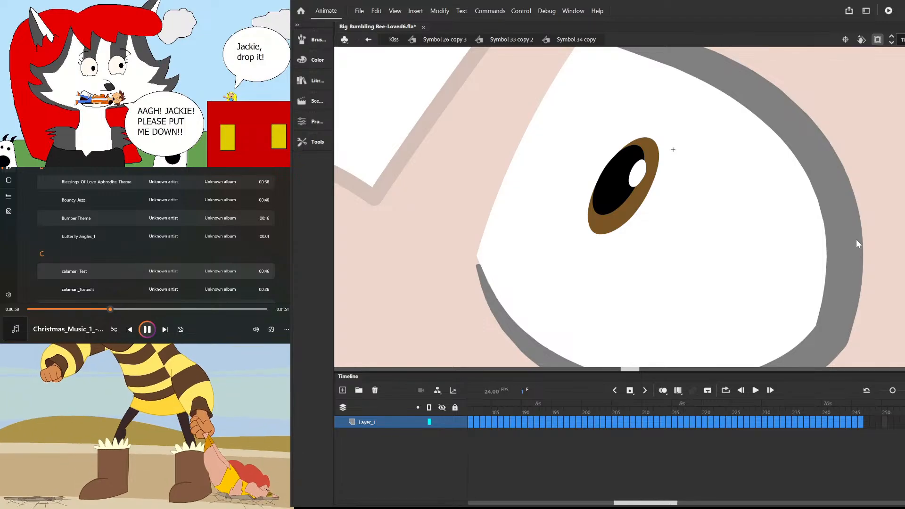
key("F5")
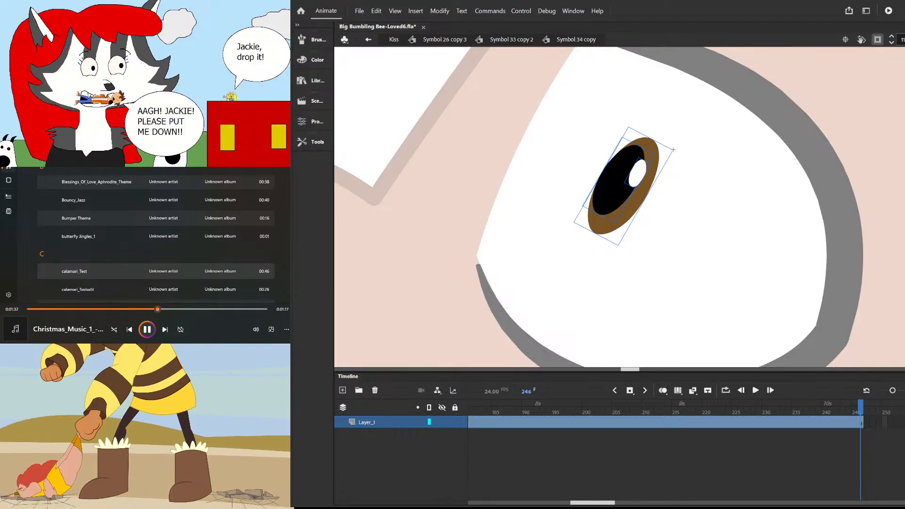
double_click(731, 168)
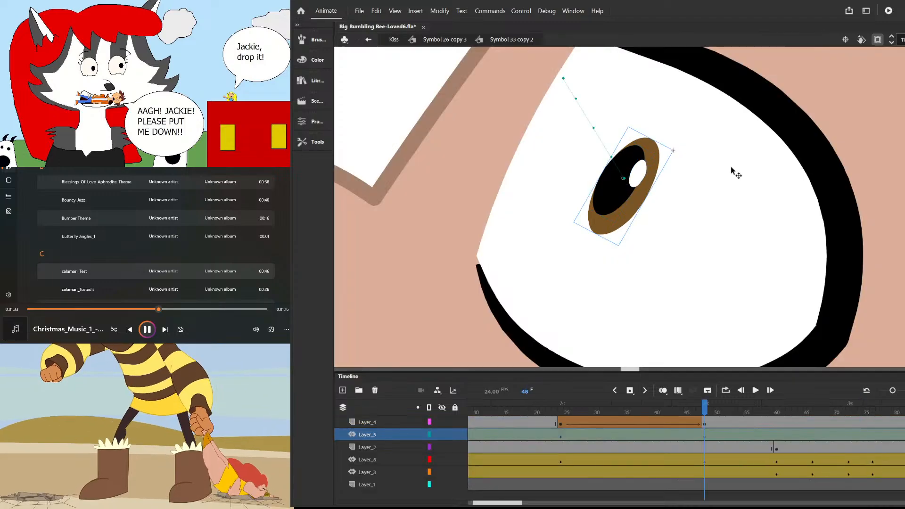
double_click(613, 202)
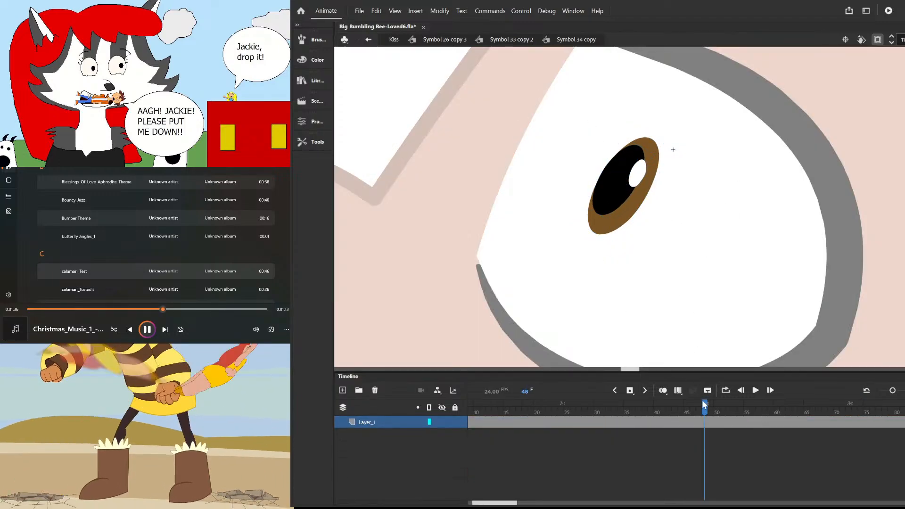
left_click(706, 423)
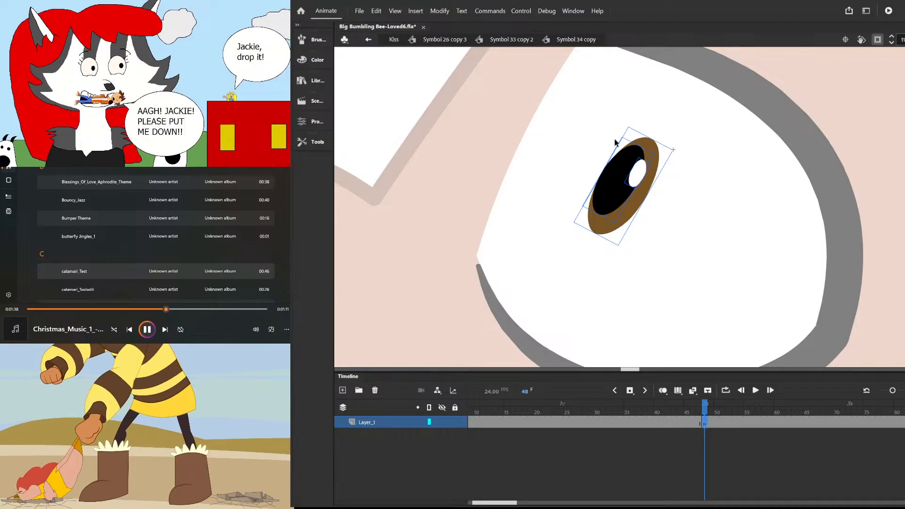
- Center the black pupil and its white highlight within the brown iris at frame 48
scroll(617, 141, "up", 2)
left_click(634, 113)
left_click_drag(635, 226, 646, 229)
left_click_drag(675, 187, 678, 188)
left_click(726, 163)
- Widen the brown iris and black pupil slightly with Free Transform at frame 48
scroll(682, 207, "down", 2)
left_click_drag(639, 263, 709, 213)
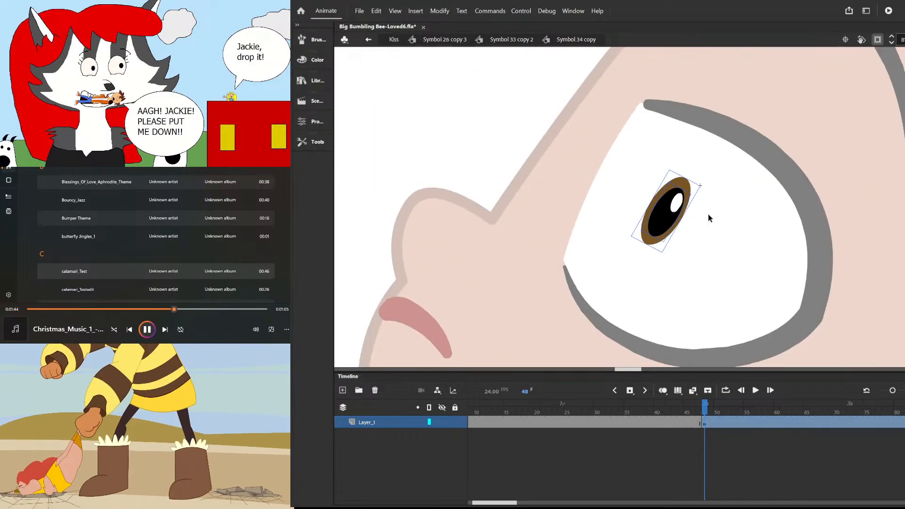
scroll(655, 208, "up", 2)
key("q")
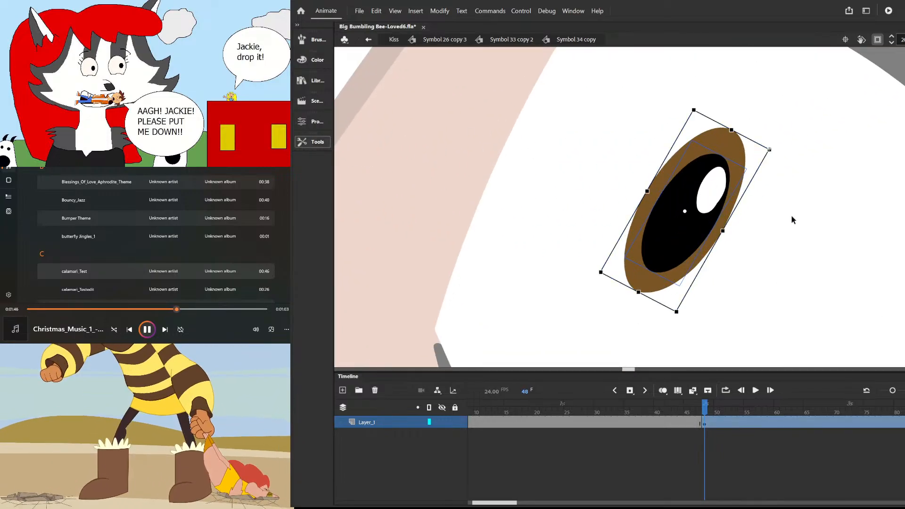
left_click_drag(723, 231, 733, 235)
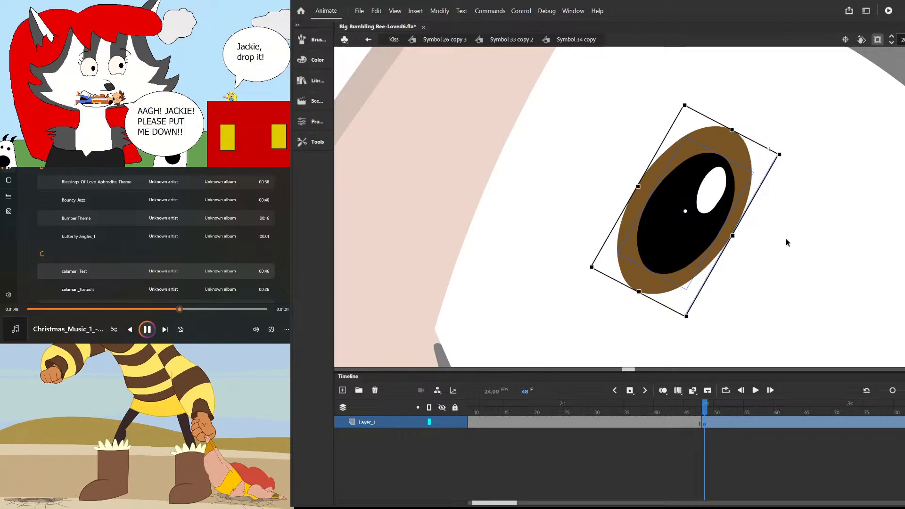
left_click(777, 236)
- Return to Symbol 26 copy 3 and examine the girl's widened eye and open mouth at frame 76
scroll(653, 237, "down", 3)
scroll(660, 243, "down", 3)
double_click(659, 77)
double_click(659, 77)
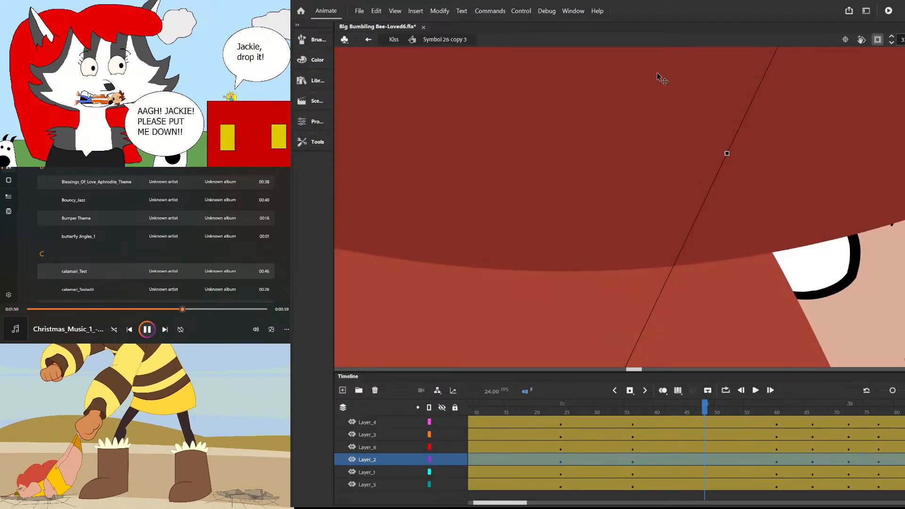
scroll(663, 137, "down", 4)
scroll(663, 137, "down", 3)
left_click_drag(706, 407, 876, 460)
left_click(765, 305)
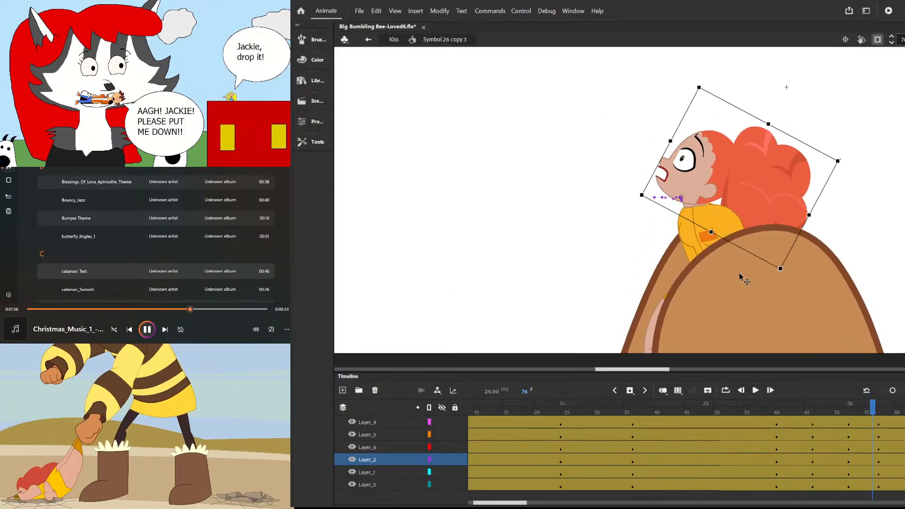
scroll(698, 179, "up", 5)
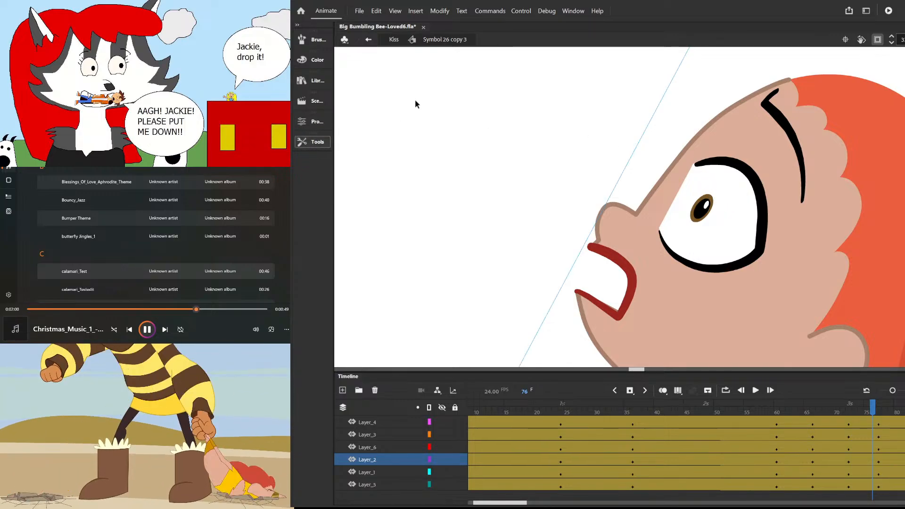
scroll(587, 208, "down", 4)
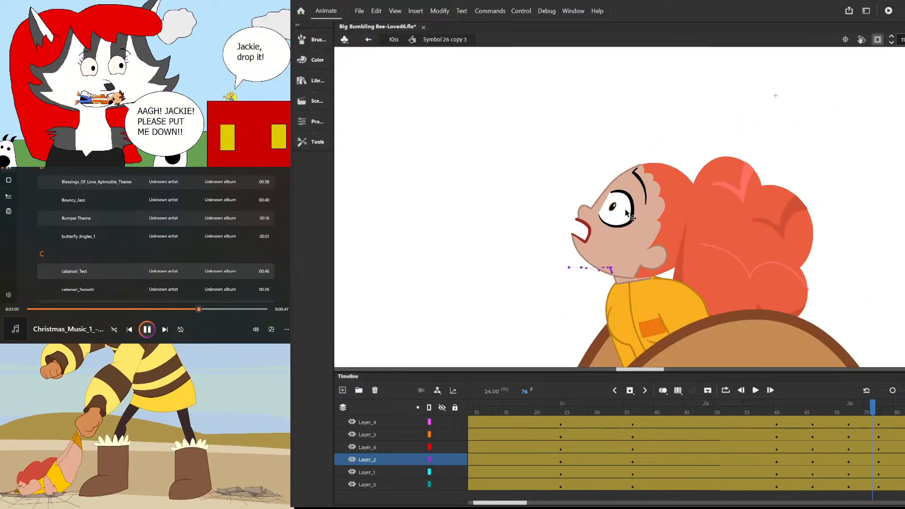
scroll(627, 217, "up", 1)
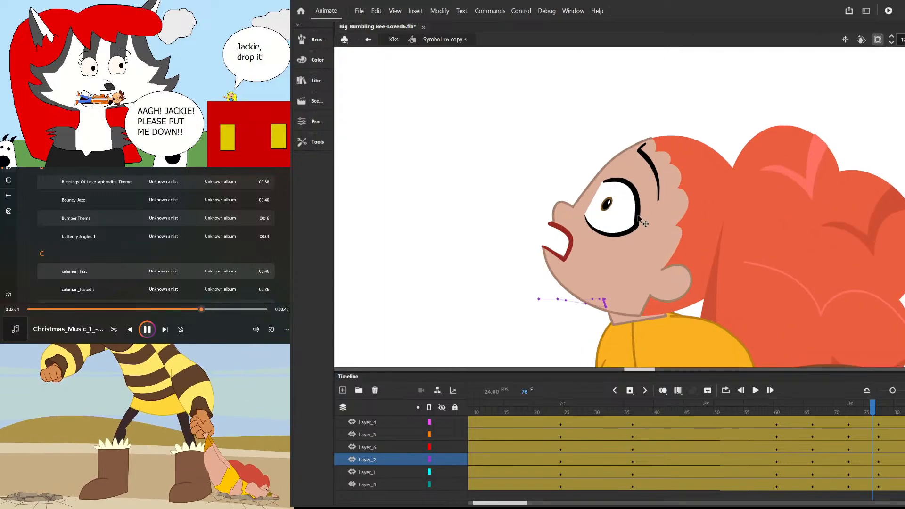
scroll(653, 223, "up", 2)
- Reopen Symbol 33 copy 2 and move the pupil down and away from the nose at frame 60 on Layer_5
double_click(627, 231)
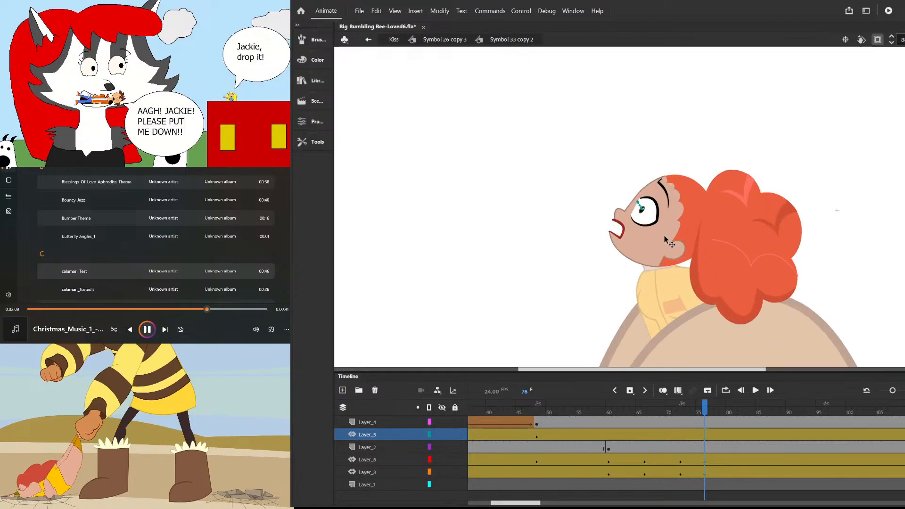
left_click(717, 214)
left_click(717, 215)
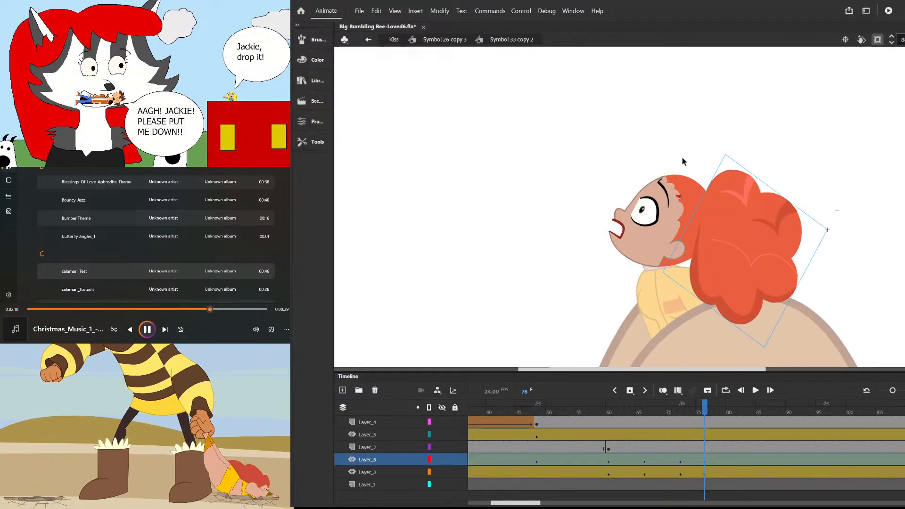
scroll(648, 210, "up", 2)
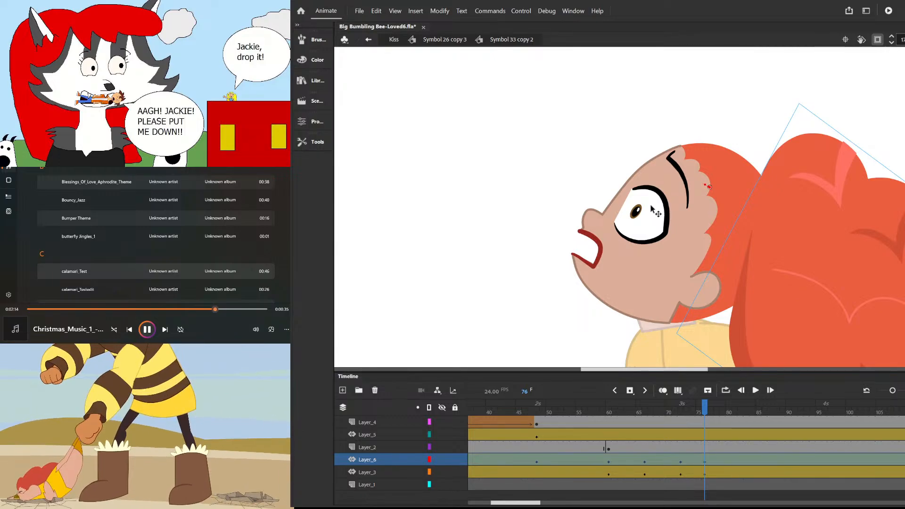
scroll(660, 212, "up", 2)
double_click(639, 215)
double_click(584, 150)
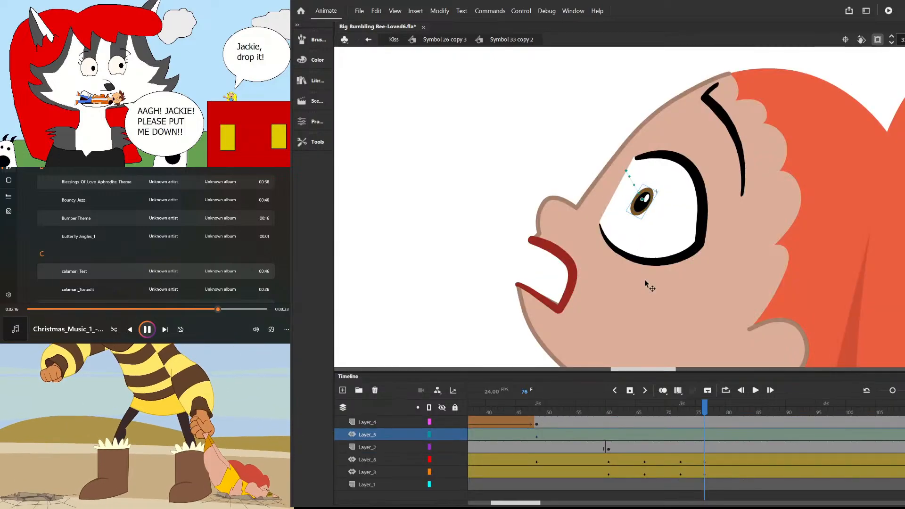
mouse_move(605, 409)
left_mouse_down()
mouse_move(557, 410)
mouse_move(608, 426)
left_mouse_up()
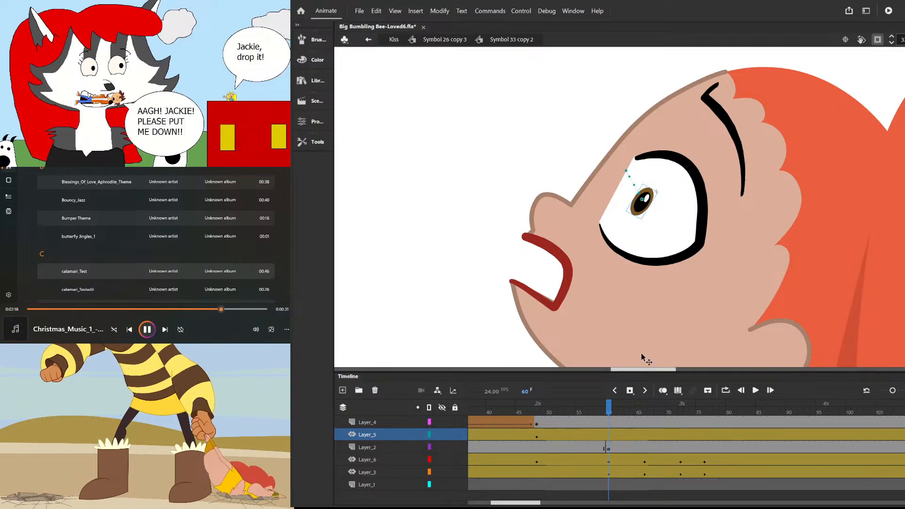
left_click(642, 212)
left_click_drag(643, 212, 657, 225)
scroll(655, 194, "down", 3)
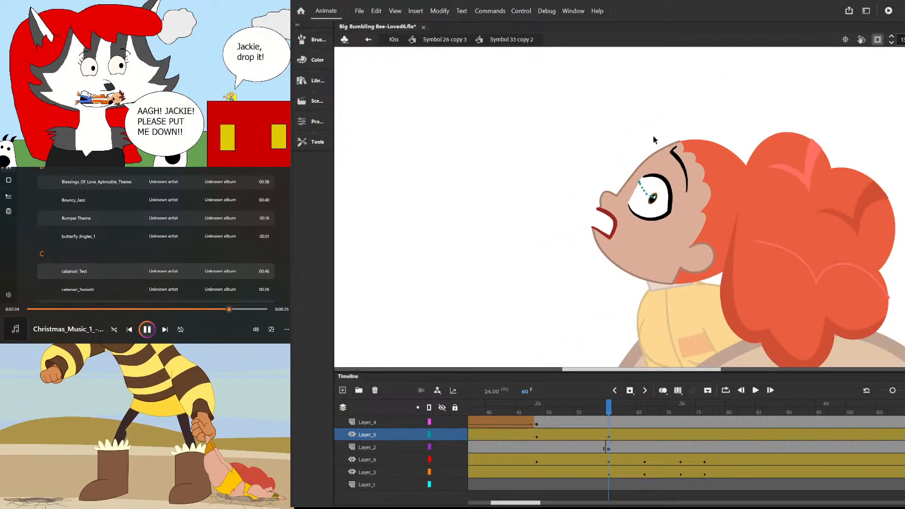
- Try to reshape the rear lower corner of the eye outline at frame 60, then check the whole head
scroll(668, 196, "up", 3)
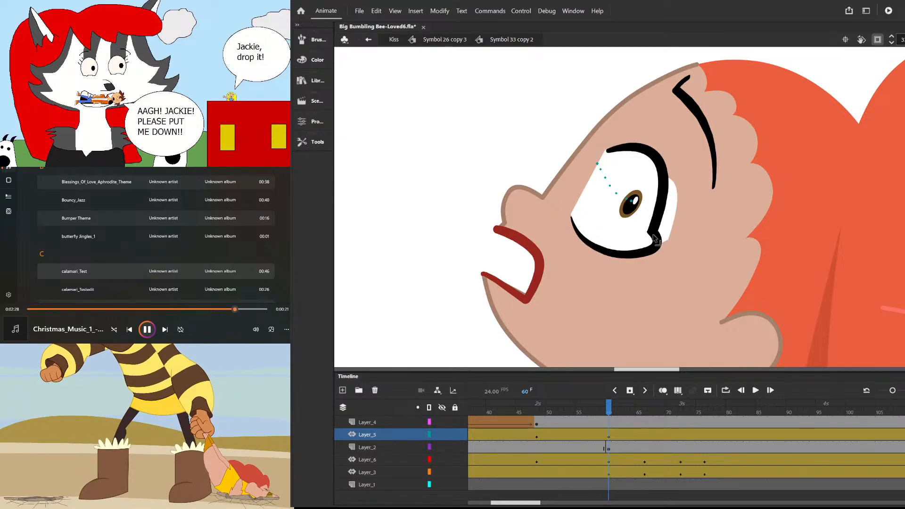
scroll(660, 242, "down", 3)
scroll(682, 242, "down", 3)
left_click(694, 231)
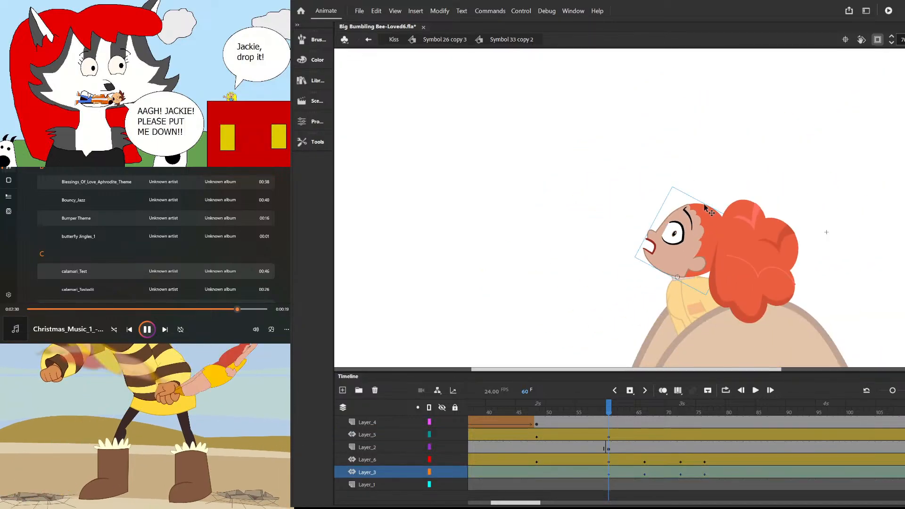
scroll(712, 151, "down", 2)
scroll(702, 203, "up", 4)
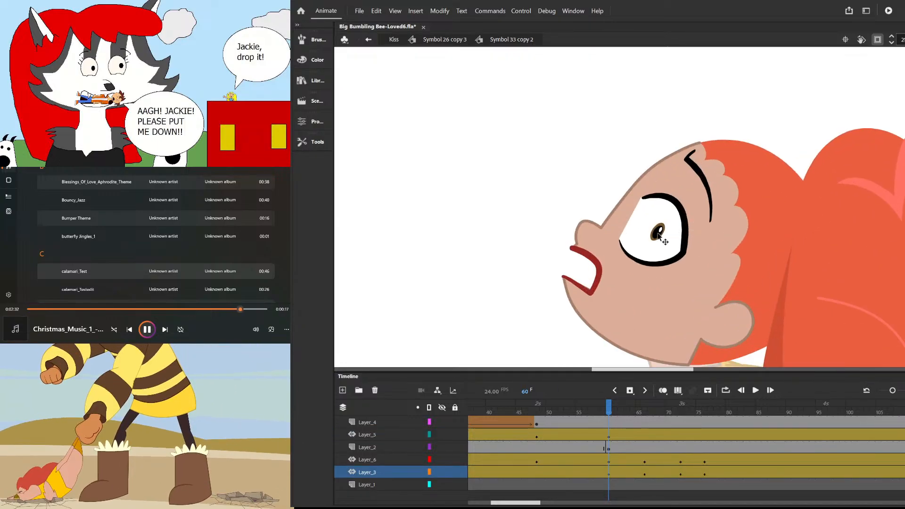
- Try to shift the pupil closer to the lower eyelid at frame 60, then undo the move
left_click(672, 248)
left_click_drag(671, 247, 664, 246)
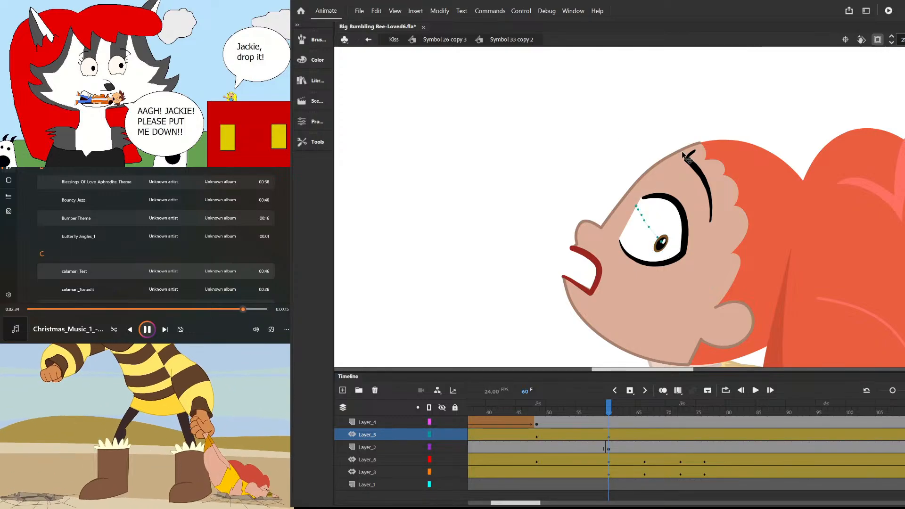
scroll(665, 246, "up", 2)
key("ctrl+z")
- Shrink the iris and pupil within the eye at frame 60, then check them against the whole head
left_click_drag(664, 190, 665, 191)
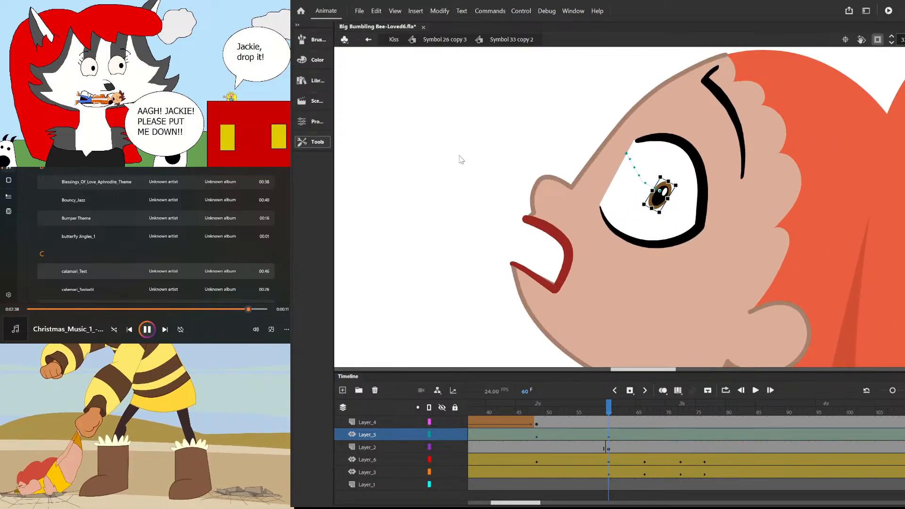
scroll(630, 179, "up", 2)
left_click_drag(722, 196, 634, 186)
left_click(644, 167)
scroll(730, 238, "up", 2)
left_click(497, 104)
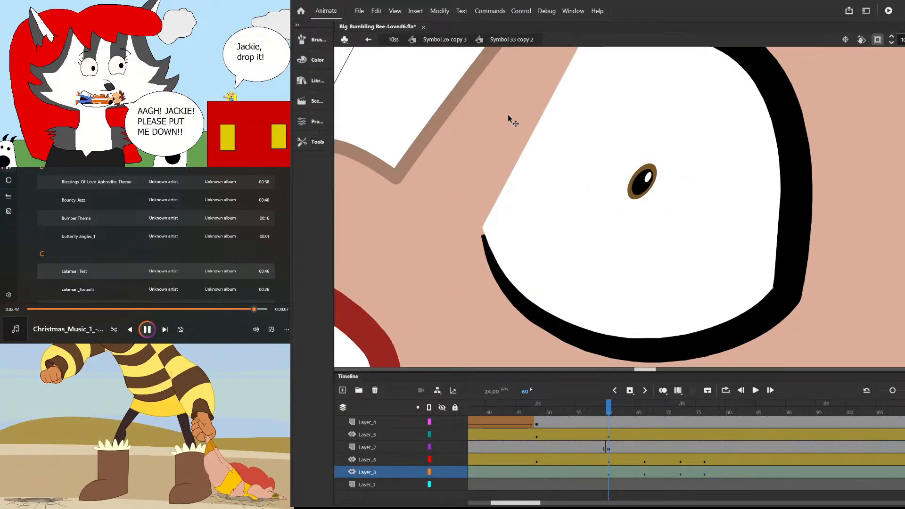
scroll(660, 233, "down", 10)
scroll(703, 193, "down", 2)
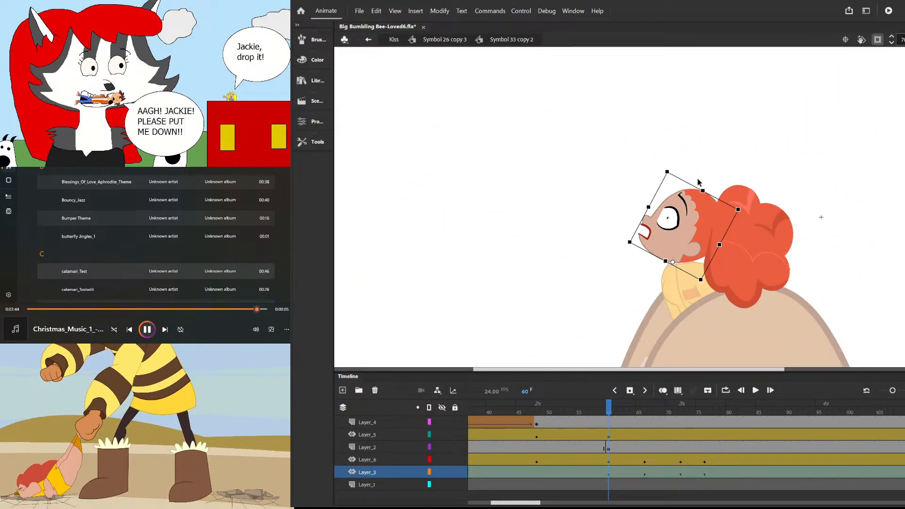
- Return to Symbol 26 copy 3 and play the lips and head animation repeatedly from the first frame to review it
scroll(697, 177, "down", 2)
double_click(756, 127)
scroll(755, 126, "down", 3)
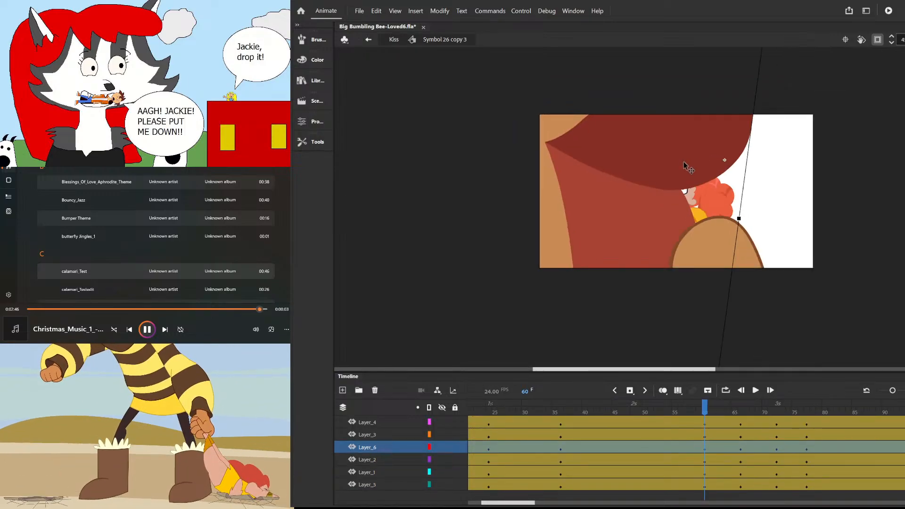
left_click_drag(703, 415, 375, 414)
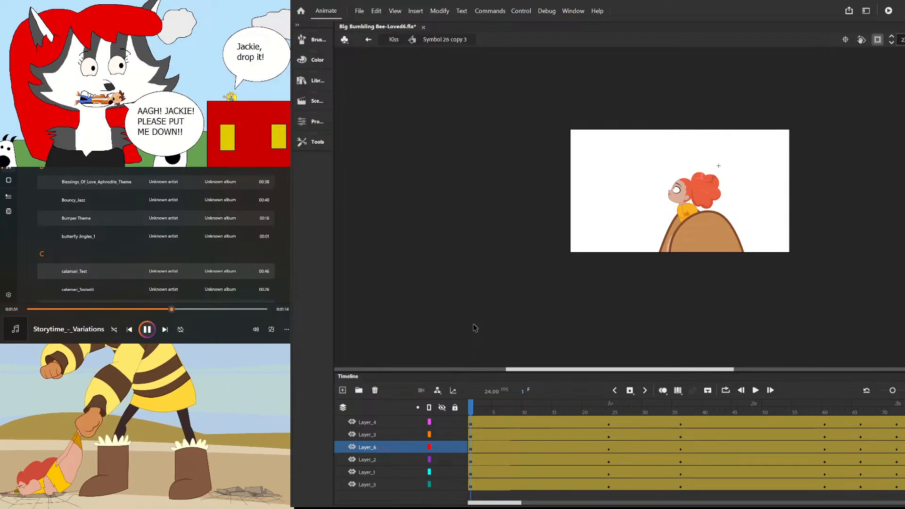
scroll(712, 299, "down", 2)
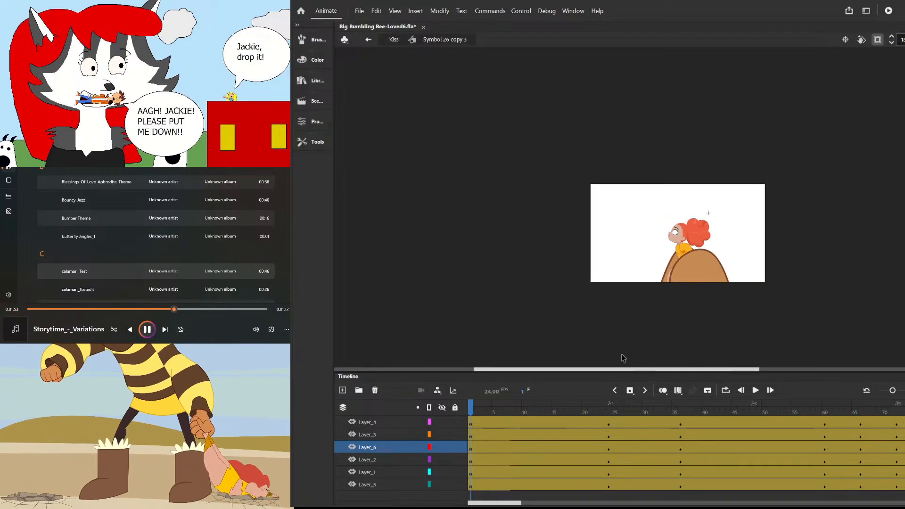
scroll(792, 218, "up", 2)
key("Return")
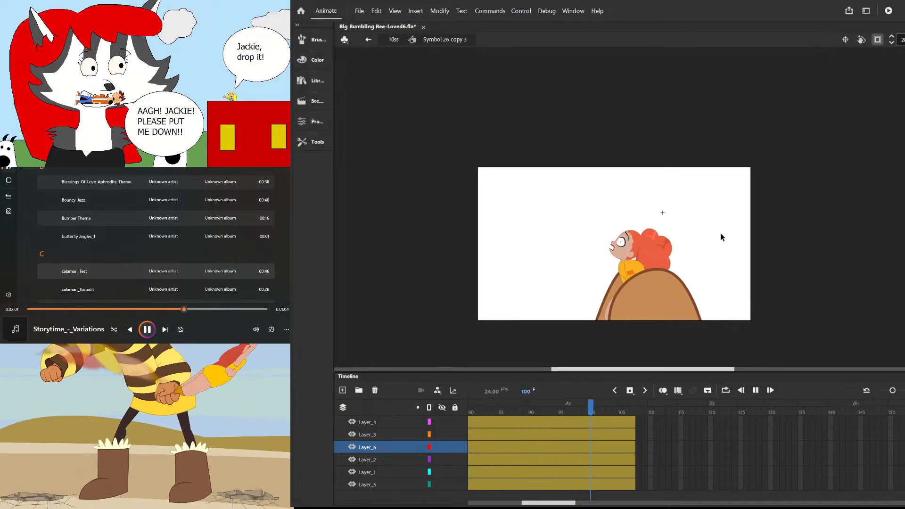
key("Return")
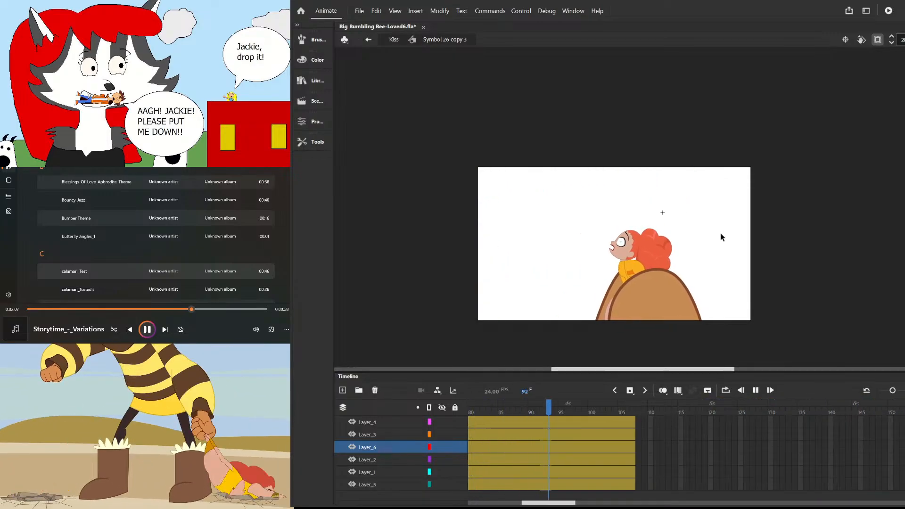
key("Return")
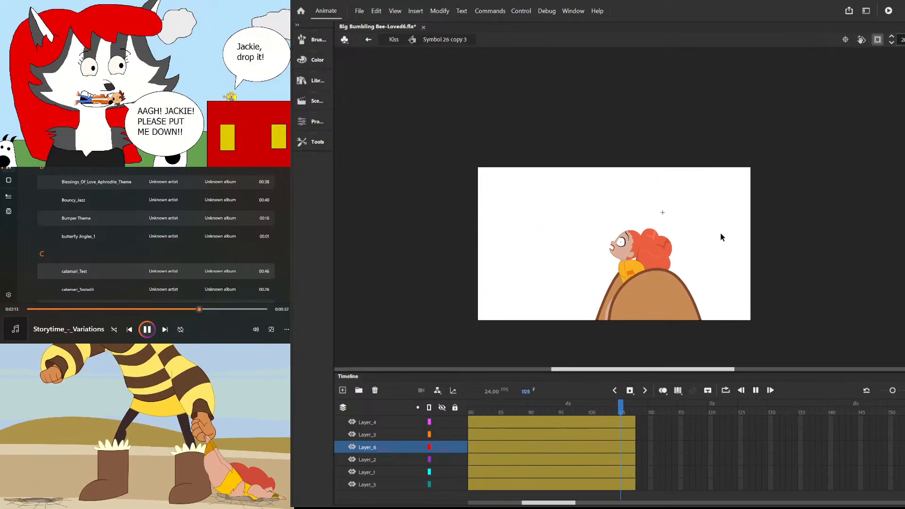
key("Return")
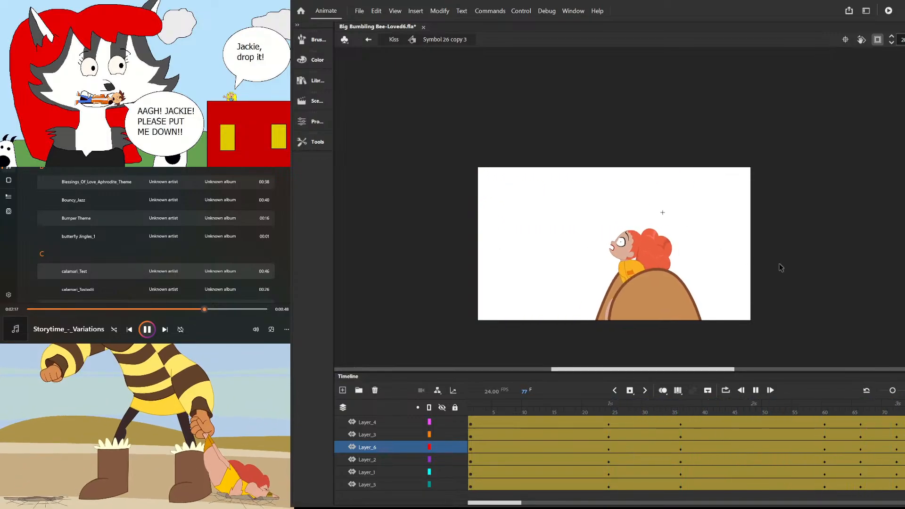
- Enlarge the lips at frame 60 on Layer_6 and shift them up and to the left over the girl's face
left_click(527, 413)
left_click_drag(527, 414, 826, 471)
scroll(668, 146, "down", 2)
left_click(604, 190)
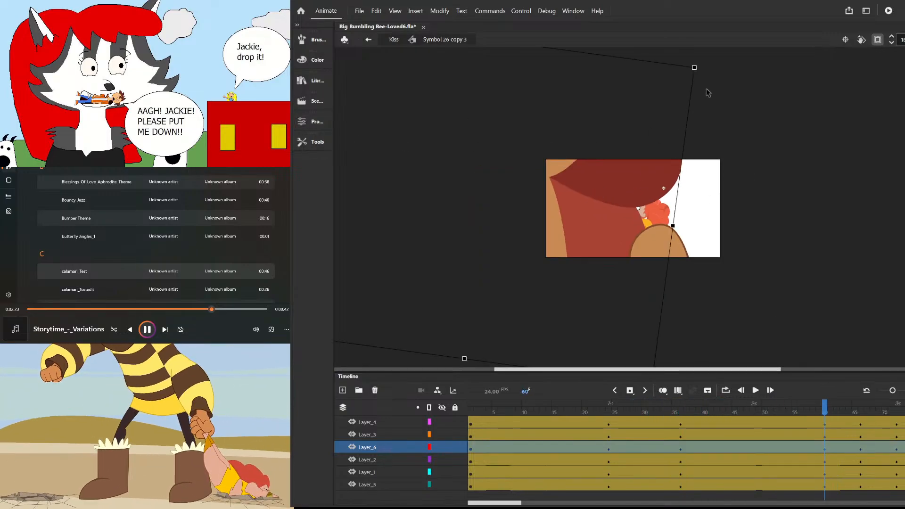
left_click_drag(695, 67, 695, 62)
scroll(642, 174, "down", 2)
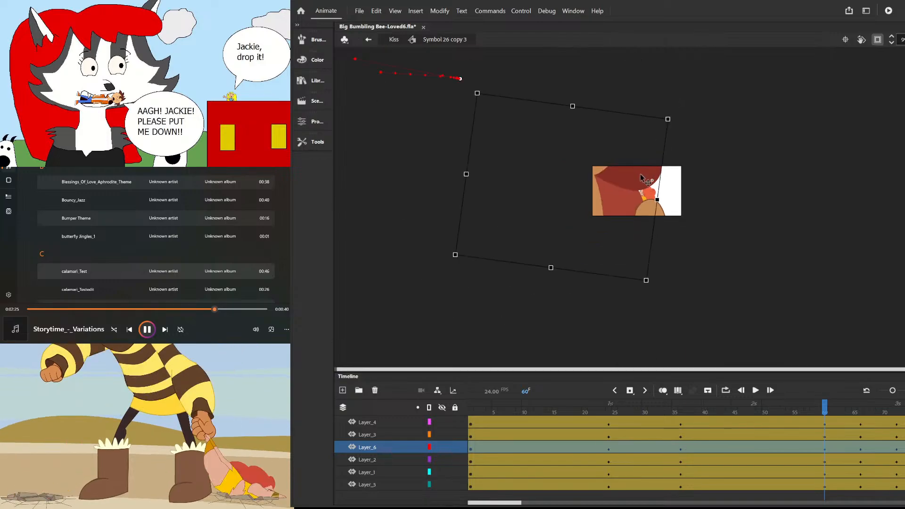
left_click_drag(646, 280, 665, 317)
scroll(665, 184, "up", 2)
left_click_drag(690, 203, 635, 148)
left_click(683, 175)
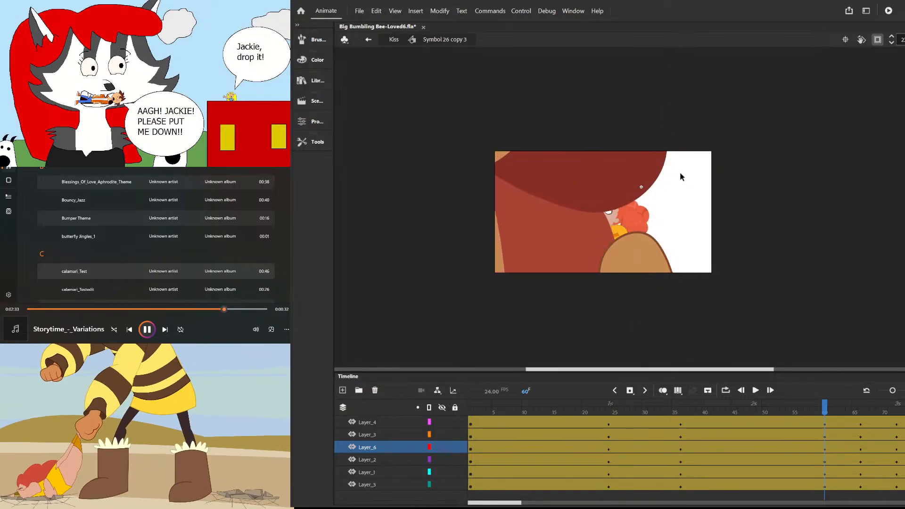
- Shift the lips up and to the left at frame 36 on Layer_6, then raise them slightly at frame 24
left_click_drag(827, 408, 684, 408)
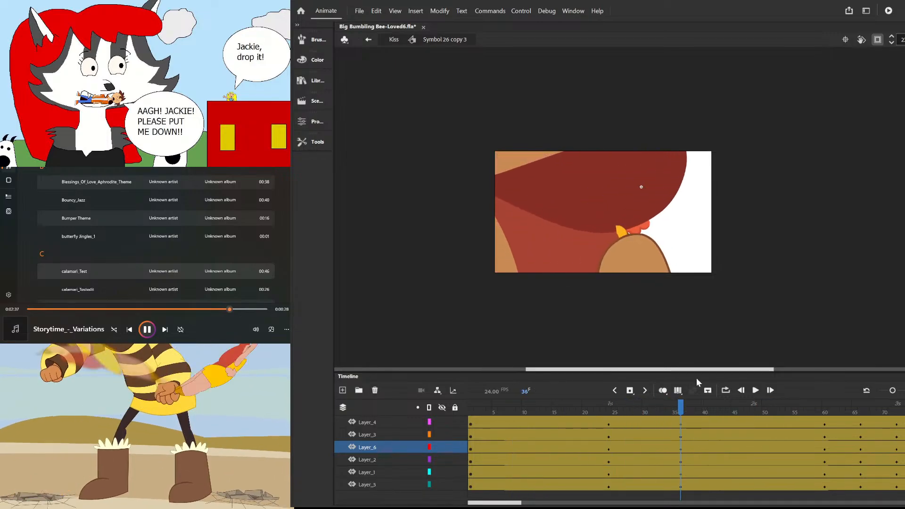
scroll(649, 128, "up", 2)
left_click_drag(698, 185, 666, 154)
left_click(722, 192)
left_click_drag(682, 408, 609, 415)
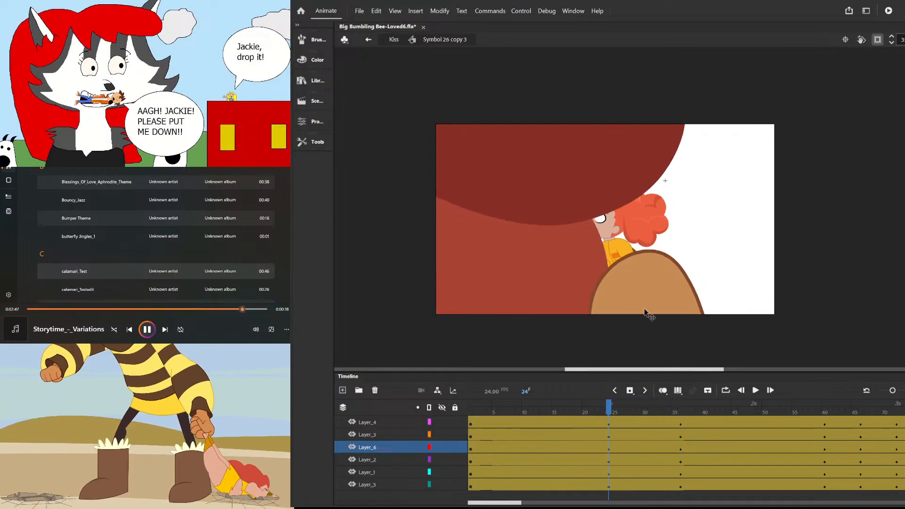
left_click(632, 186)
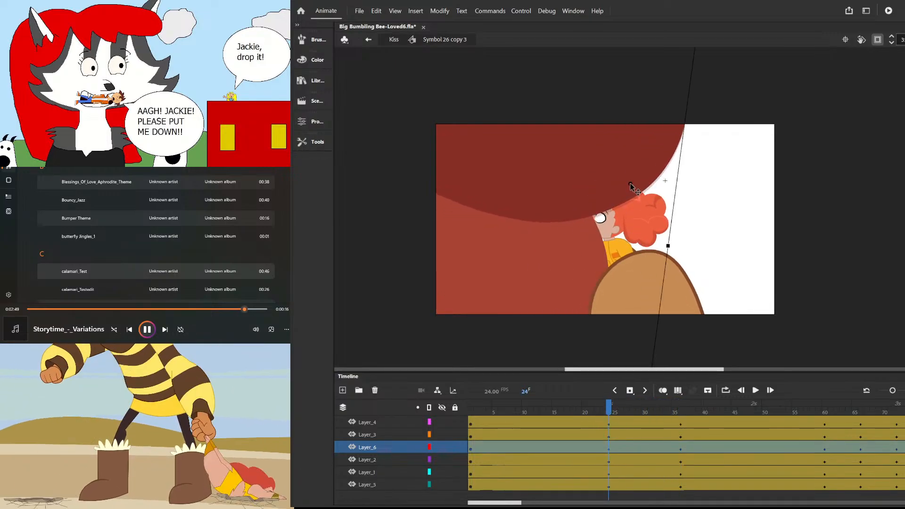
- Raise the lips slightly at frame 60 on Layer_6 to uncover more of the girl's eye
left_click_drag(624, 414, 825, 463)
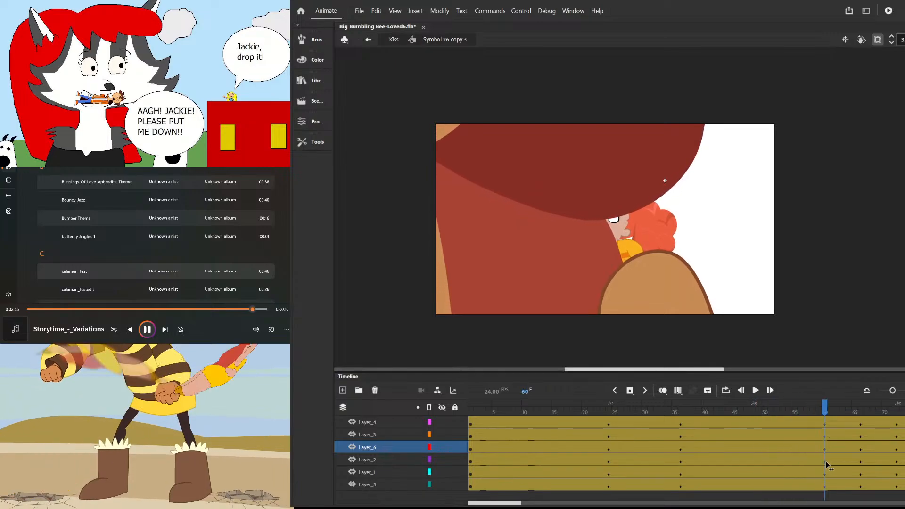
scroll(671, 241, "up", 5)
left_click(732, 124)
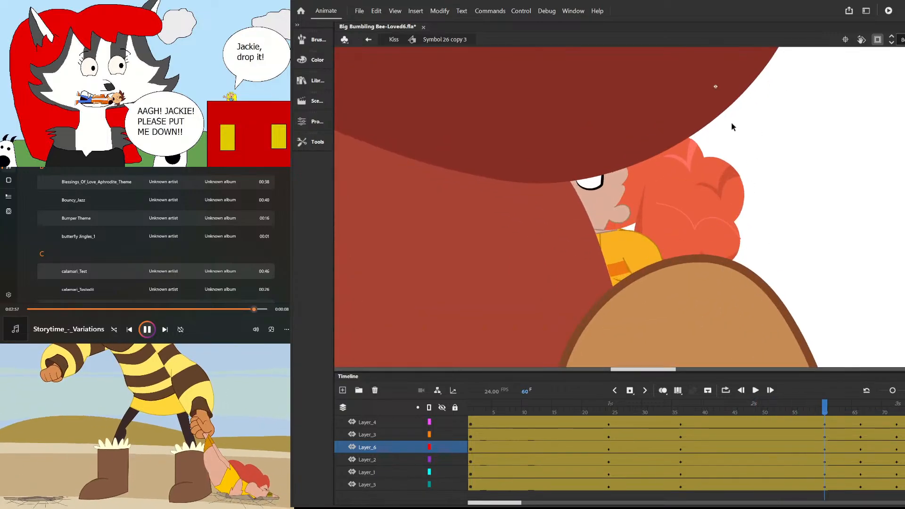
left_click(701, 92)
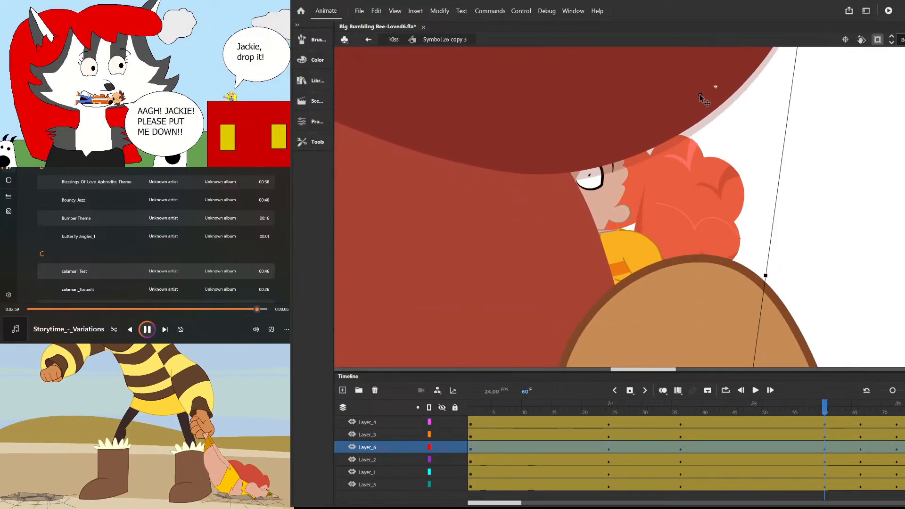
left_click(790, 142)
scroll(615, 250, "down", 3)
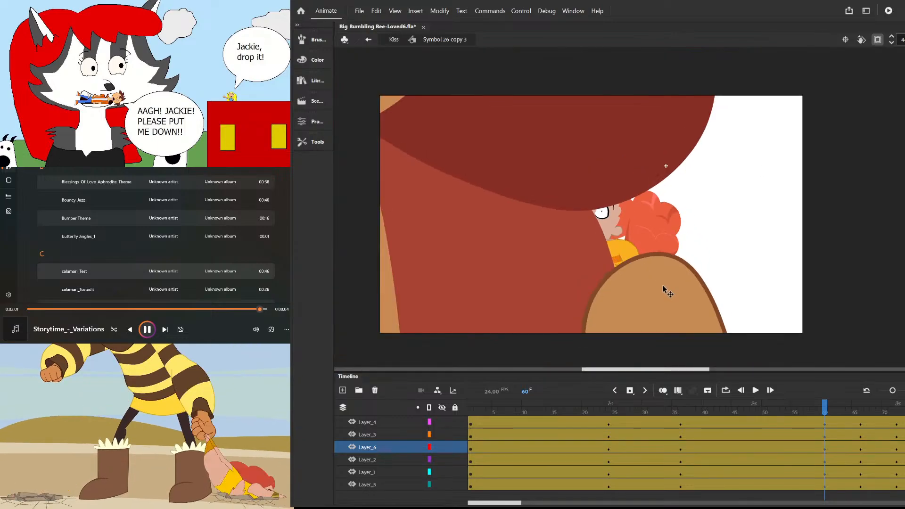
- Play the adjusted lips animation from the first frame and save the file
scroll(623, 255, "down", 2)
scroll(583, 218, "up", 2)
mouse_move(826, 411)
left_mouse_down()
mouse_move(892, 413)
mouse_move(425, 415)
left_mouse_up()
scroll(658, 261, "down", 2)
scroll(677, 260, "up", 1)
key("Return")
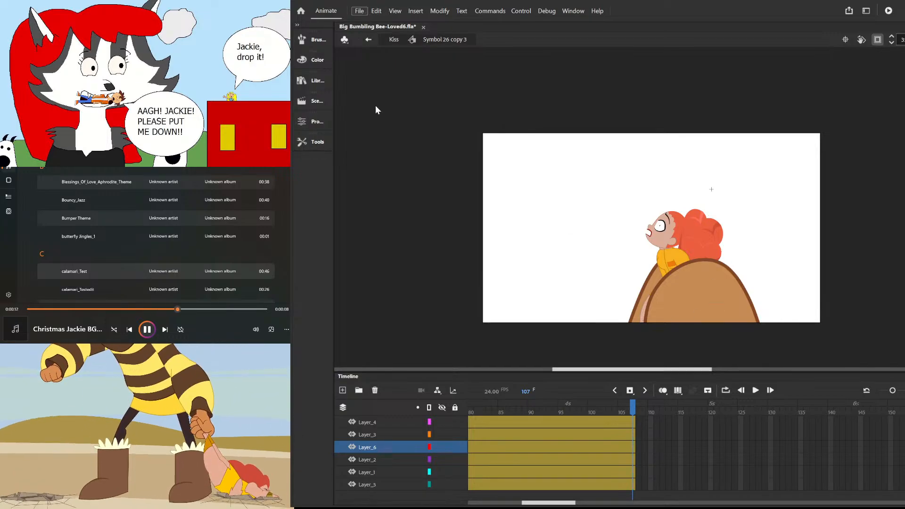
key("ctrl+s")
- Replay Symbol 26 copy 3 from the first frame, then save the file and return to the Kiss scene
left_click(626, 448)
left_click_drag(620, 413, 441, 410)
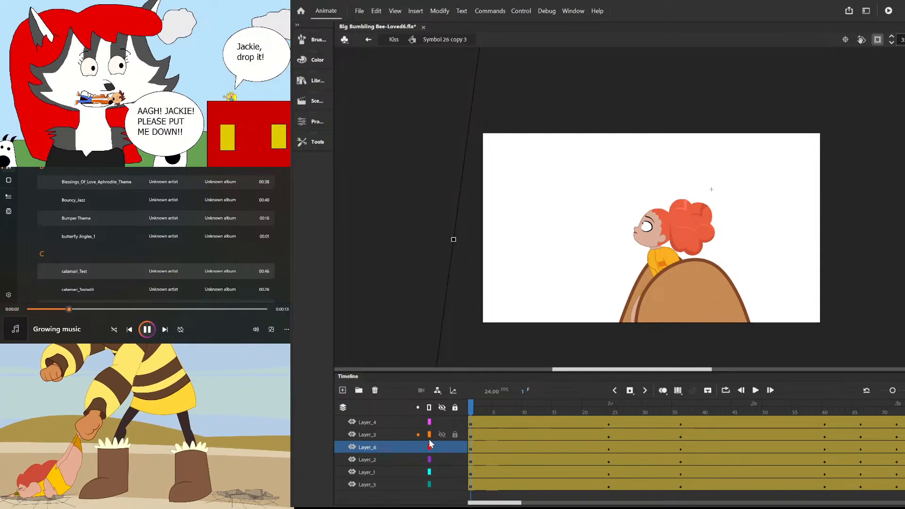
key("Return")
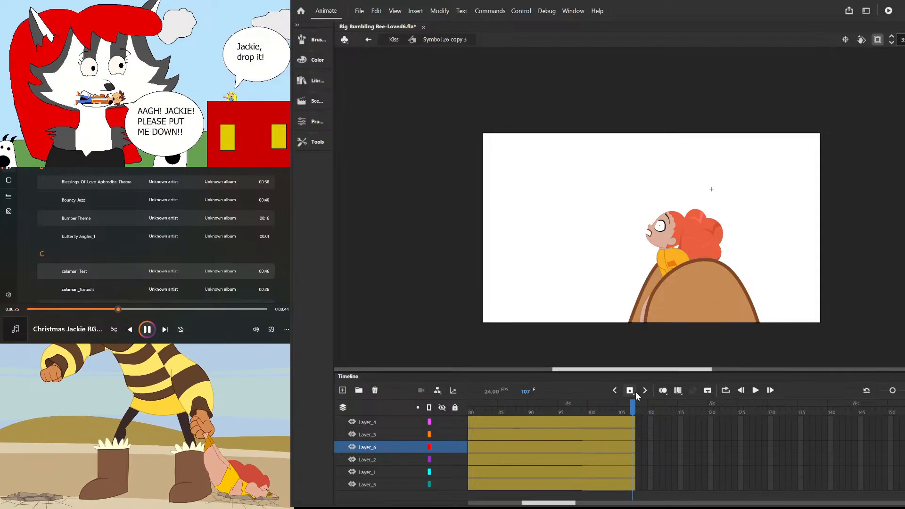
key("Return")
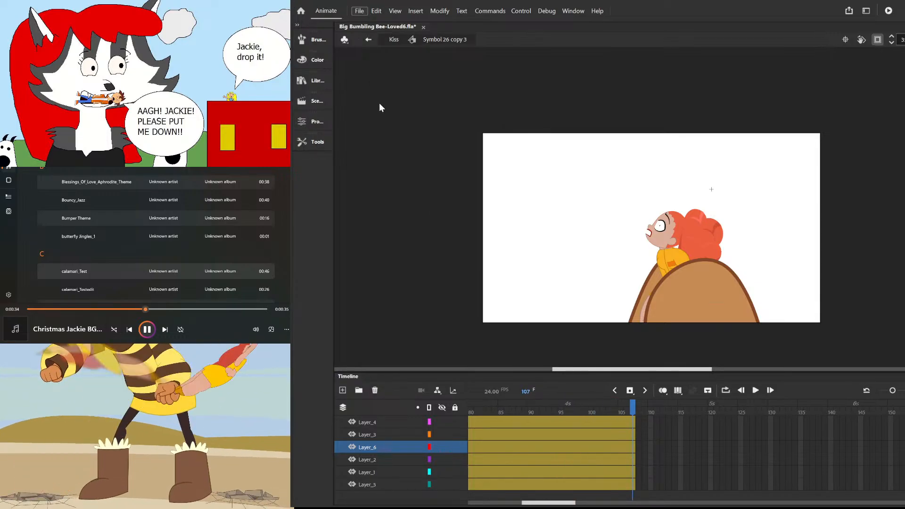
key("ctrl+s")
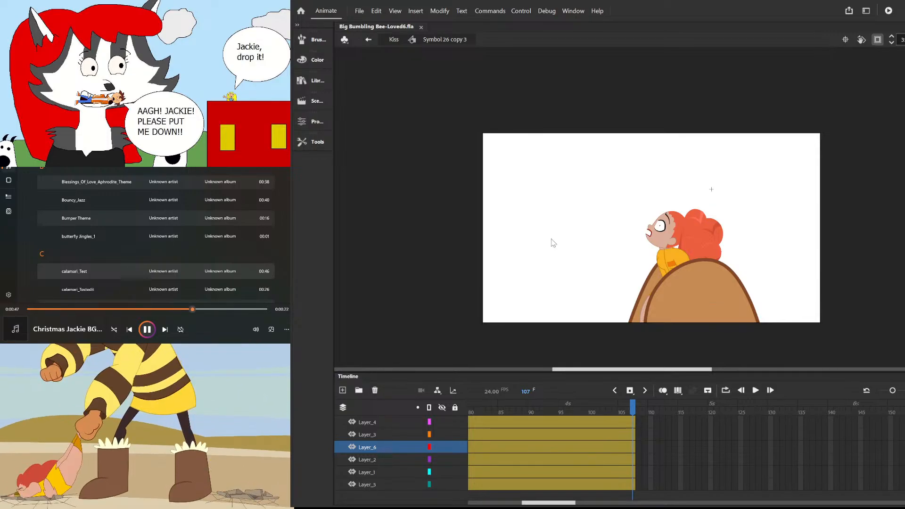
left_click(394, 40)
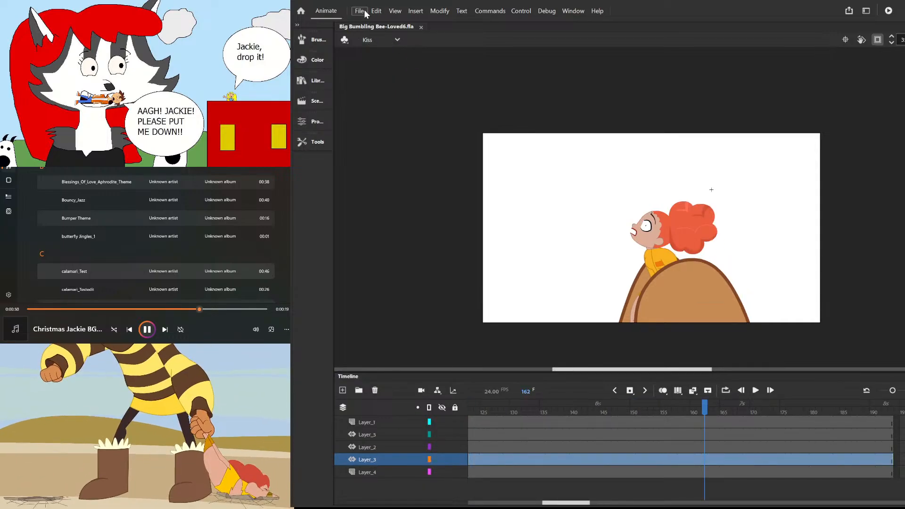